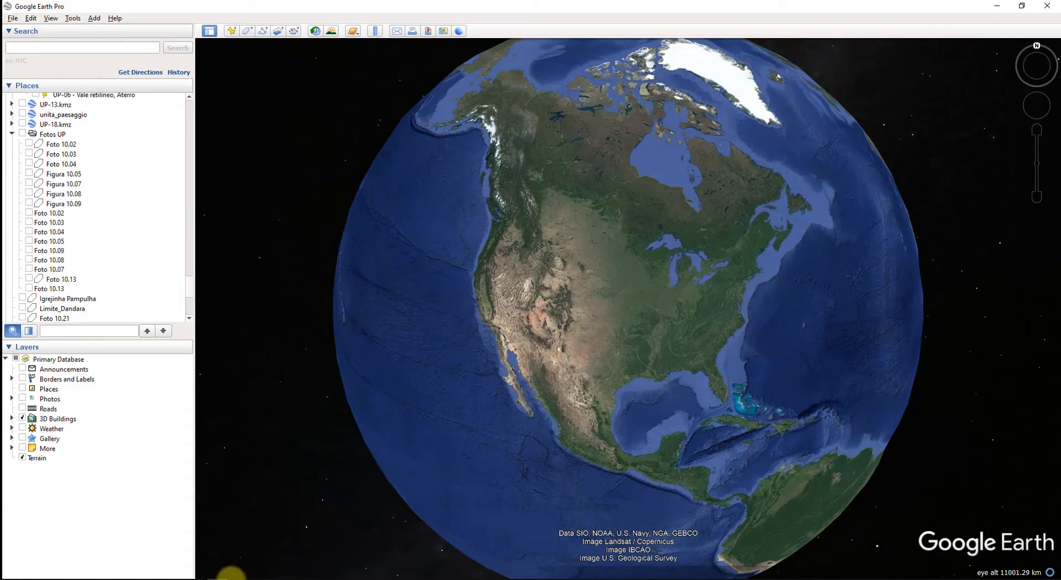
Step: Switch to the browser to view the search results for "download google earth pro", then return to Google Earth Pro
mouse_move(231, 574)
click(203, 555)
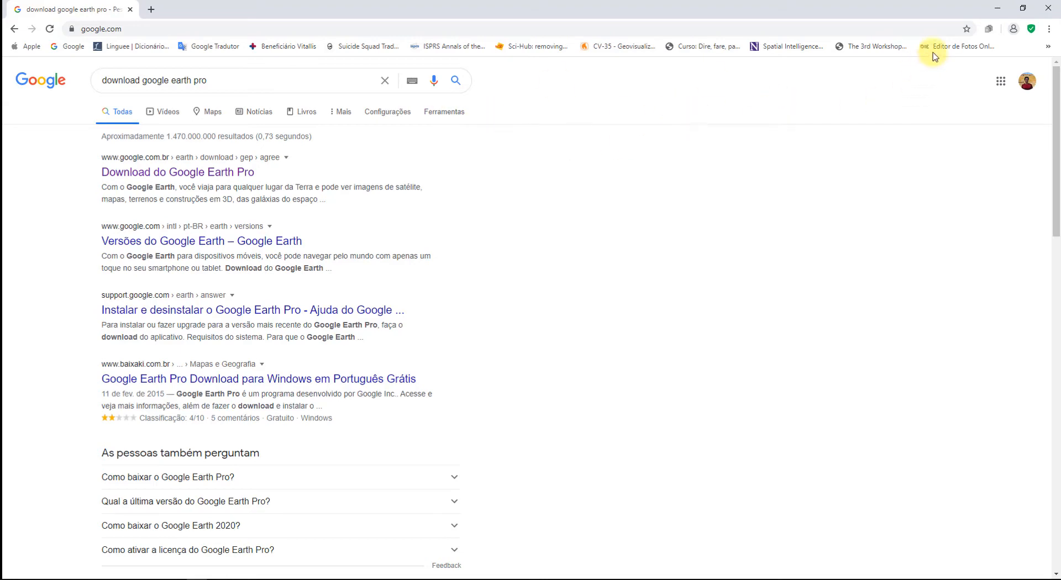
click(1001, 10)
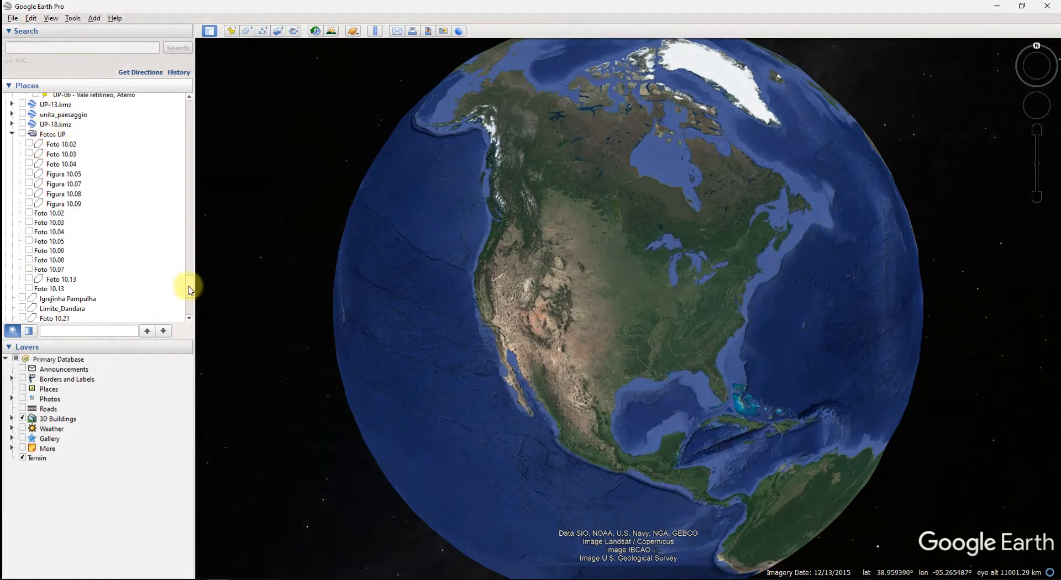
drag(188, 284, 201, 308)
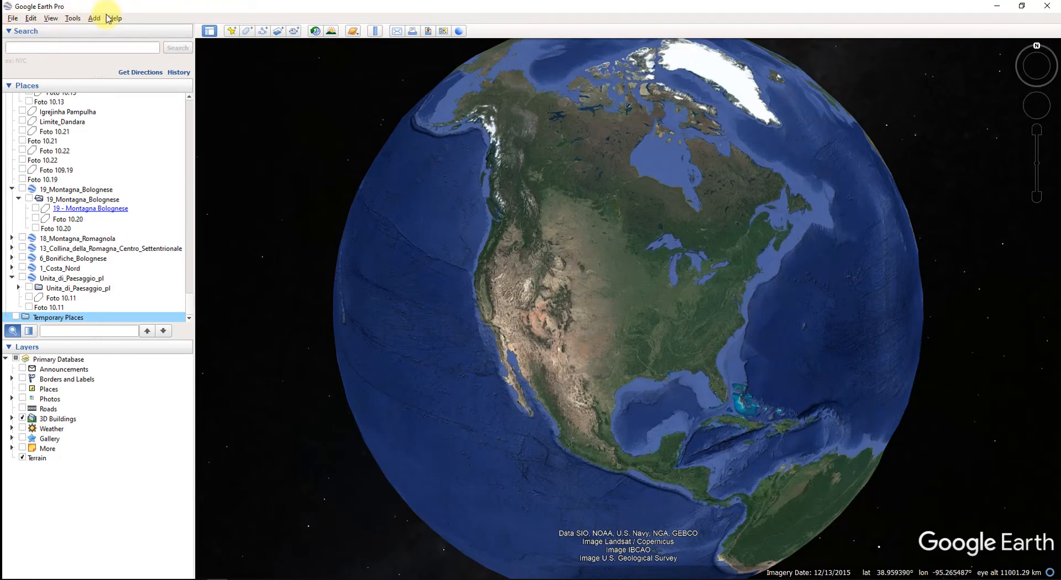
Step: Set the program's language to Português (Brasil) in the general options and apply the change
click(72, 18)
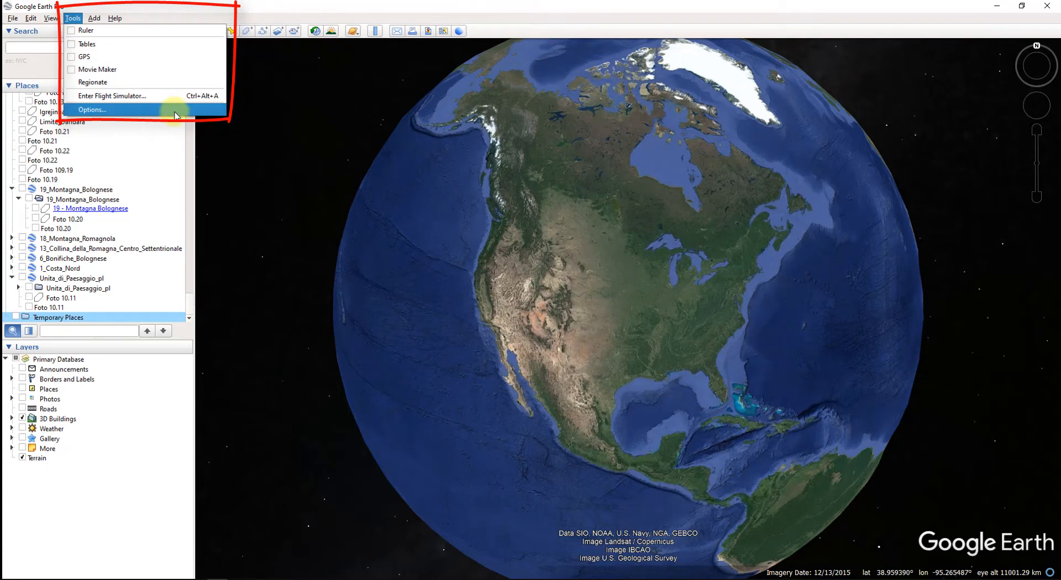
click(92, 110)
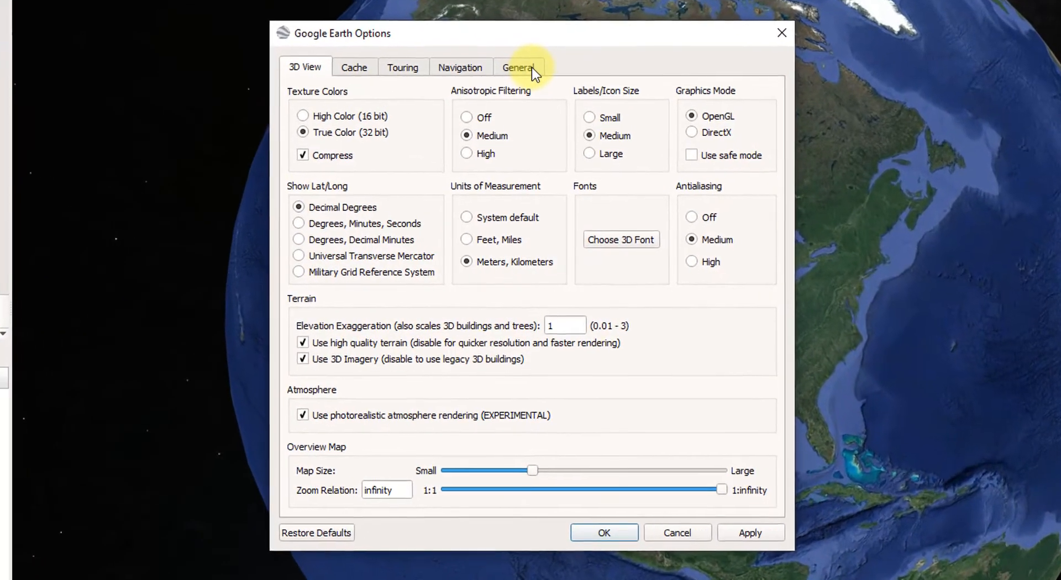
click(530, 124)
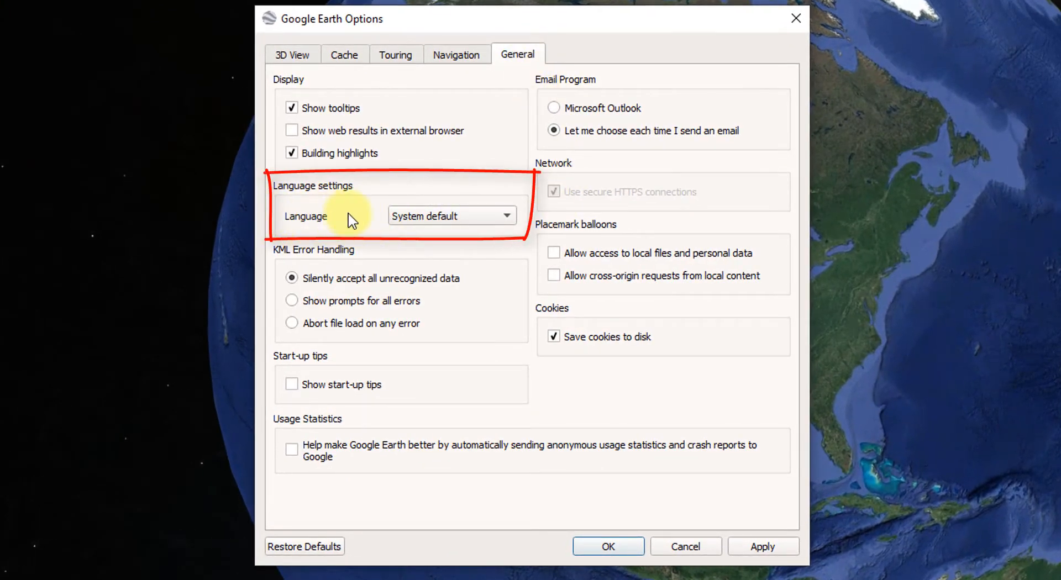
click(467, 217)
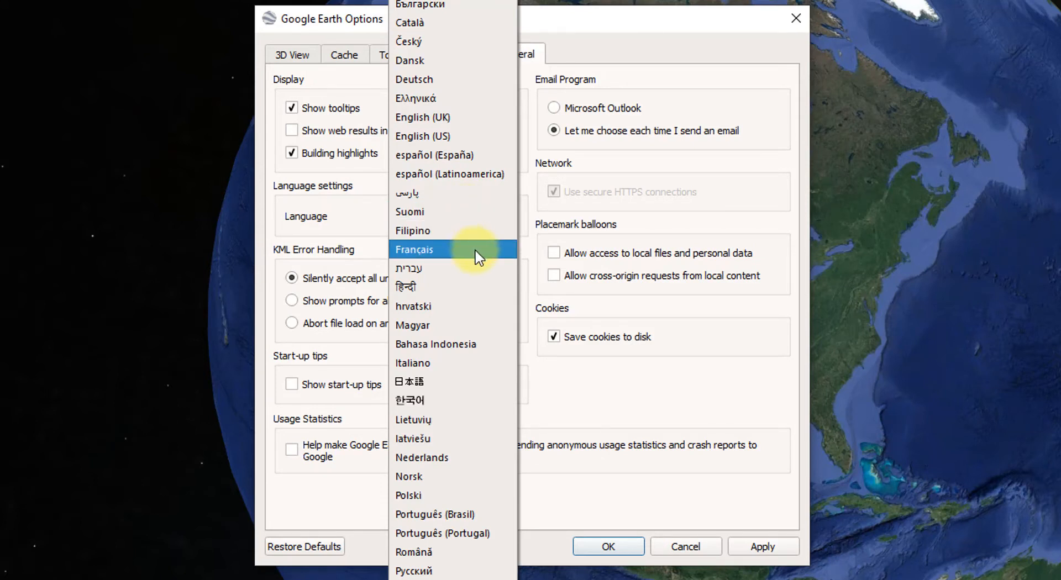
click(486, 514)
click(768, 547)
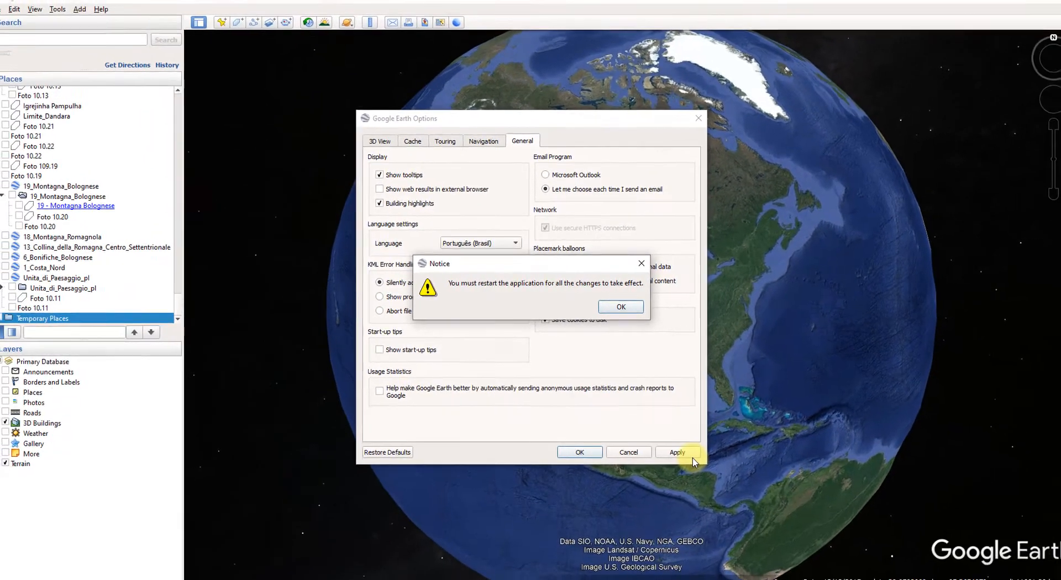
click(618, 307)
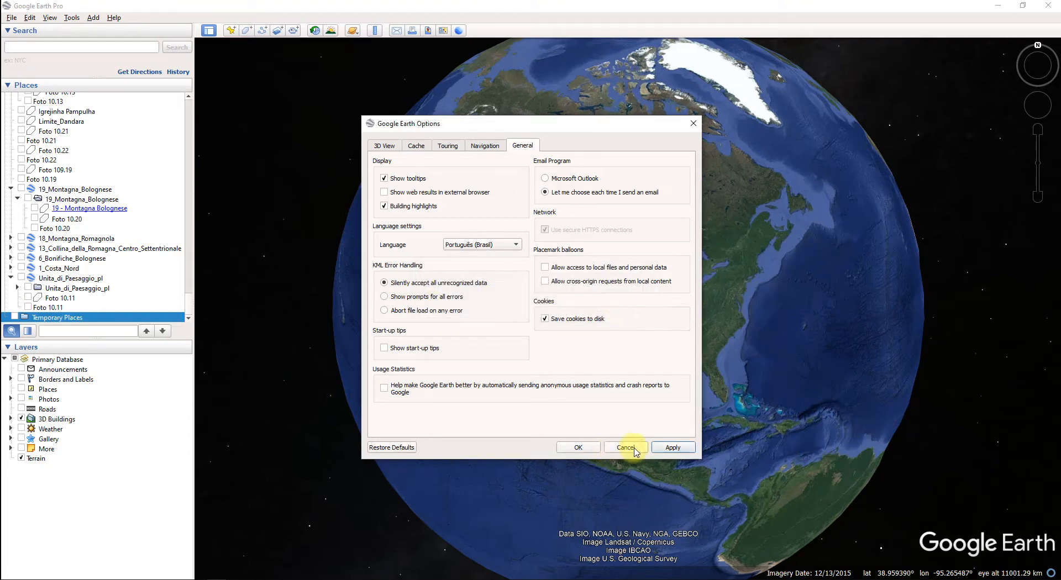
click(578, 448)
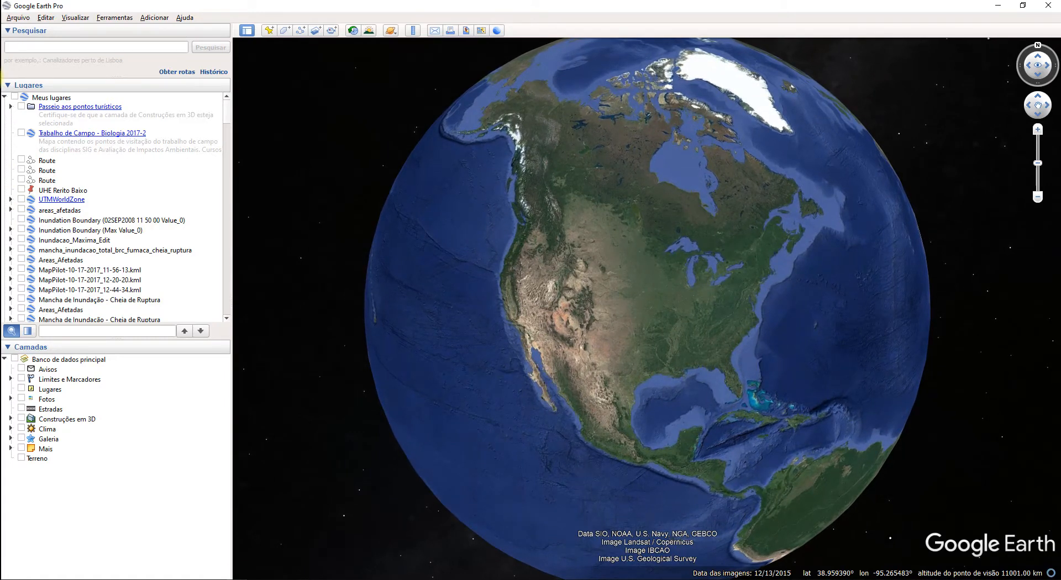
Step: Rotate the globe to Brazil and examine Belo Horizonte down to the large campus beside the forested hillside
click(112, 48)
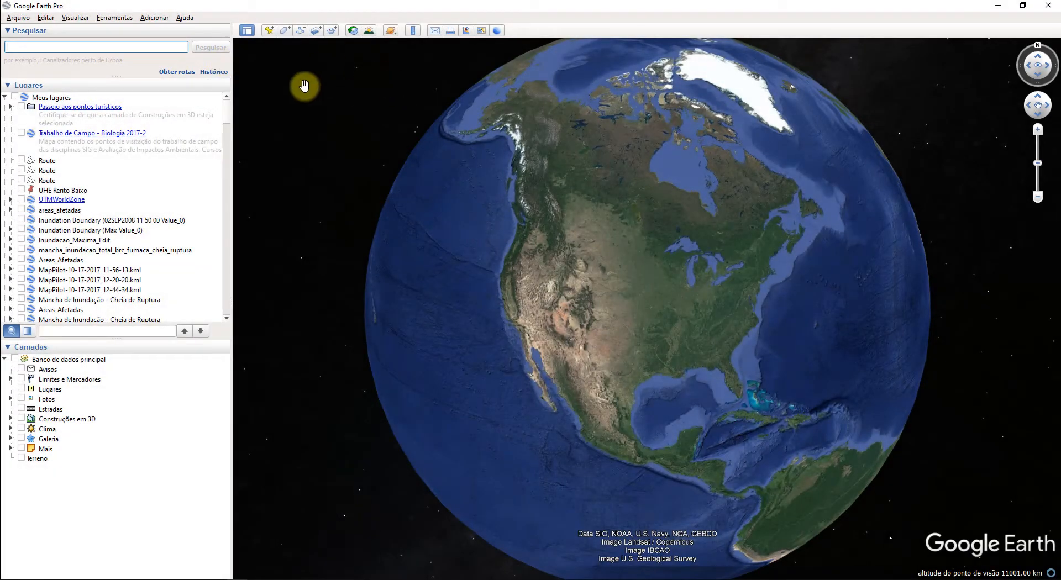
drag(734, 381, 473, 93)
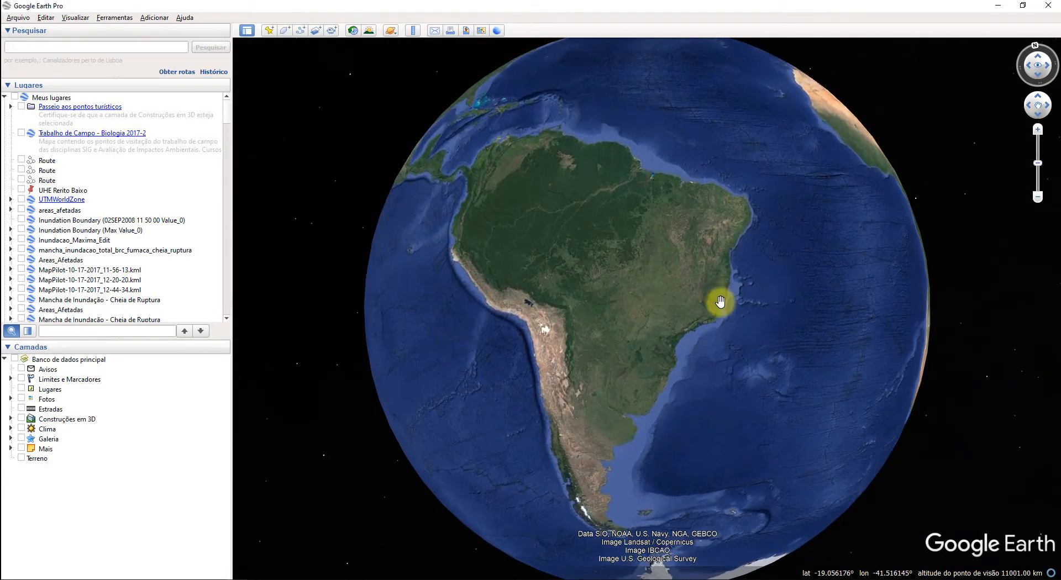
scroll(699, 303, up, 5)
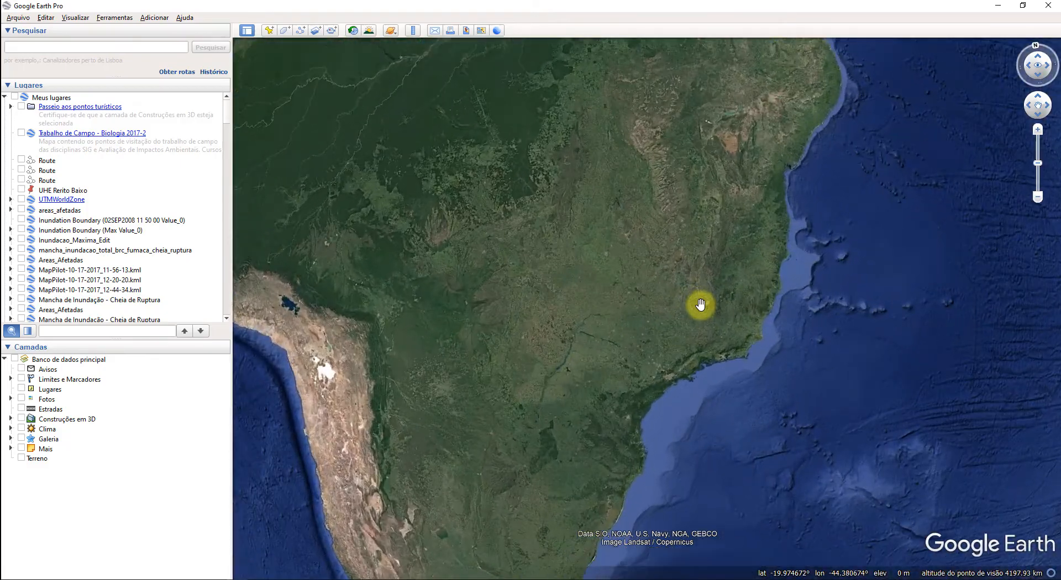
scroll(711, 305, up, 5)
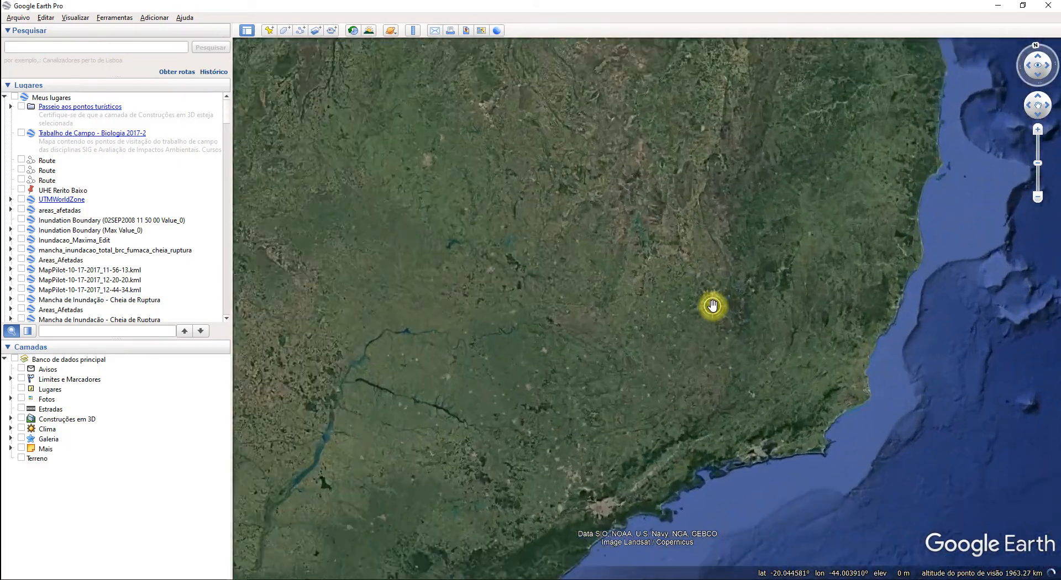
scroll(712, 295, up, 5)
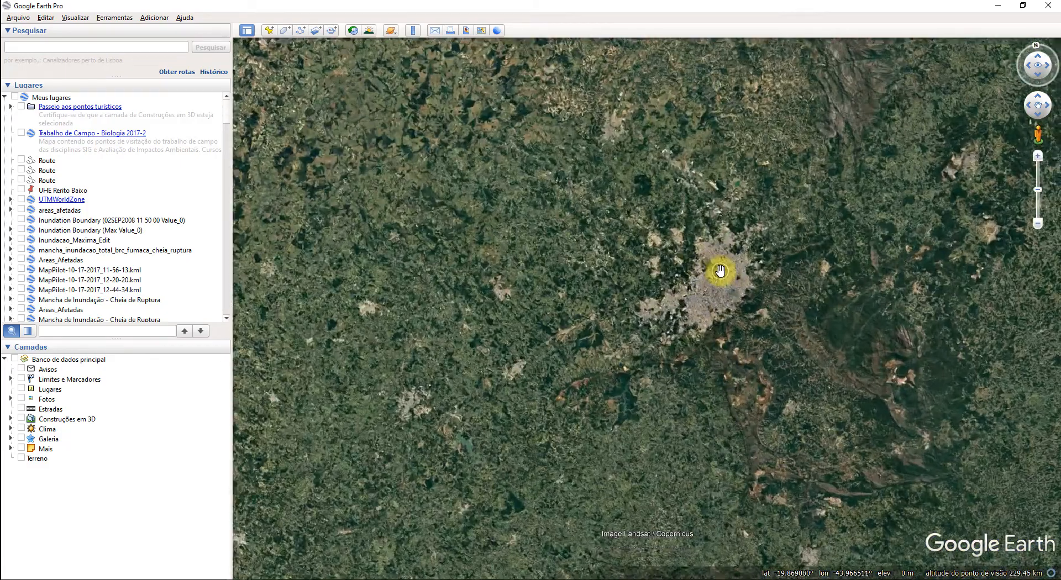
scroll(744, 333, up, 2)
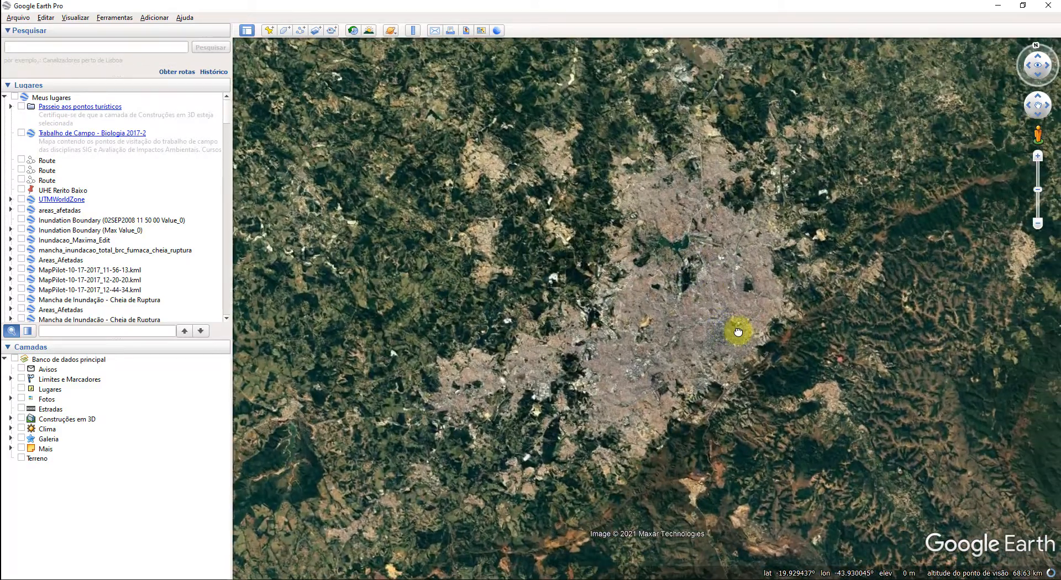
scroll(718, 322, up, 2)
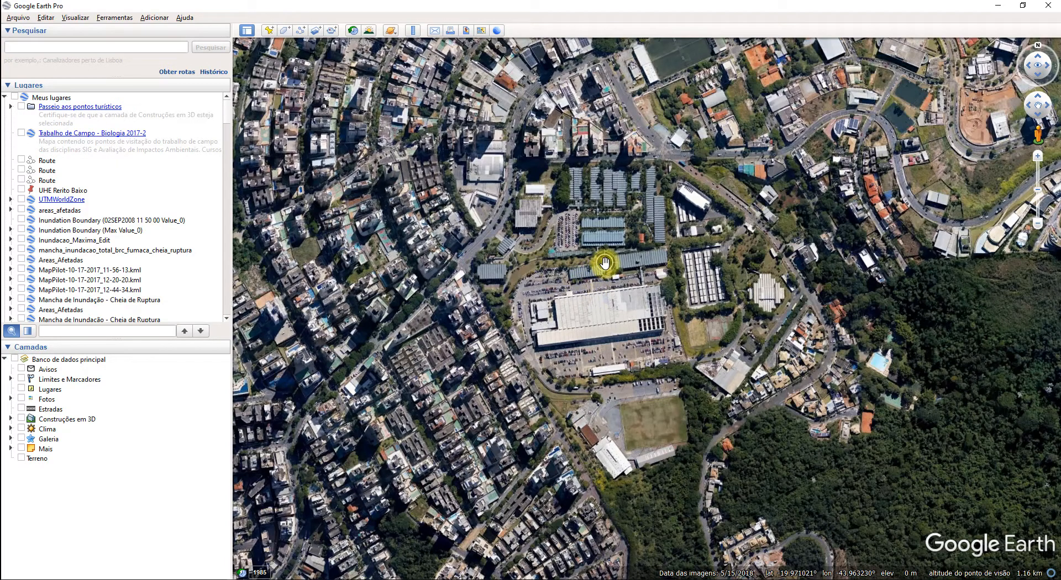
Step: Turn on the Terreno layer to show the relief around the campus in a tilted view
middle_drag(604, 262, 604, 331)
middle_drag(604, 390, 564, 554)
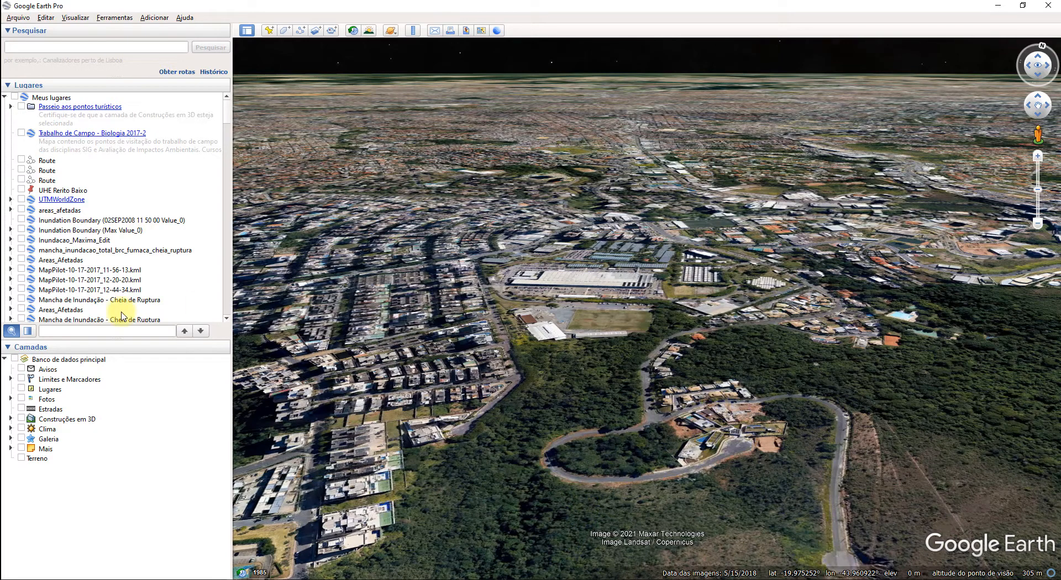
click(21, 458)
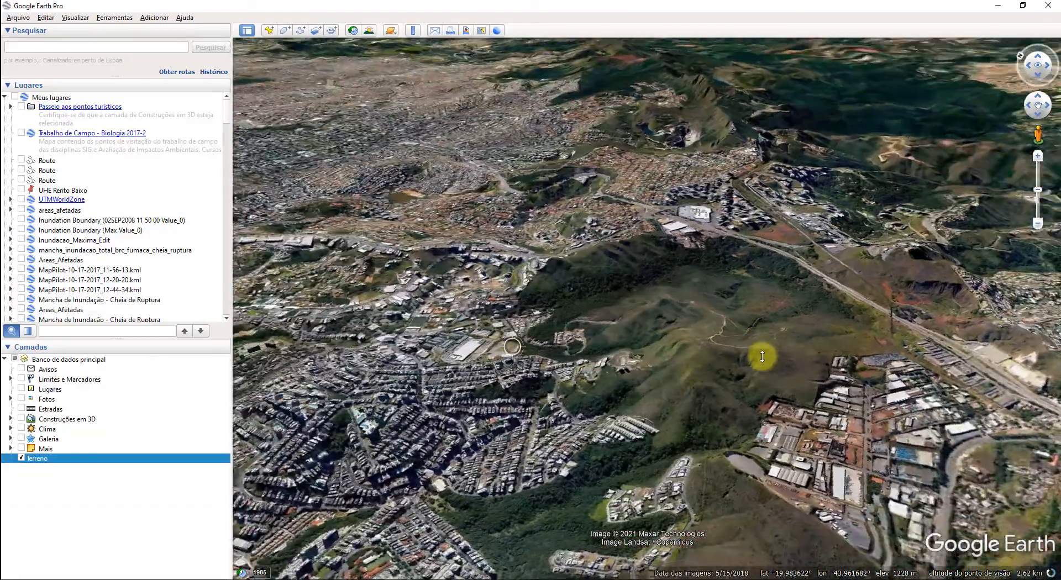
mouse_move(762, 357)
middle_down()
mouse_move(776, 333)
mouse_move(613, 374)
mouse_move(711, 406)
mouse_move(620, 398)
mouse_move(639, 386)
mouse_move(644, 428)
middle_up()
drag(509, 436, 573, 470)
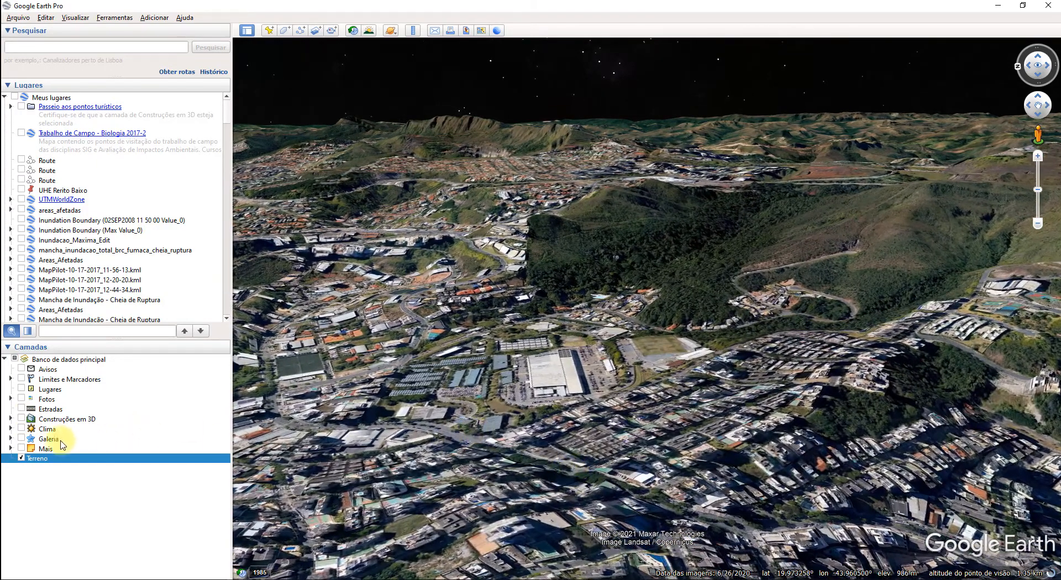
Step: Turn on the Construções em 3D layer and view the buildings around the campus from several angles
click(21, 419)
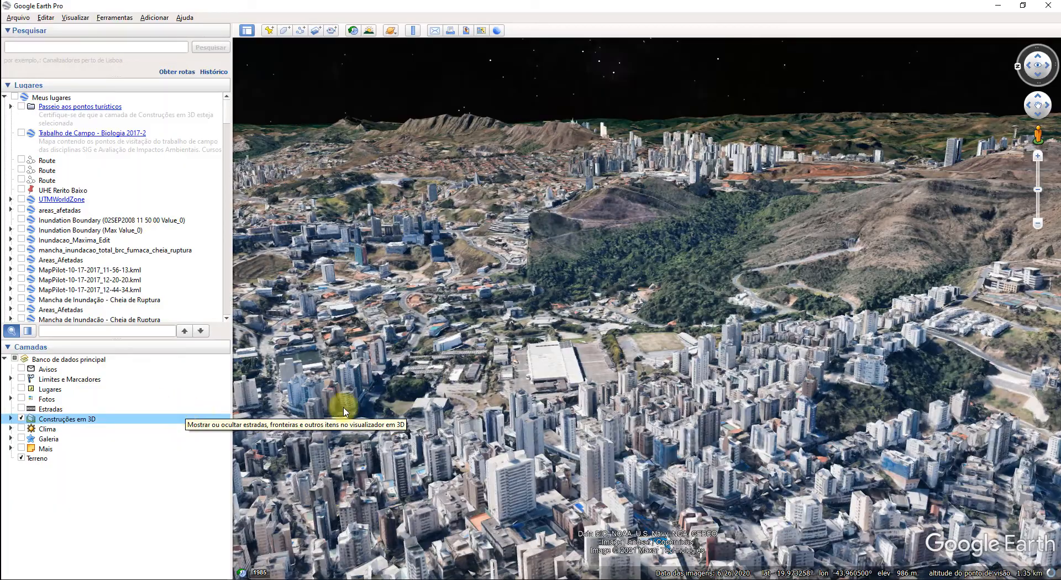
middle_drag(467, 351, 505, 399)
middle_drag(600, 397, 736, 319)
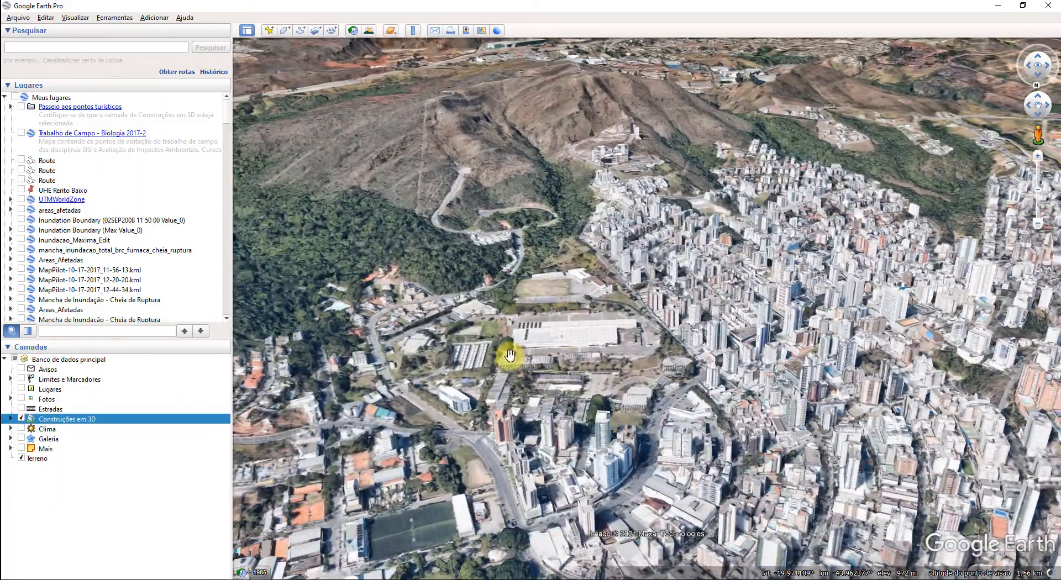
middle_drag(509, 355, 542, 391)
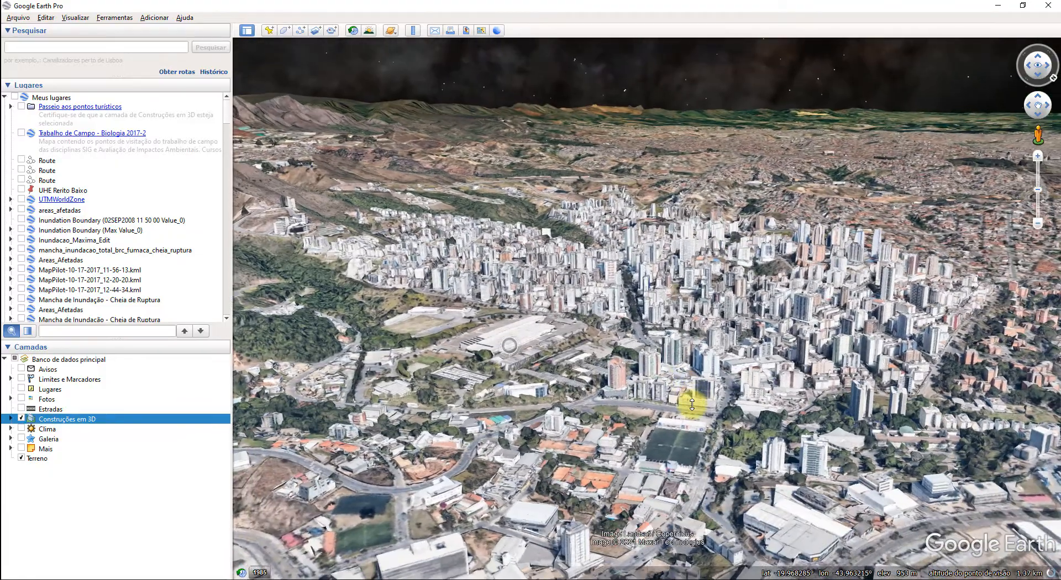
middle_drag(692, 405, 556, 396)
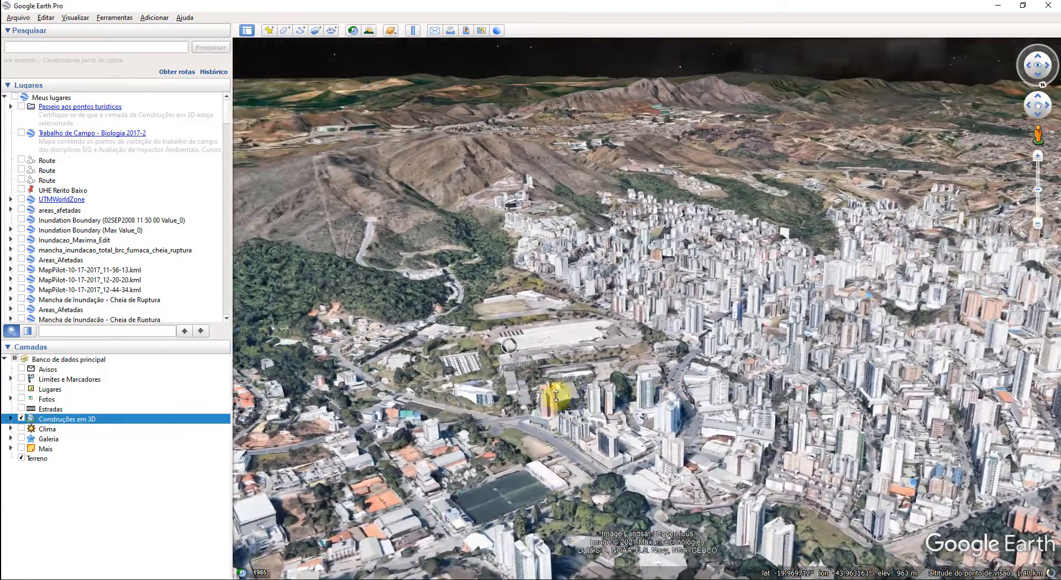
Step: Search for "unibh" and open the details of the UniBH - Campus Buritis result
click(101, 48)
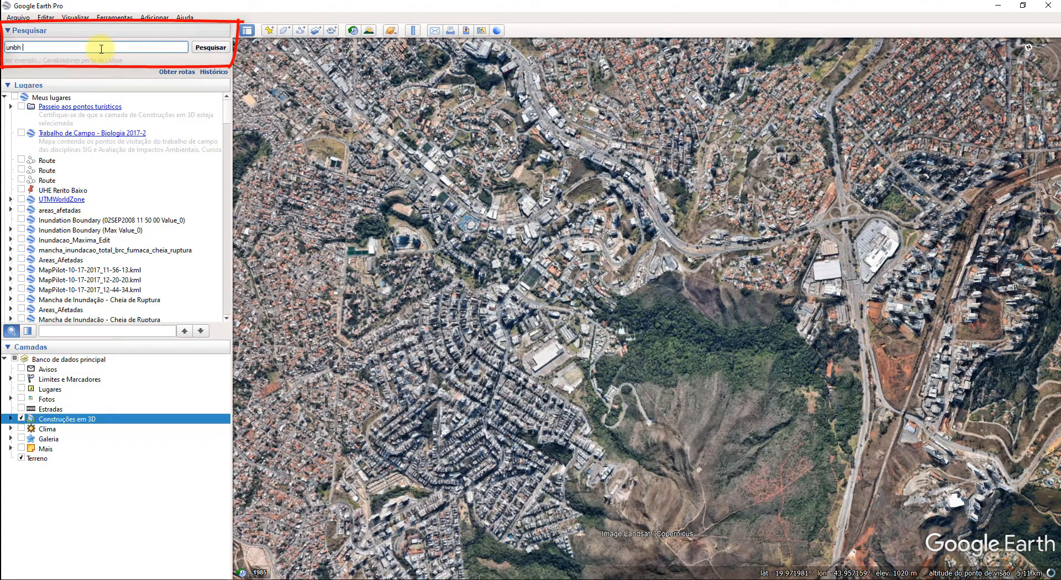
text(unibh)
key(Return)
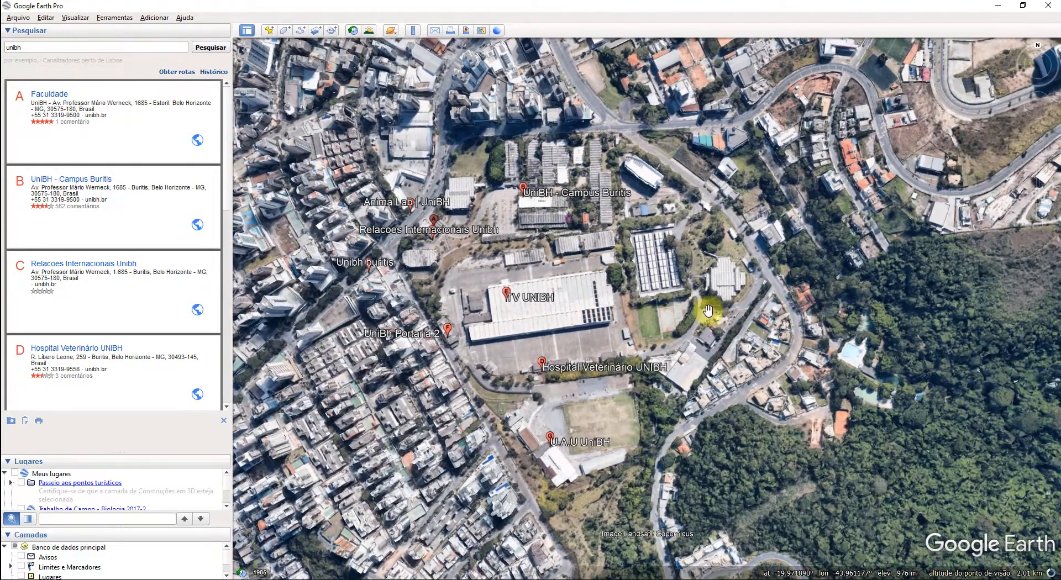
click(82, 184)
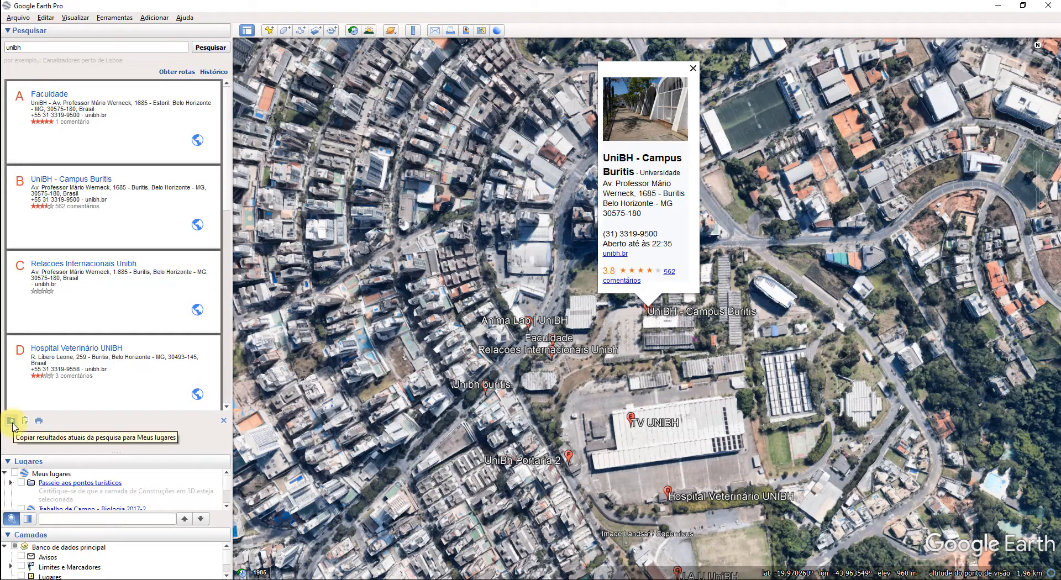
Step: Copy the search results to Meus lugares, then clear the search and close the campus information balloon
click(11, 422)
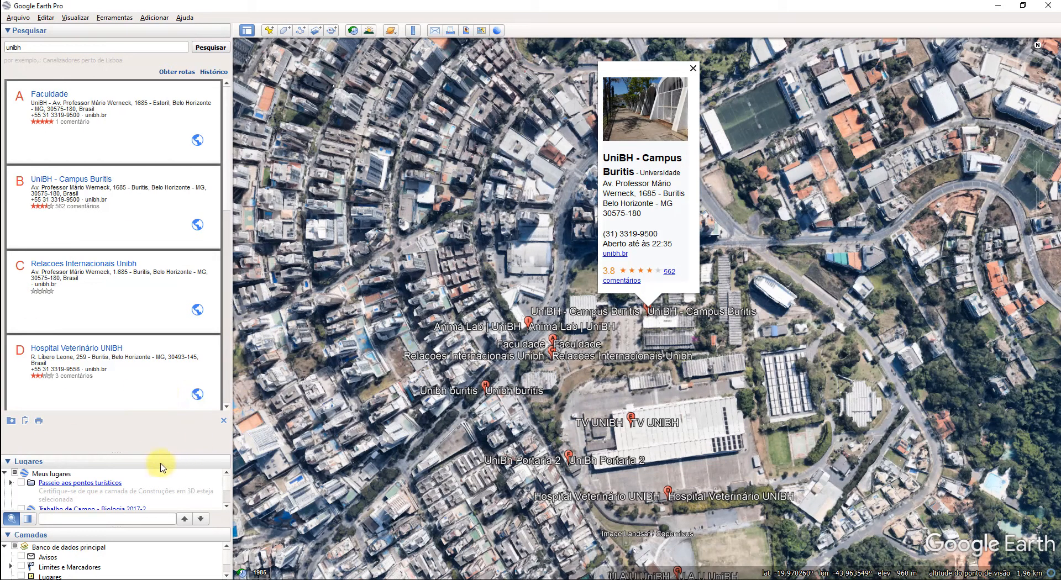
click(224, 423)
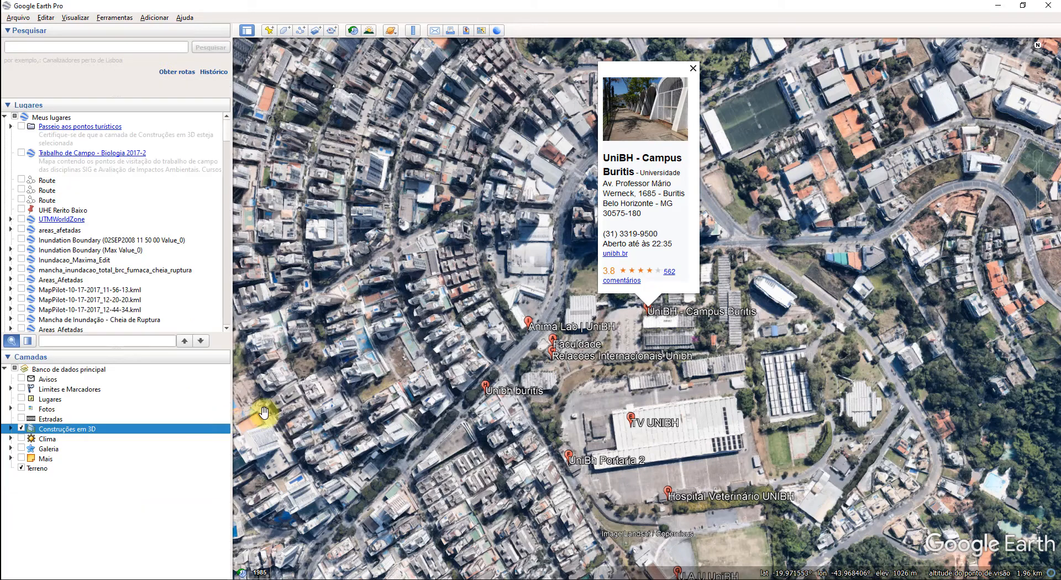
click(693, 68)
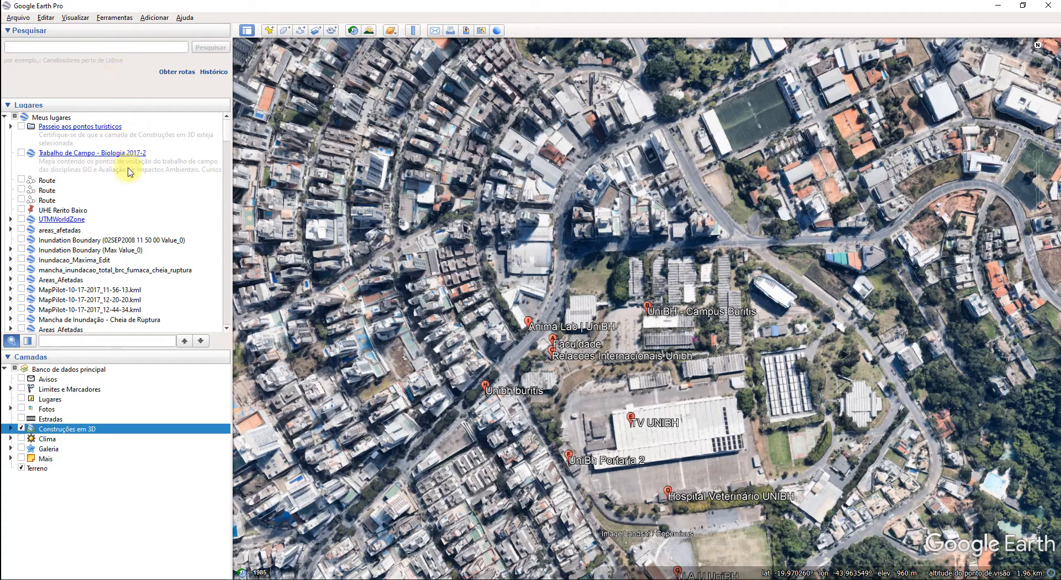
Step: Expand the saved unibh folder at the end of Meus lugares and hide all its placemarks
scroll(134, 188, down, 12)
scroll(135, 198, down, 15)
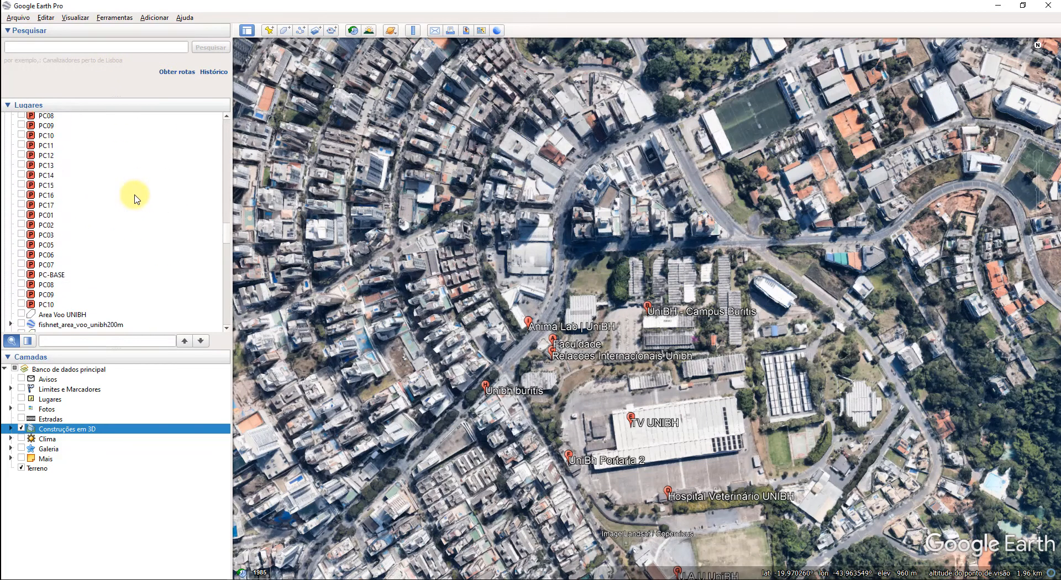
scroll(137, 199, down, 5)
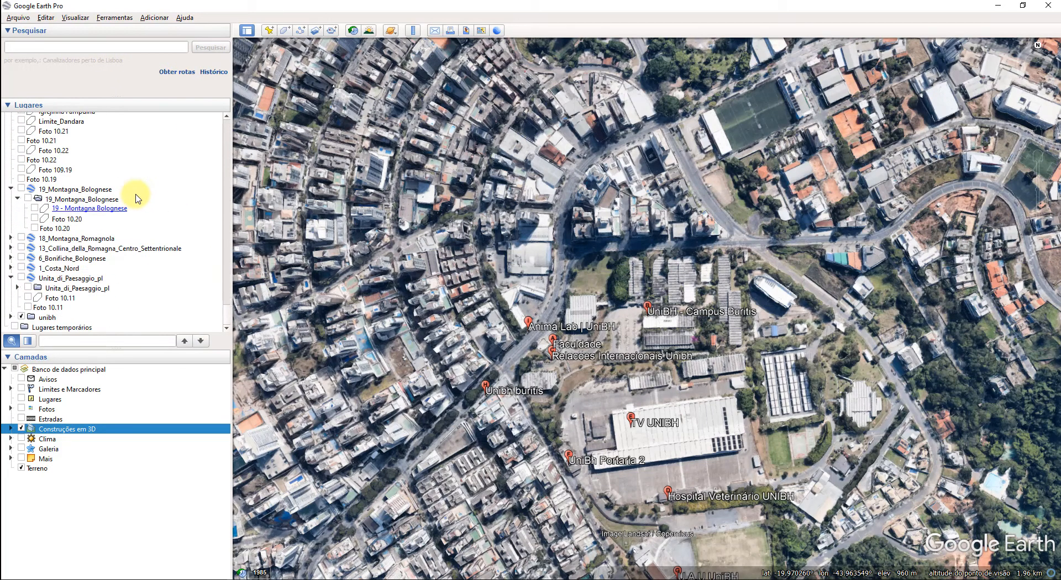
click(67, 320)
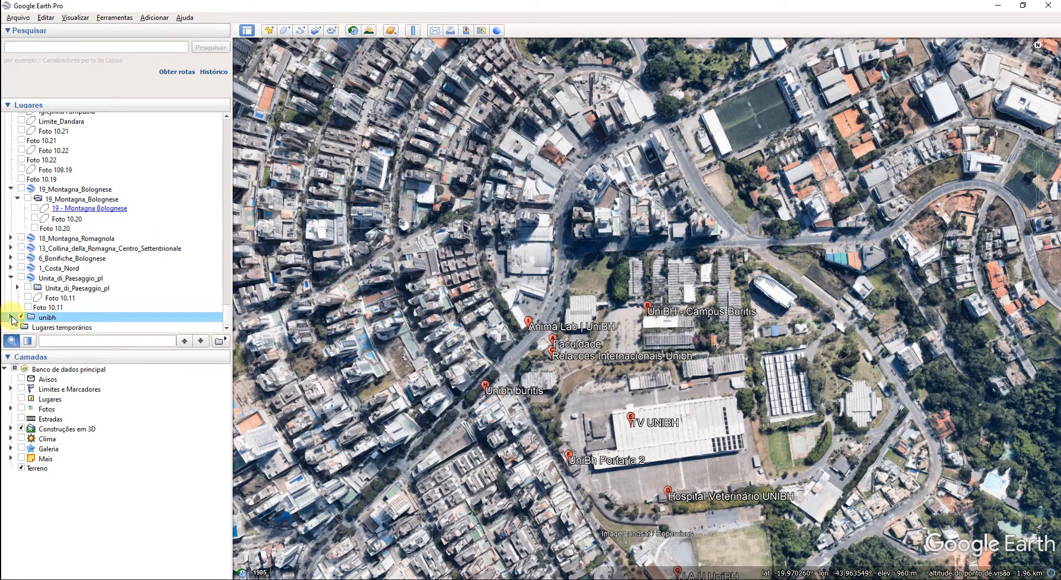
click(11, 317)
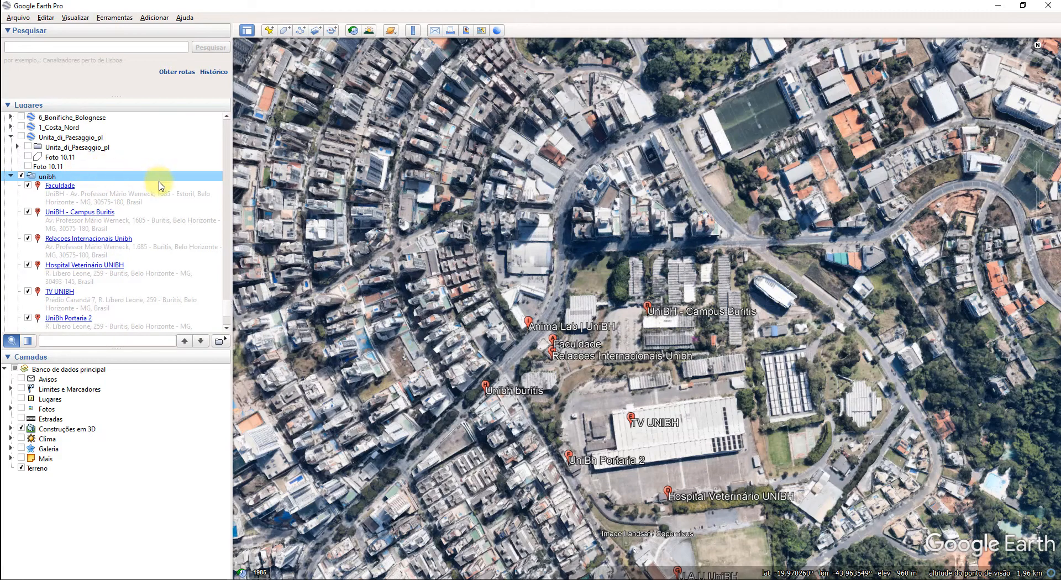
click(22, 177)
scroll(44, 193, down, 4)
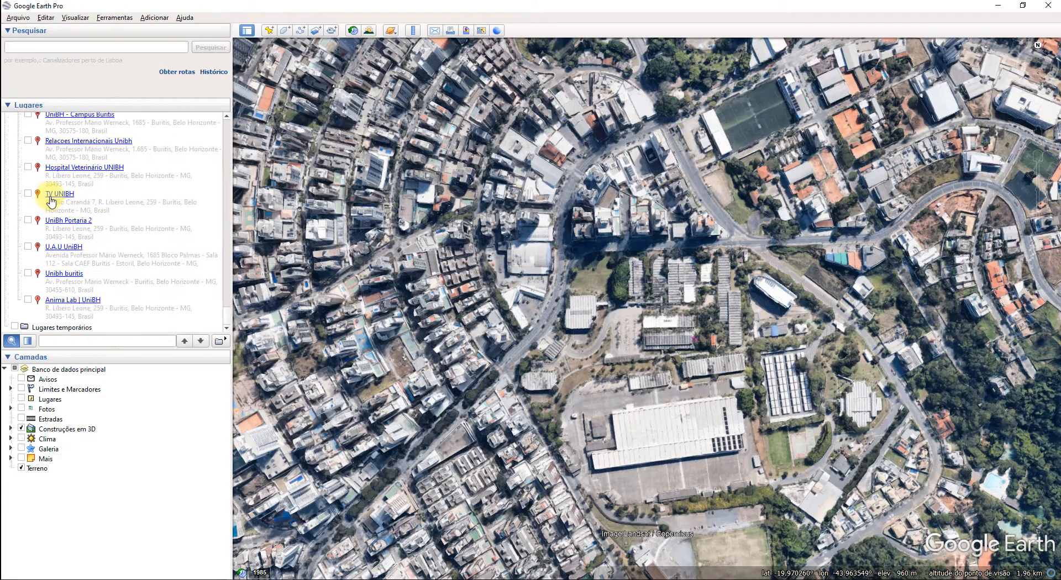
Step: Show the Unibh buritis placemark and move it from the unibh folder to Lugares temporários
click(27, 273)
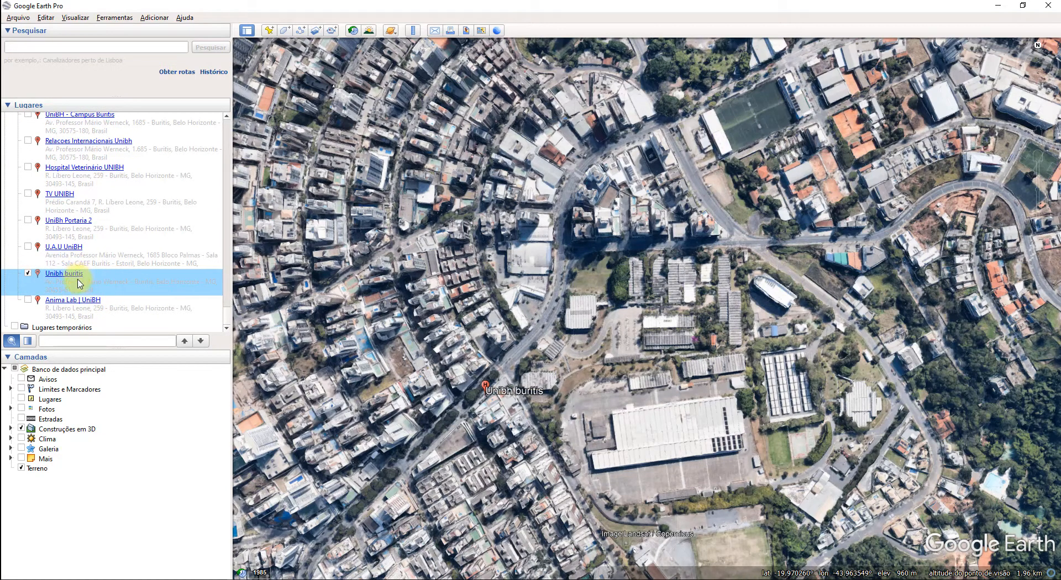
drag(79, 284, 65, 330)
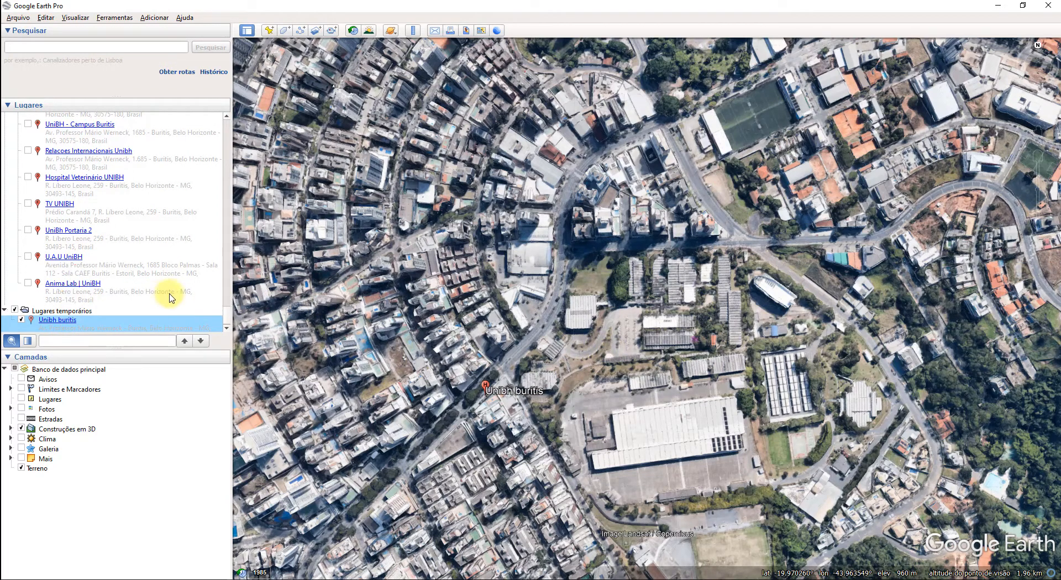
Step: Delete the saved unibh folder together with all the placemarks still inside it
scroll(103, 244, up, 5)
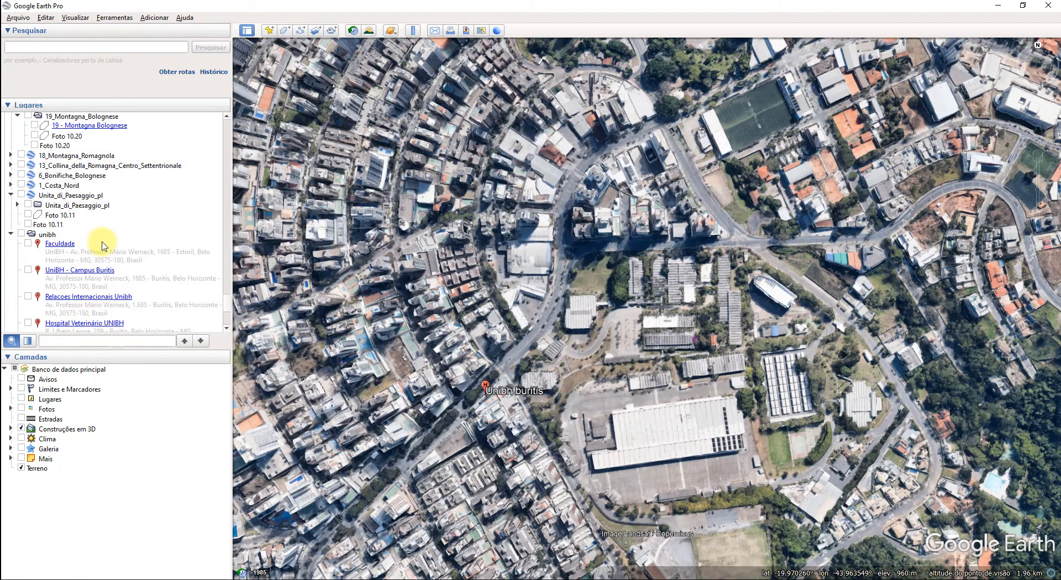
right_click(44, 239)
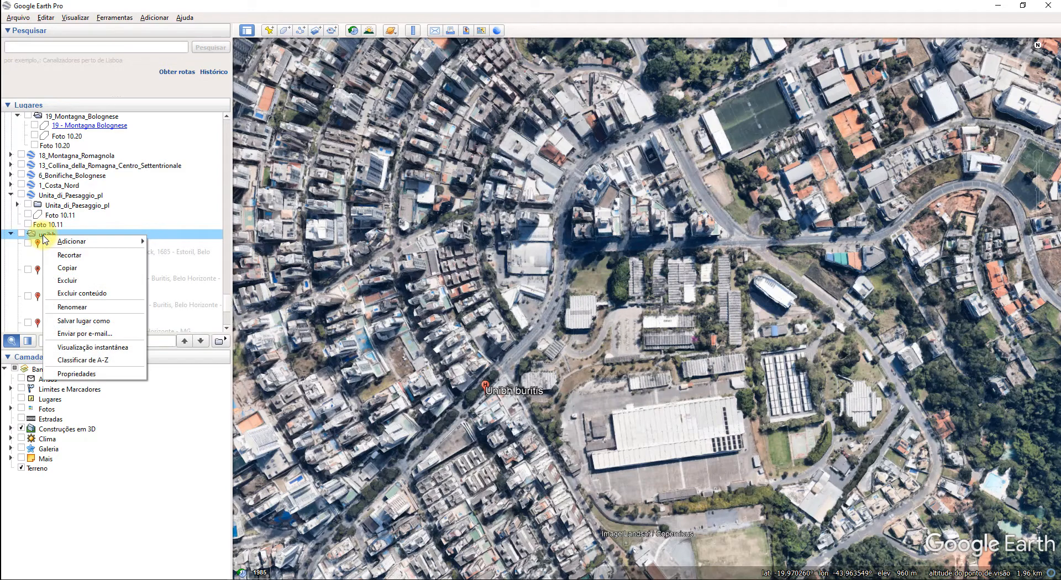
click(88, 283)
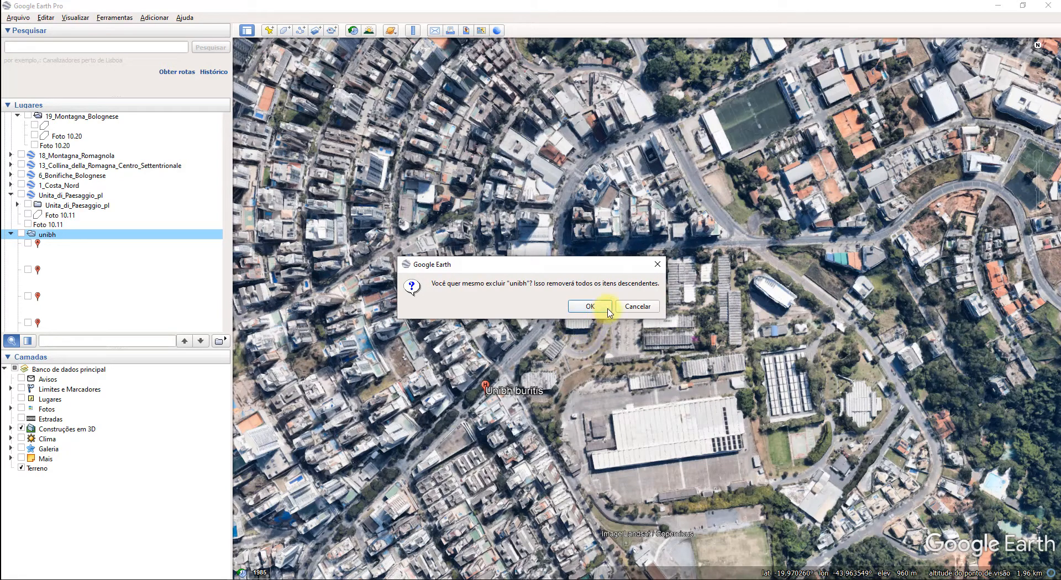
click(590, 307)
Step: Collapse the Unita_di_Paesaggio_pl and 19_Montagna_Bolognese entries in Meus lugares to shorten the list
click(88, 301)
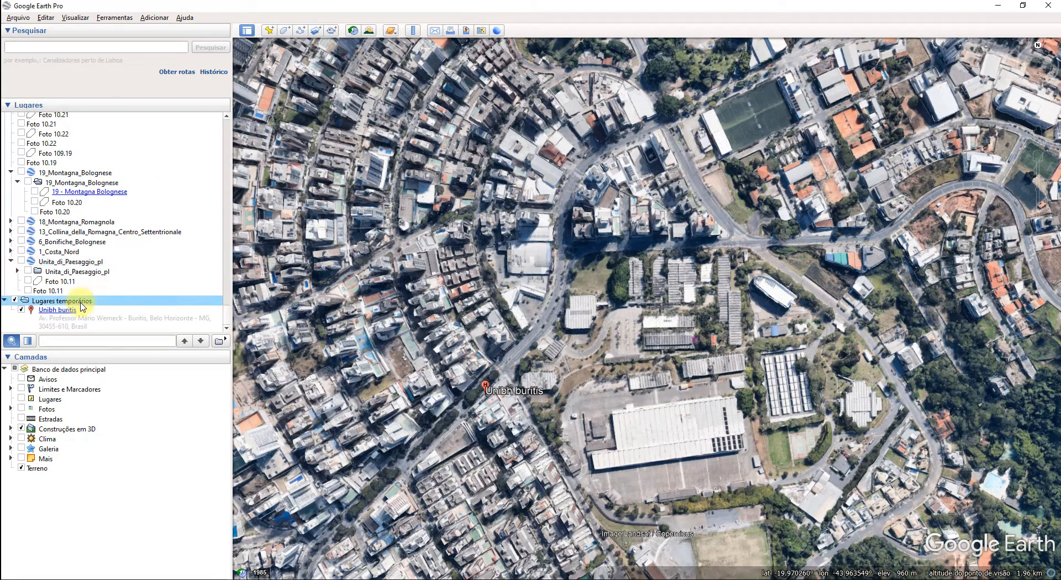
click(11, 262)
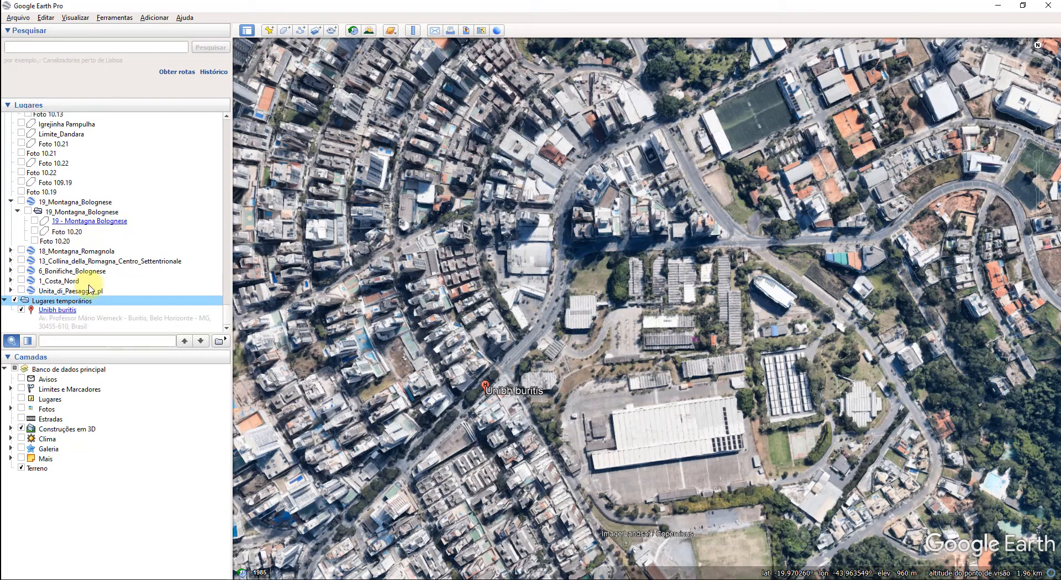
click(11, 202)
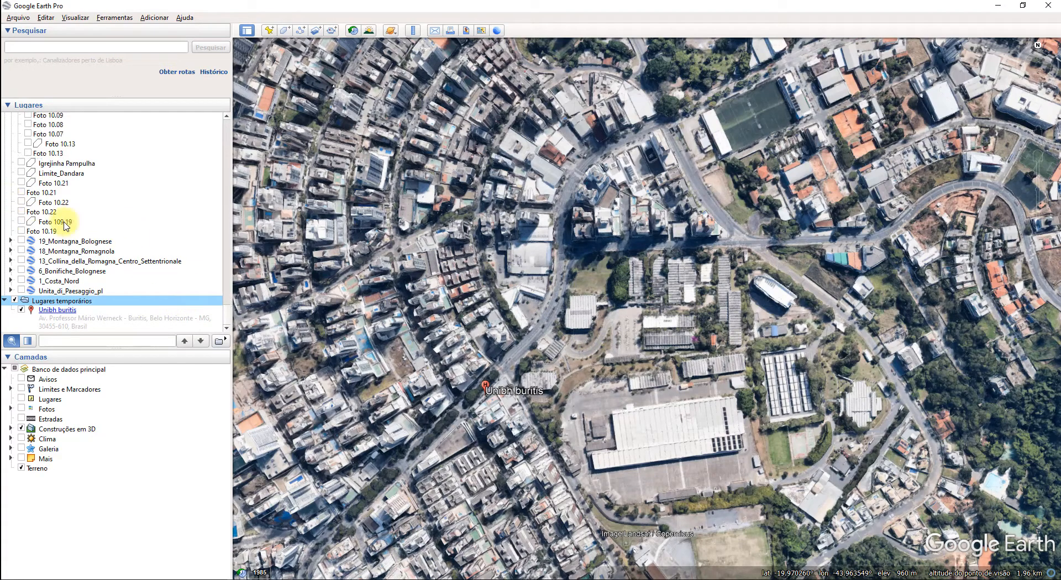
Step: Create a new placemark in Lugares temporários near the campus and name it Campo de futebol
scroll(614, 346, down, 2)
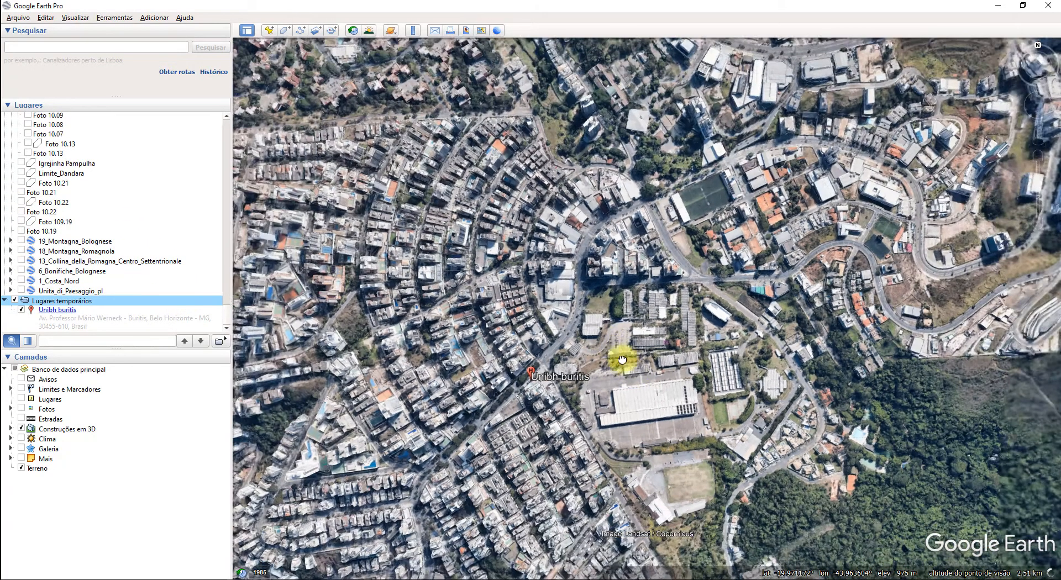
drag(623, 360, 561, 308)
middle_drag(596, 334, 585, 235)
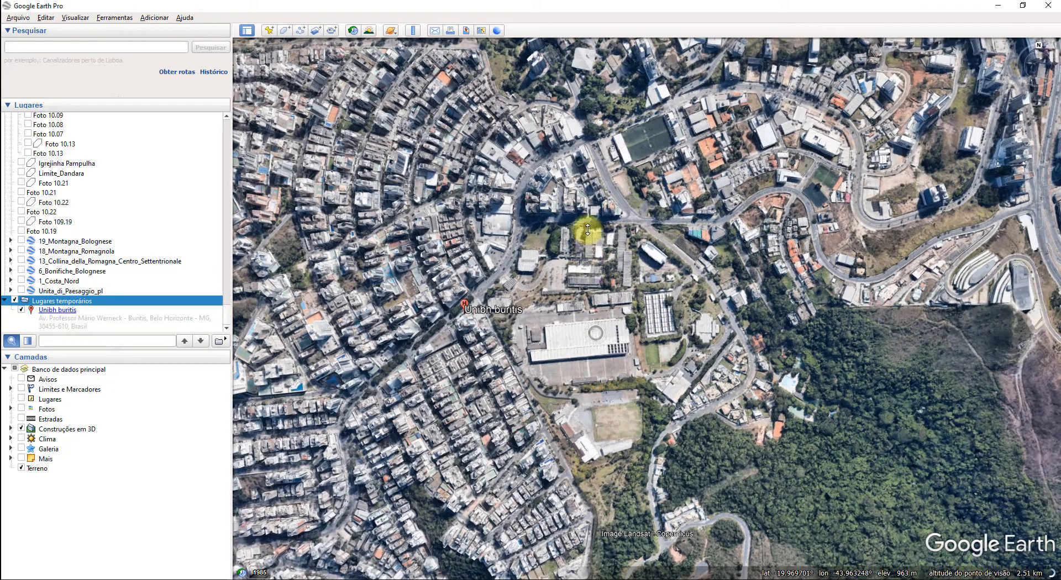
drag(623, 309, 609, 294)
middle_drag(621, 303, 623, 297)
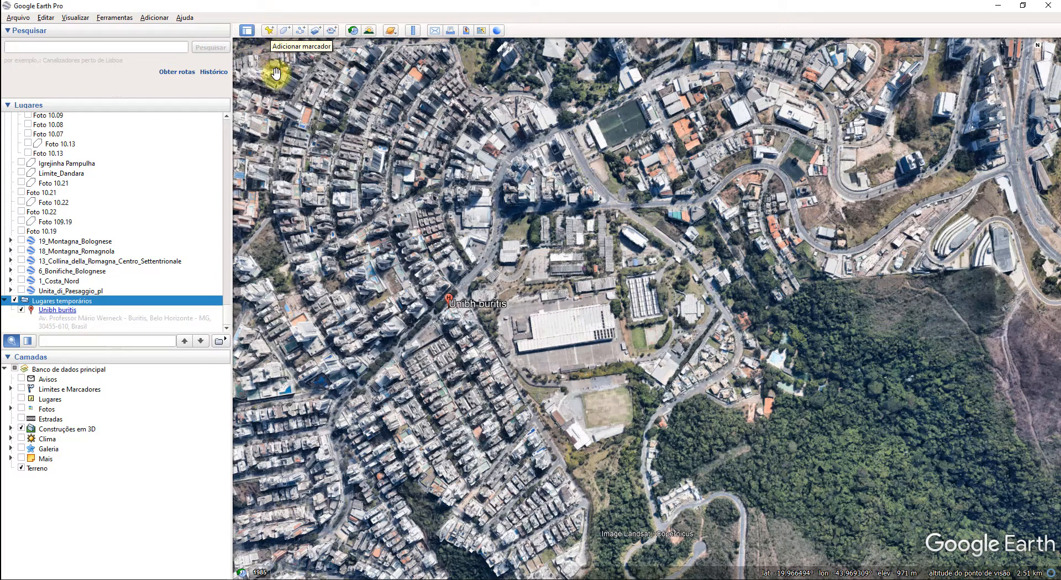
click(269, 31)
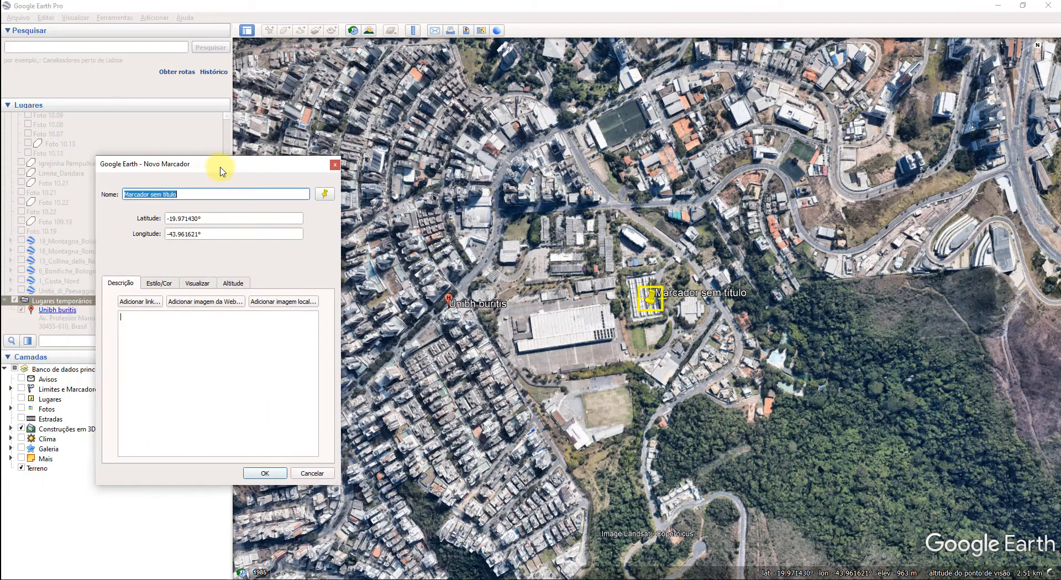
drag(220, 168, 237, 132)
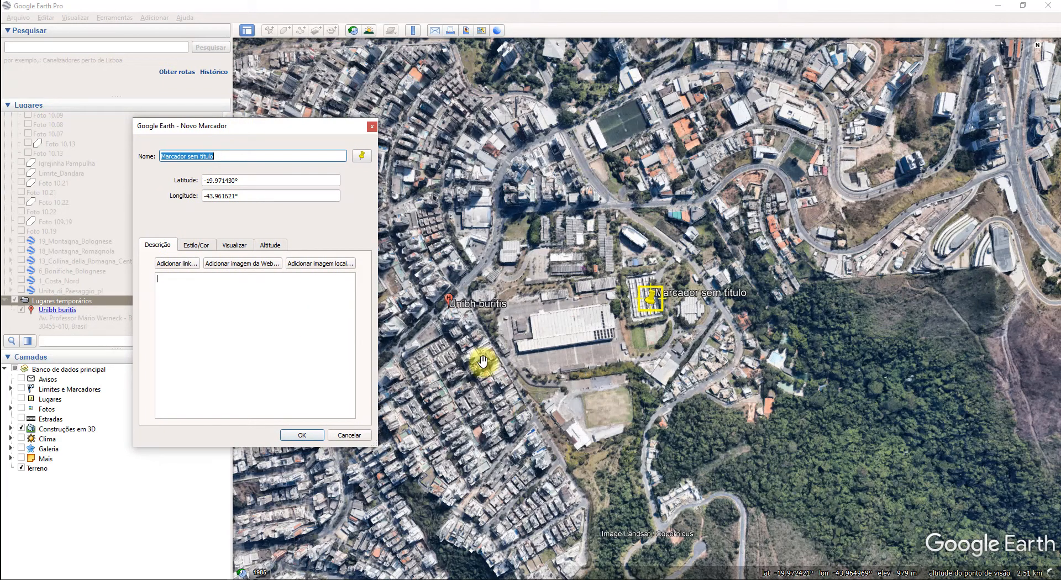
click(232, 156)
triple_click(188, 156)
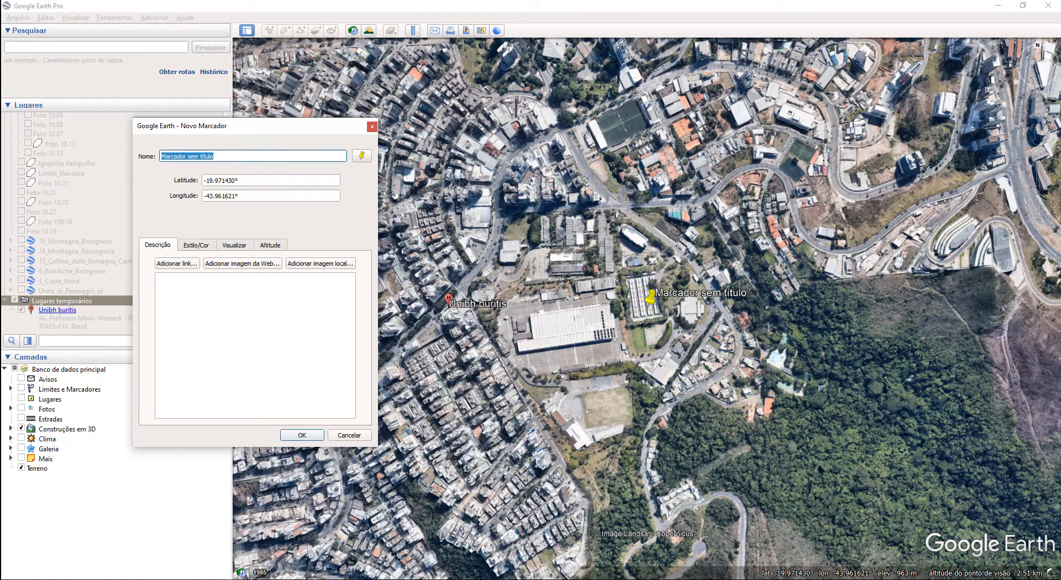
text(Campo de futebol)
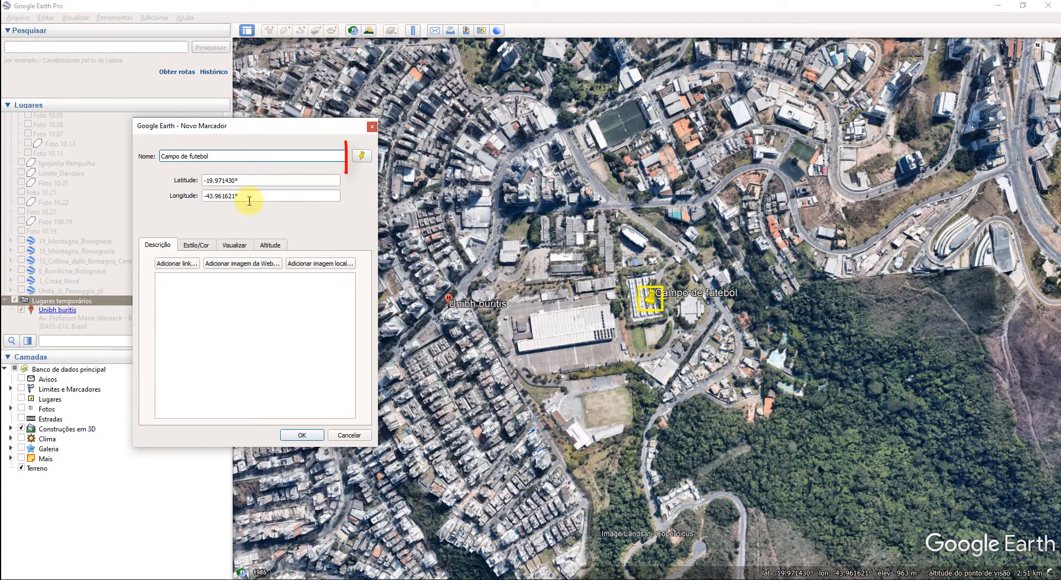
Step: Change the Campo de futebol placemark's icon to the red balloon with the letter C
click(368, 160)
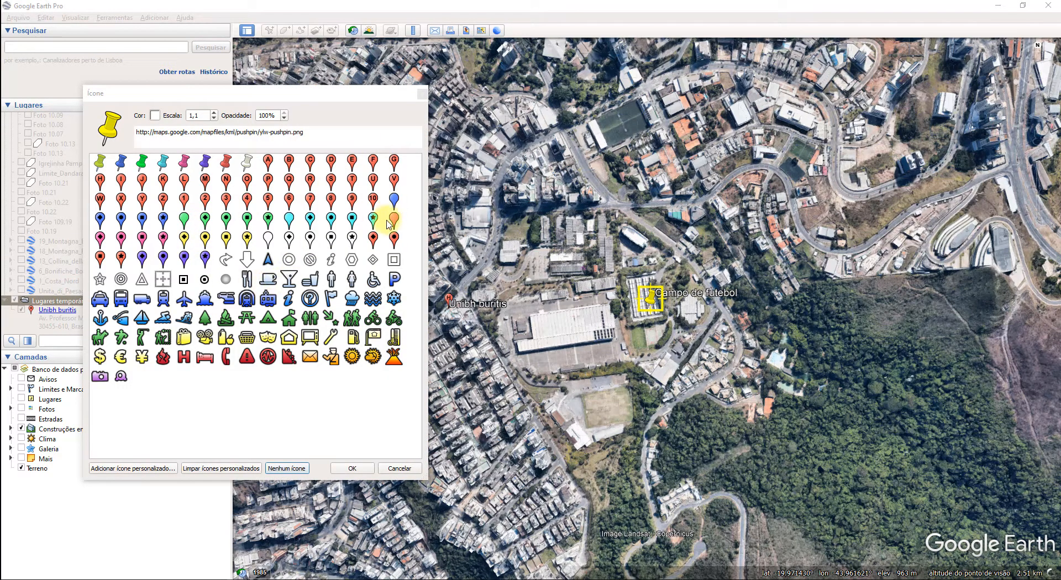
click(314, 166)
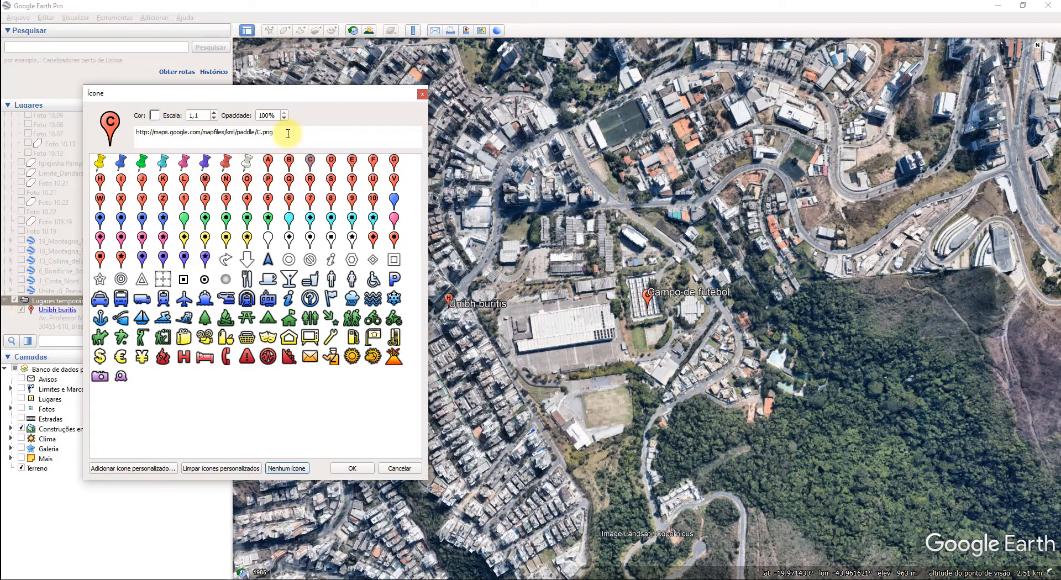
click(351, 469)
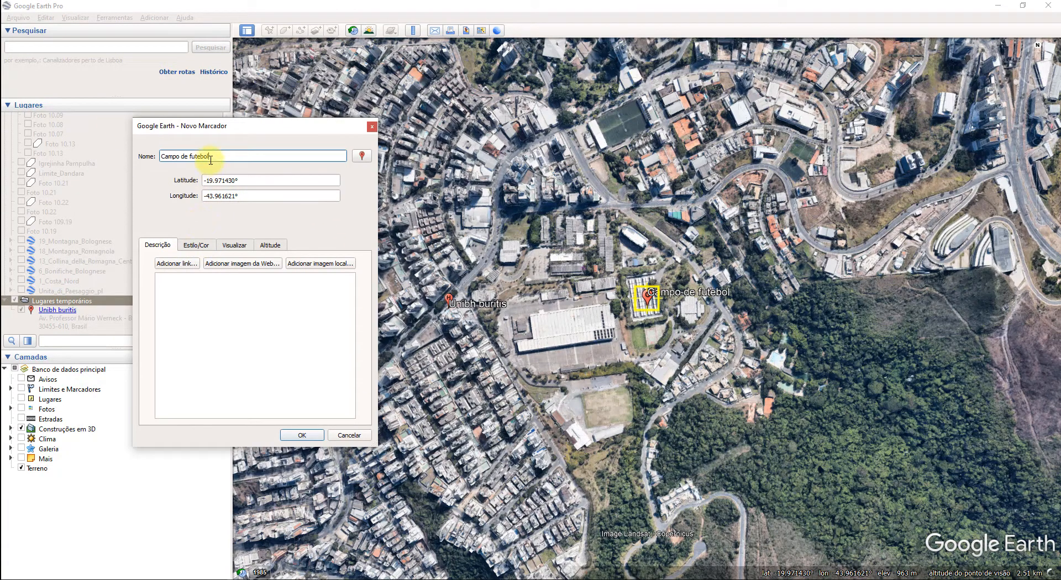
Step: Try smaller icon scales for the Campo de futebol placemark, then set its icon scale to 1,0
click(255, 181)
click(258, 195)
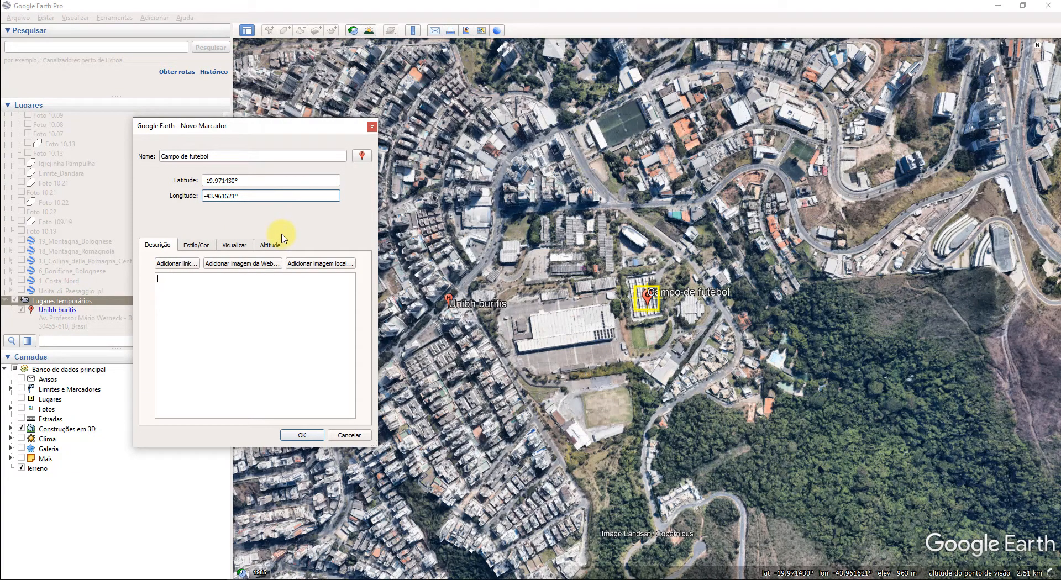
click(199, 246)
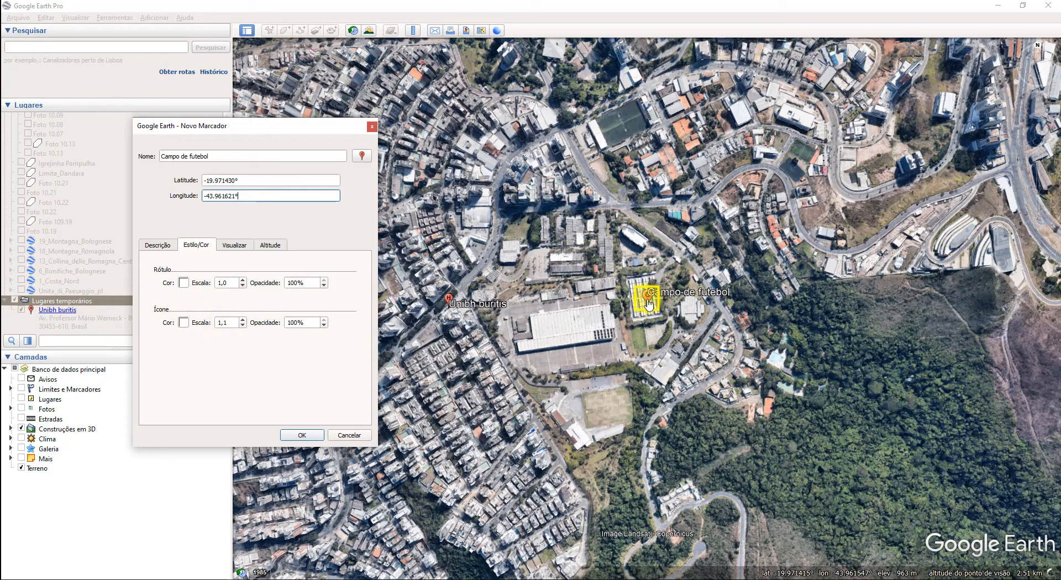
click(243, 325)
click(243, 325)
click(242, 326)
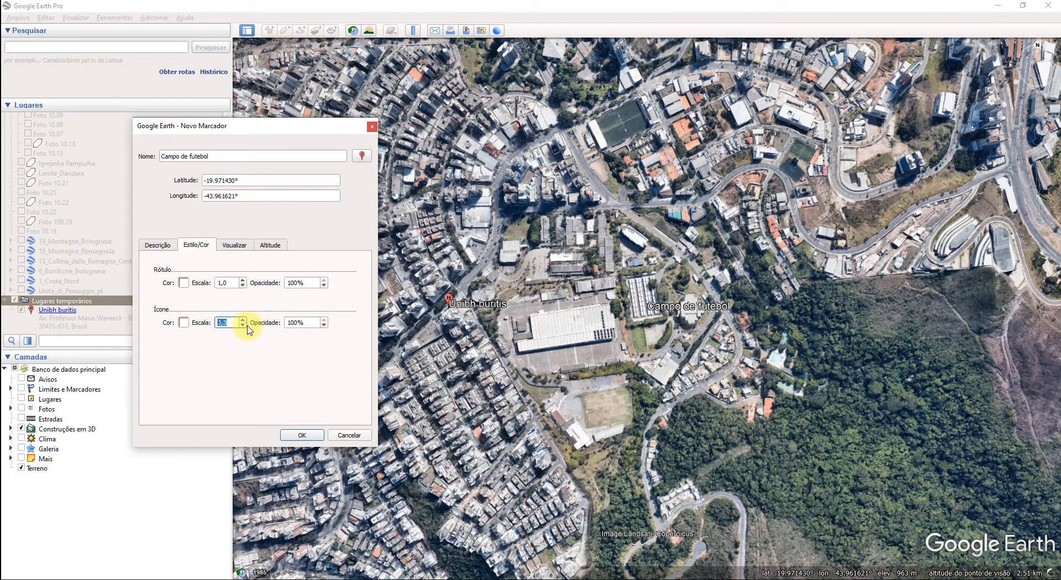
click(242, 320)
click(243, 319)
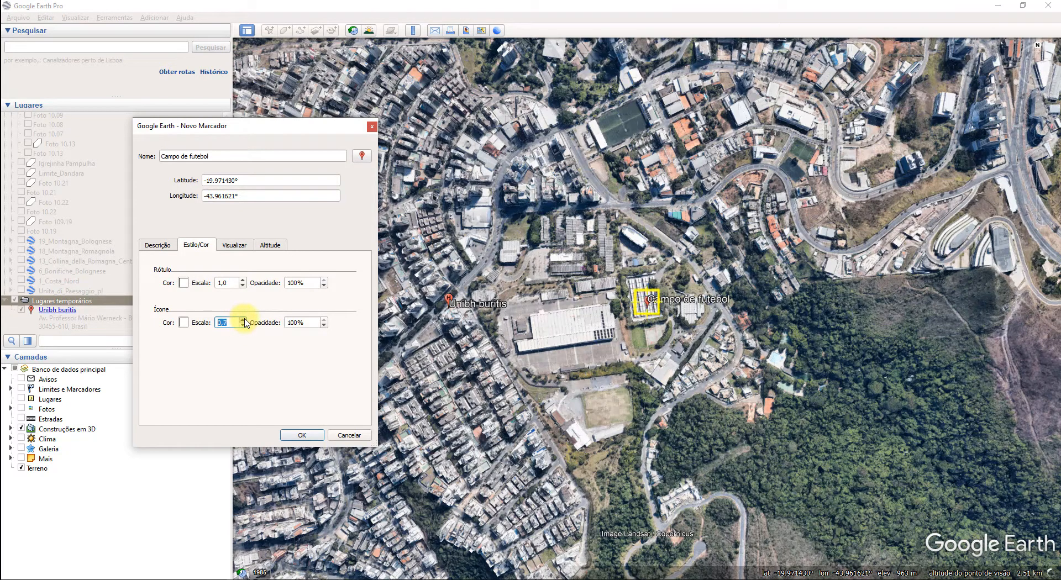
click(243, 319)
click(243, 320)
click(243, 320)
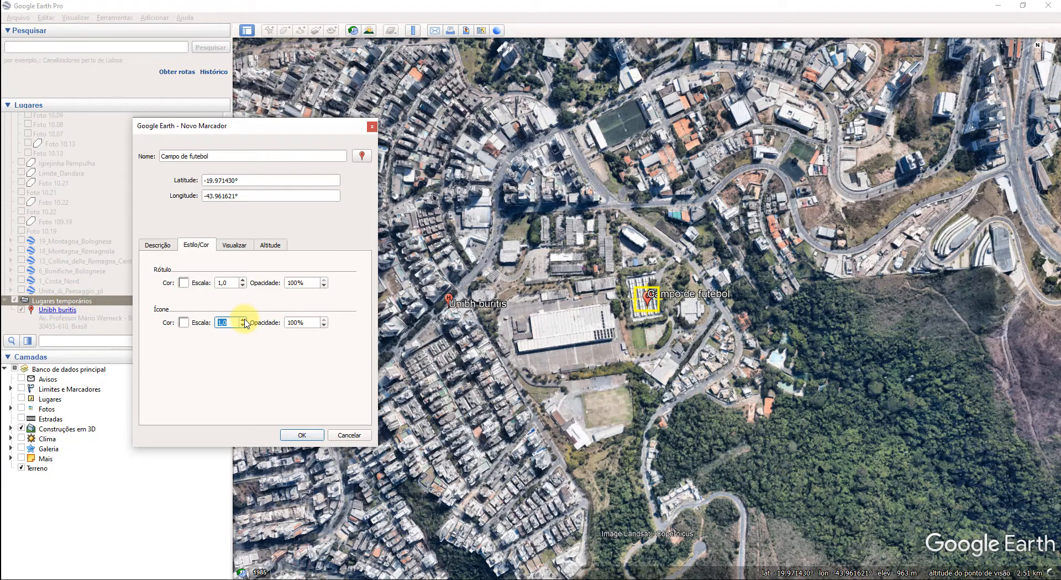
Step: Place the Campo de futebol marker on the large football field at about -19.973419°, -43.962385° and save the placemark
drag(263, 132, 230, 108)
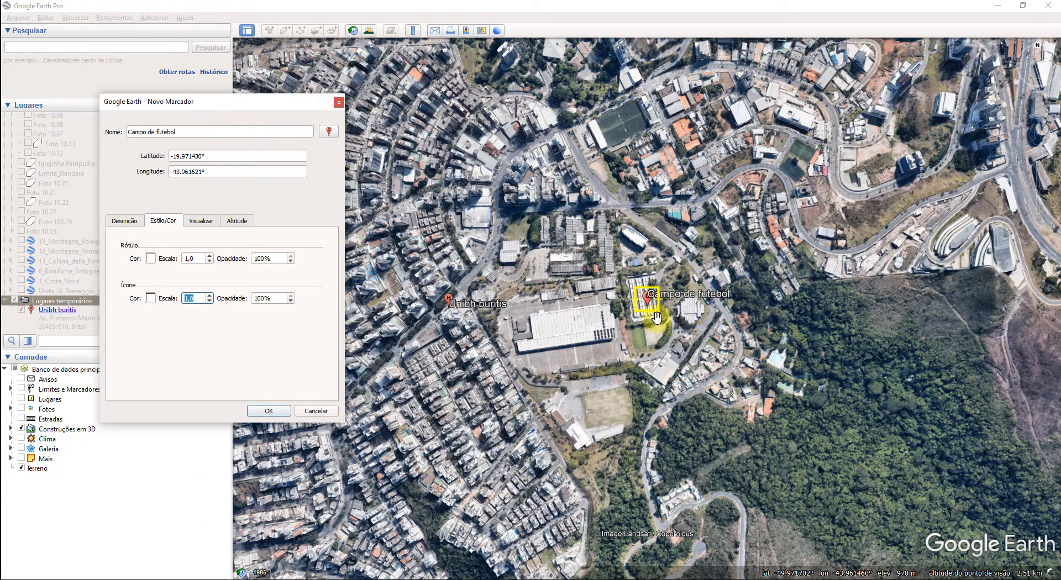
drag(650, 312, 611, 419)
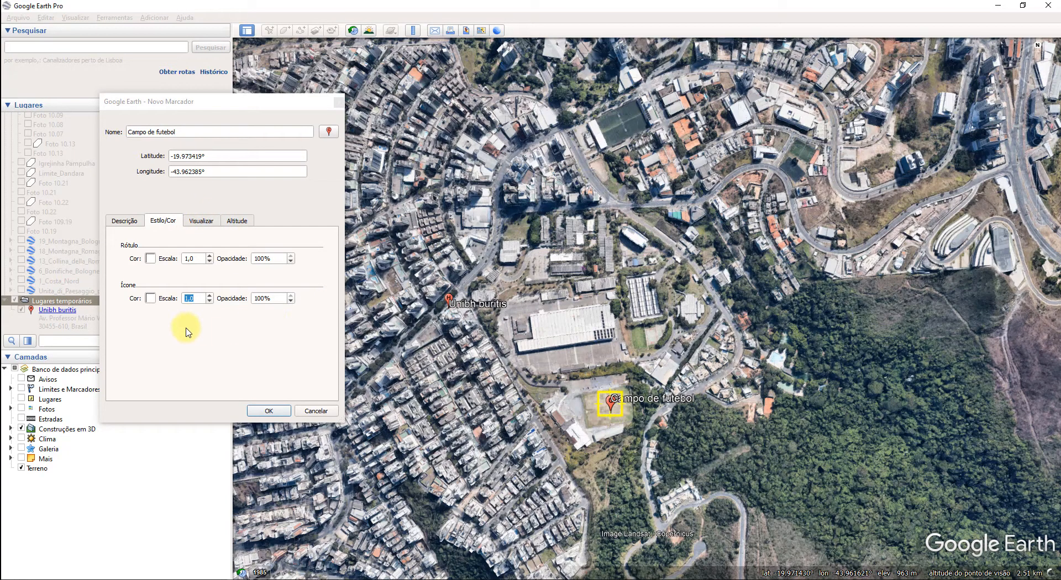
click(268, 411)
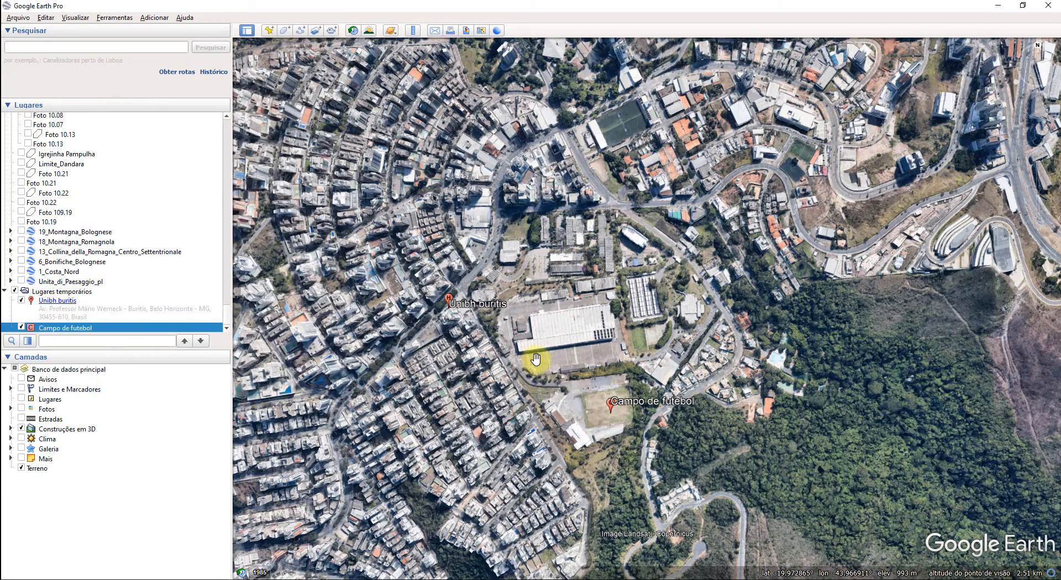
Step: Select the saved Campo de futebol placemark and try to move its marker directly on the map
right_click(78, 331)
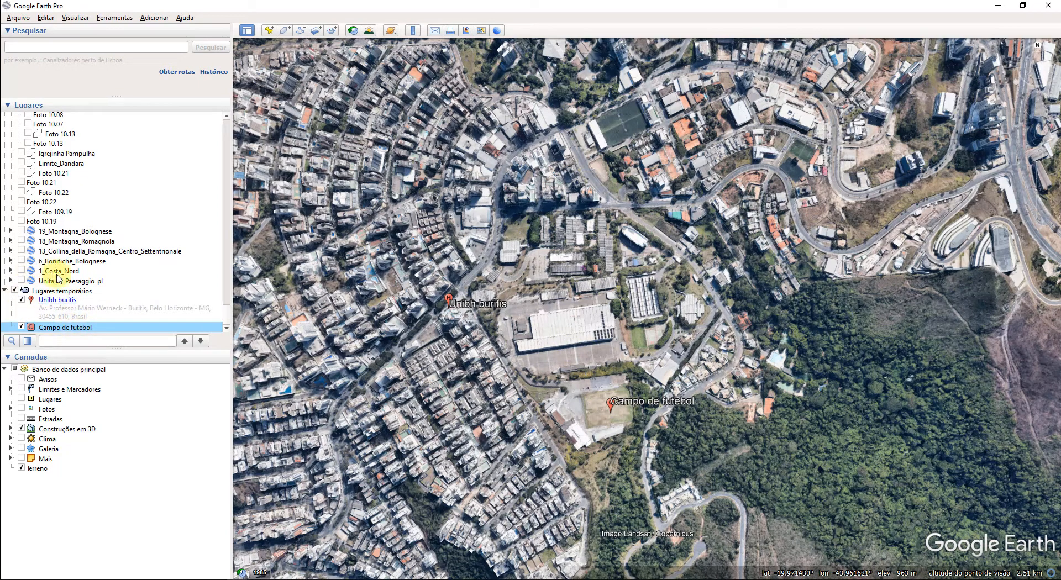
click(54, 292)
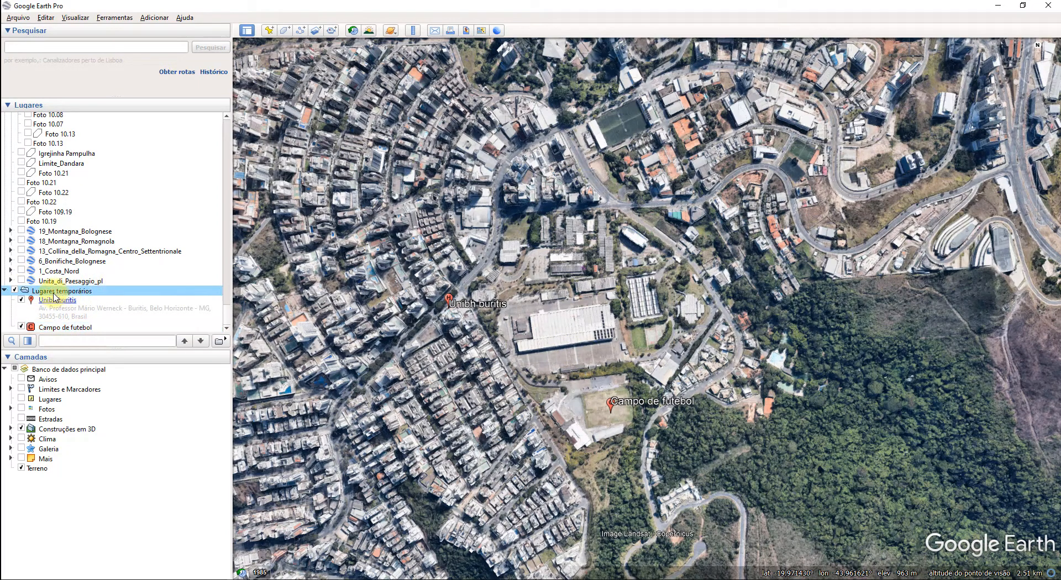
click(75, 329)
drag(603, 410, 617, 373)
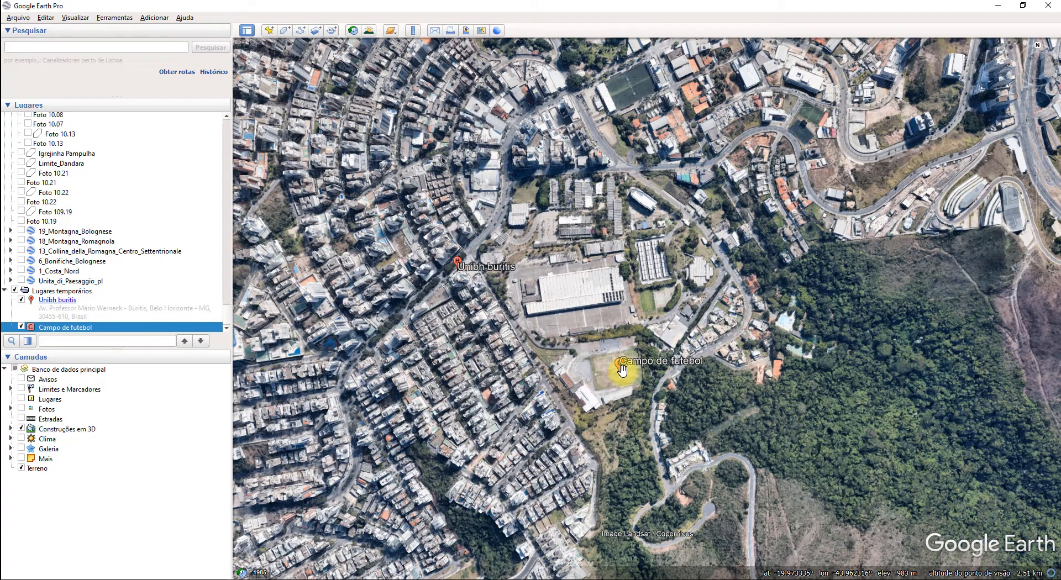
Step: Edit the Campo de futebol placemark's properties, reposition its marker on the field at about -19.973312°, -43.962406°, and save it
right_click(70, 330)
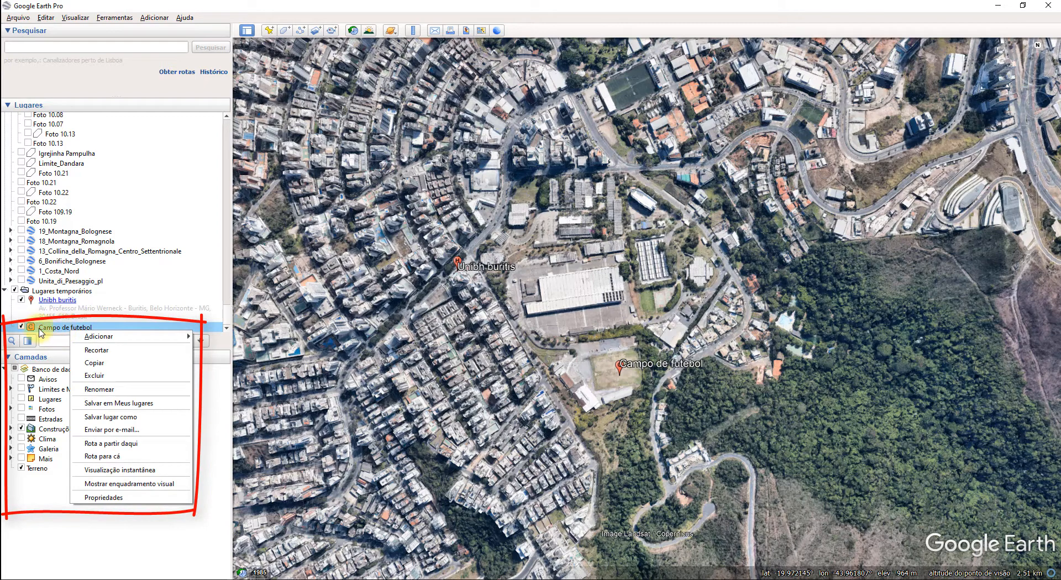
click(111, 499)
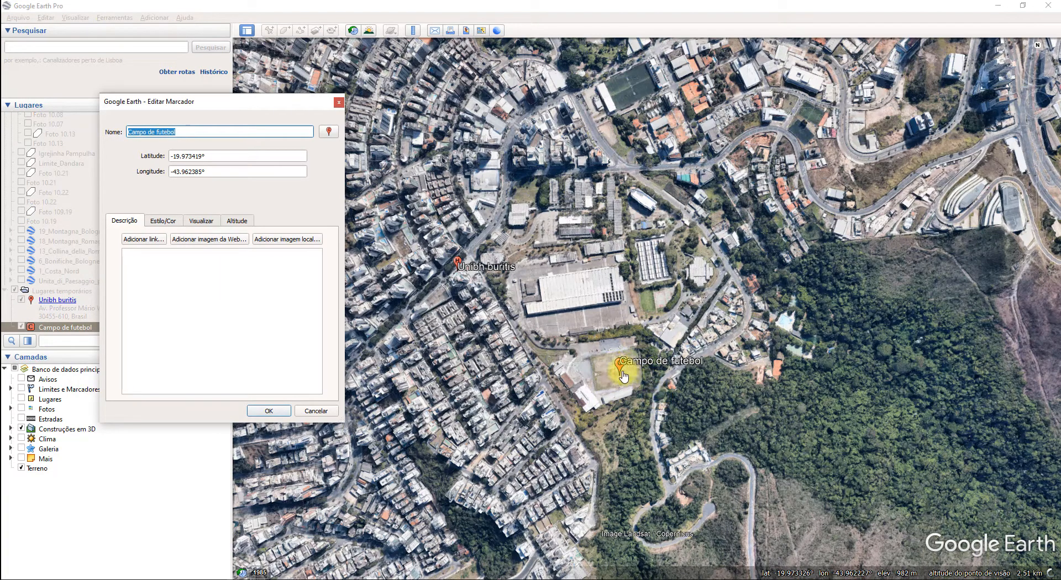
drag(622, 380, 622, 374)
scroll(613, 386, up, 3)
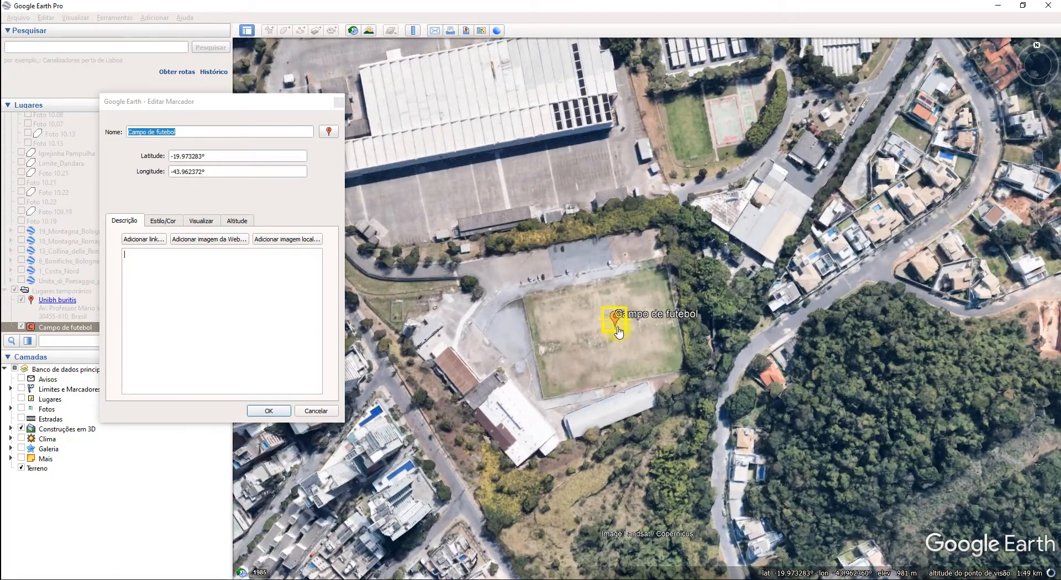
drag(618, 332, 614, 338)
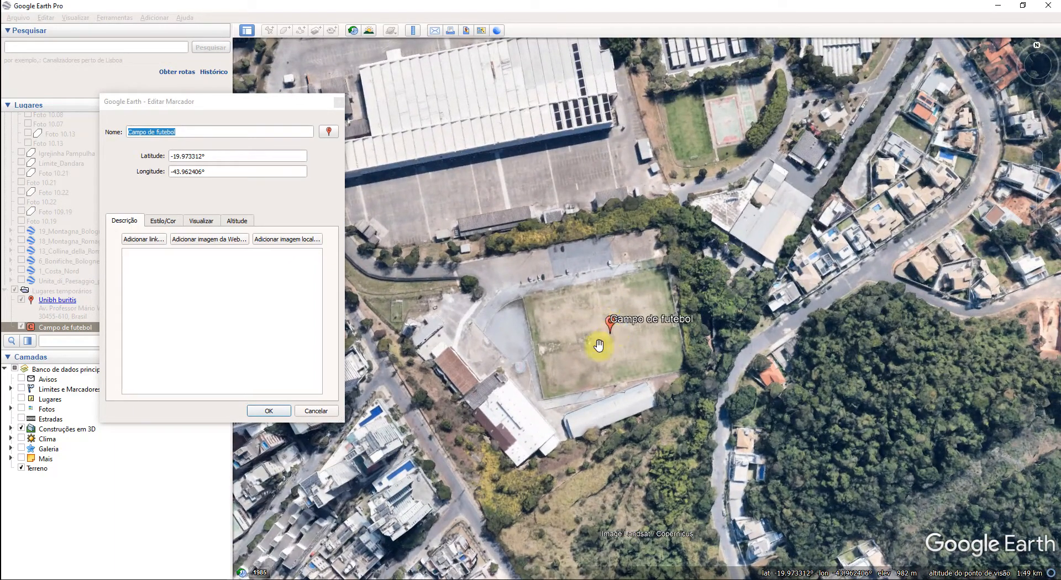
click(268, 411)
Step: Create a placemark named Galpão C2 on the large white warehouse roof at about -19.971805°, -43.963402°
right_drag(579, 328, 677, 210)
drag(681, 219, 661, 320)
right_drag(678, 335, 665, 306)
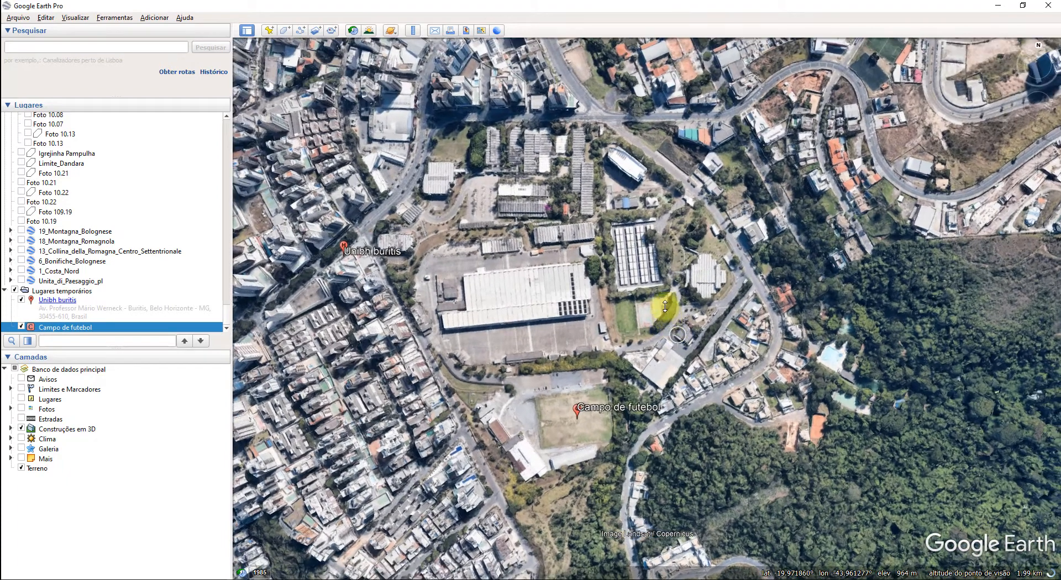
click(269, 31)
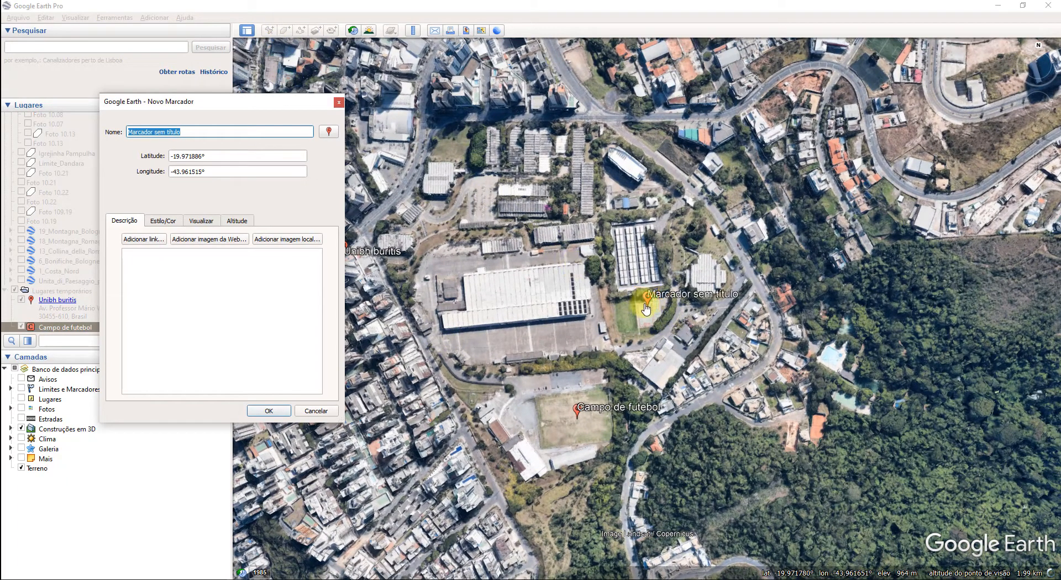
drag(637, 303, 492, 299)
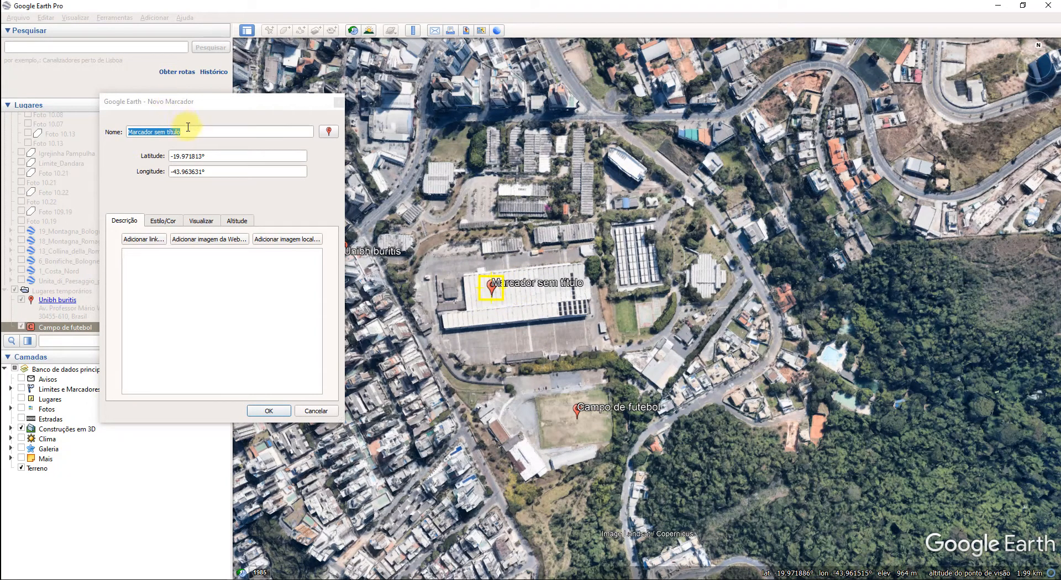
key(BackSpace)
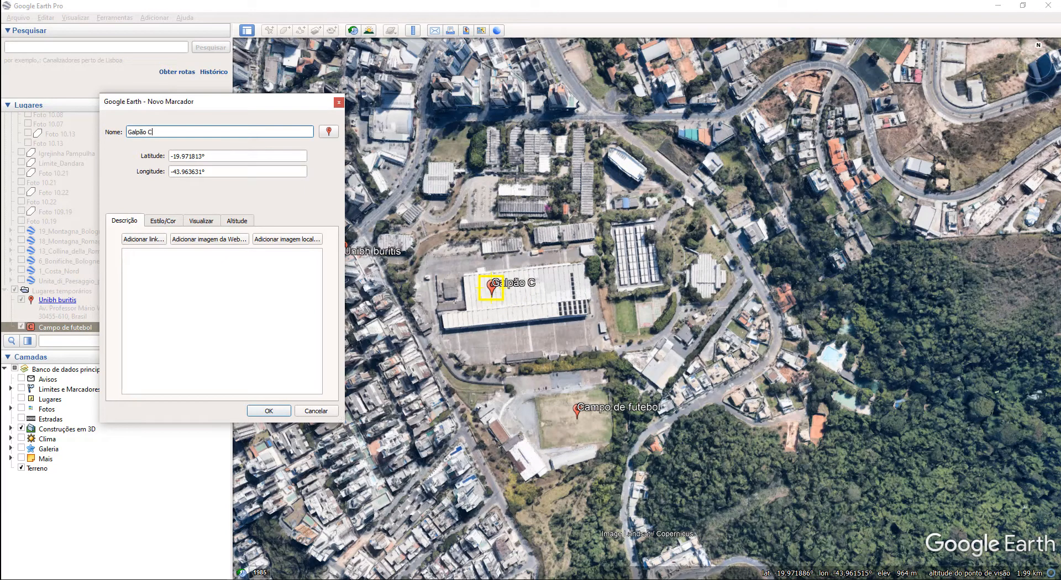
text(2)
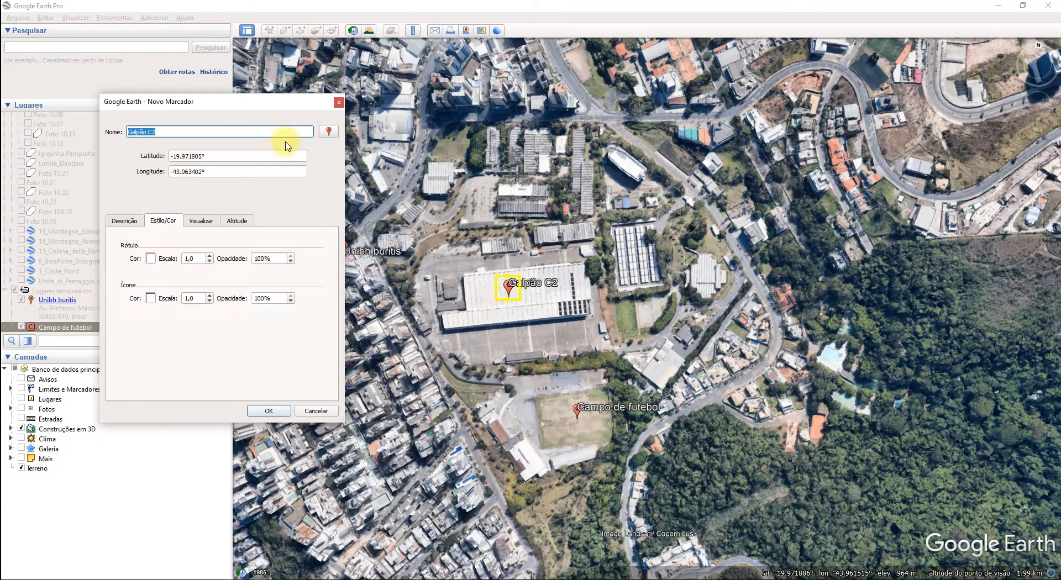
Step: Give the Galpão C2 placemark the green teardrop icon with a black square and save it
click(328, 131)
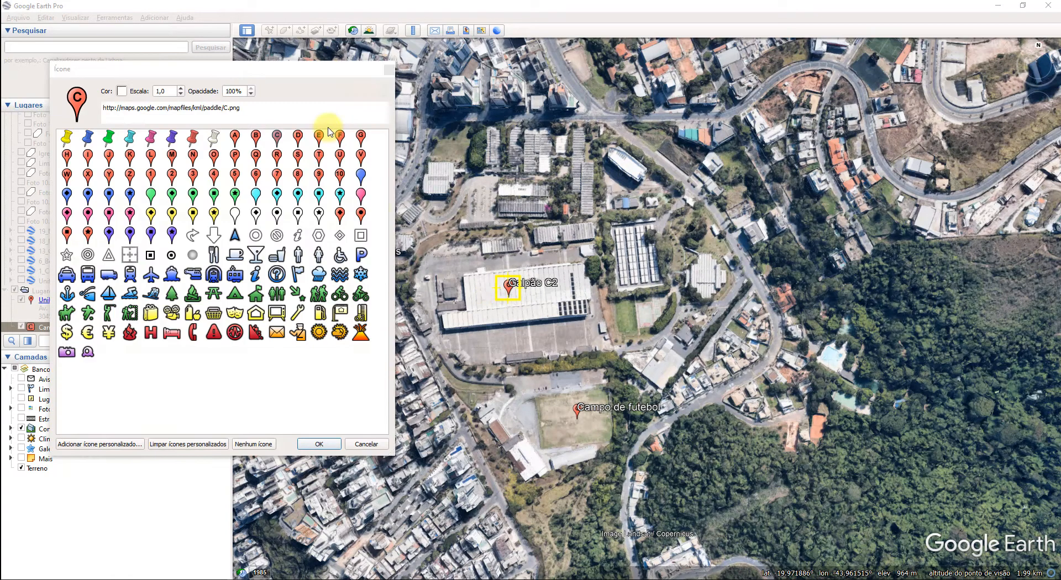
click(217, 198)
click(325, 445)
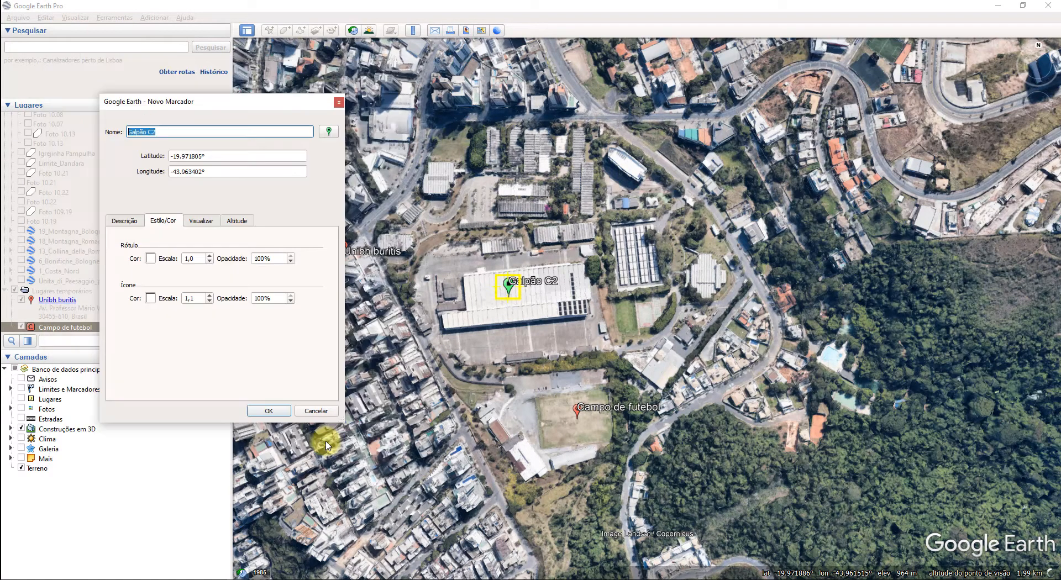
click(269, 412)
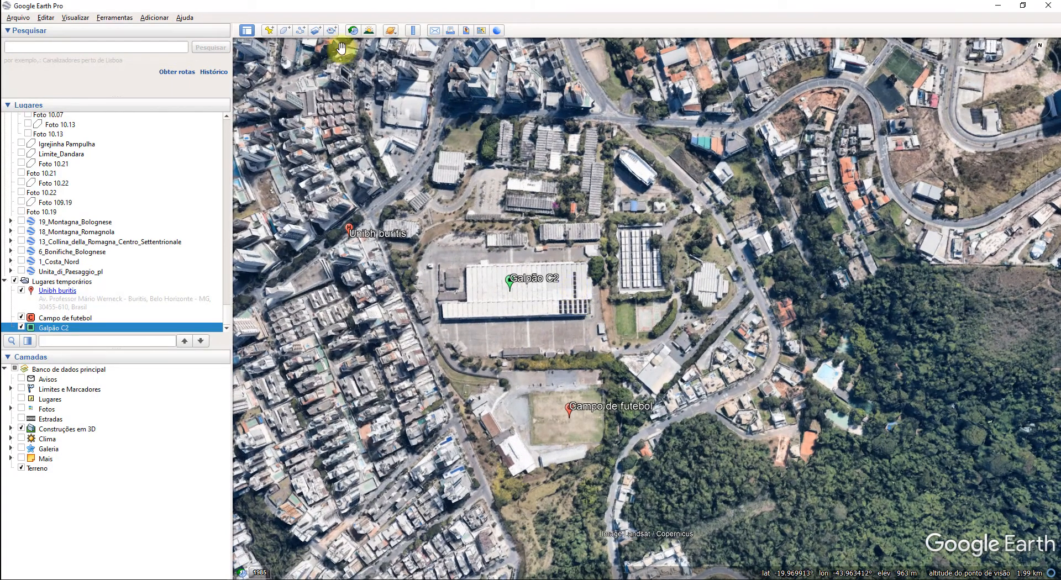
Step: Create a placemark named Entrada Av. Mário Werneck at the campus's avenue entrance, at about -19.970604°, -43.964849°
click(269, 31)
drag(656, 308, 419, 194)
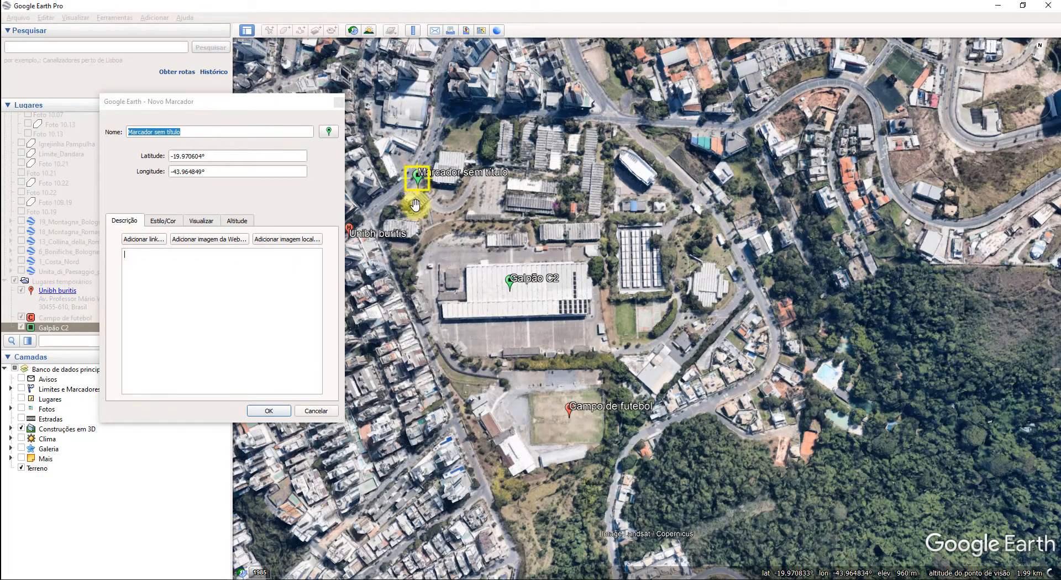
drag(232, 133, 154, 132)
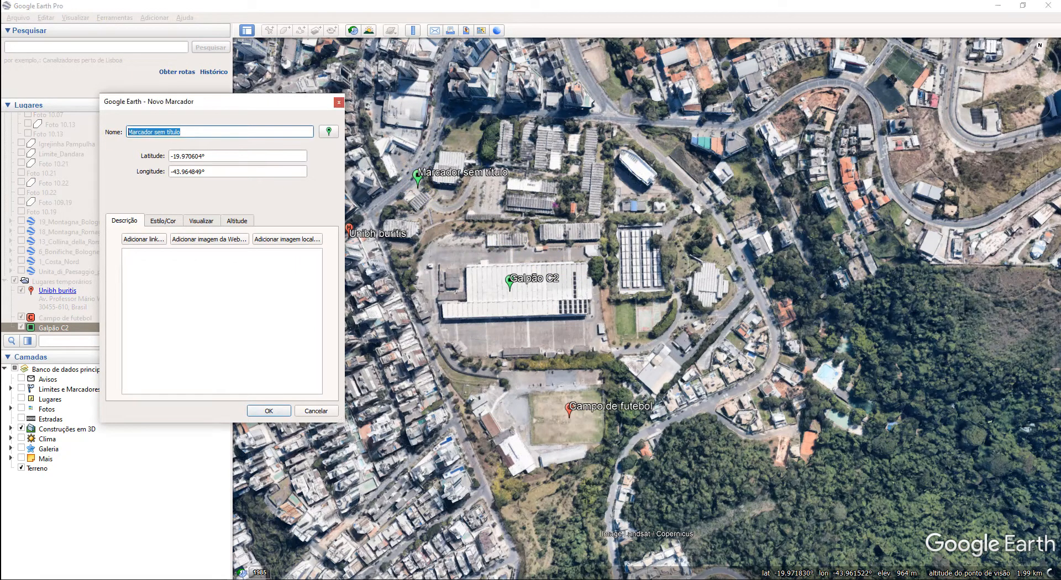
text(Entrada Av. Mário W)
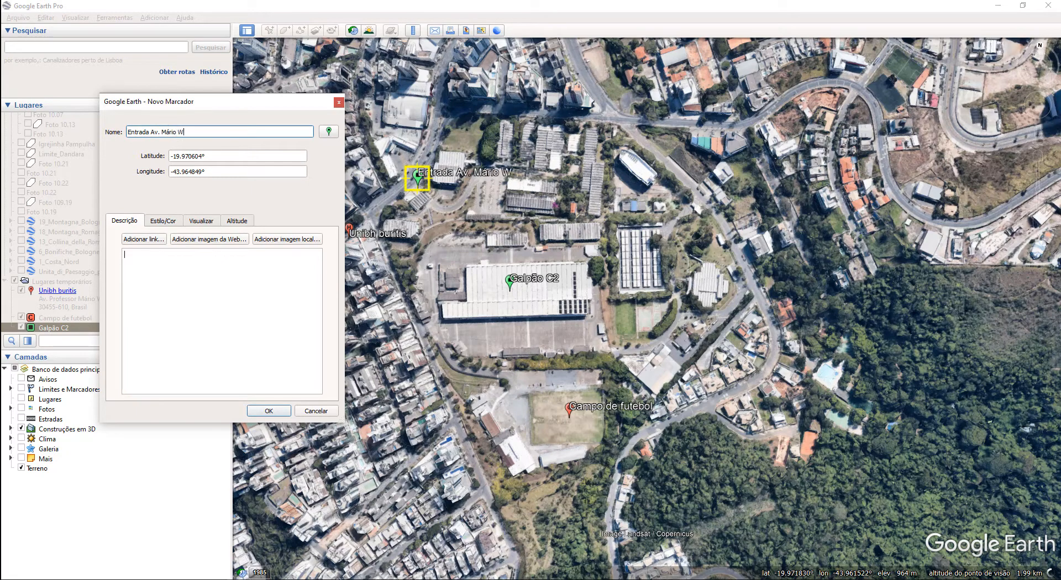
text(ck)
Step: Change the entrance placemark's icon to the orange figure symbol between the envelope and the sun
click(329, 131)
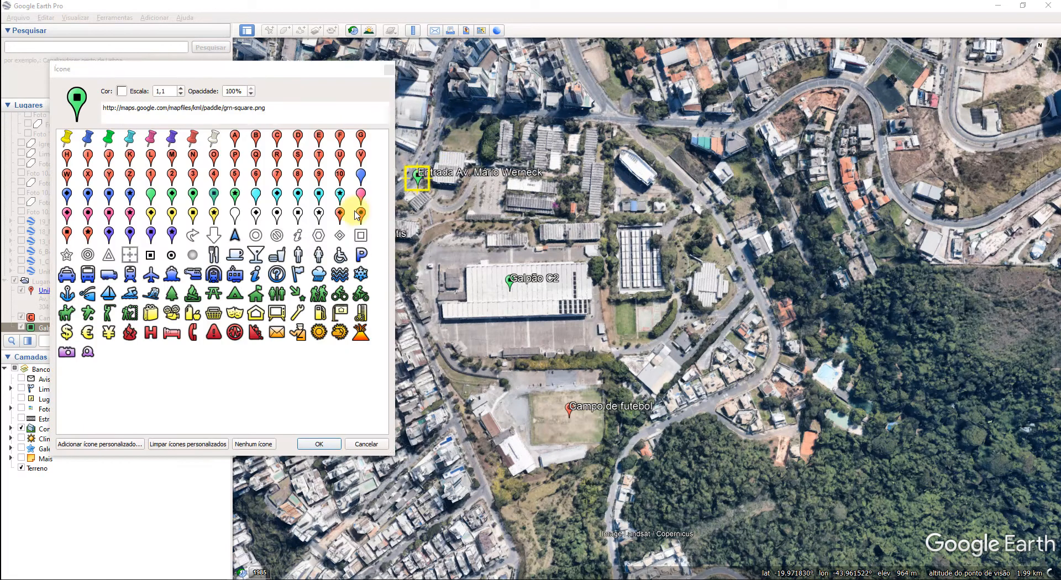
click(301, 405)
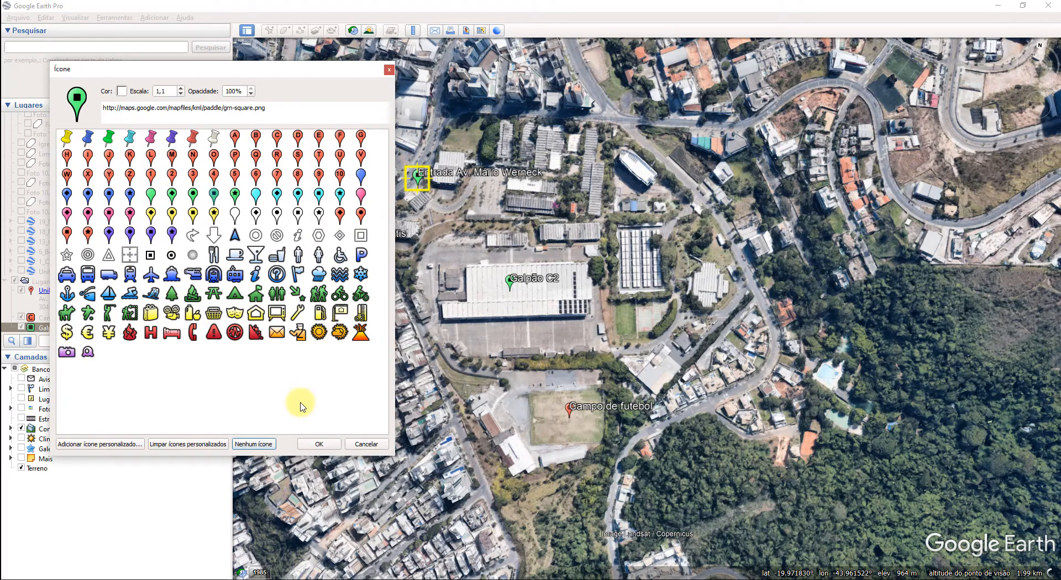
click(299, 332)
click(319, 444)
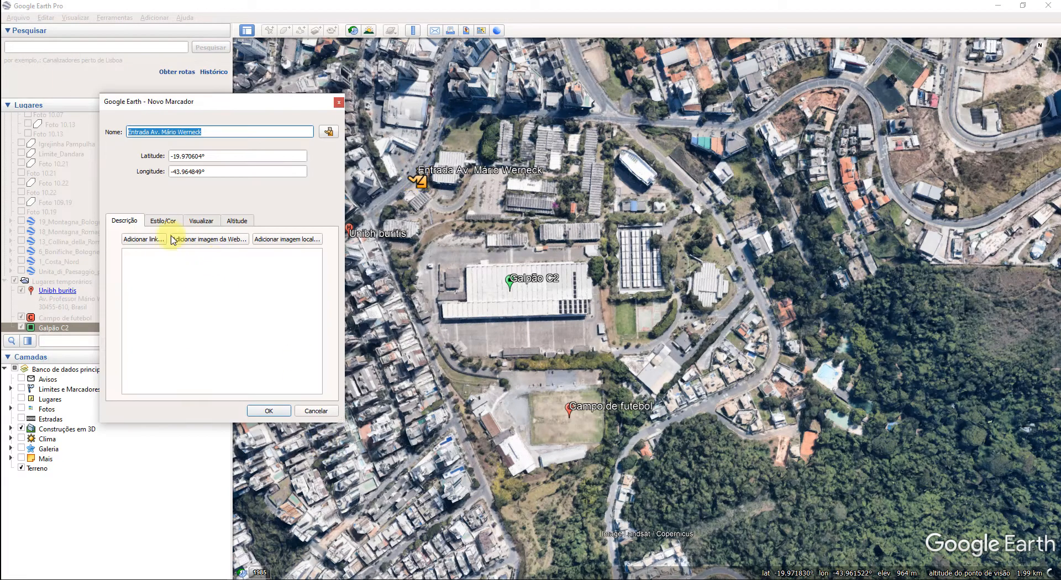
Step: Reduce the entrance placemark's icon scale to 0,8 and save the placemark
click(163, 221)
click(209, 301)
click(210, 301)
click(209, 301)
click(210, 301)
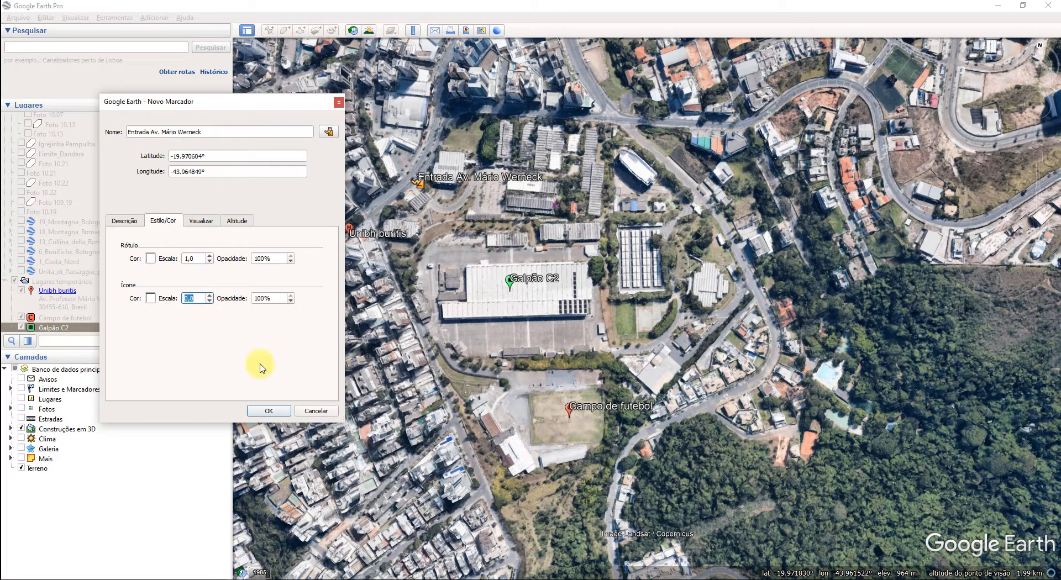
click(269, 410)
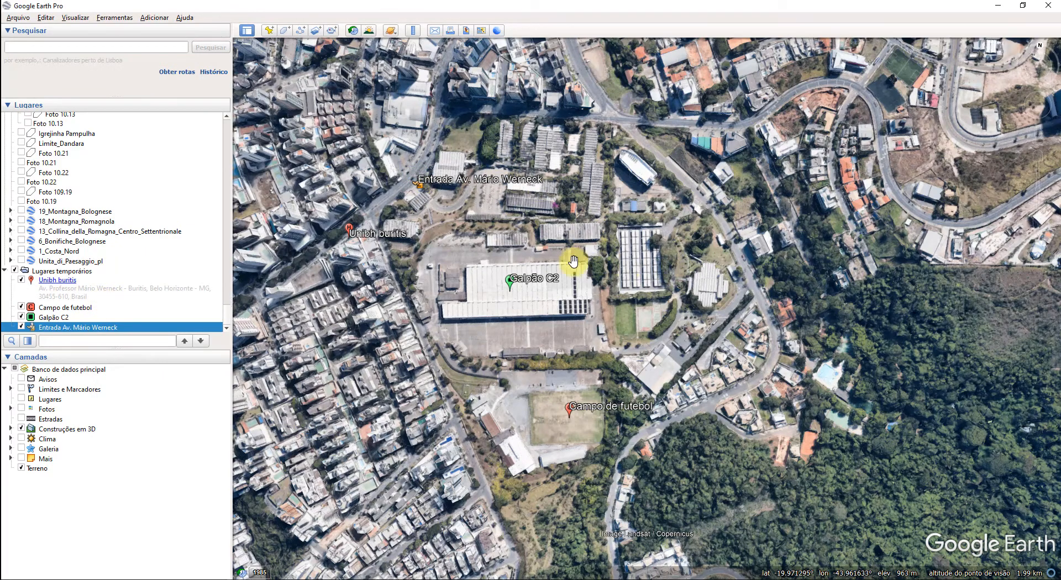
Step: Start a new path with its first point at the Entrada Av. Mário Werneck marker, keeping the dialog clear of the route
middle_drag(591, 318, 580, 232)
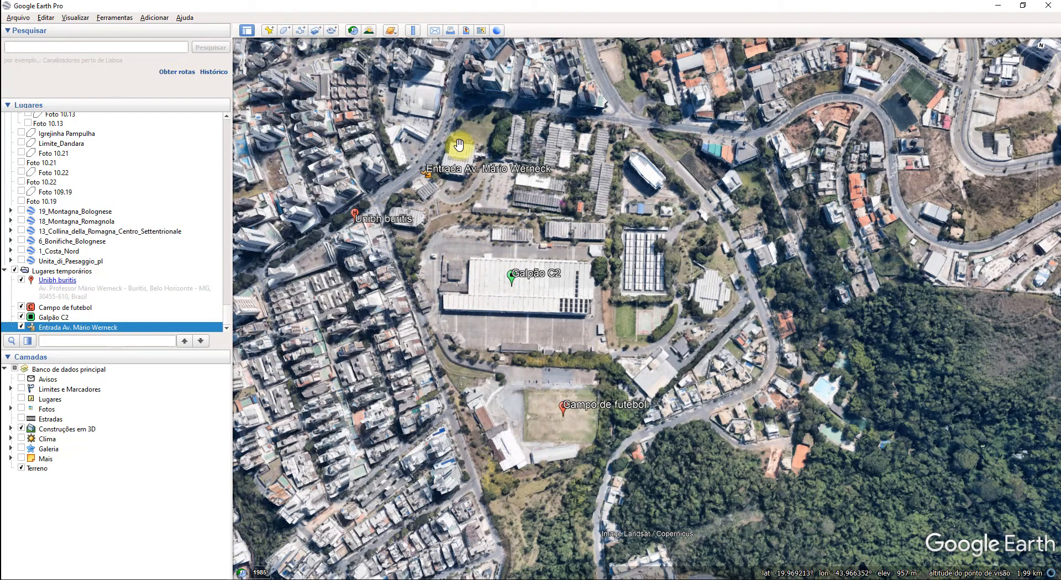
scroll(466, 142, up, 2)
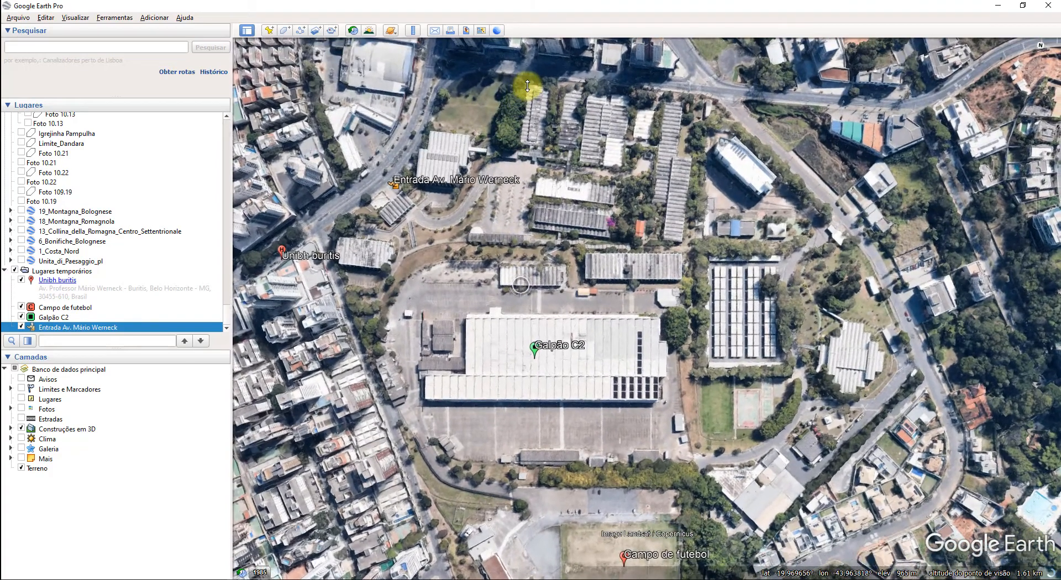
click(301, 31)
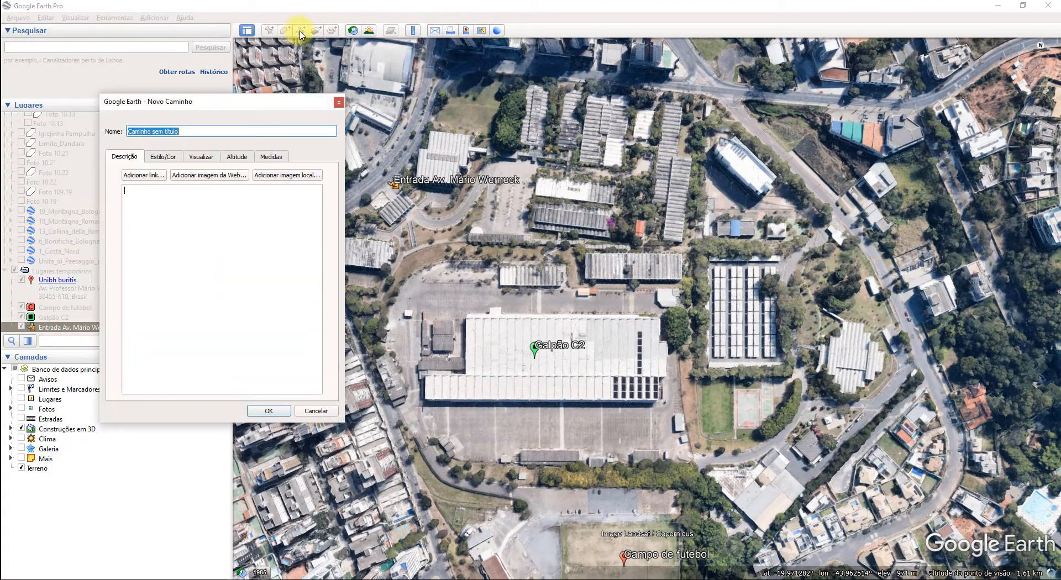
drag(279, 101, 186, 41)
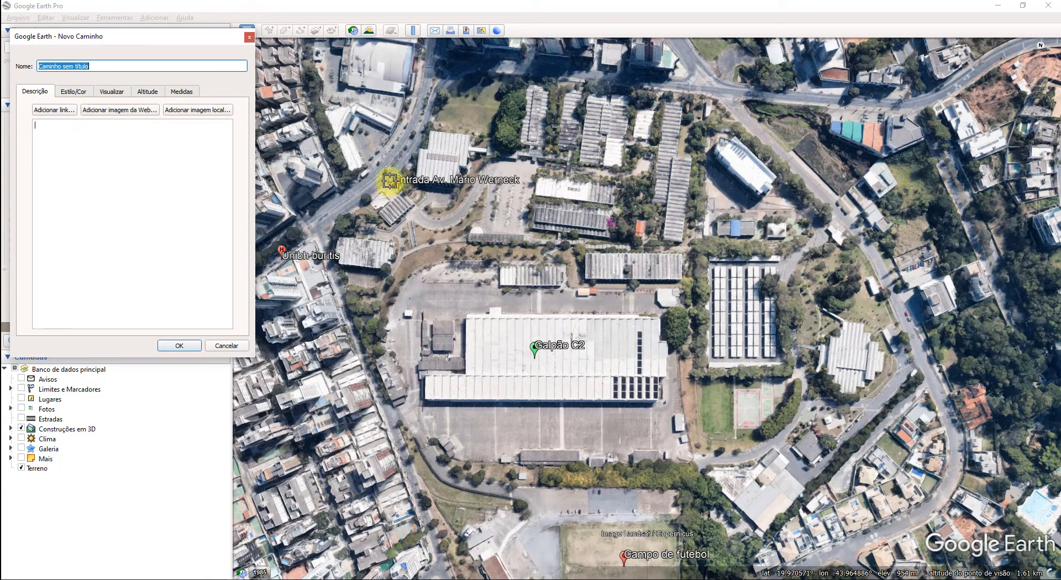
scroll(389, 179, up, 3)
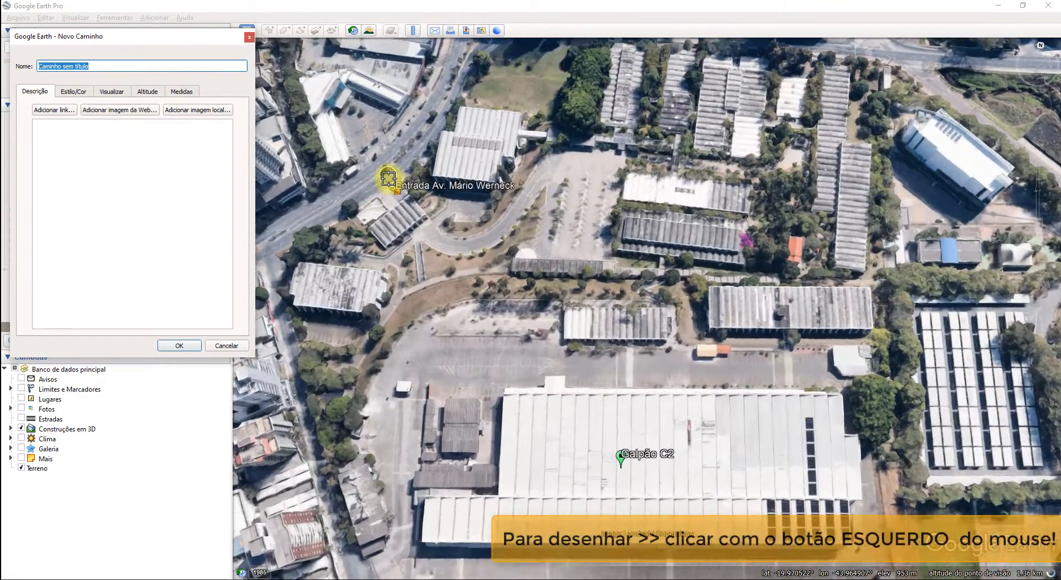
scroll(389, 178, up, 1)
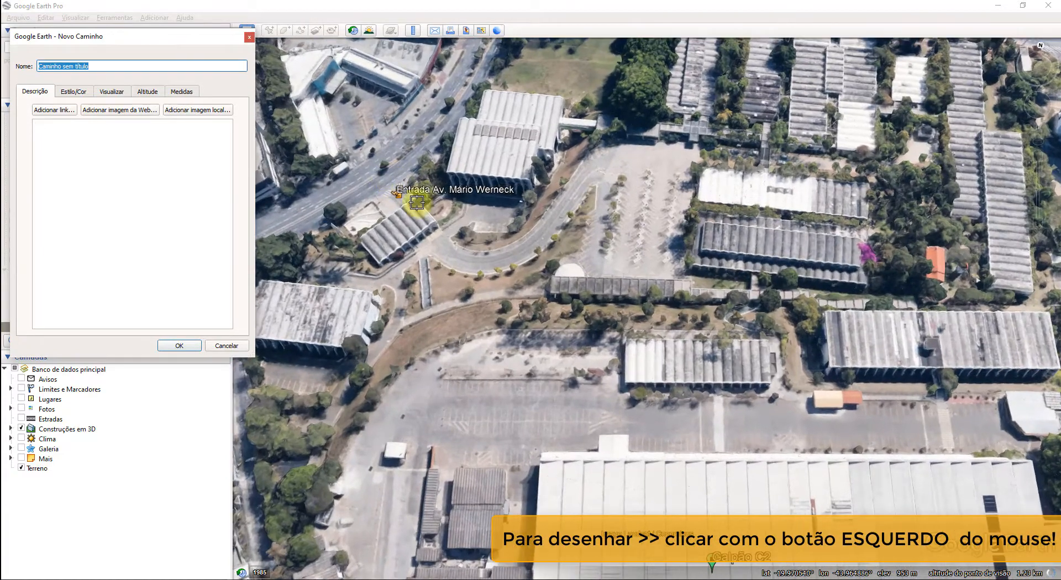
click(385, 190)
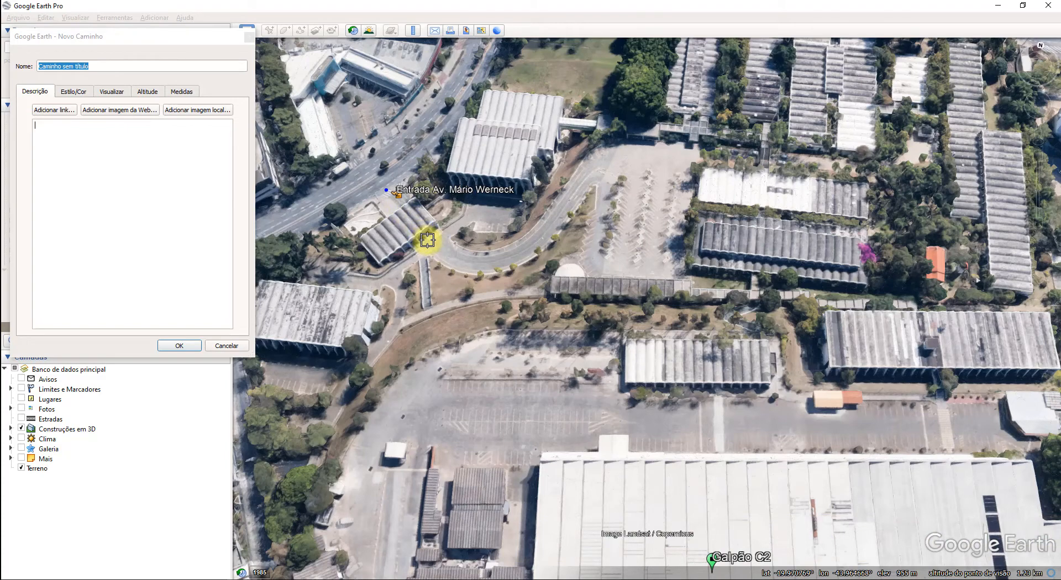
Step: Trace the path along the curved access road from the entrance building up toward the car park
click(443, 257)
click(462, 267)
click(484, 267)
click(508, 264)
click(529, 253)
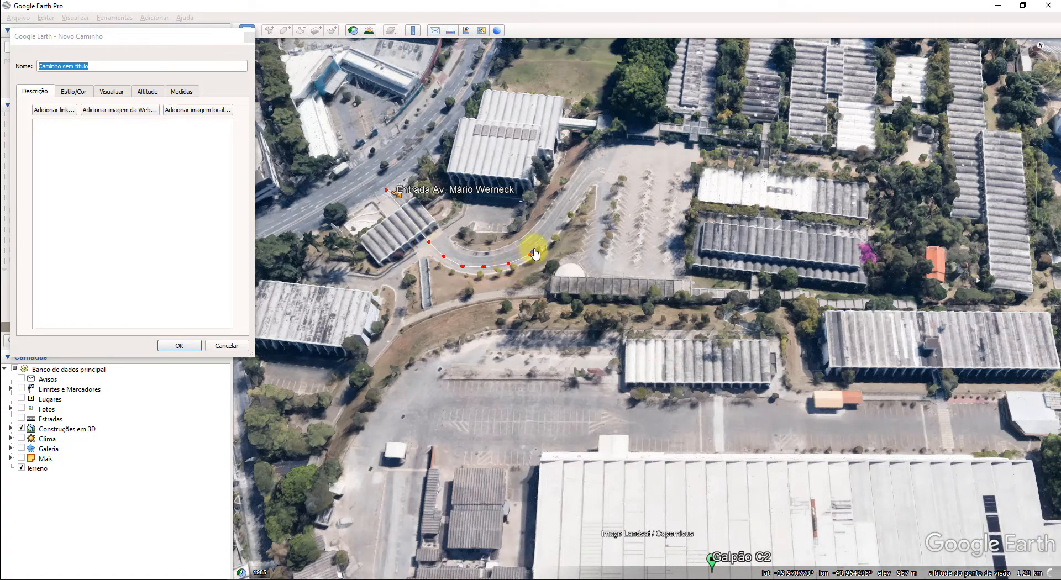
click(532, 251)
click(546, 248)
click(557, 222)
click(569, 204)
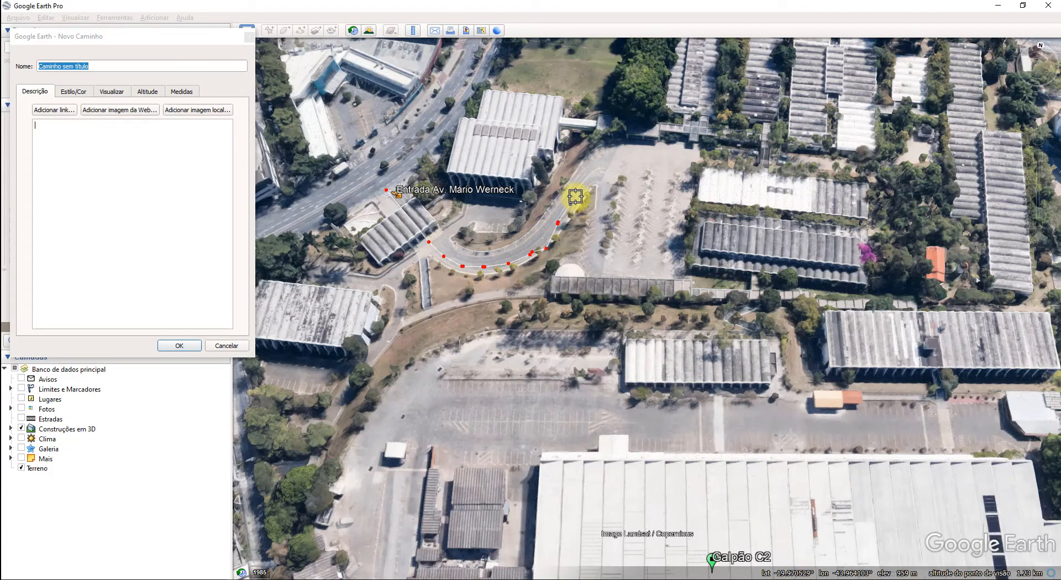
Step: Continue the path around the road bend and along the car park's edge to the covered walkway
click(609, 203)
click(602, 218)
click(597, 236)
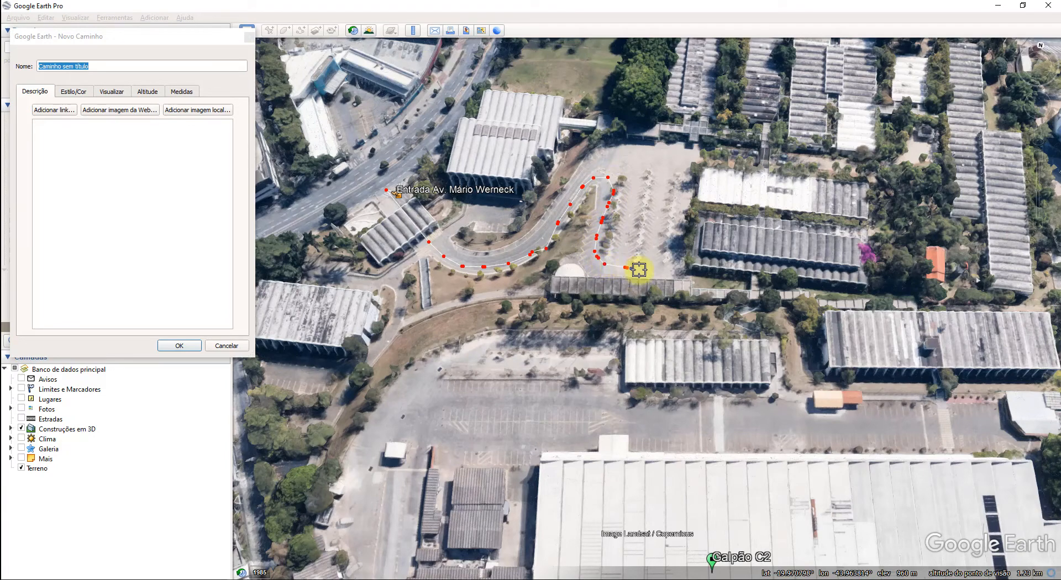
click(671, 273)
click(676, 279)
click(682, 292)
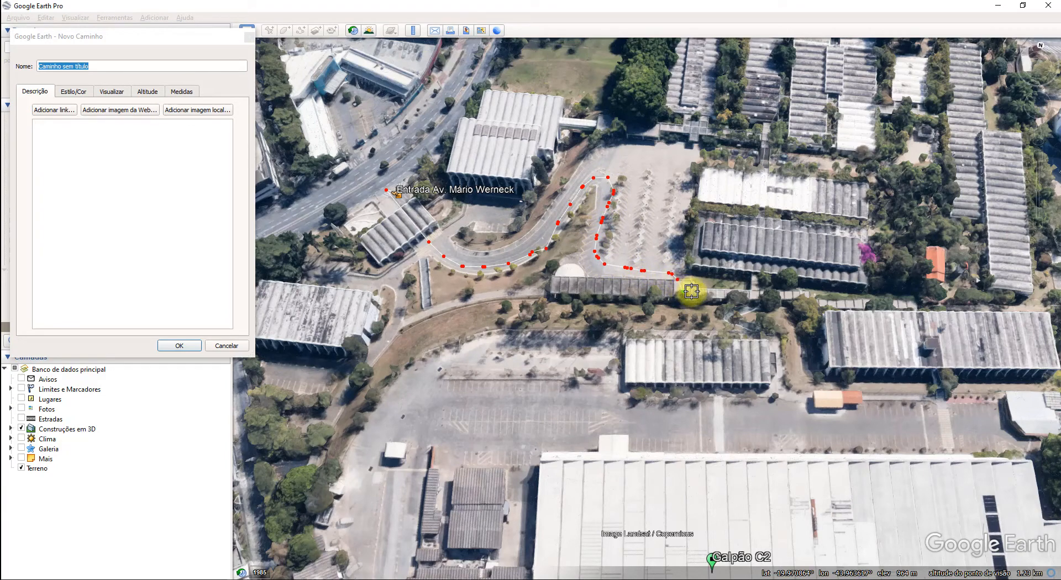
Step: Extend the path along the walkway, zigzag down the slope, and follow the long roofed building's upper edge to its far corner
click(697, 295)
click(719, 296)
click(737, 300)
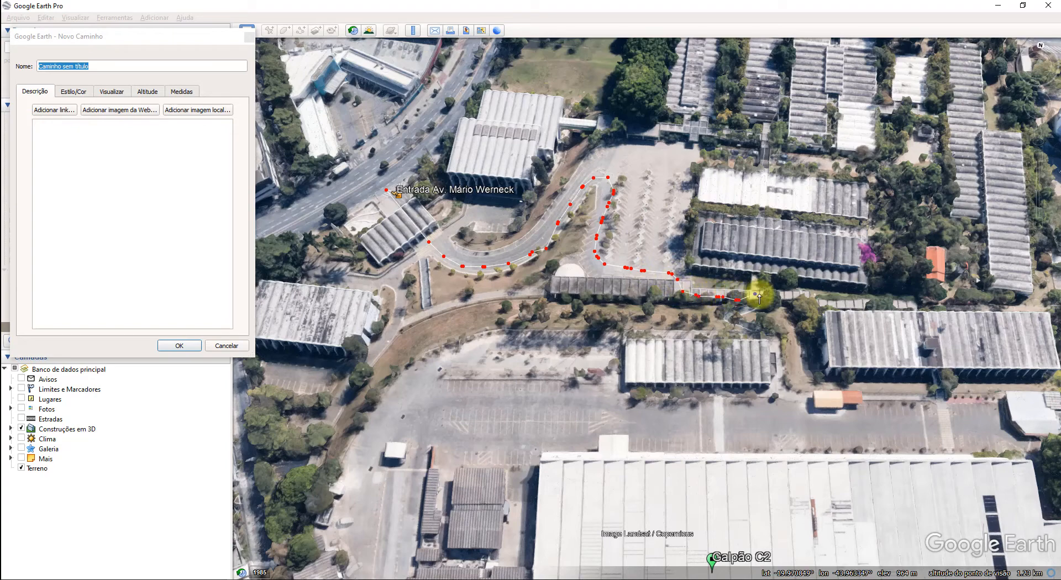
click(756, 294)
click(771, 302)
click(727, 316)
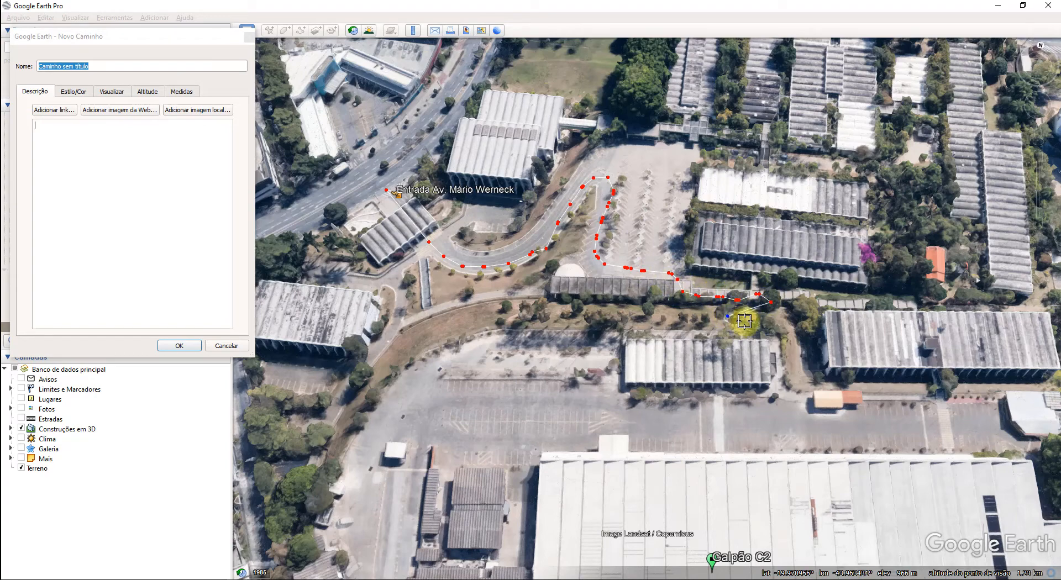
click(769, 330)
click(771, 335)
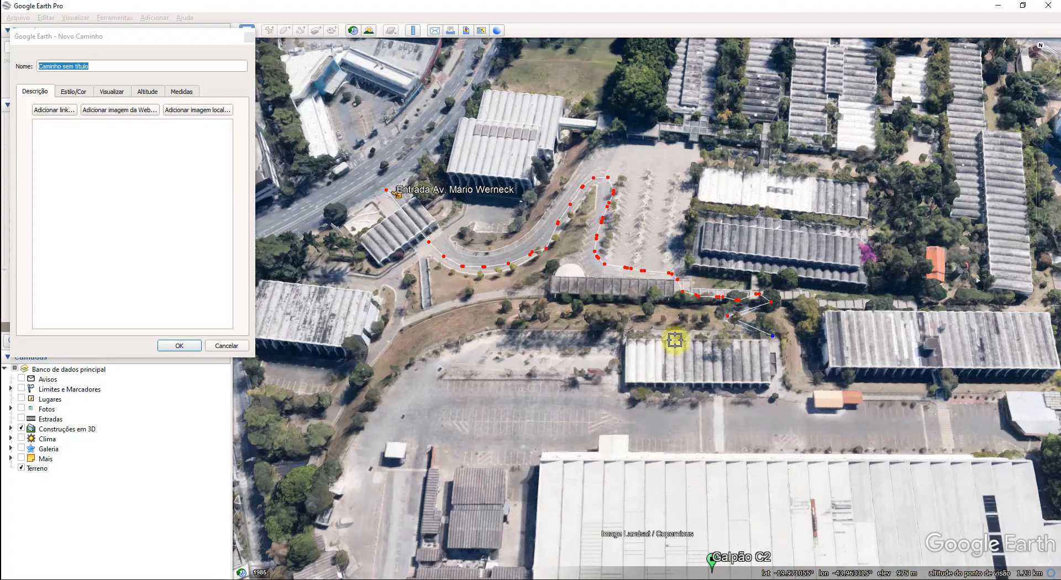
click(619, 335)
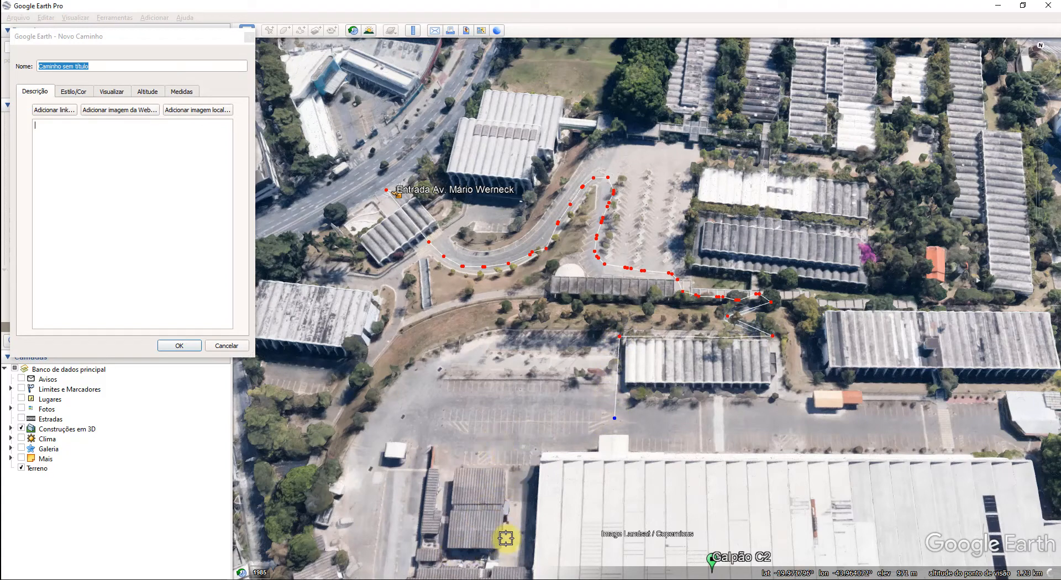
Step: Try adding path points beside the small grey-roofed building next to Galpão C2, and delete these last points
drag(531, 465, 476, 536)
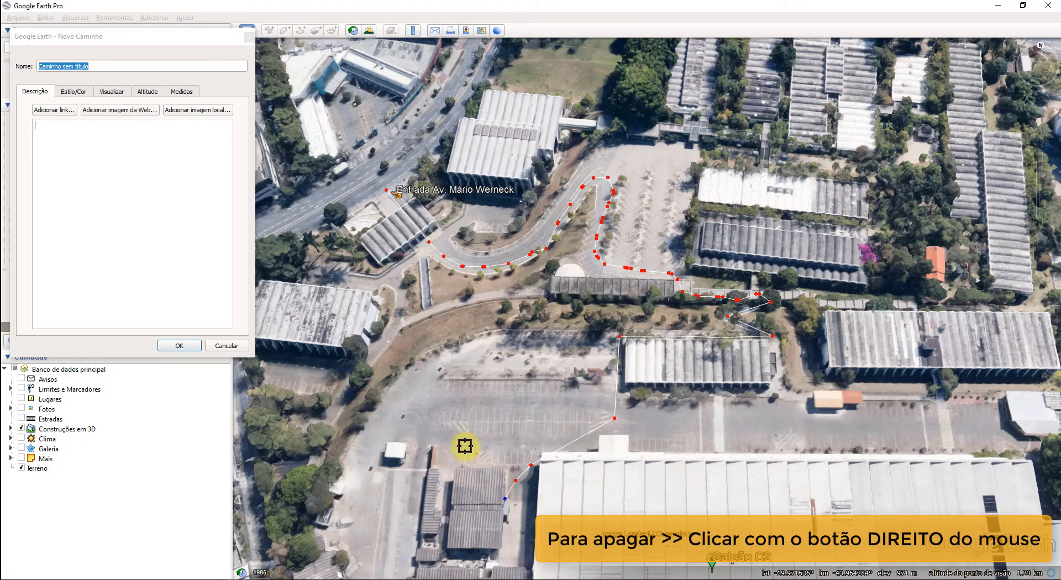
right_click(465, 447)
right_click(464, 447)
right_click(465, 446)
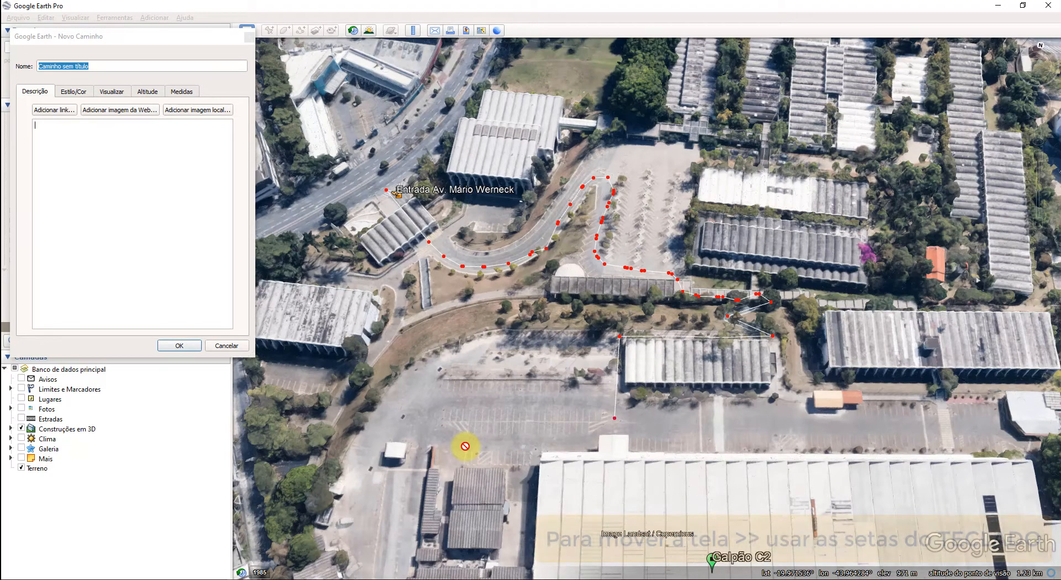
Step: Extend the path through the gap between Galpão C2 and the small grey-roofed buildings, around them and down past the warehouse's west end
key(Down)
key(Left)
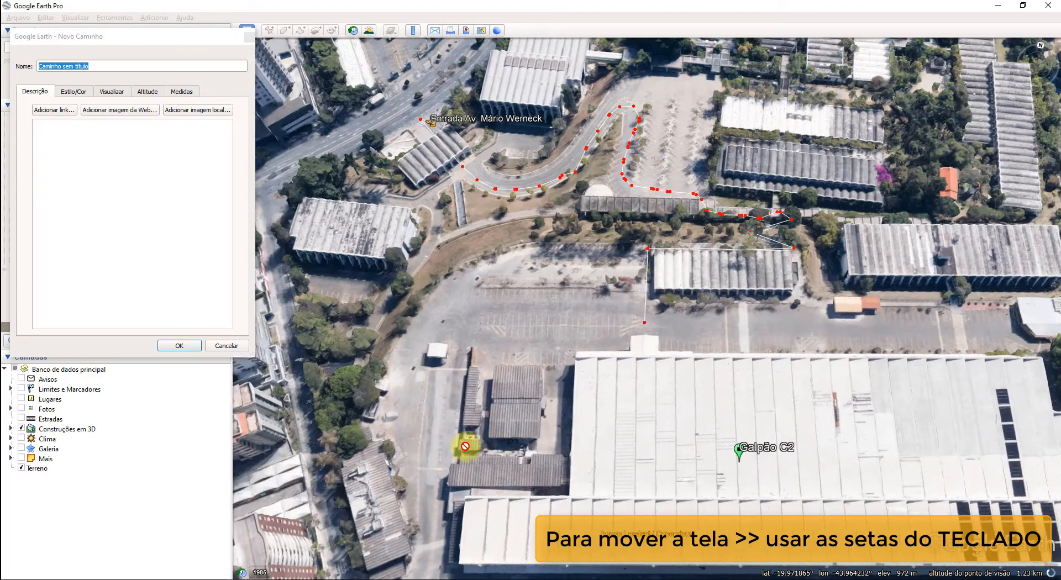
key(Down)
key(Down)
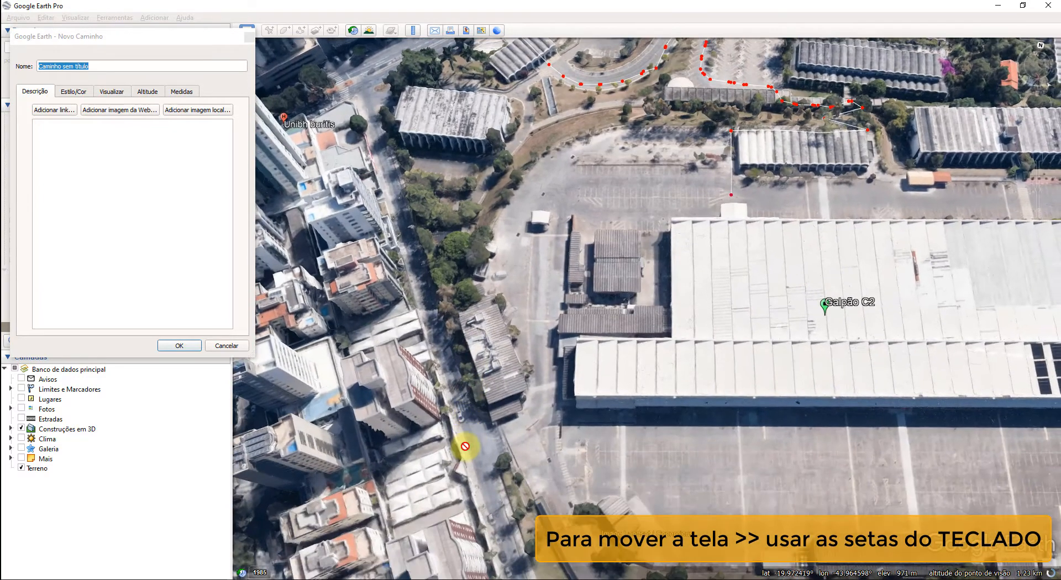
key(Right)
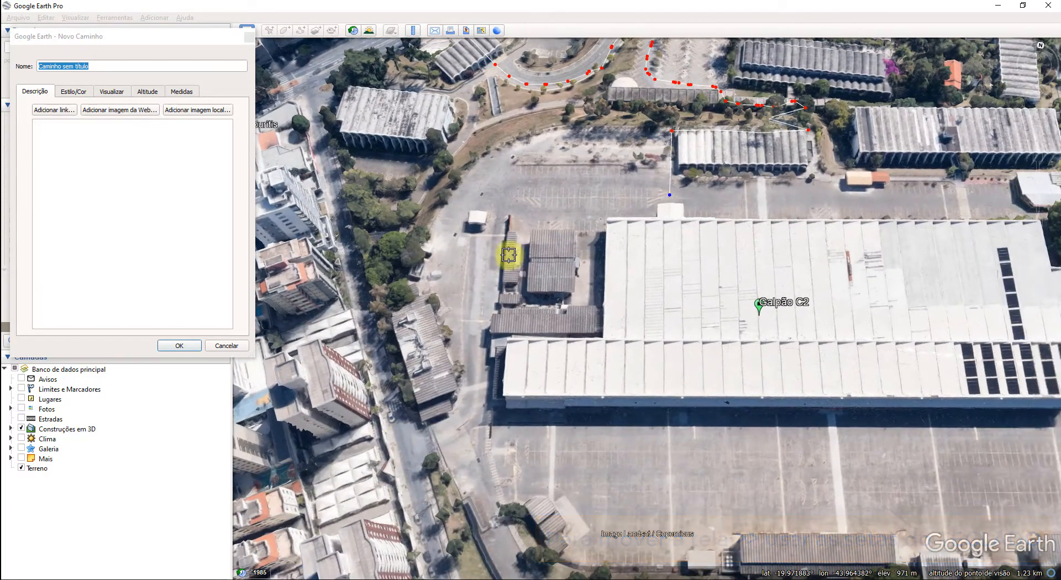
click(595, 207)
click(589, 300)
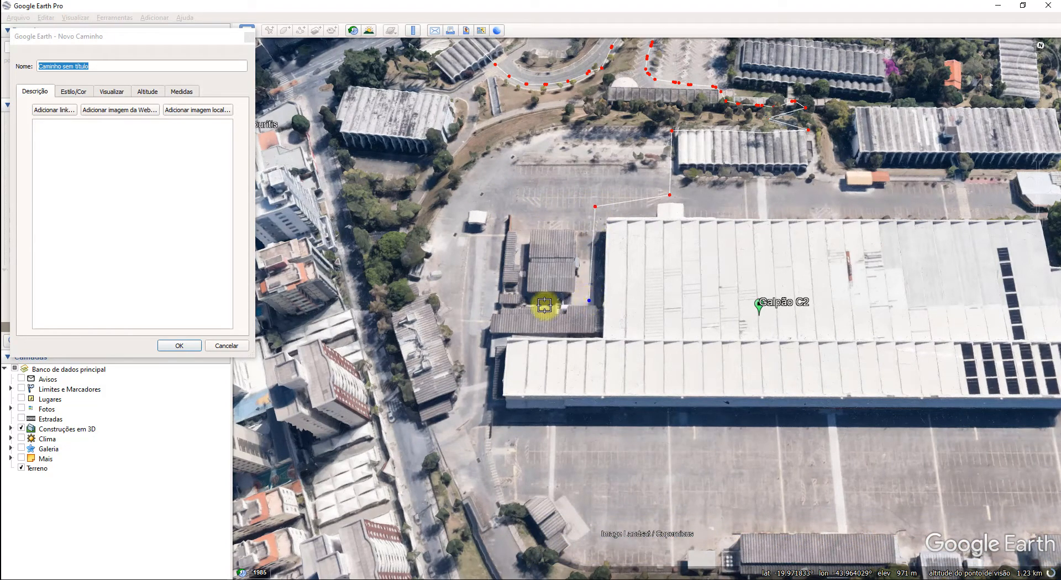
key(Down)
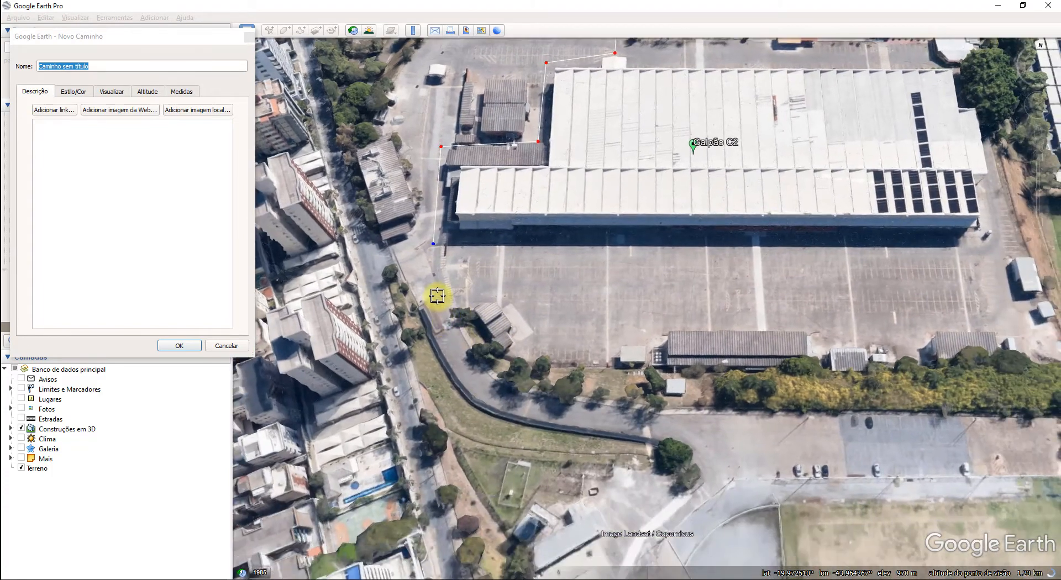
Step: Continue the path along the curved walled road south of Galpão C2 to the car park near the football field
click(439, 300)
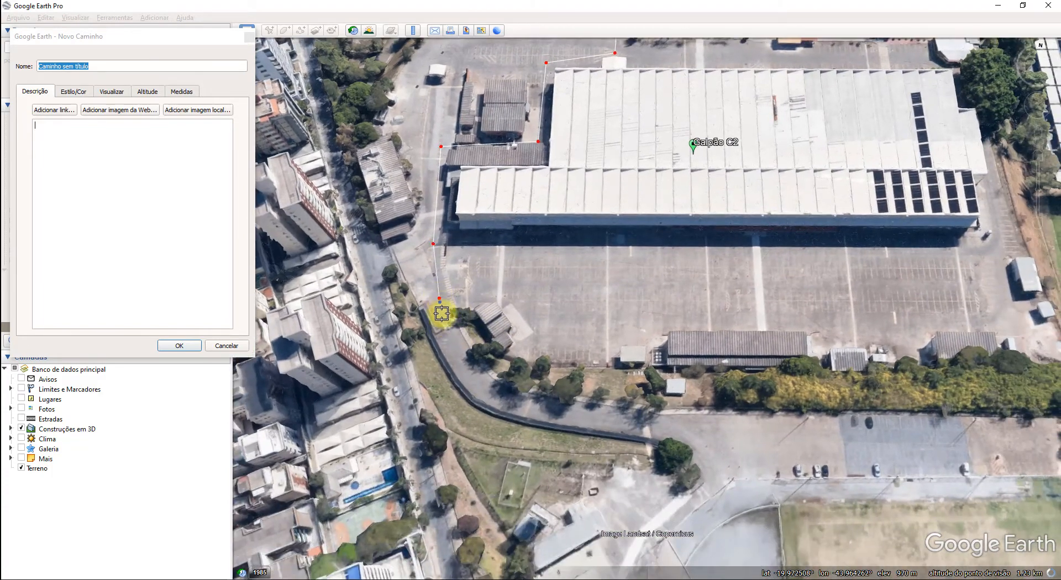
click(452, 344)
click(457, 351)
click(478, 377)
click(518, 399)
click(544, 407)
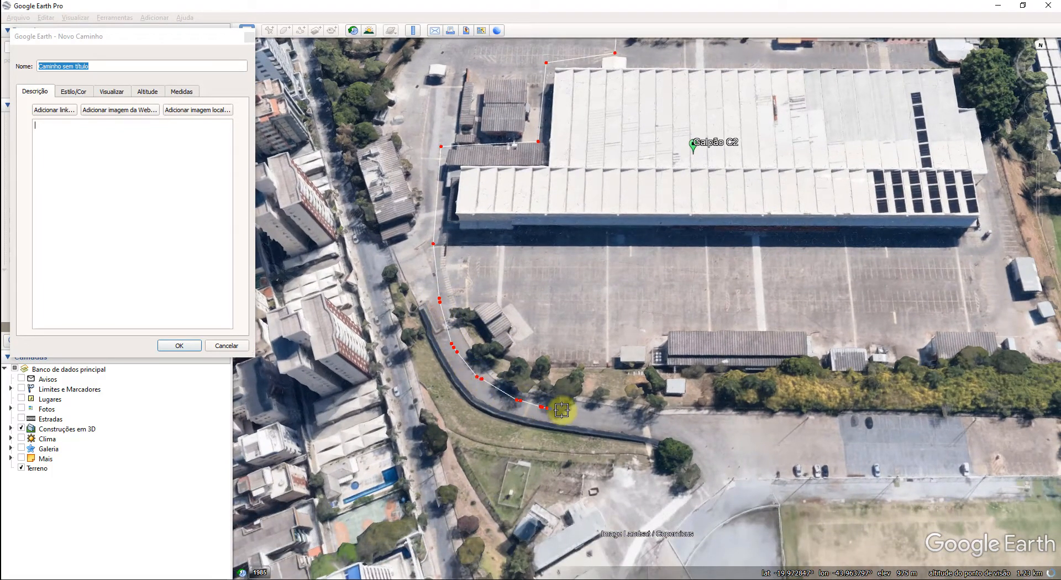
click(577, 416)
click(615, 421)
click(688, 431)
key(Right)
key(Down)
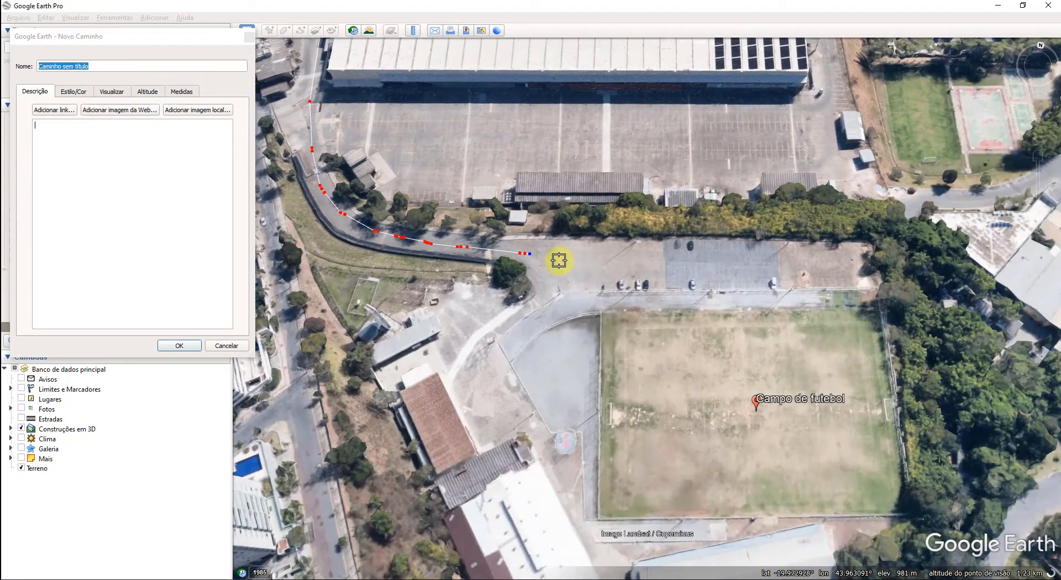
Step: Curve the path across the end of the car park and through the football field's northwest corner
click(558, 259)
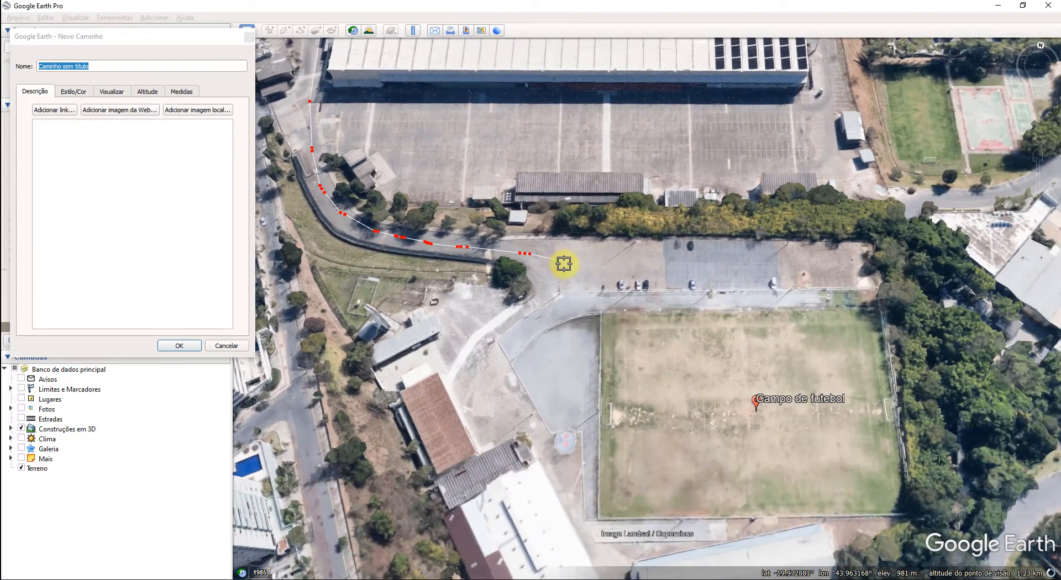
click(577, 273)
click(591, 287)
click(606, 305)
click(608, 311)
click(619, 337)
click(623, 344)
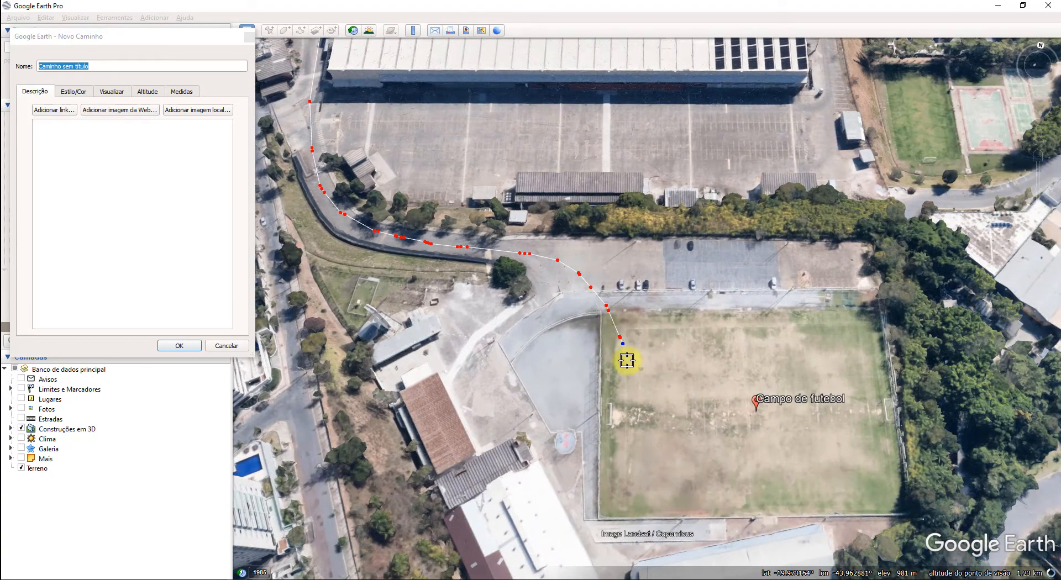
Step: Finish the path across the football field, ending it at the Campo de futebol placemark
click(634, 370)
click(638, 375)
click(642, 381)
click(673, 397)
click(678, 398)
click(682, 400)
click(709, 405)
click(718, 406)
click(723, 406)
click(757, 411)
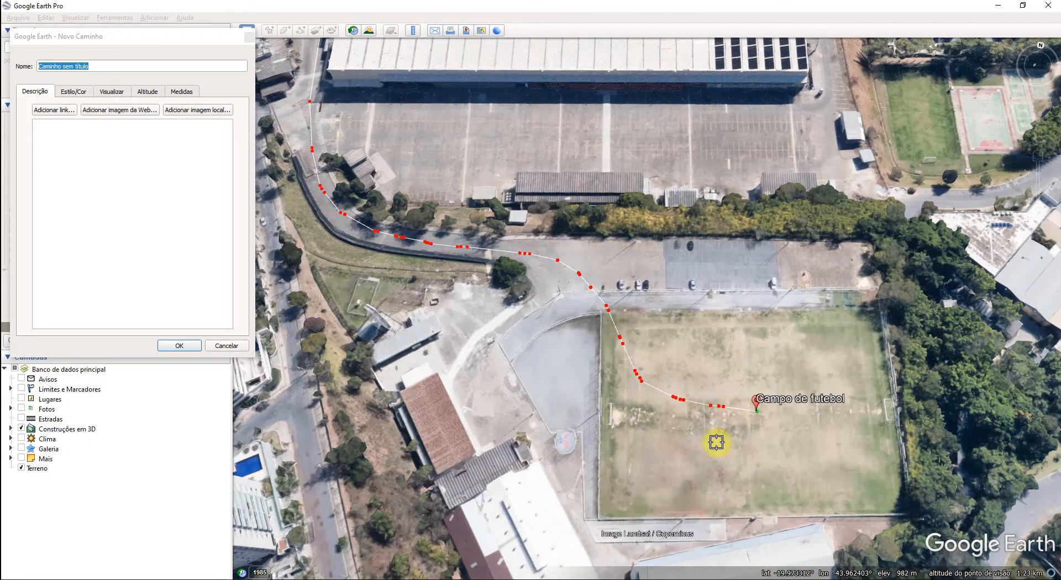
key(Left)
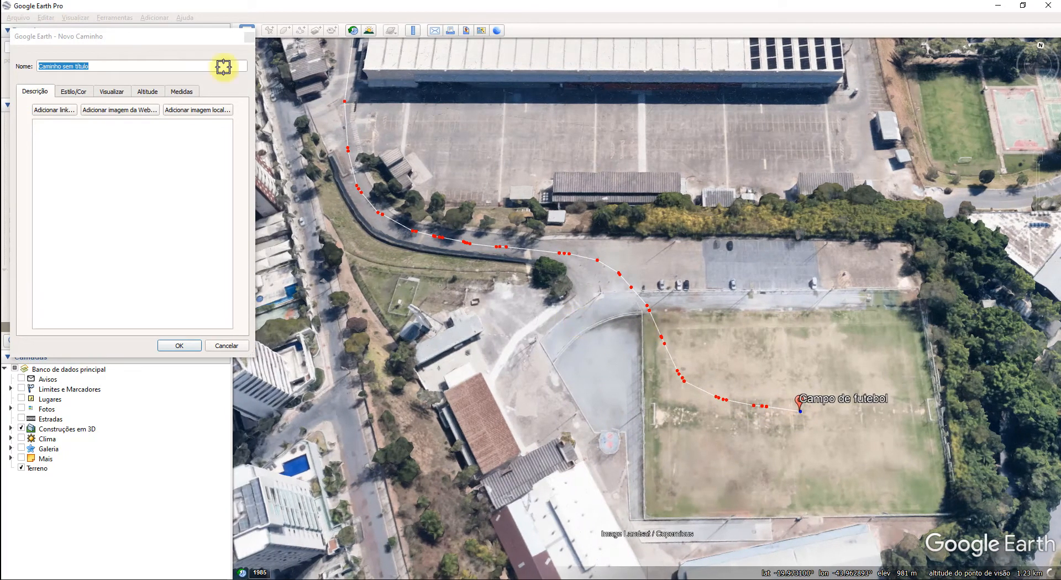
Step: Name the new path Caminho Portaria - Campo
drag(100, 66, 52, 66)
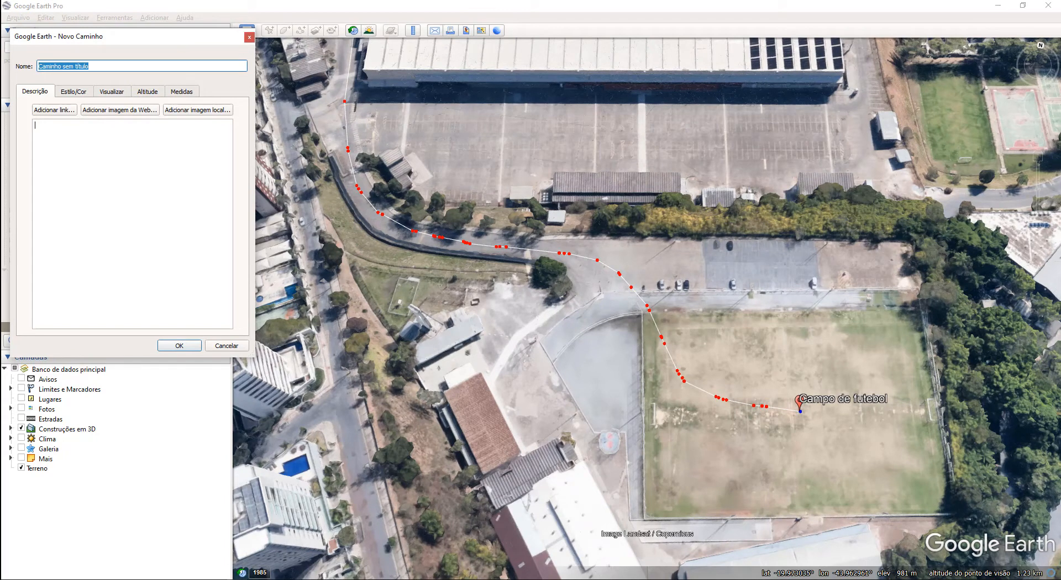
text(Cam)
text(Portaria - Camp)
Step: Set the path's line width to 5,0 and its colour to light yellow
click(86, 93)
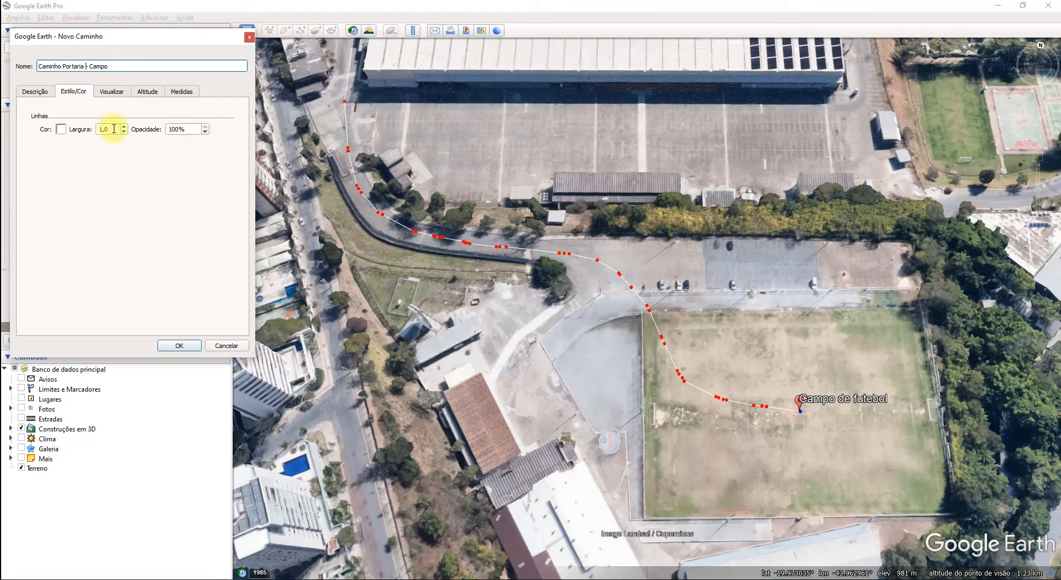
double_click(114, 129)
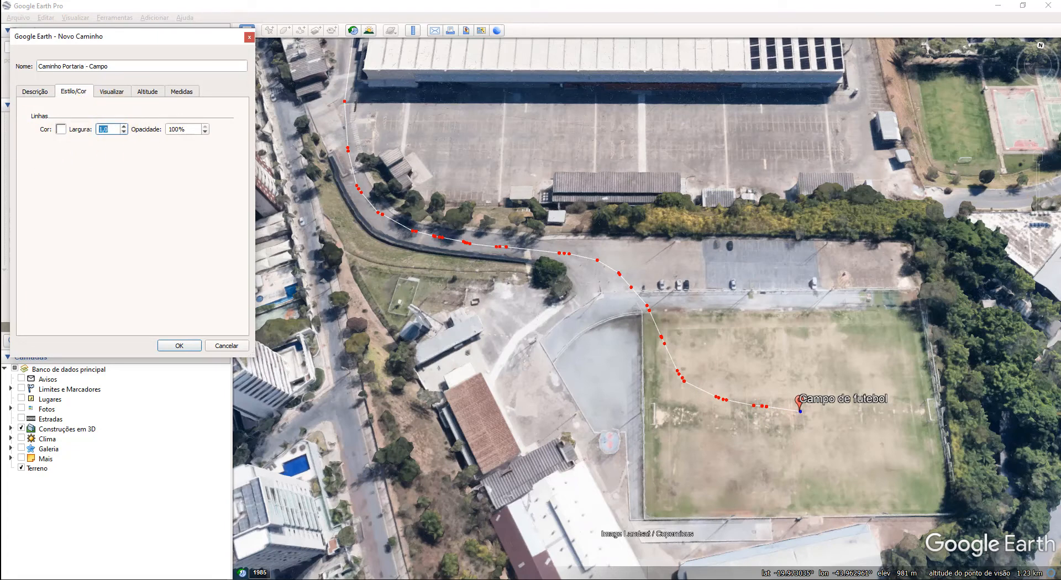
text(5)
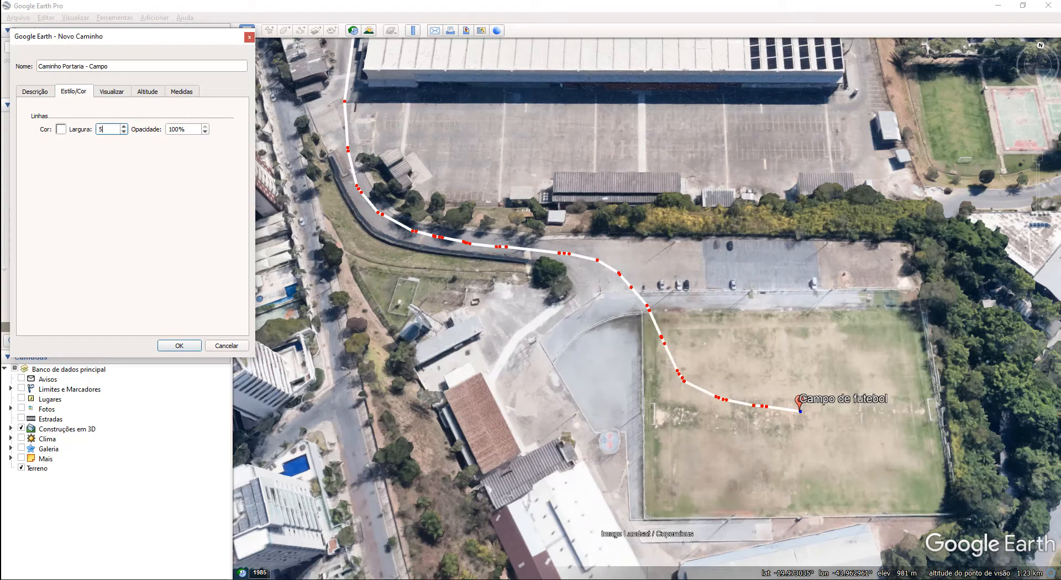
click(61, 129)
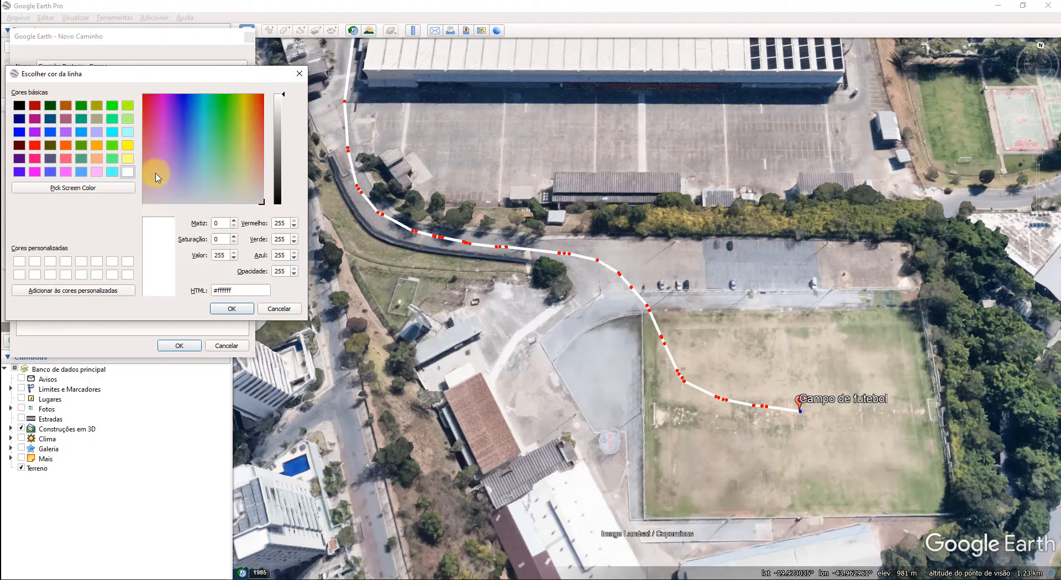
click(128, 158)
click(231, 309)
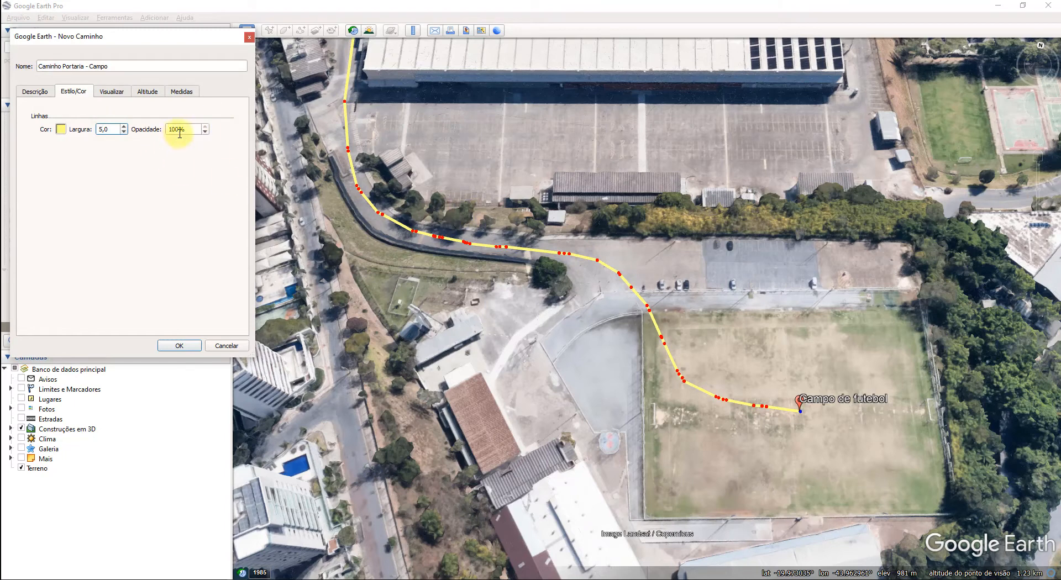
Step: Set the path's opacity to 60% and save the new path
key(Tab)
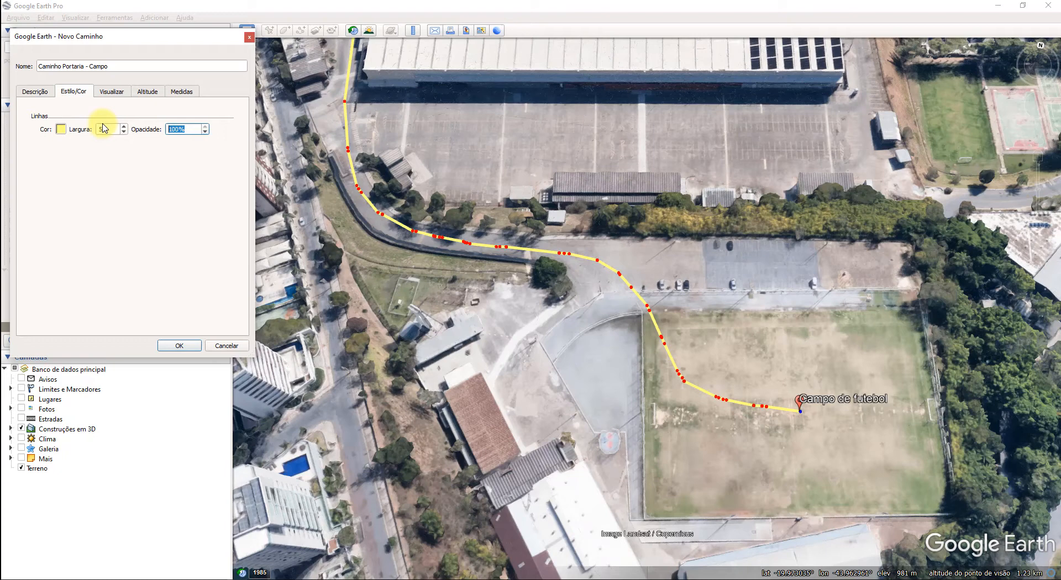
text(70)
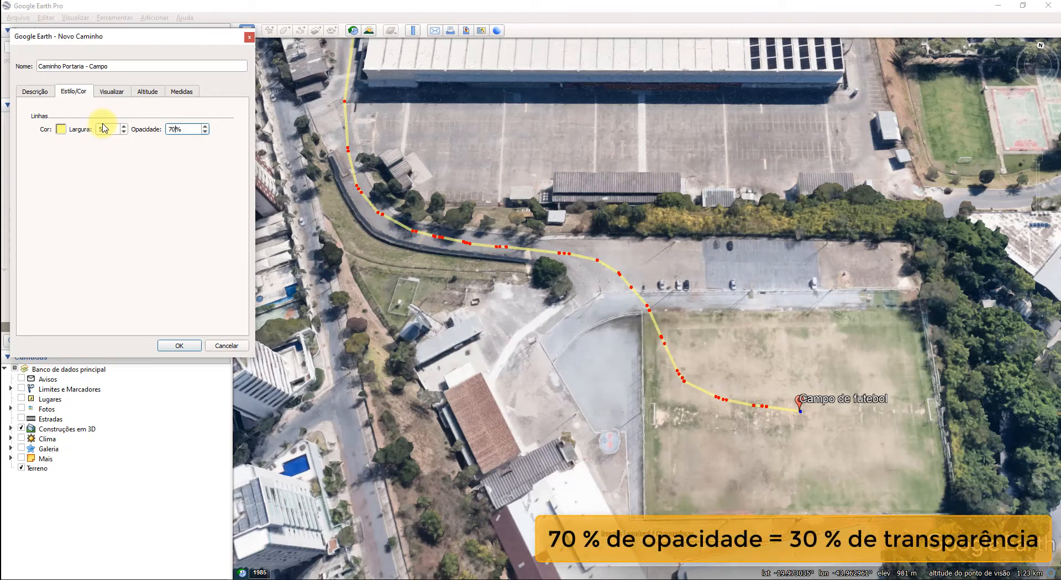
key(BackSpace)
key(BackSpace)
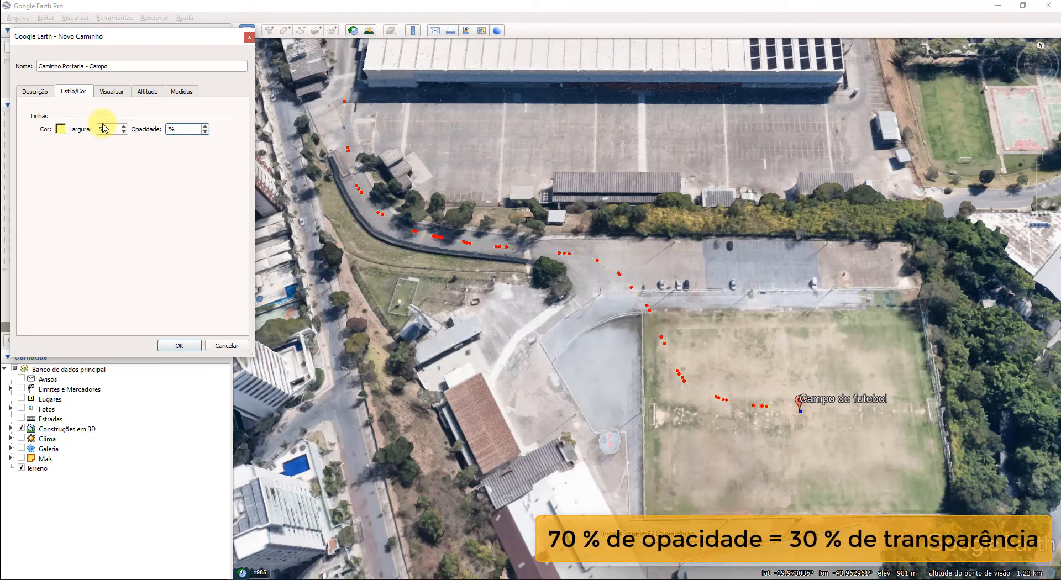
text(60)
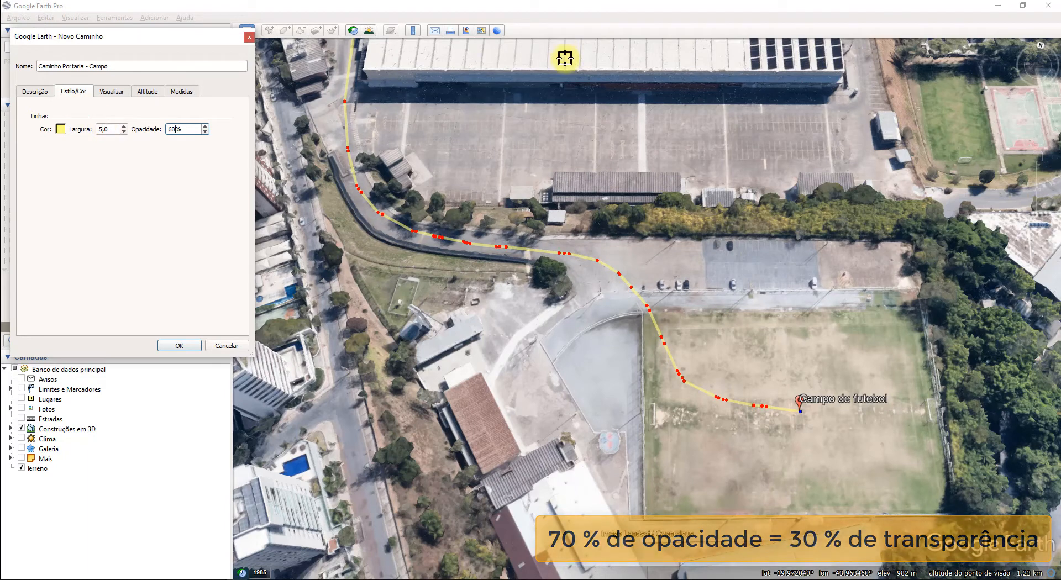
click(179, 345)
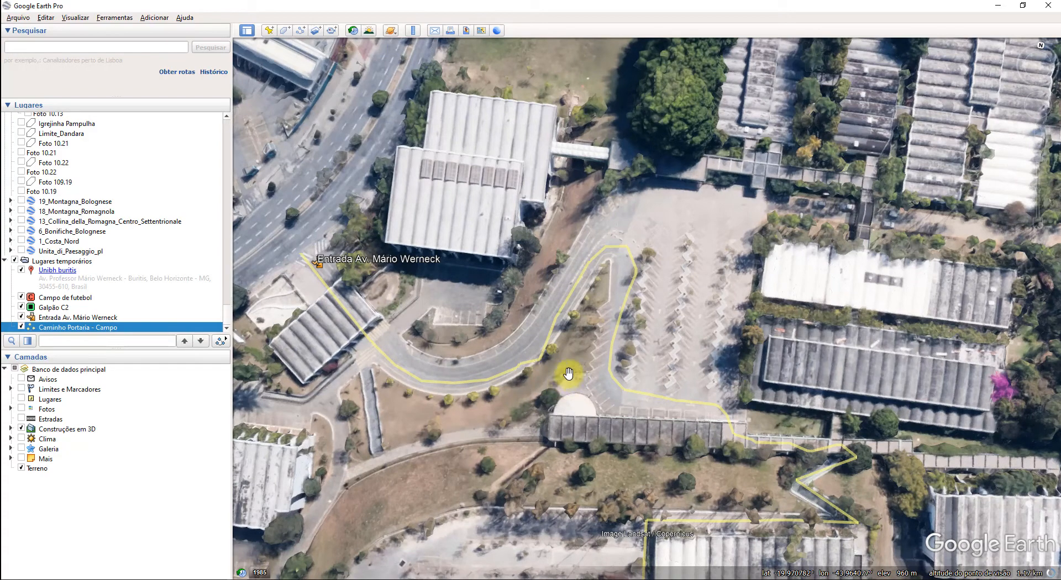
Step: Open the properties of the Caminho Portaria - Campo path for editing
right_click(615, 249)
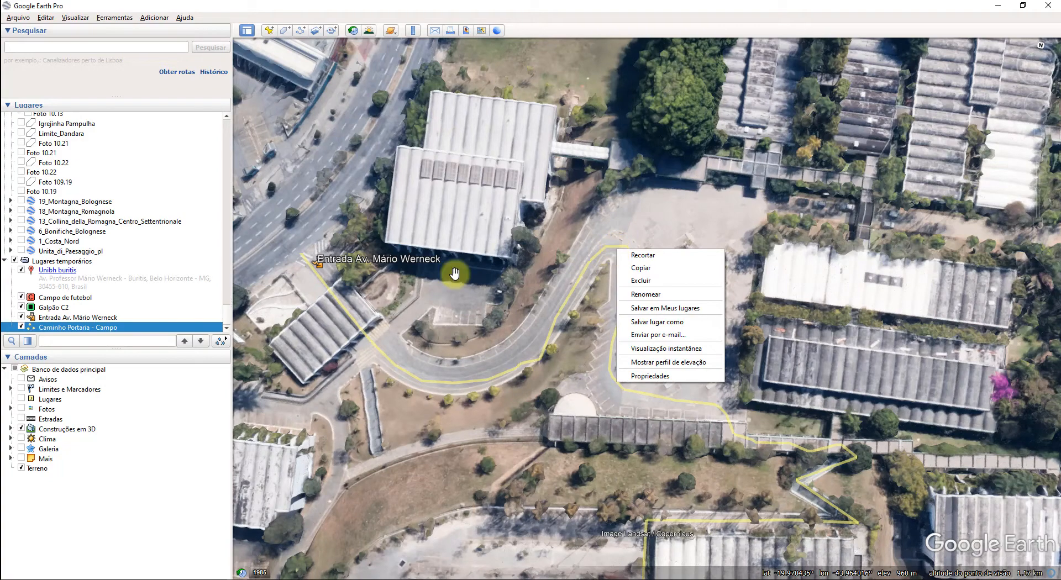
right_click(117, 328)
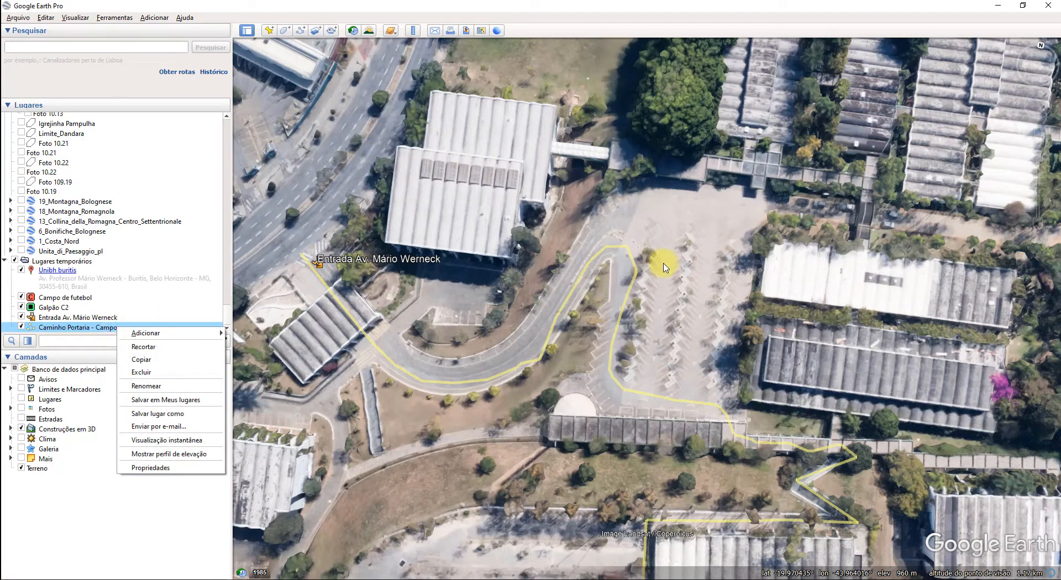
right_click(617, 245)
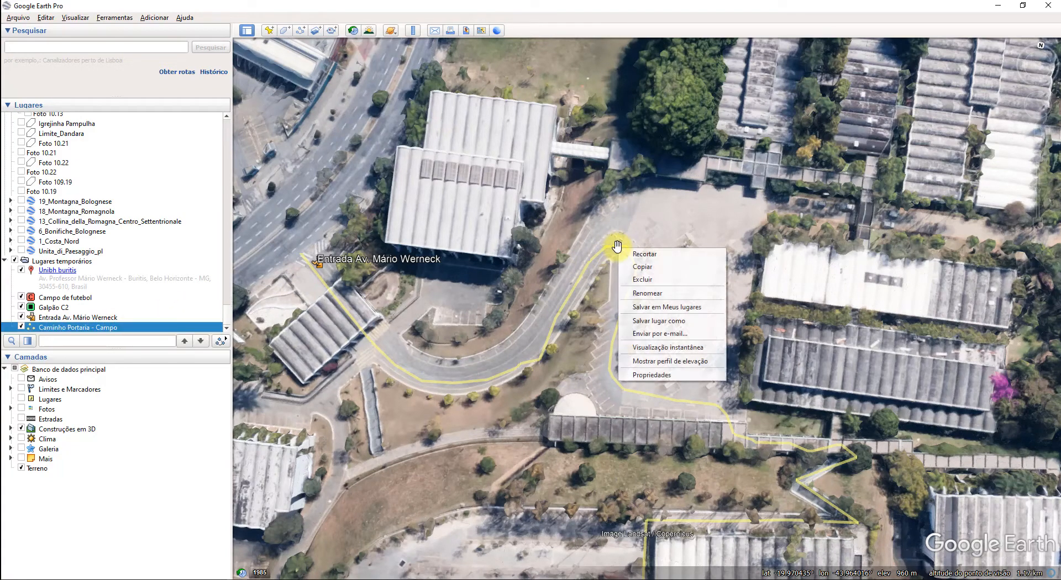
click(655, 375)
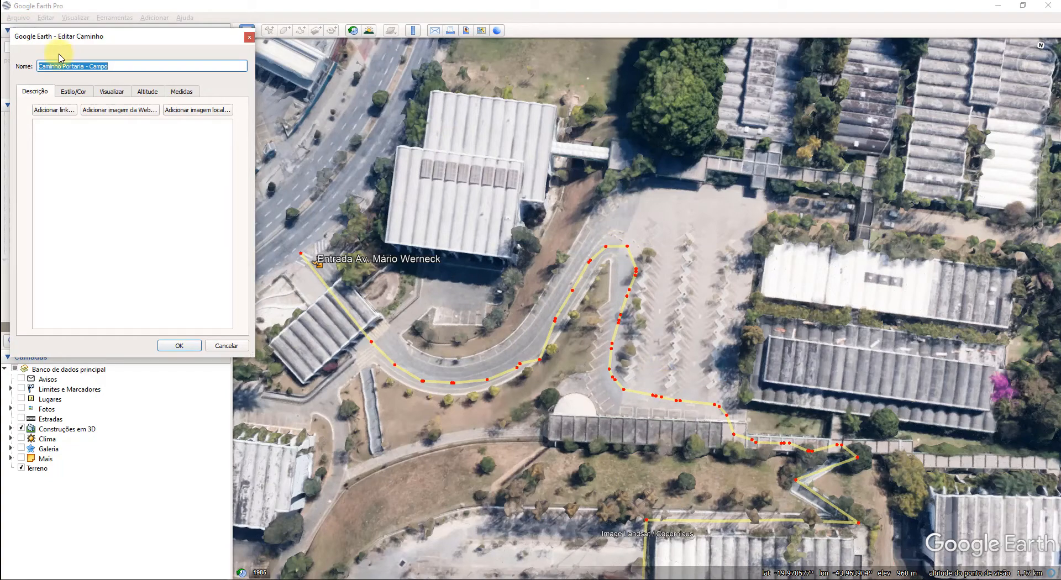
Step: Adjust the path points on the access road, and add and delete a trial point beyond its upper bend
click(541, 362)
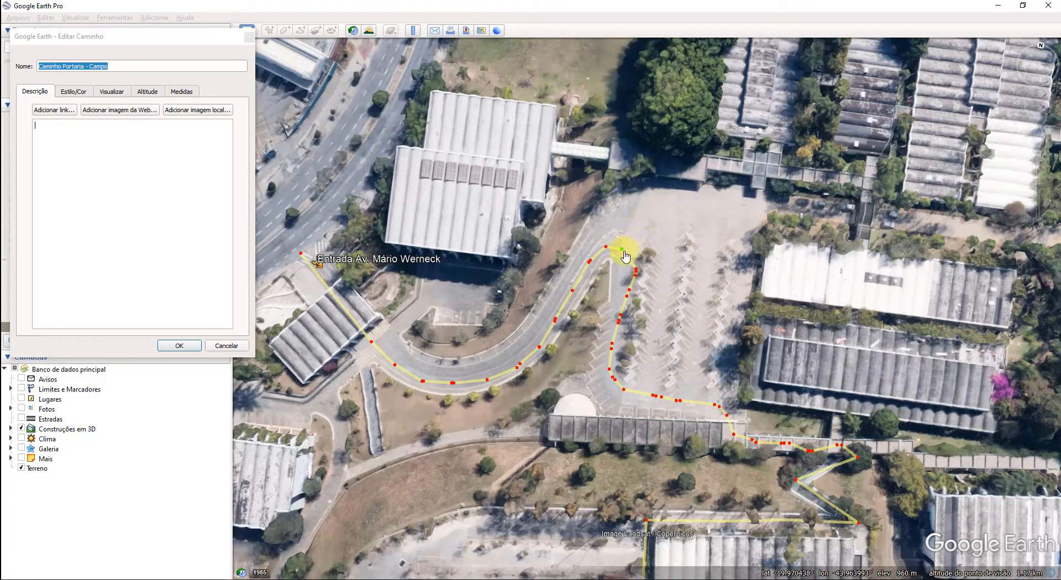
click(628, 216)
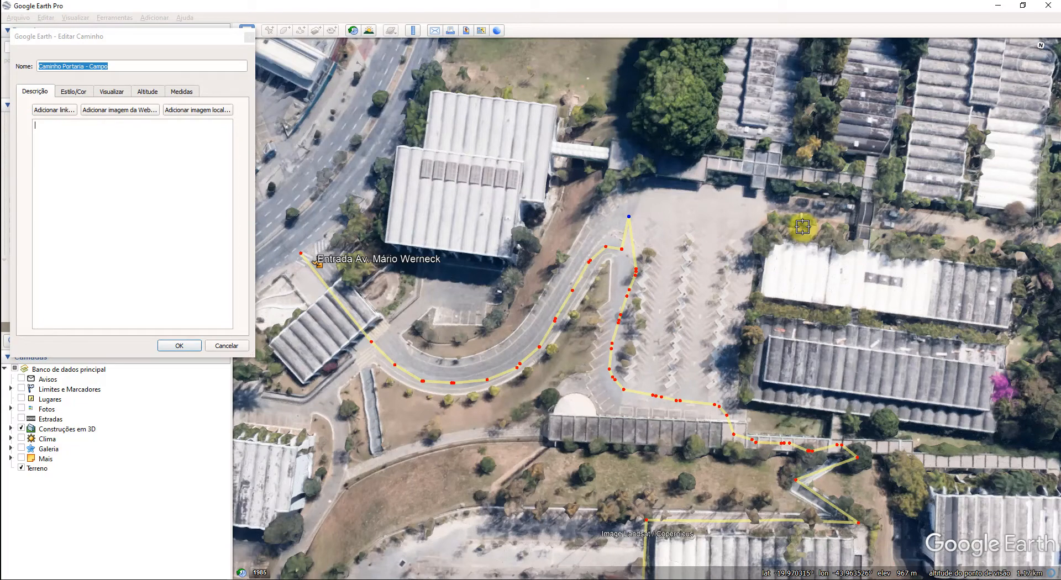
key(Delete)
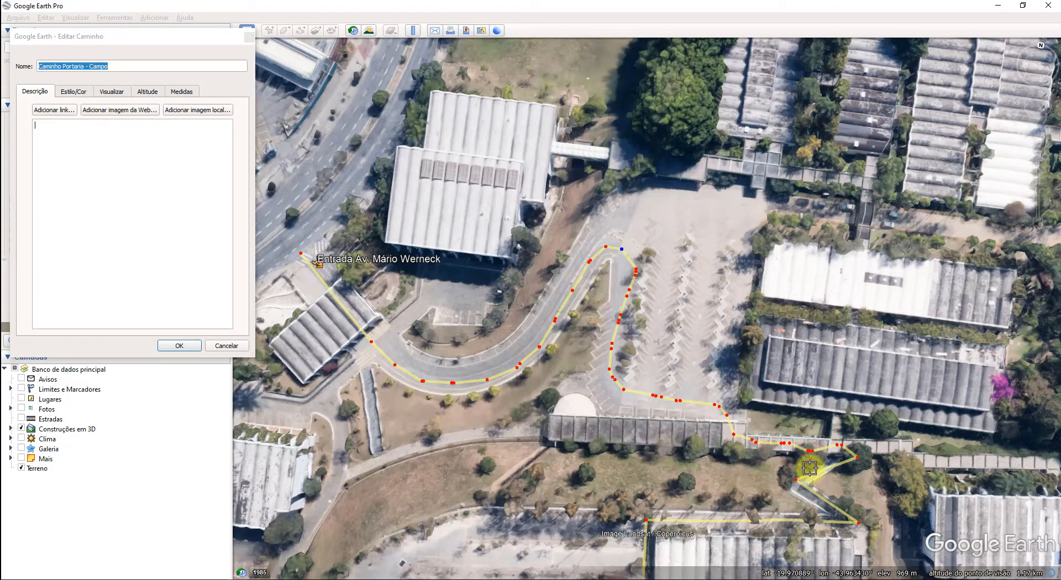
Step: Move the three zigzag path points onto the sloped walkway above the long roofed building, and check the route down to the football field
drag(800, 477, 796, 488)
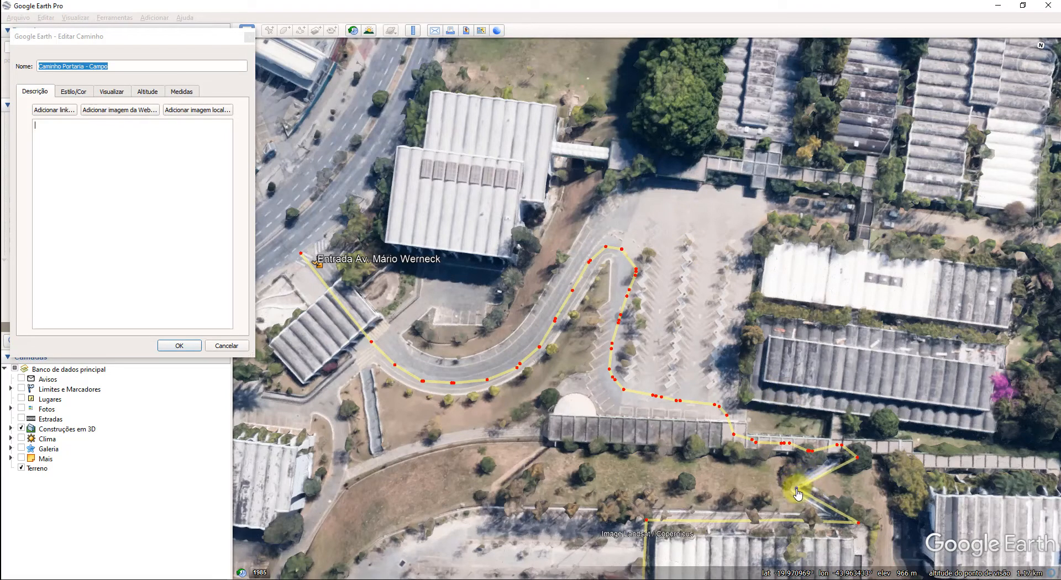
drag(856, 457, 842, 456)
drag(865, 526, 855, 526)
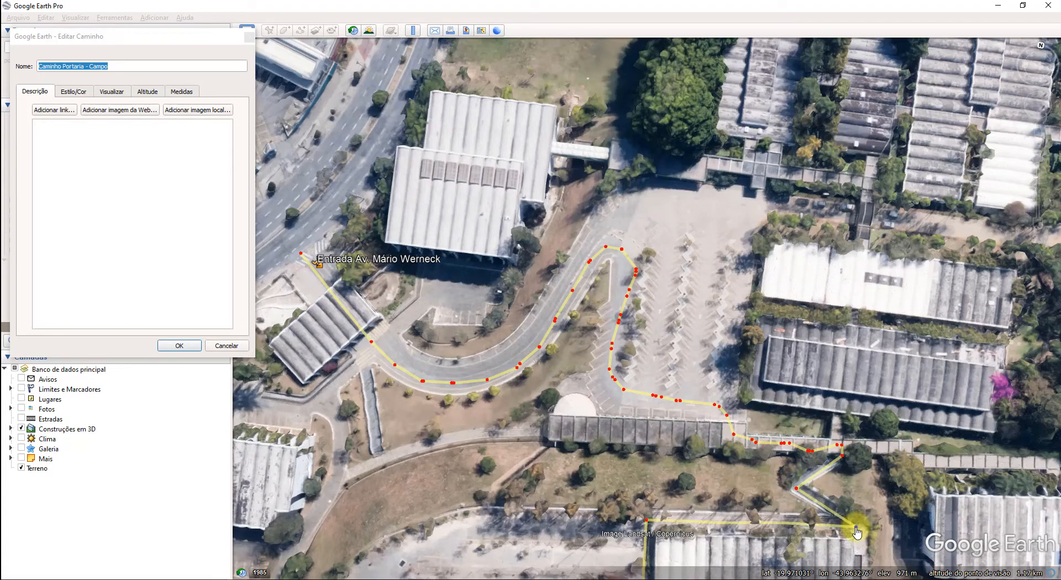
key(Down)
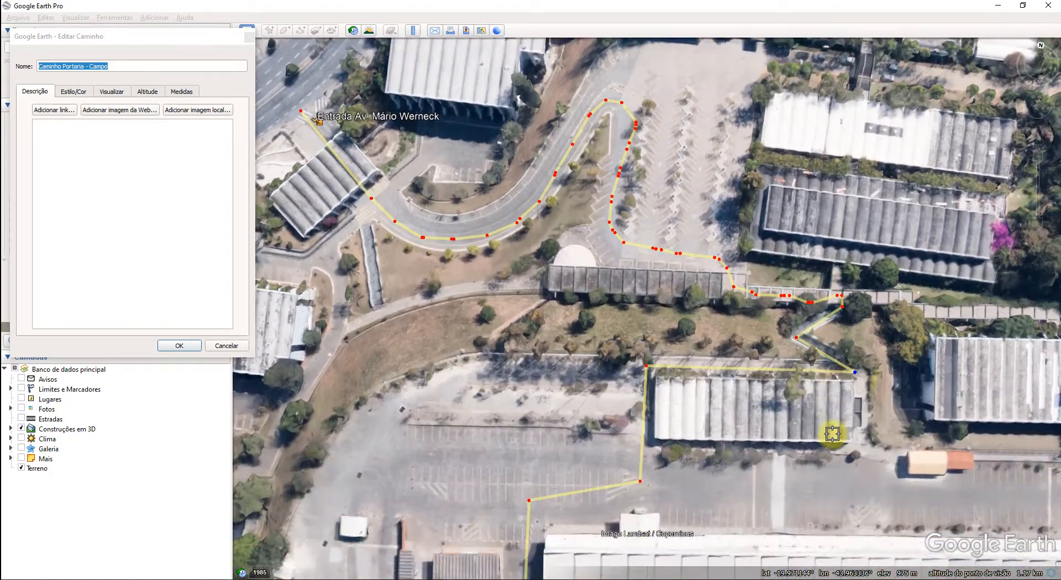
key(Down)
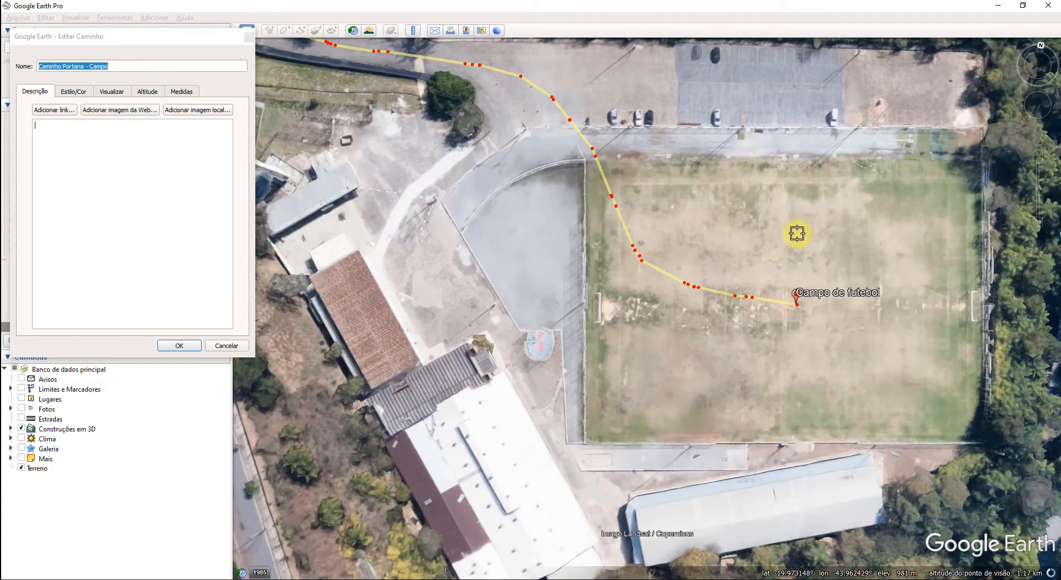
scroll(797, 234, down, 3)
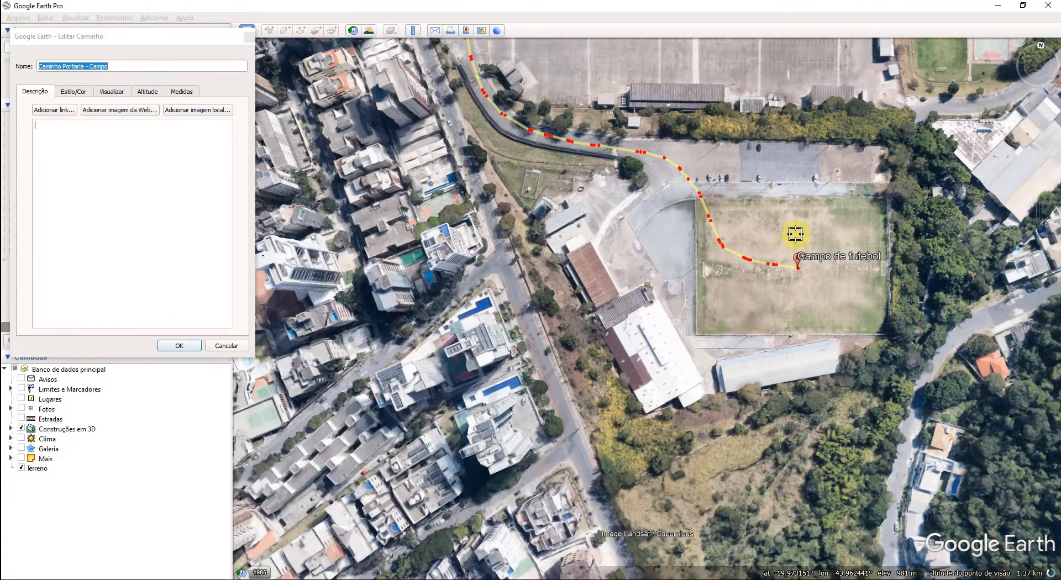
Step: Insert a trial point on the football field after the path's corner point beside the long roofed building, and delete it
scroll(796, 235, up, 1)
key(Up)
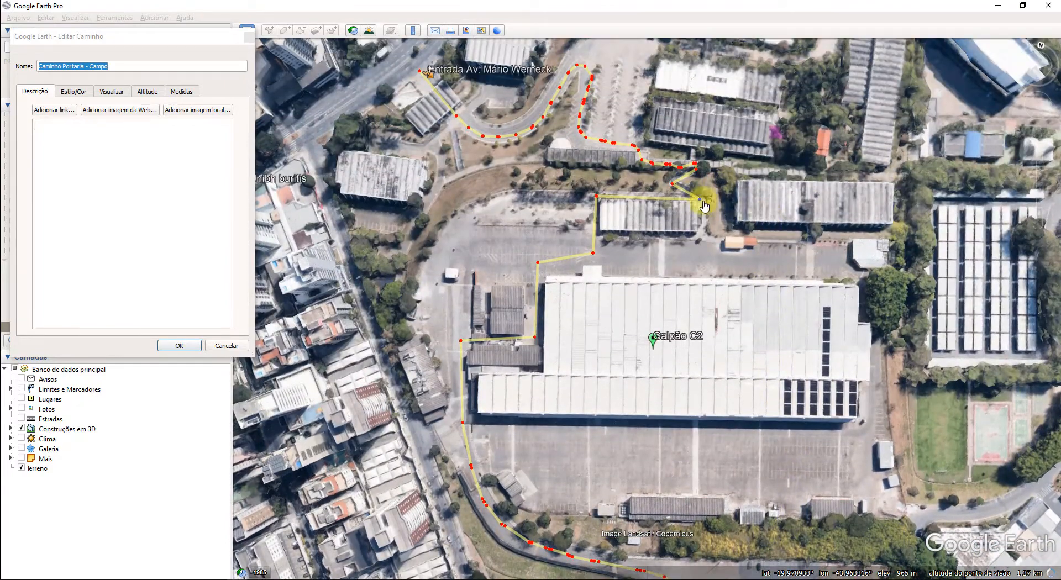
click(700, 200)
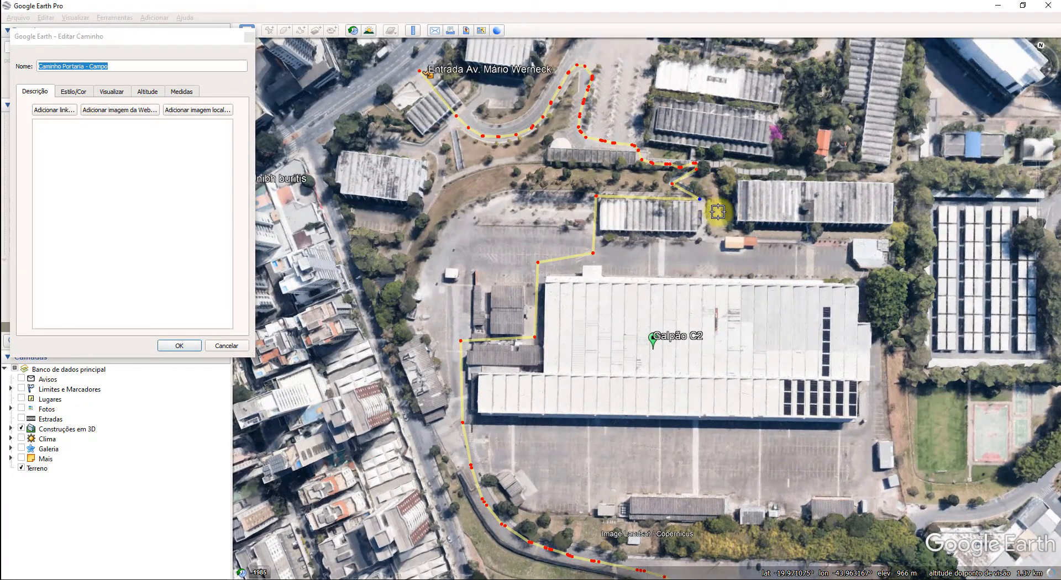
key(Down)
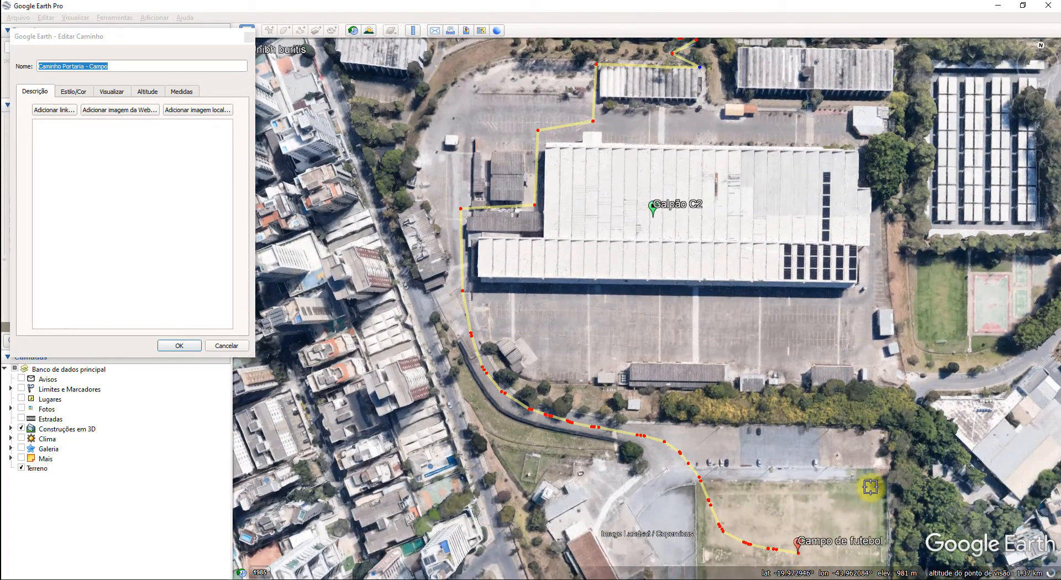
click(870, 488)
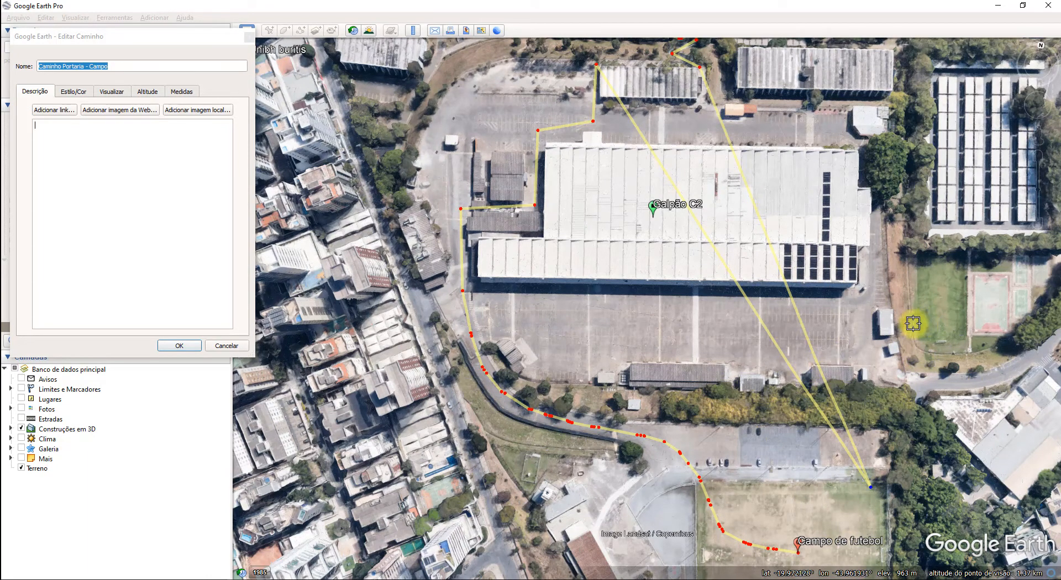
key(Delete)
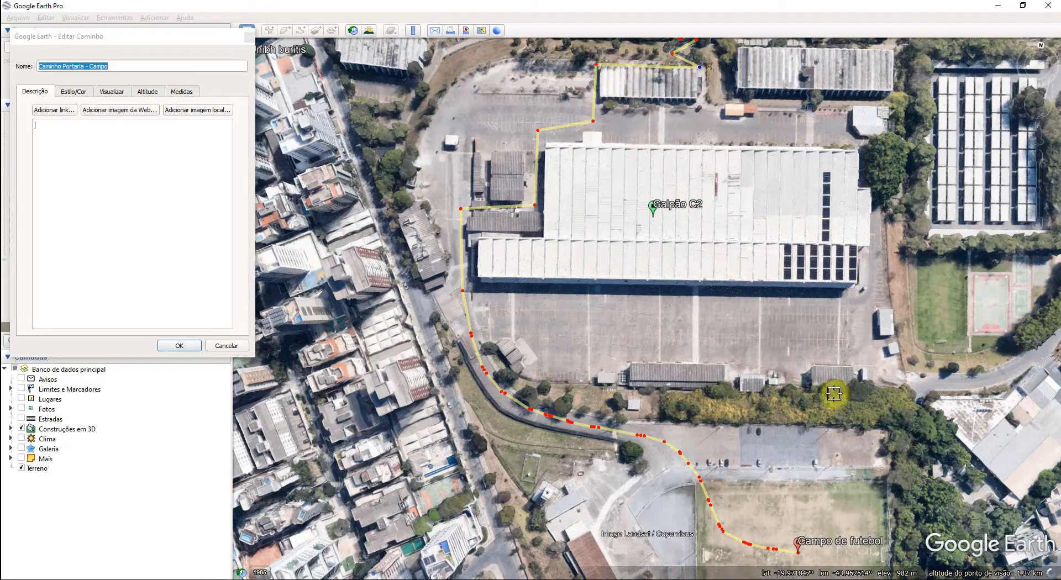
Step: Extend the path from its end point at the Campo de futebol marker with two points towards the field's far goal
scroll(843, 435, up, 3)
key(Down)
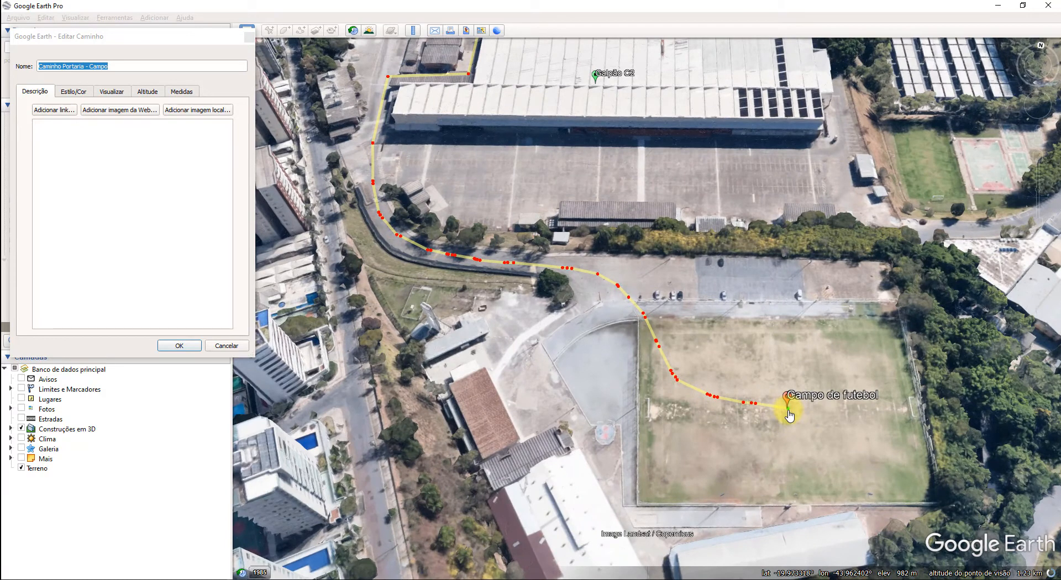
click(877, 408)
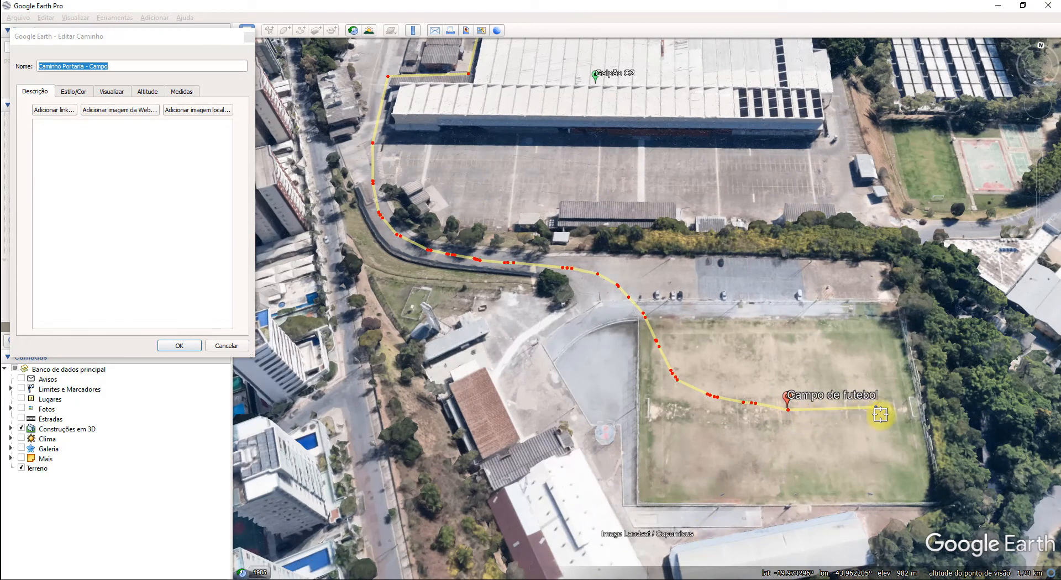
click(901, 408)
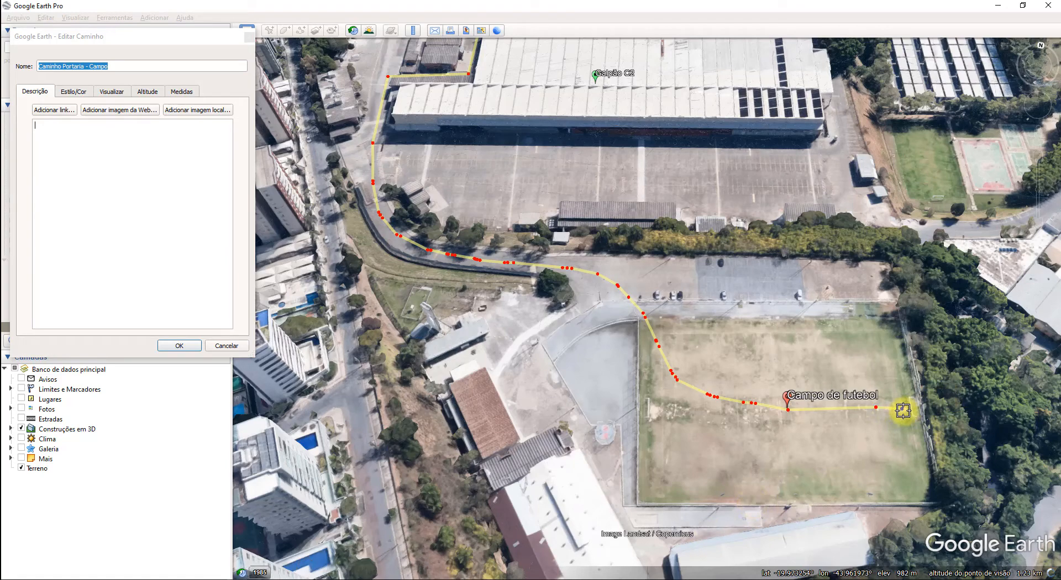
click(182, 342)
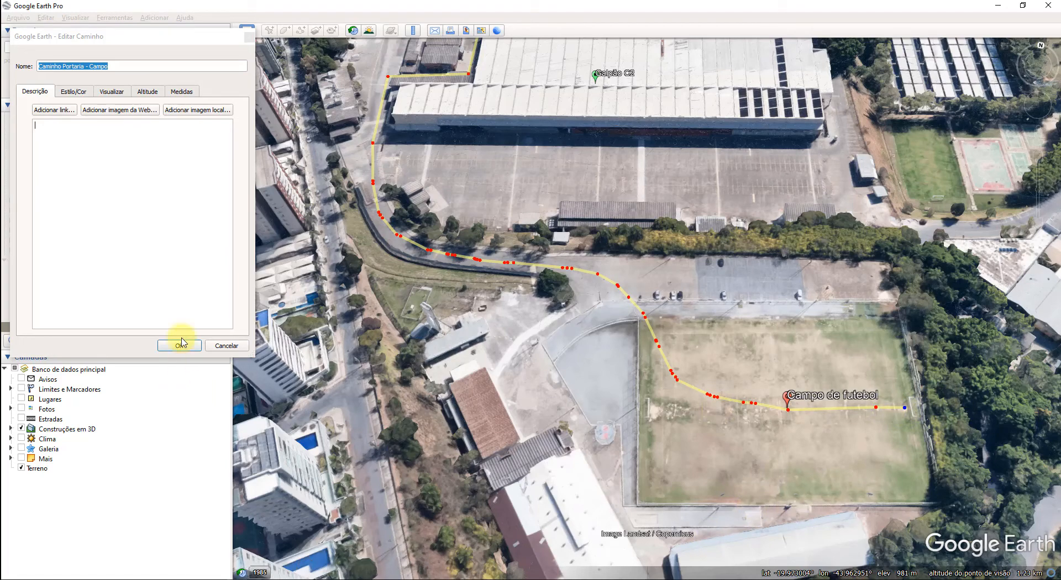
Step: Show the path's length in metres, trying centimetres as well, and save the edited path
click(194, 95)
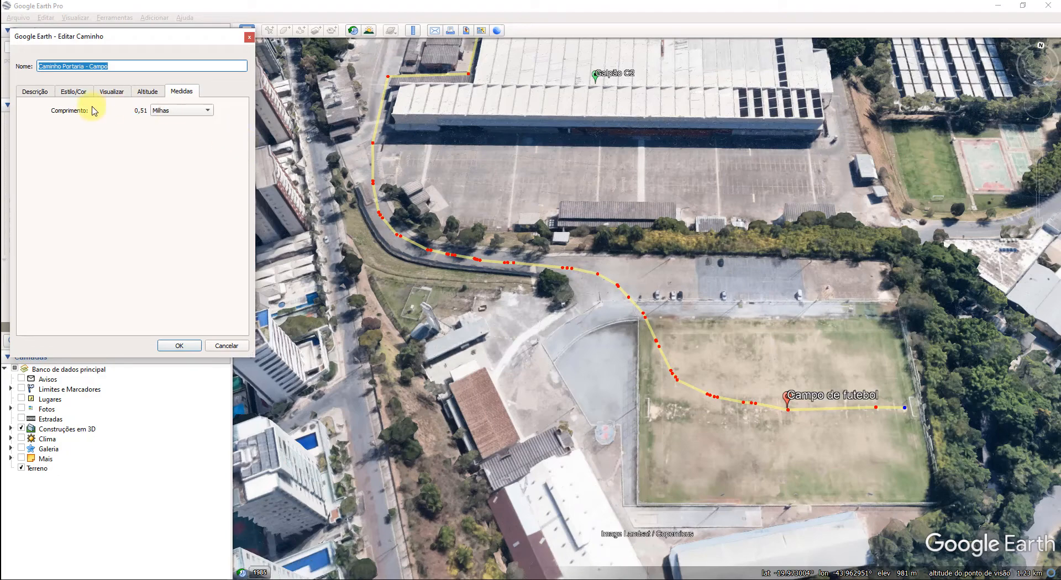
drag(150, 36, 169, 44)
click(221, 115)
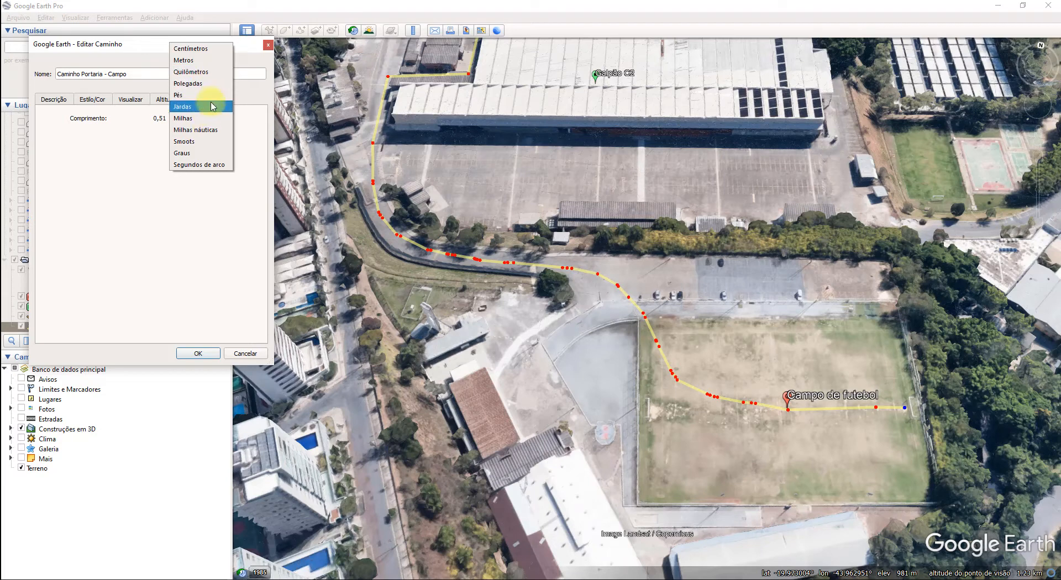
click(211, 61)
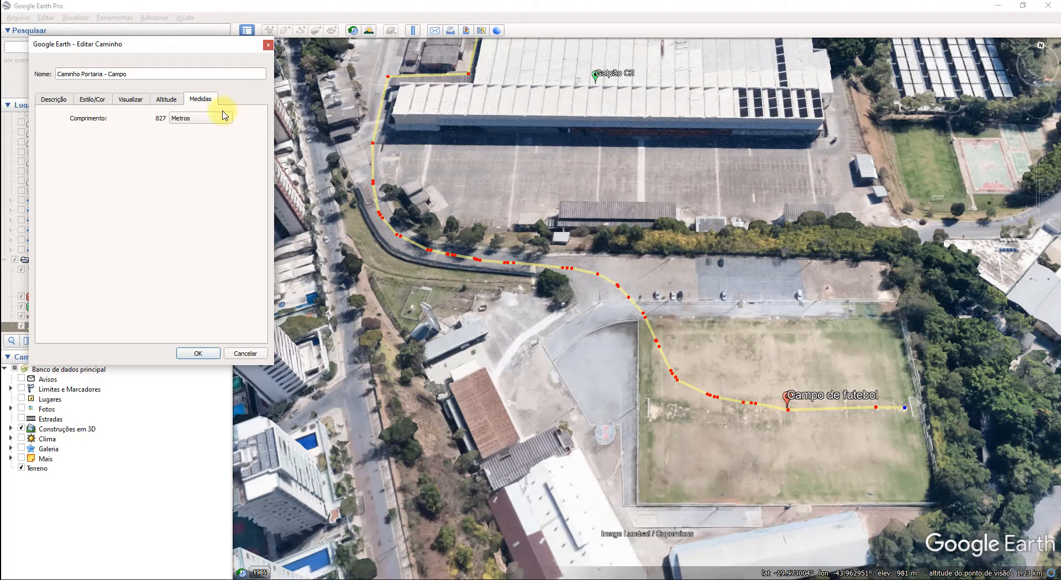
key(Up)
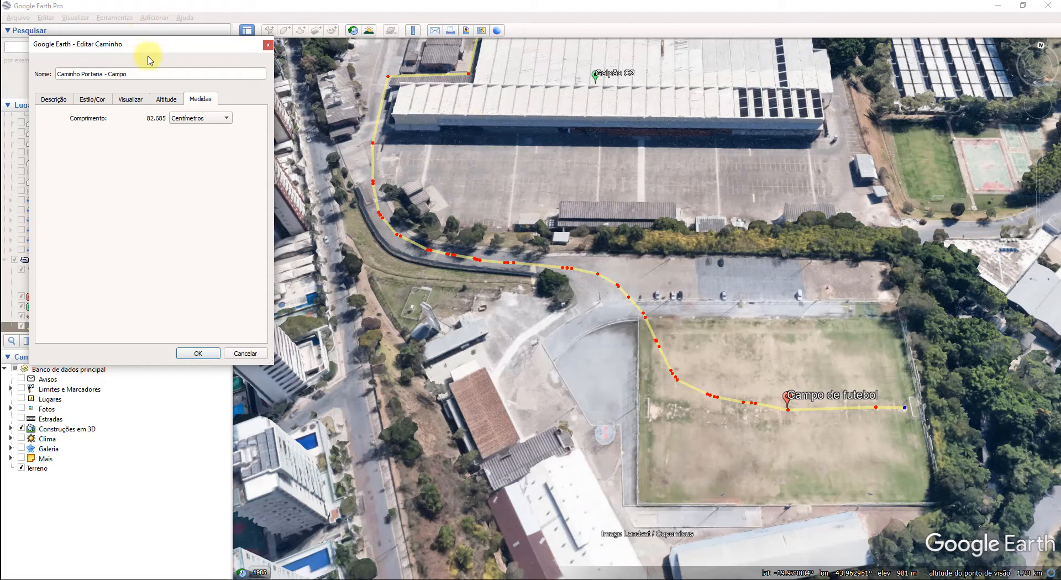
click(197, 118)
click(202, 131)
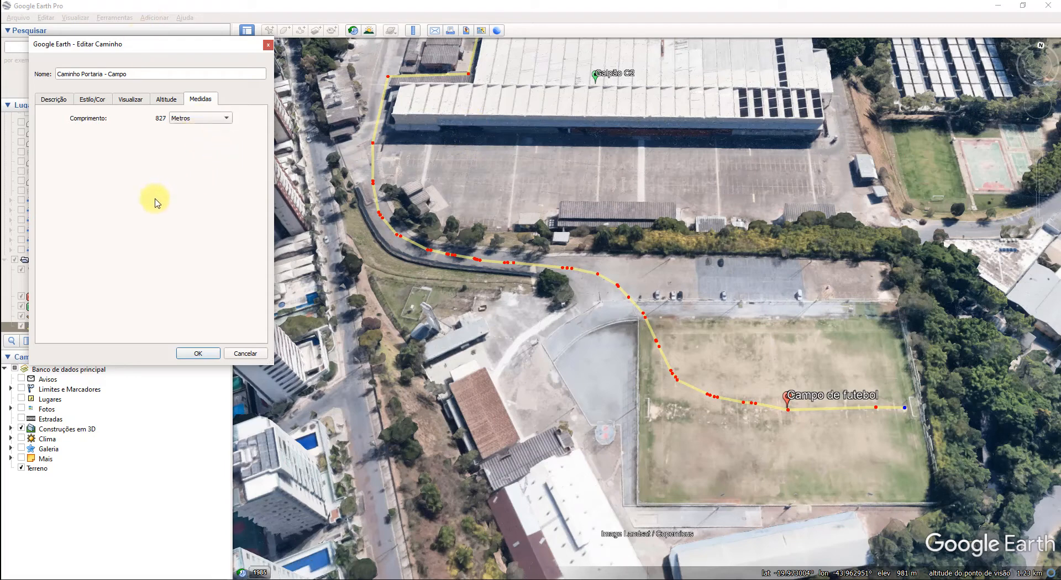
click(204, 354)
Step: Display the Caminho Portaria - Campo elevation profile, examine it along the route with the graph enlarged, and close it
mouse_move(525, 296)
mouse_down()
mouse_move(520, 255)
mouse_move(526, 282)
mouse_up()
scroll(526, 260, down, 3)
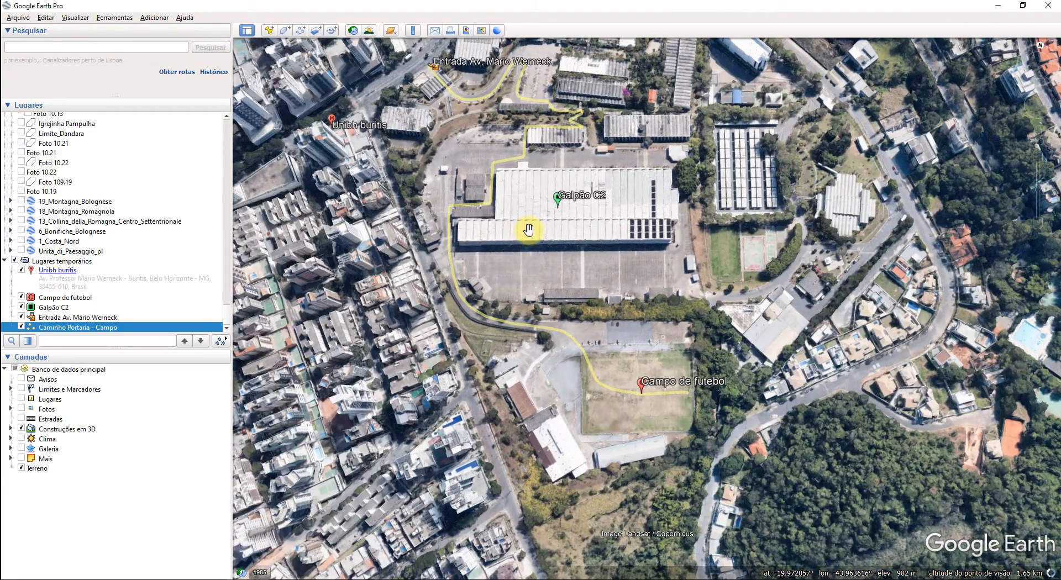
drag(528, 230, 548, 305)
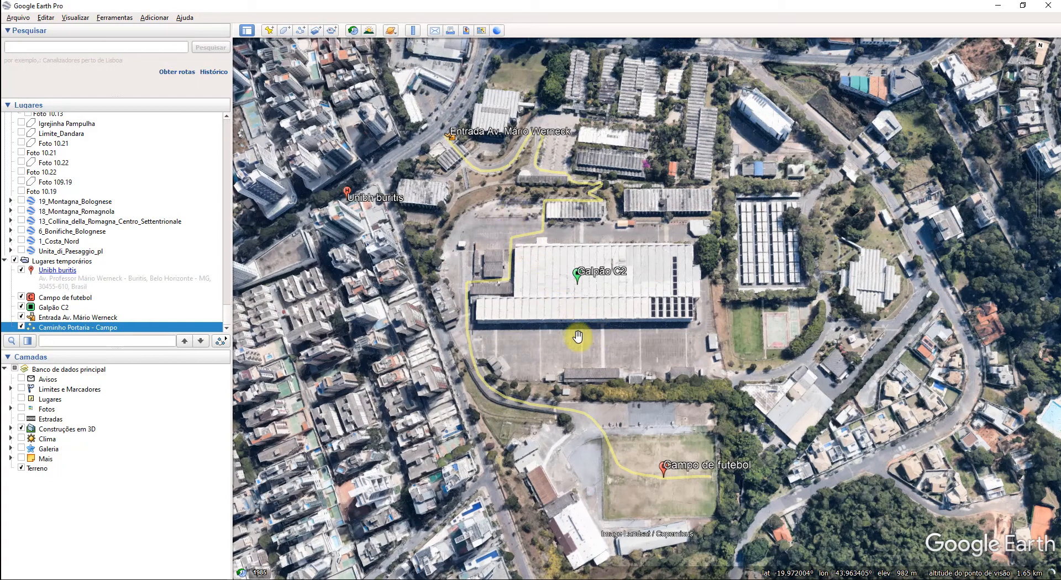
right_click(587, 416)
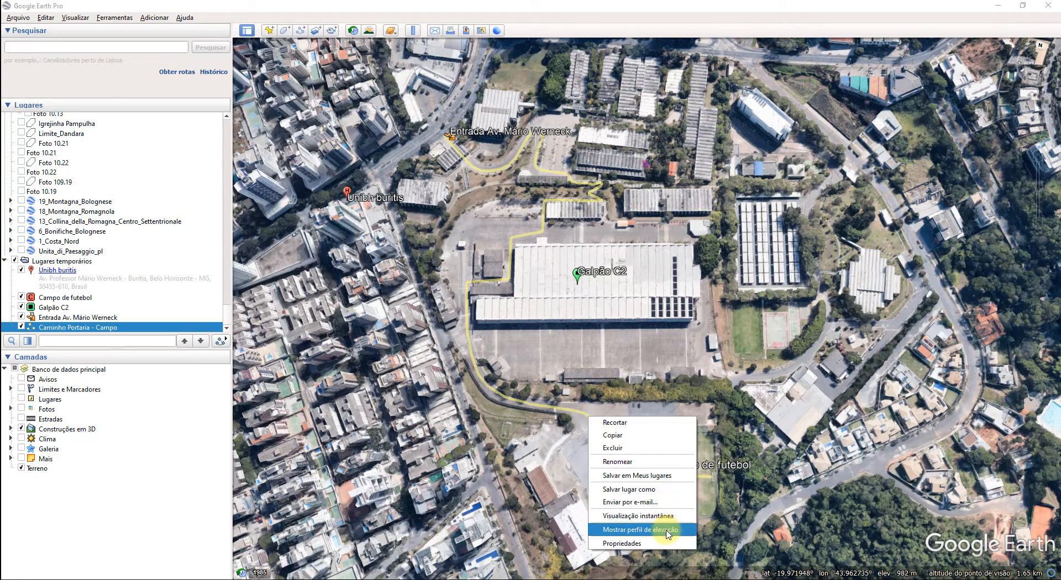
click(666, 531)
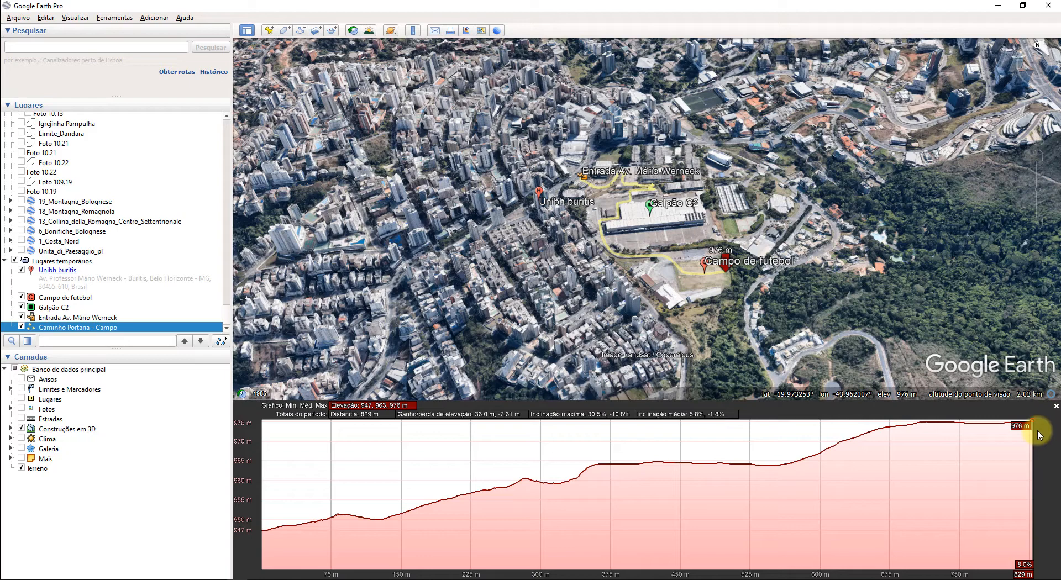
scroll(608, 227, up, 3)
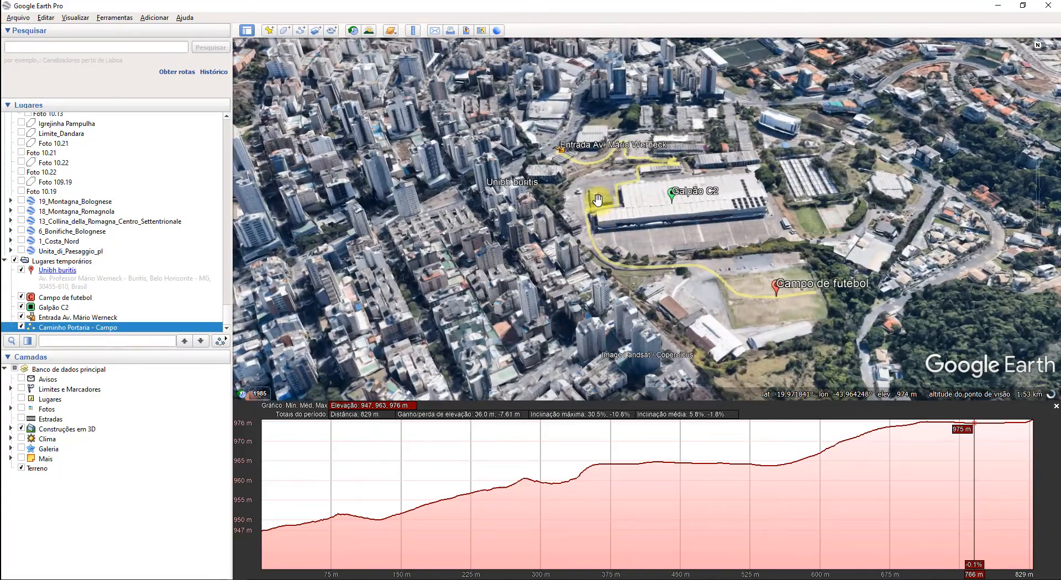
middle_drag(598, 194, 707, 265)
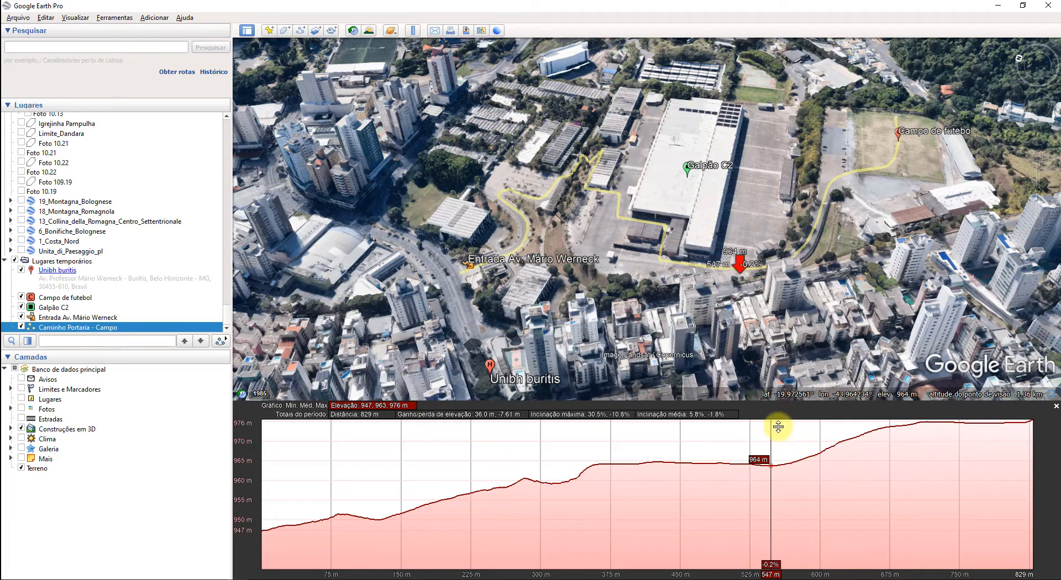
drag(773, 402, 771, 359)
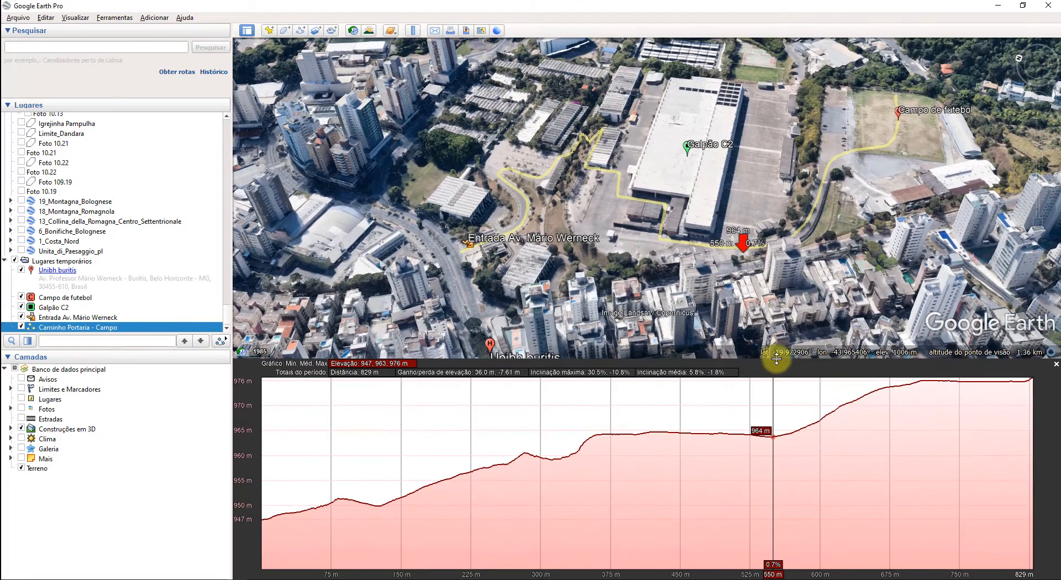
click(1055, 366)
Step: View the whole campus from above and start a new polygon named Area UNIBH
scroll(787, 303, down, 2)
middle_drag(793, 358, 798, 129)
drag(847, 231, 696, 357)
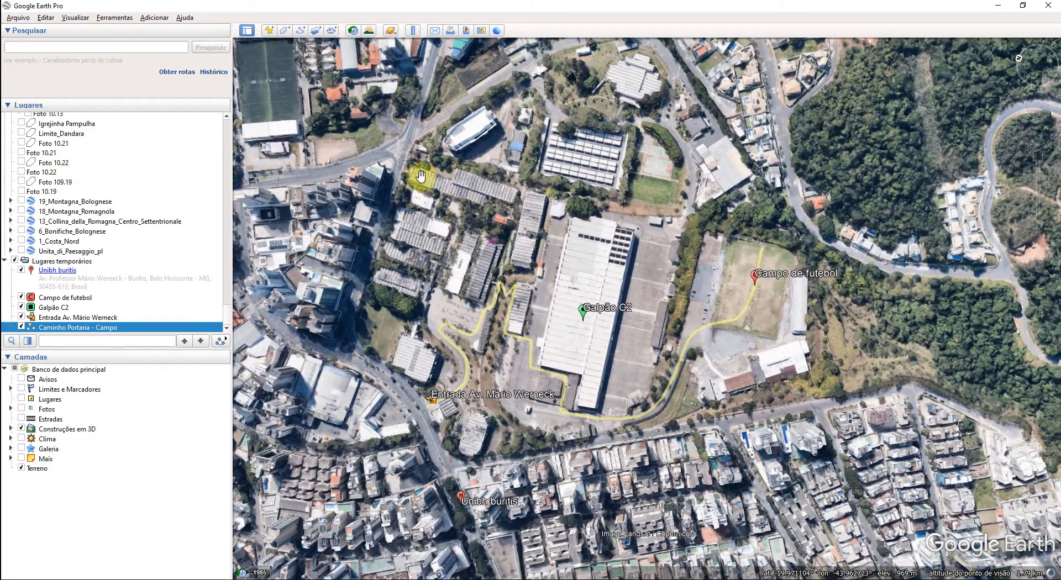
click(287, 34)
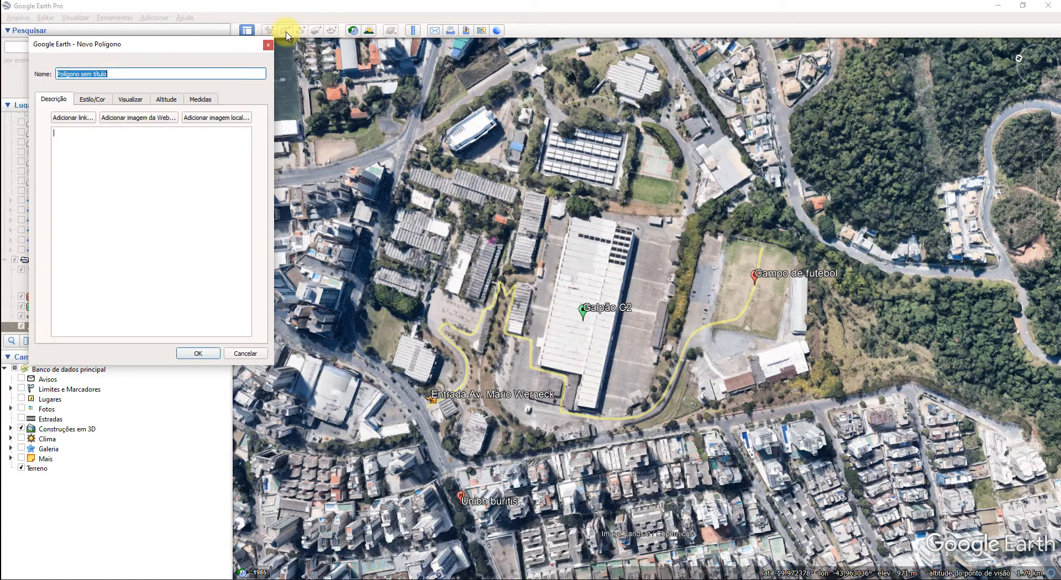
triple_click(143, 73)
text(Area UNIBH)
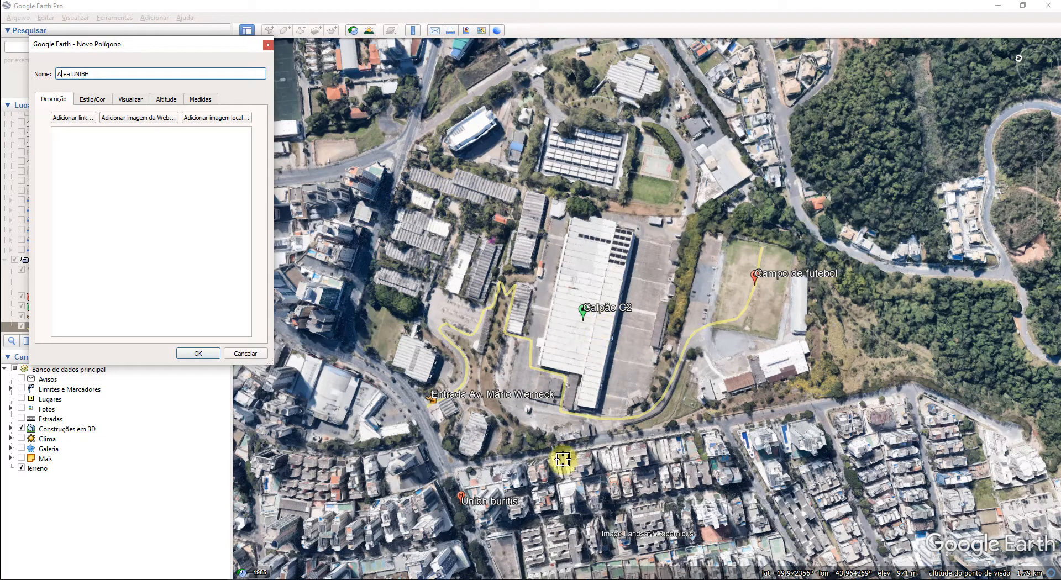
Step: Place the first three polygon corners on the streets around the campus, and hide the Construções em 3D layer
click(455, 462)
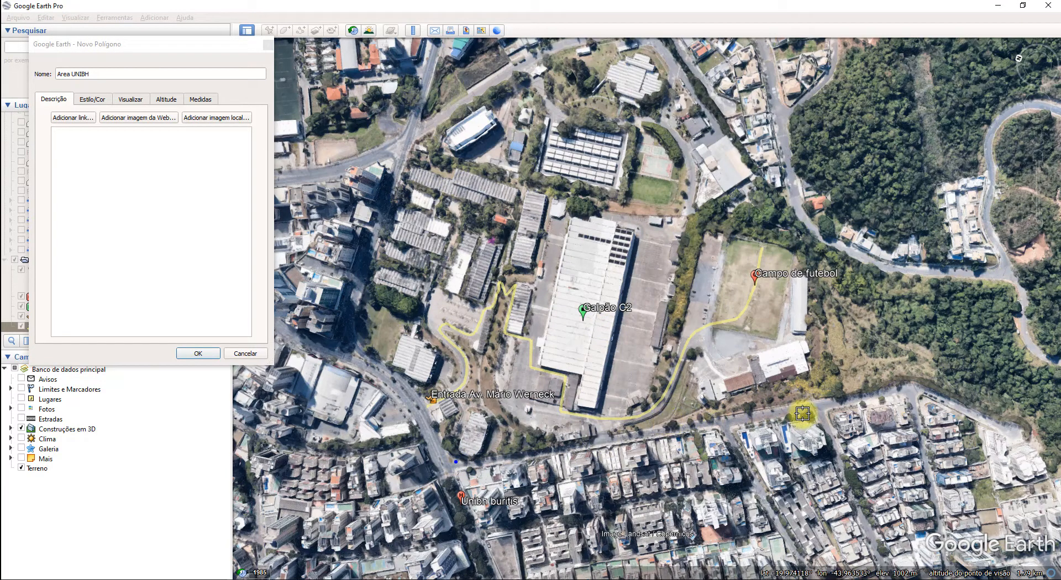
click(809, 396)
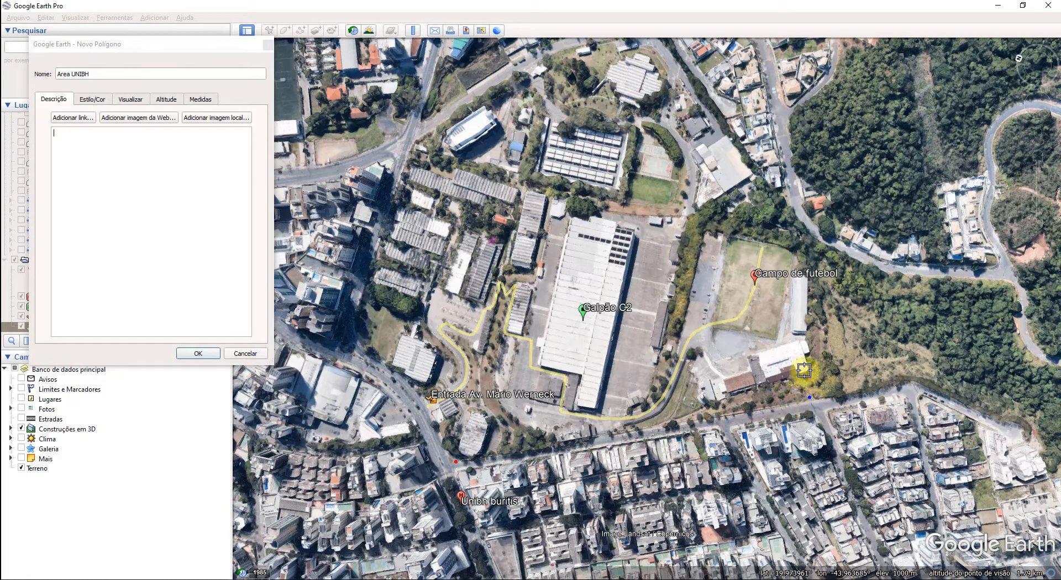
click(815, 244)
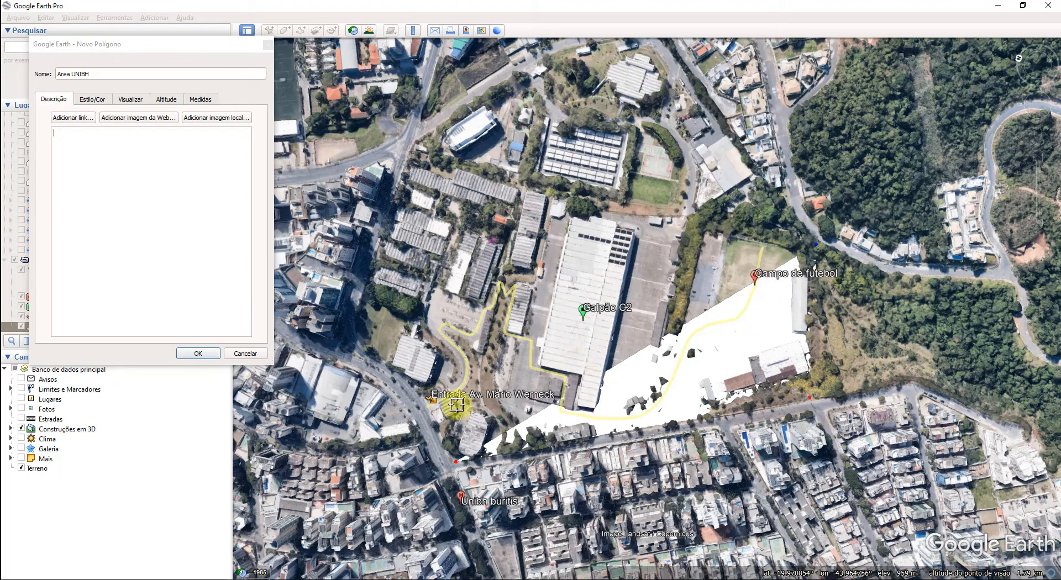
click(21, 429)
click(22, 430)
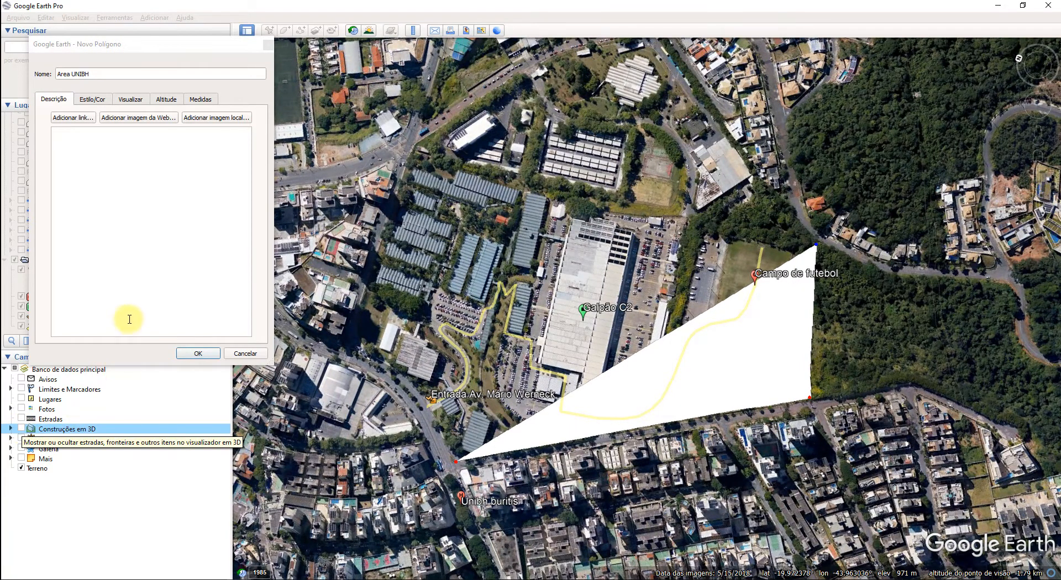
Step: Keep the polygon's area style as Sólido+circunscrito and set the fill opacity to 40%, after trying 30%
click(93, 102)
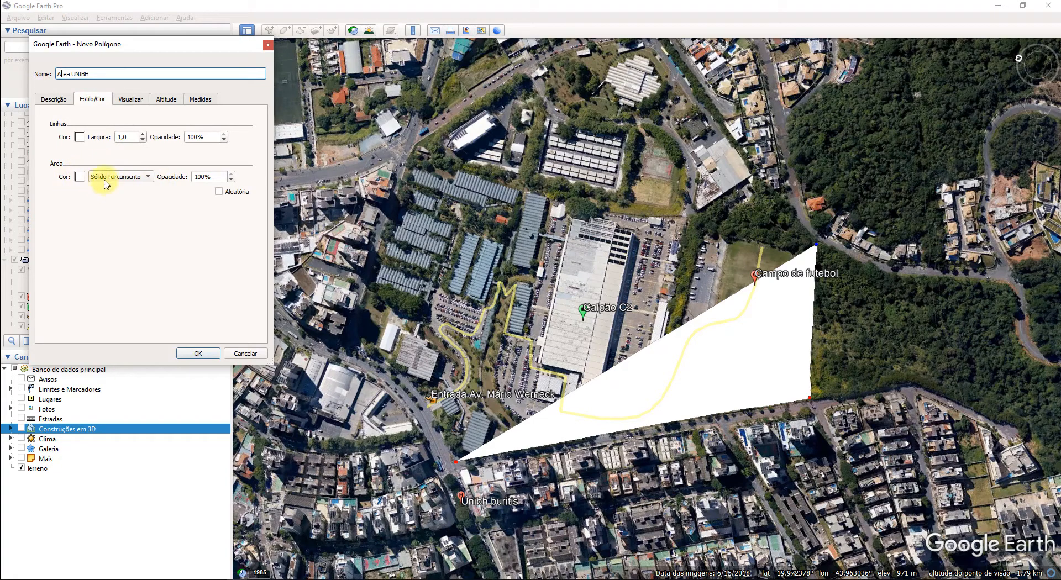
click(137, 181)
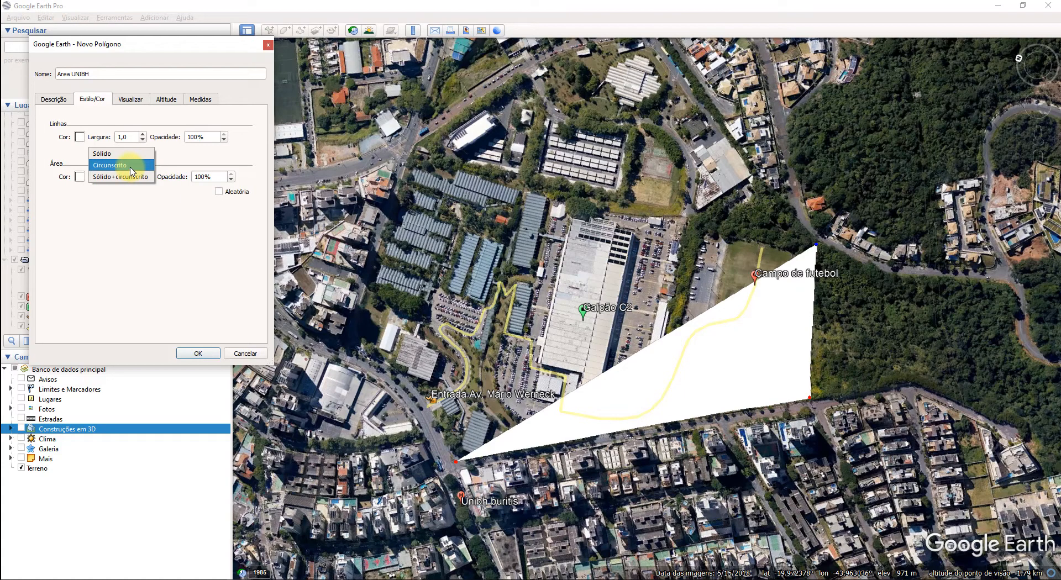
click(124, 177)
double_click(203, 177)
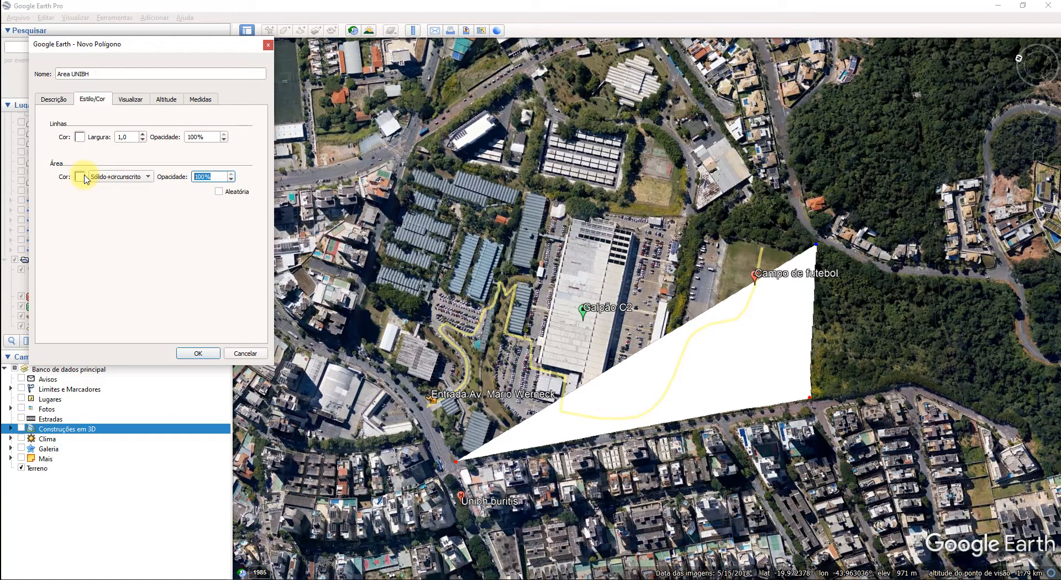
text(30)
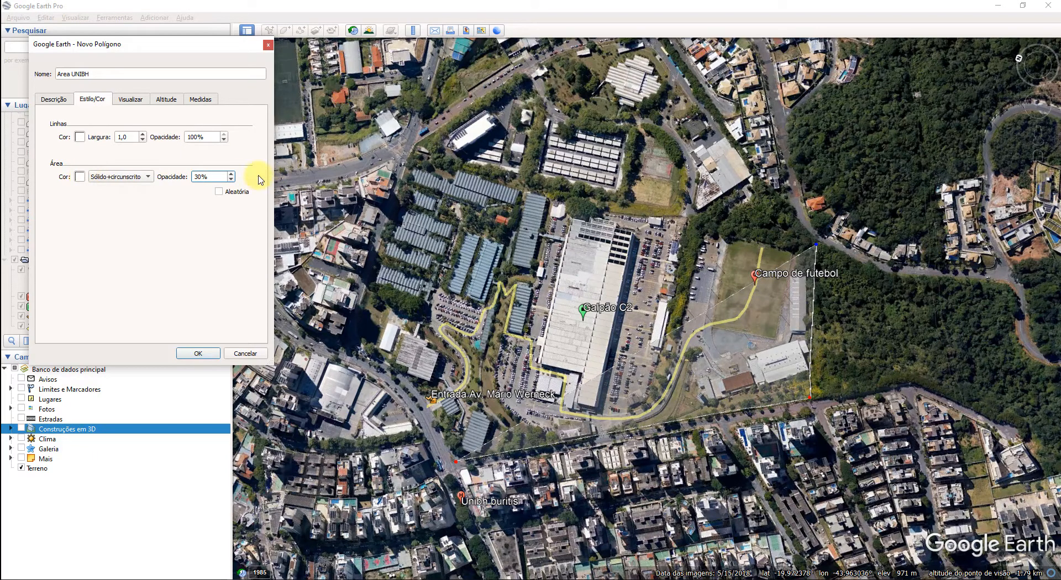
double_click(202, 177)
text(40)
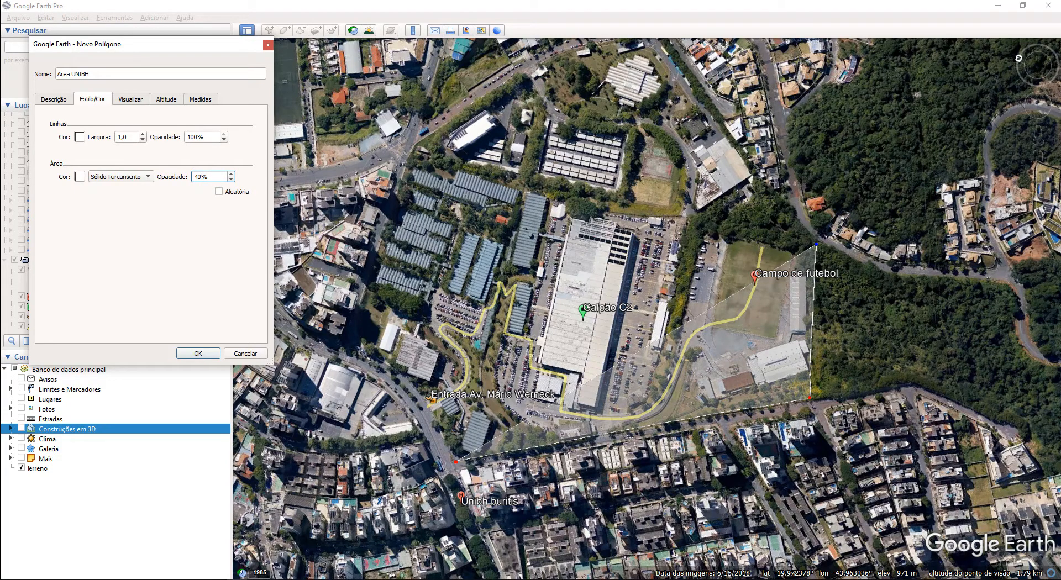
Step: Set the polygon's outline width to 5,0 and its line colour to dark red (#aa0000)
click(122, 140)
double_click(130, 137)
text(5)
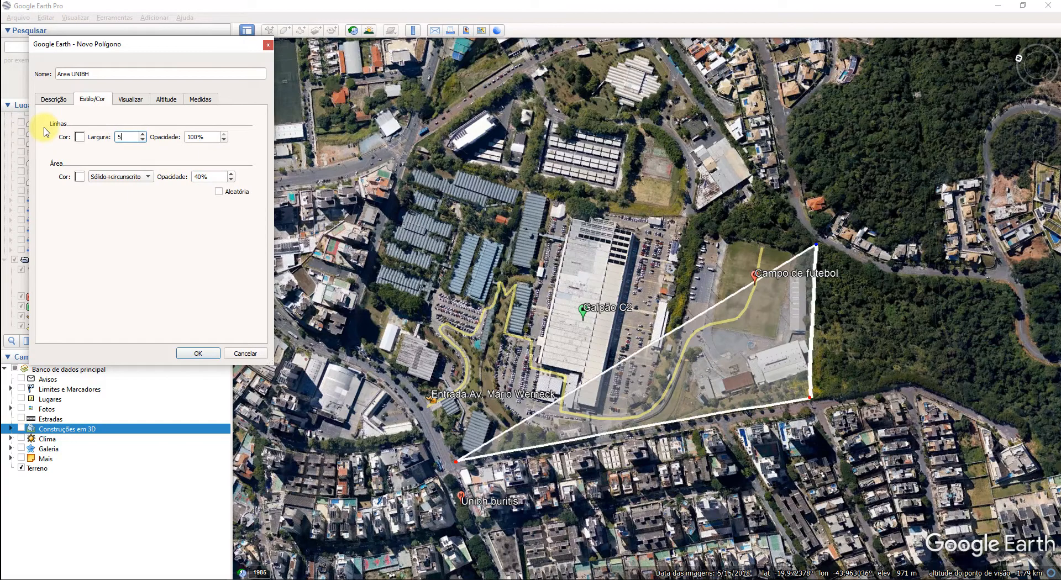
click(80, 137)
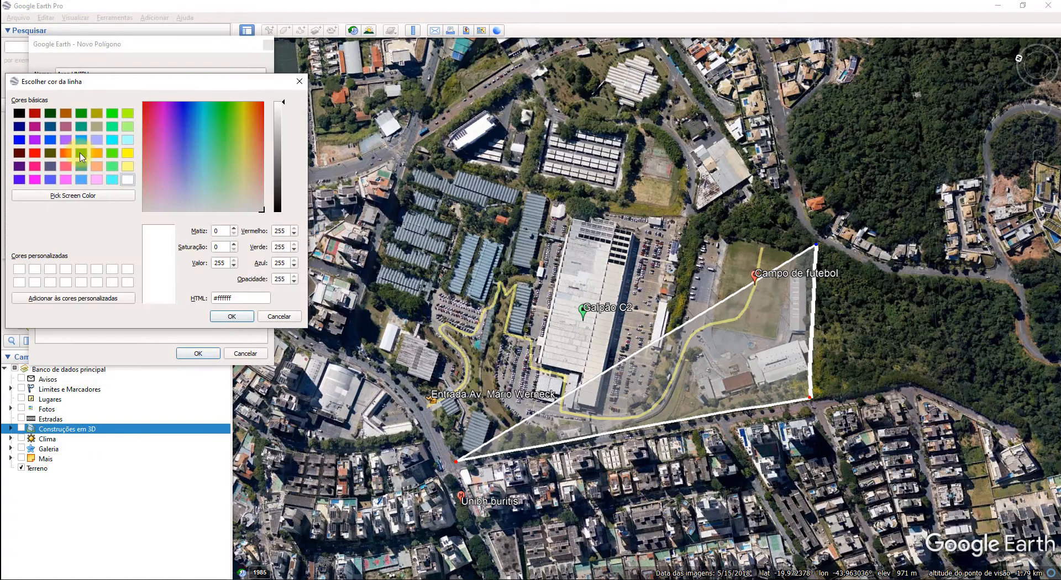
click(35, 114)
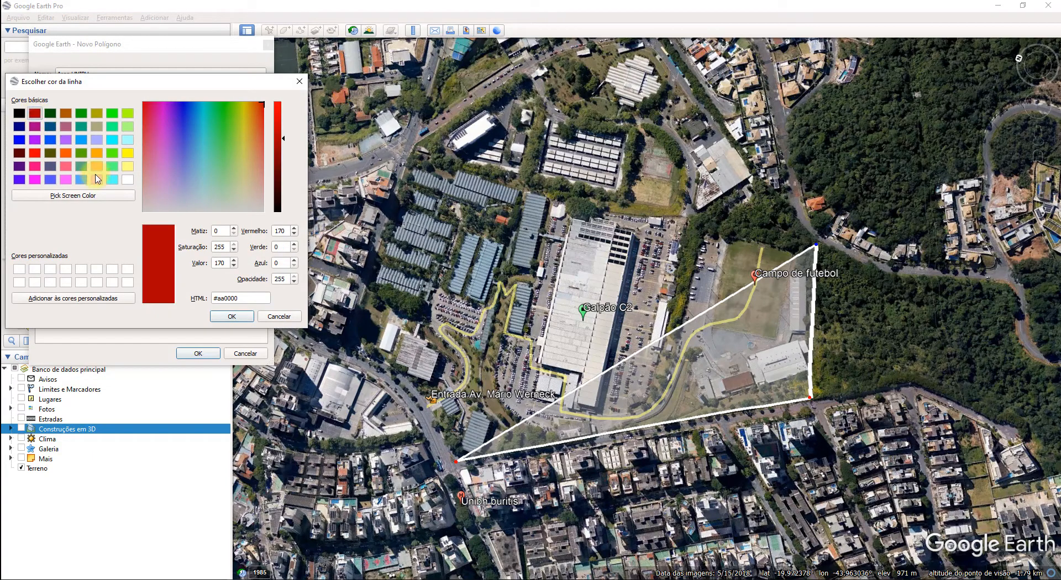
click(231, 316)
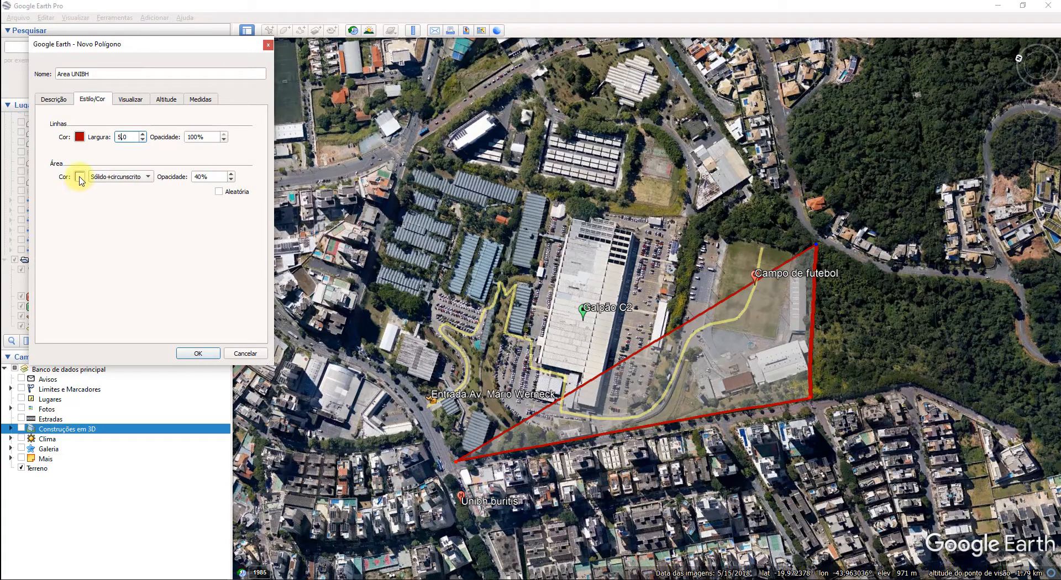
Step: Change the polygon's fill colour to orange, after trying bright red, and set the area opacity to 20%
click(81, 177)
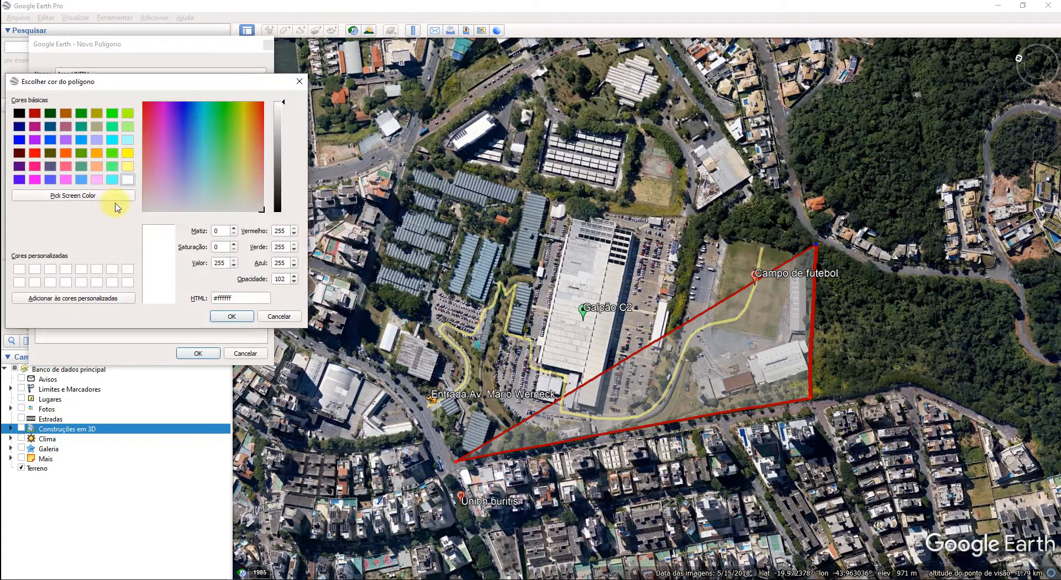
click(34, 153)
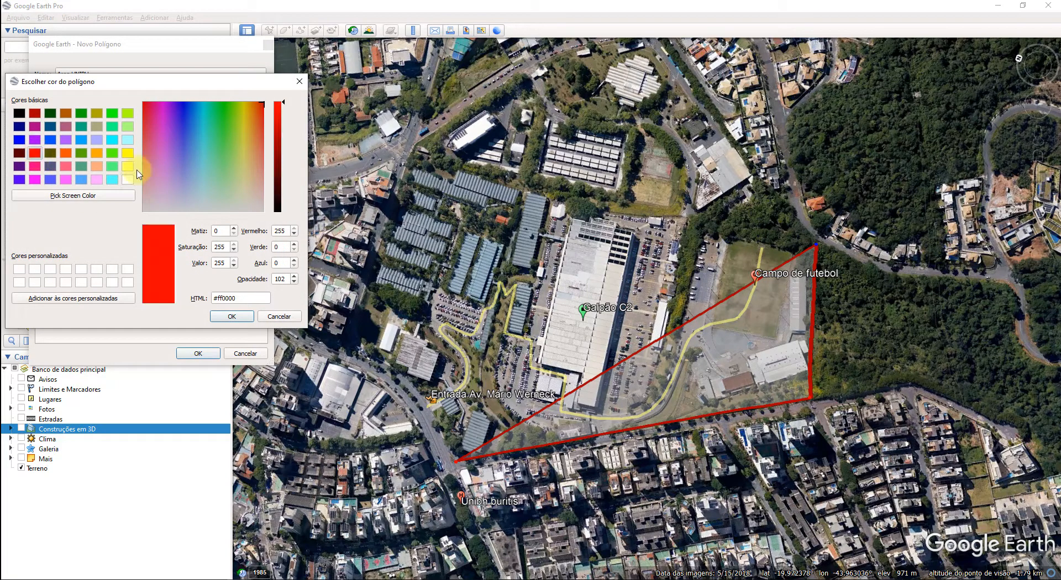
click(231, 316)
click(79, 176)
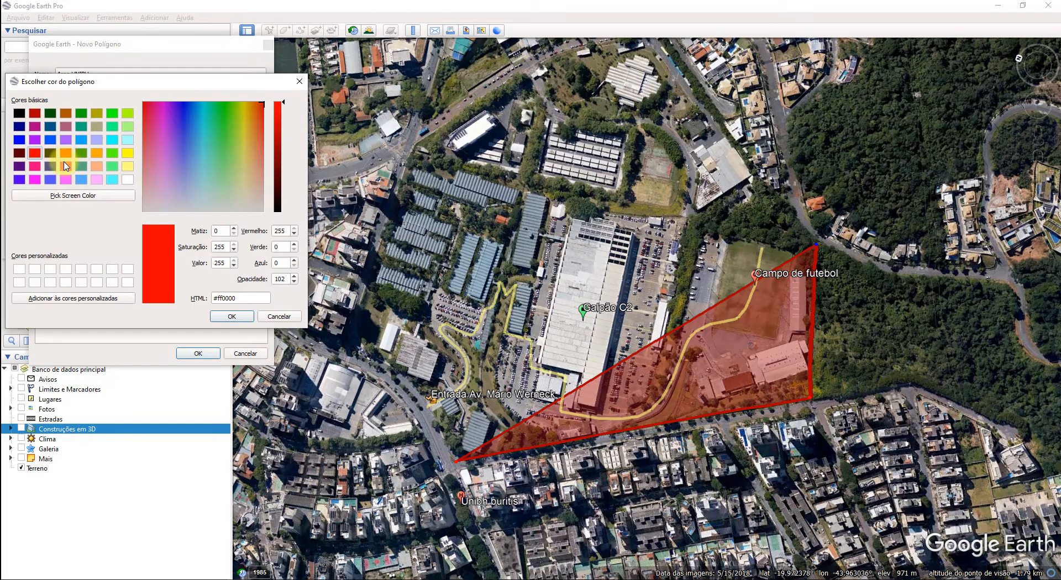
click(66, 153)
click(235, 316)
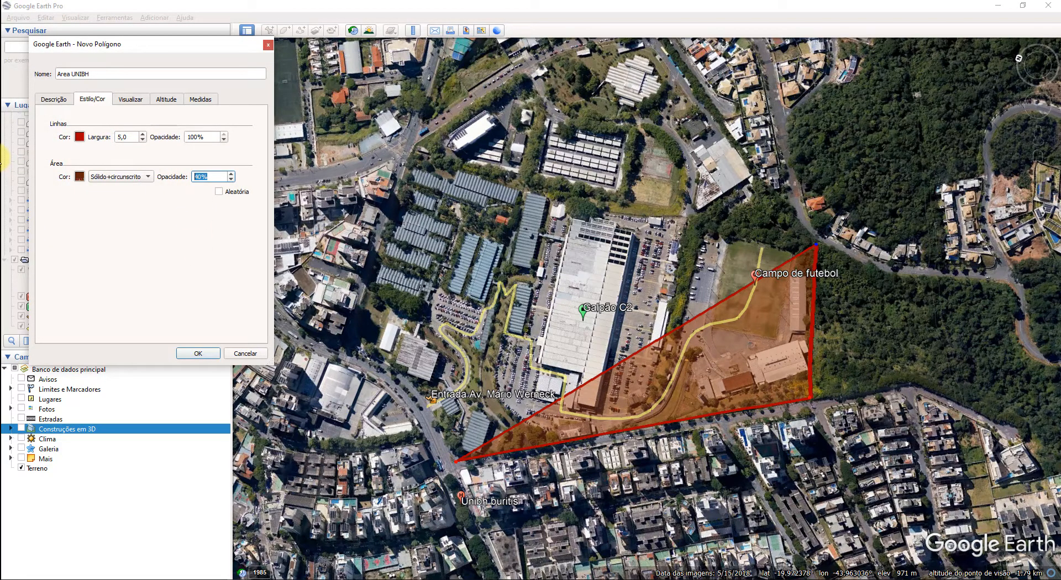
text(20)
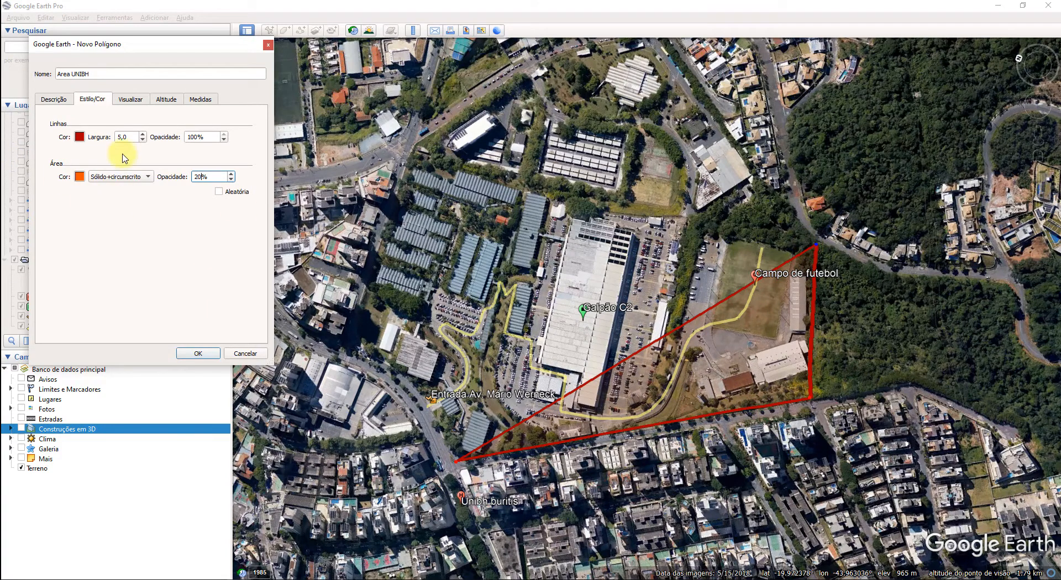
Step: Place the remaining polygon corners at the street junctions on the campus's open side and along the avenue past the entrance placemark
drag(130, 41, 128, 58)
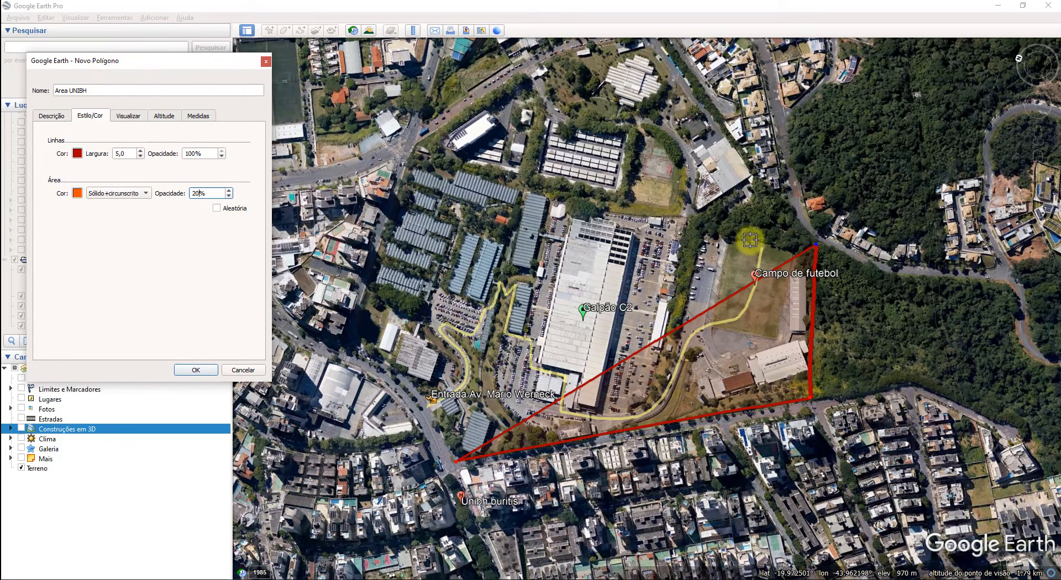
click(411, 158)
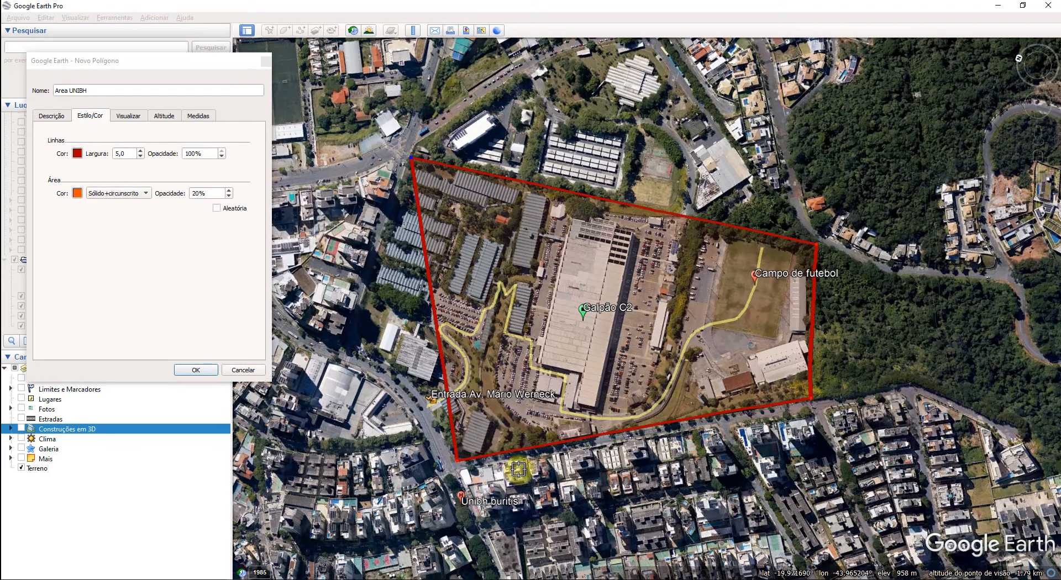
click(354, 348)
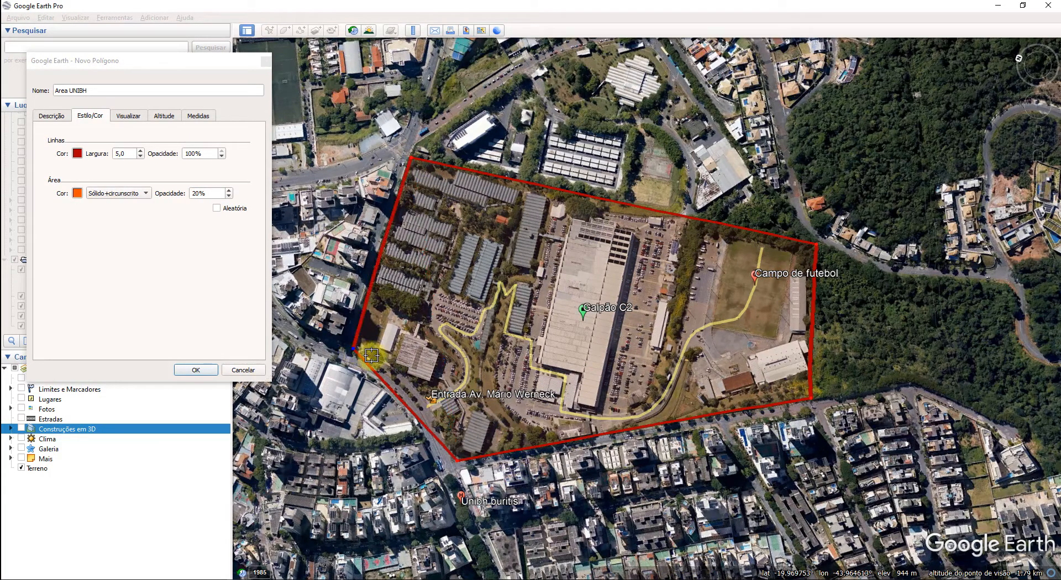
click(396, 371)
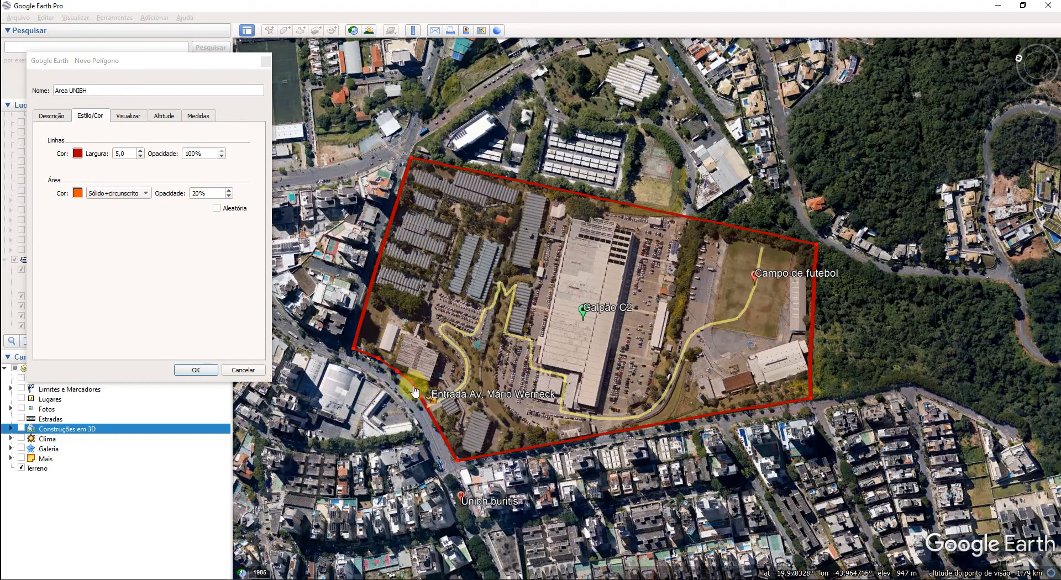
click(411, 382)
click(435, 426)
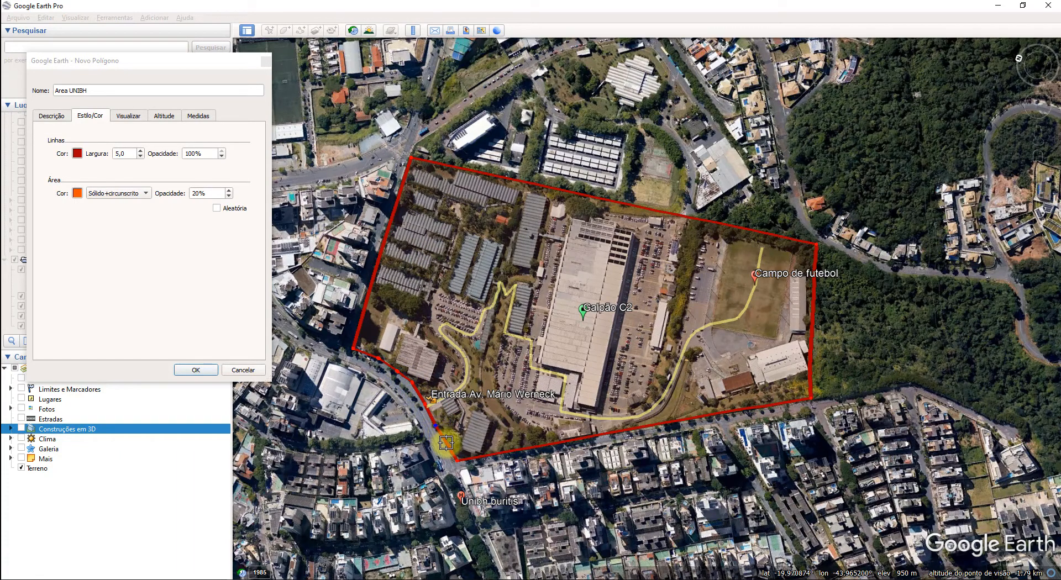
click(437, 451)
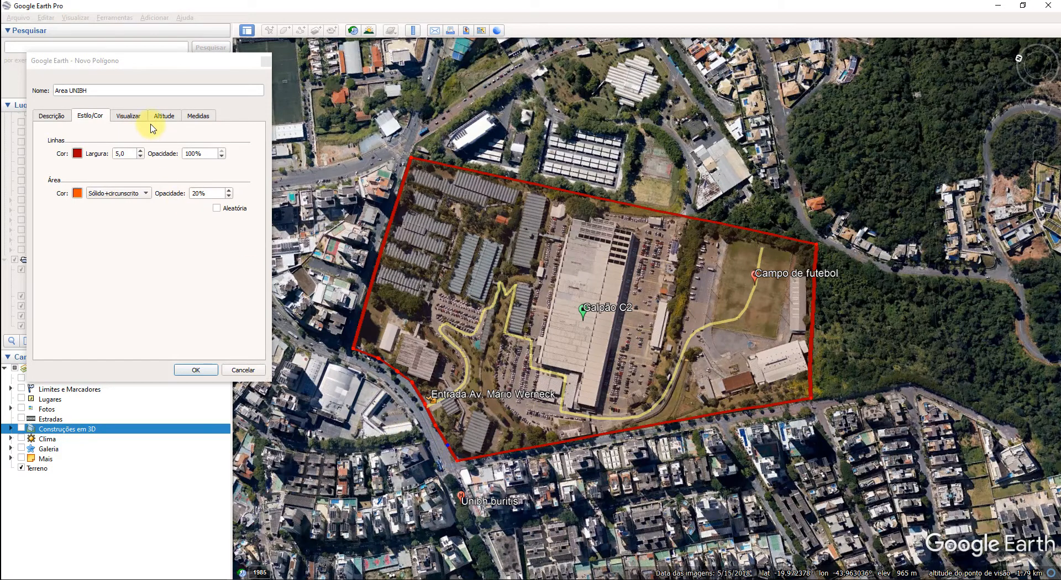
Step: Display the polygon's measurements with the perimeter in Quilômetros and the area in Hectares
click(200, 117)
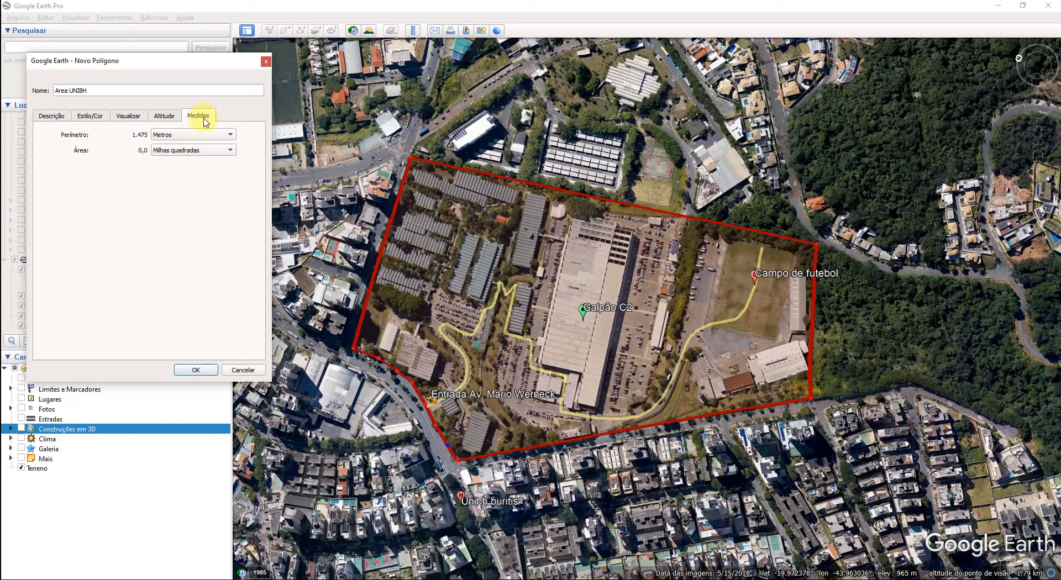
click(187, 142)
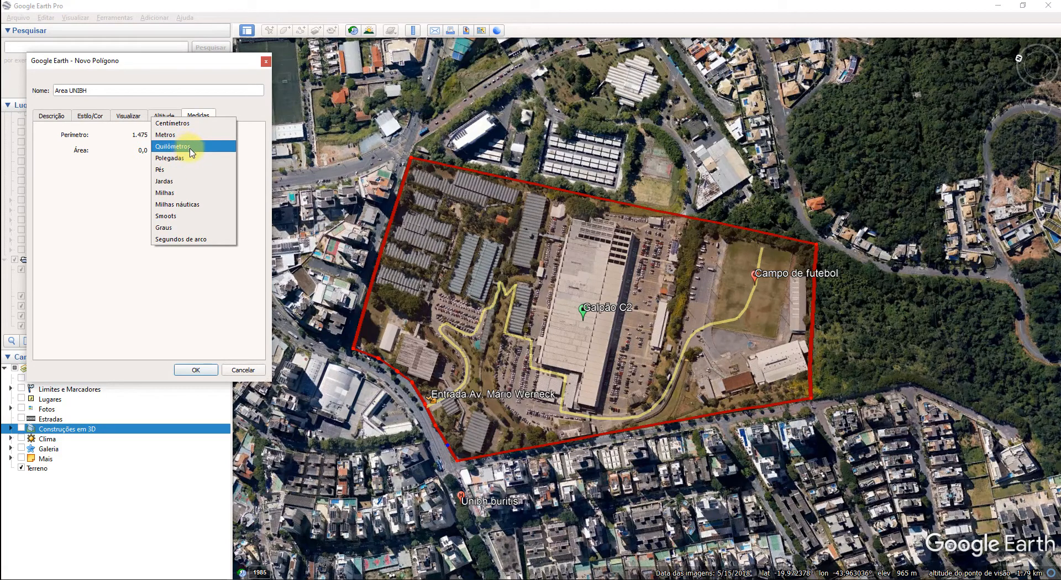
click(188, 148)
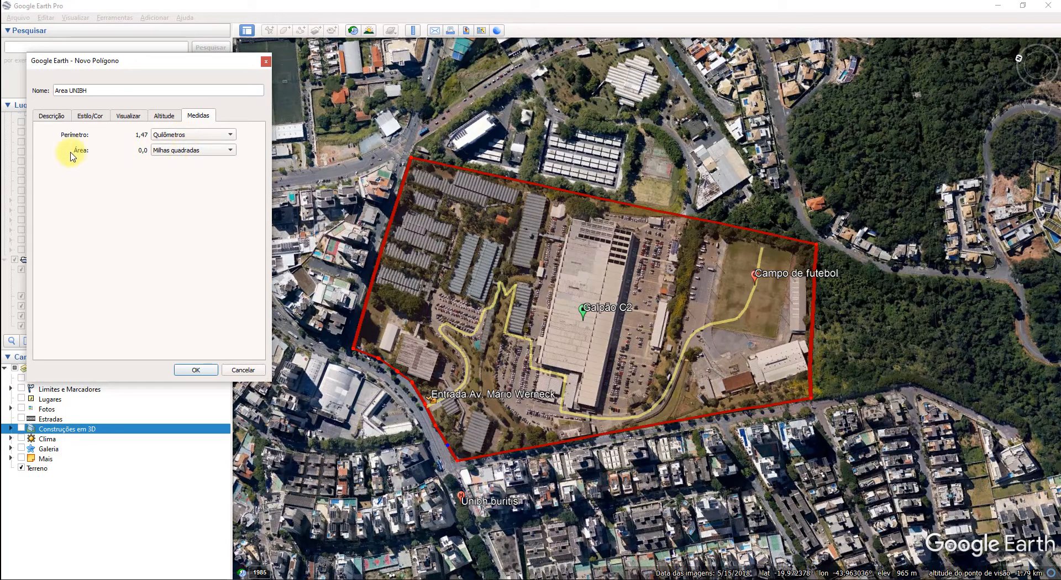
click(186, 153)
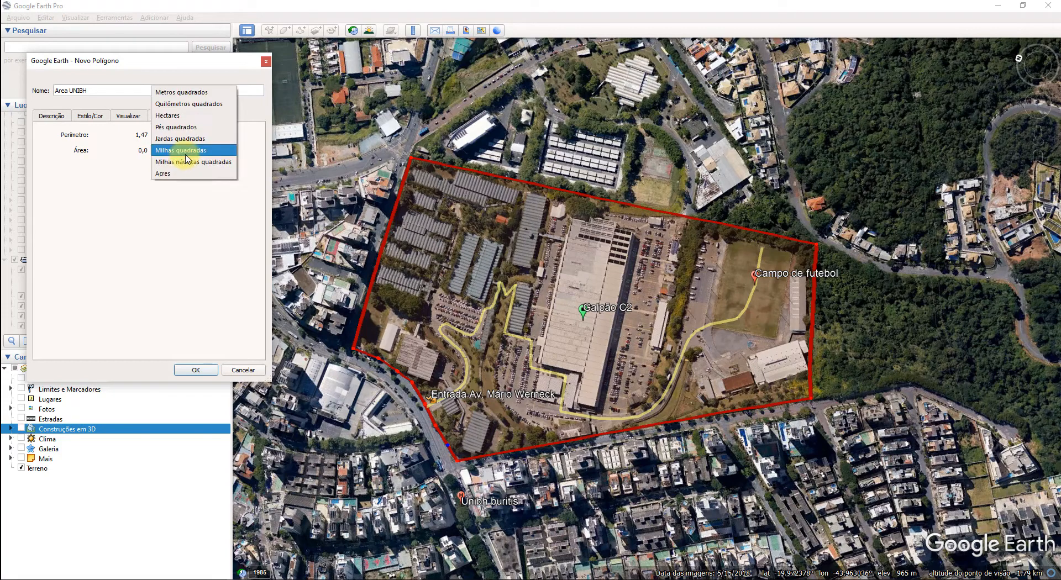
click(185, 115)
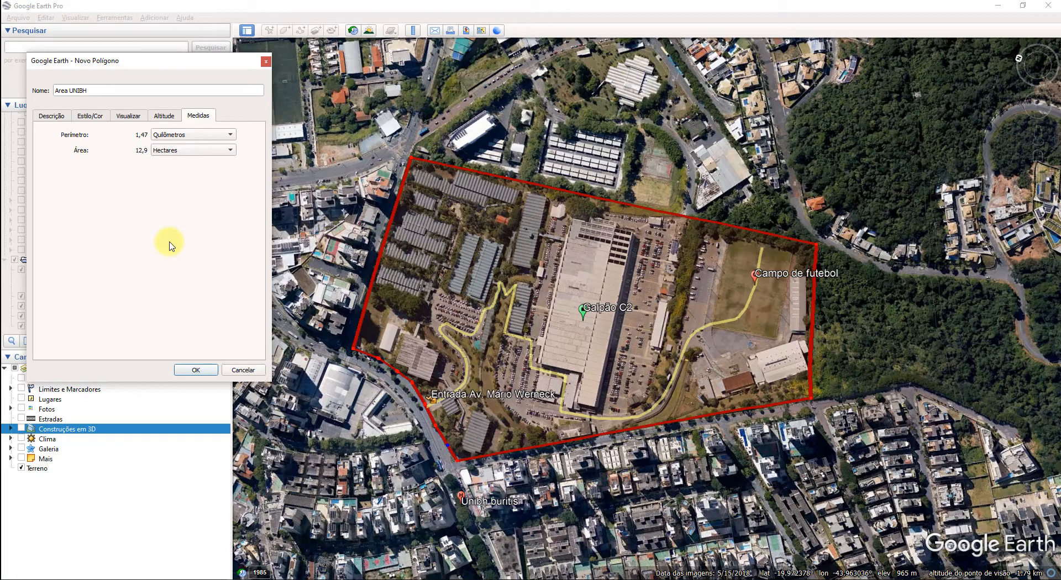
Step: Compare the polygon's area in other units, including Metros quadrados and Quilômetros quadrados, and save the polygon
click(171, 150)
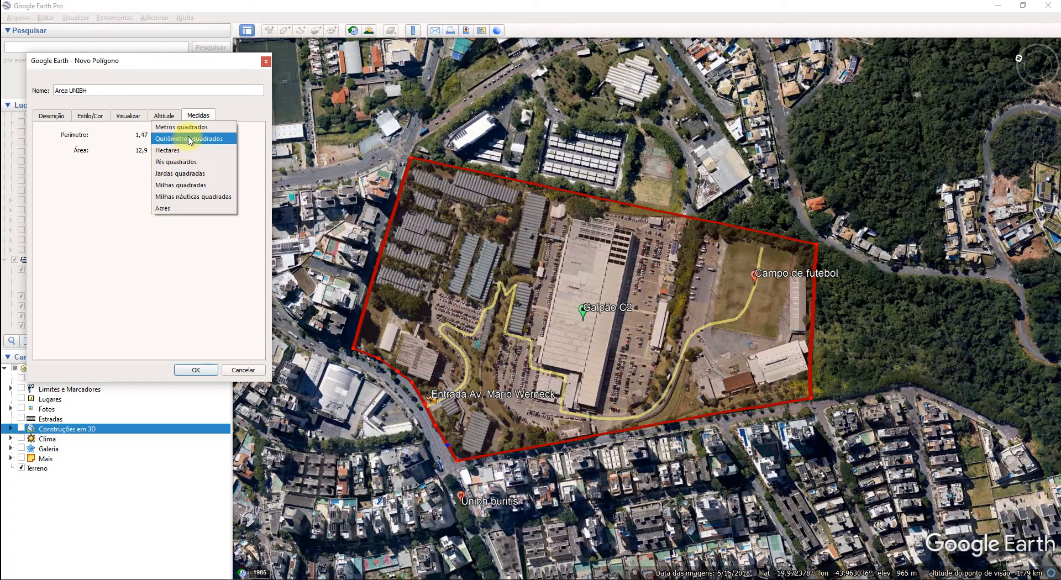
click(189, 128)
click(178, 149)
click(189, 161)
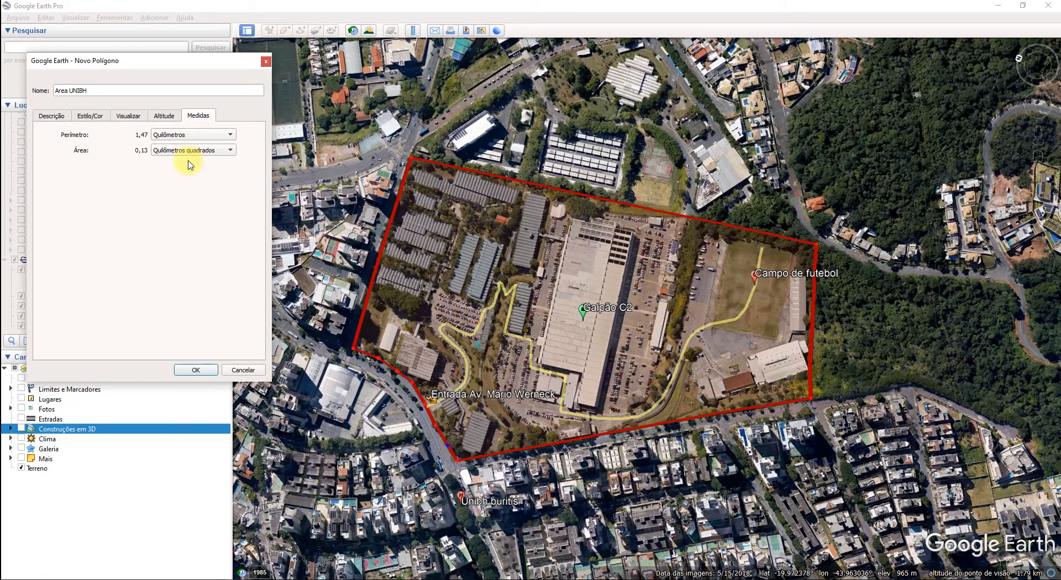
click(180, 149)
click(189, 166)
click(195, 369)
Step: Edit the Area UNIBH polygon's altitude to 50 m with the Relativo ao solo reference and save the change
middle_drag(529, 282, 559, 355)
middle_drag(582, 246, 622, 305)
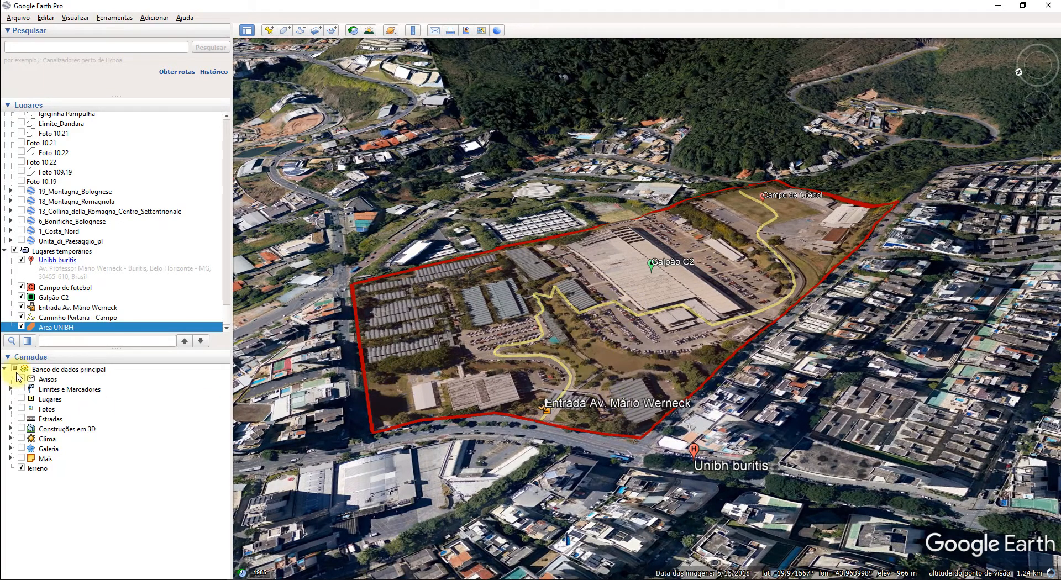
right_click(59, 329)
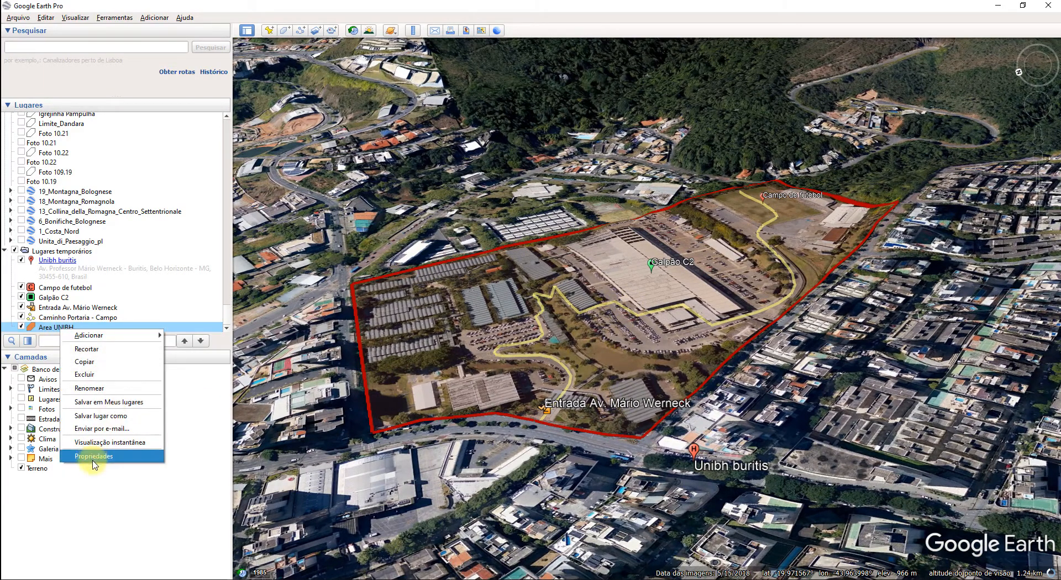
click(94, 457)
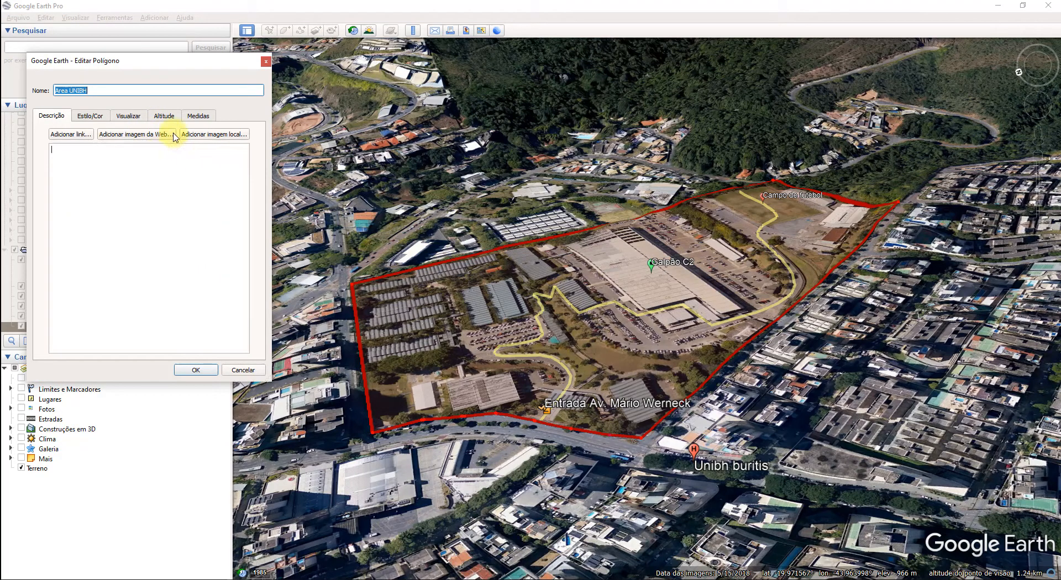
click(166, 117)
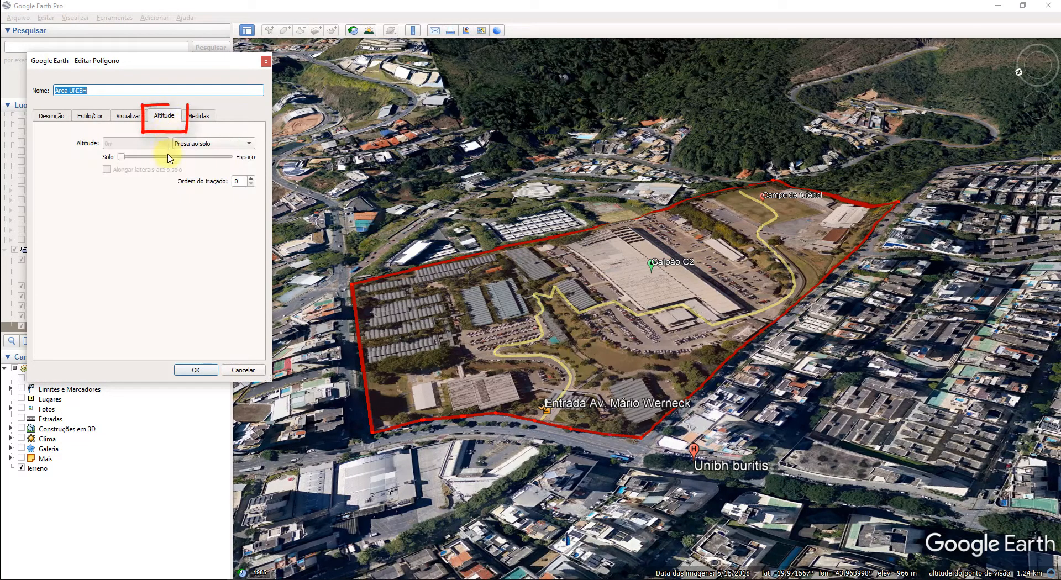
click(228, 146)
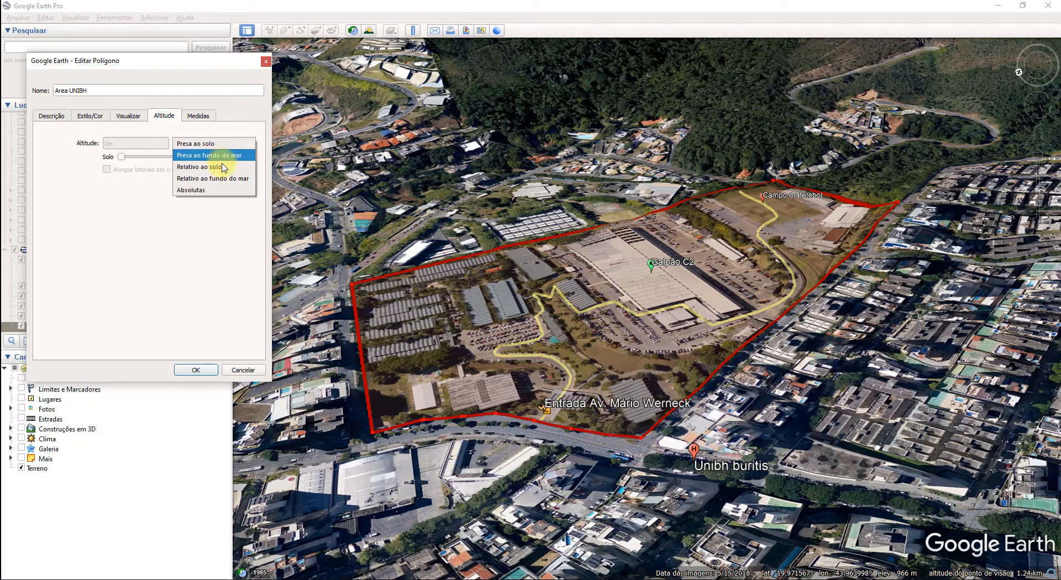
click(224, 168)
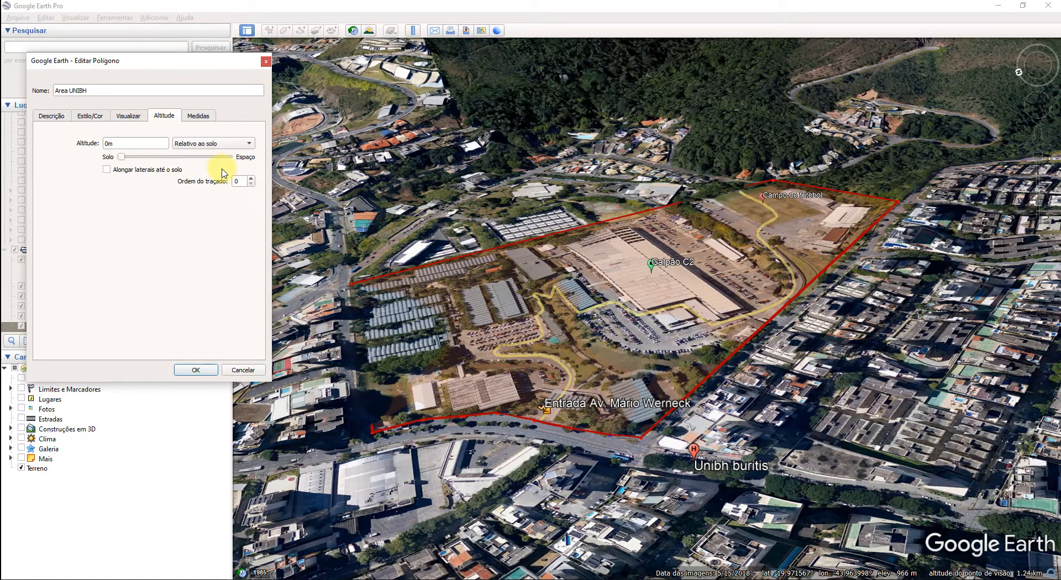
double_click(125, 144)
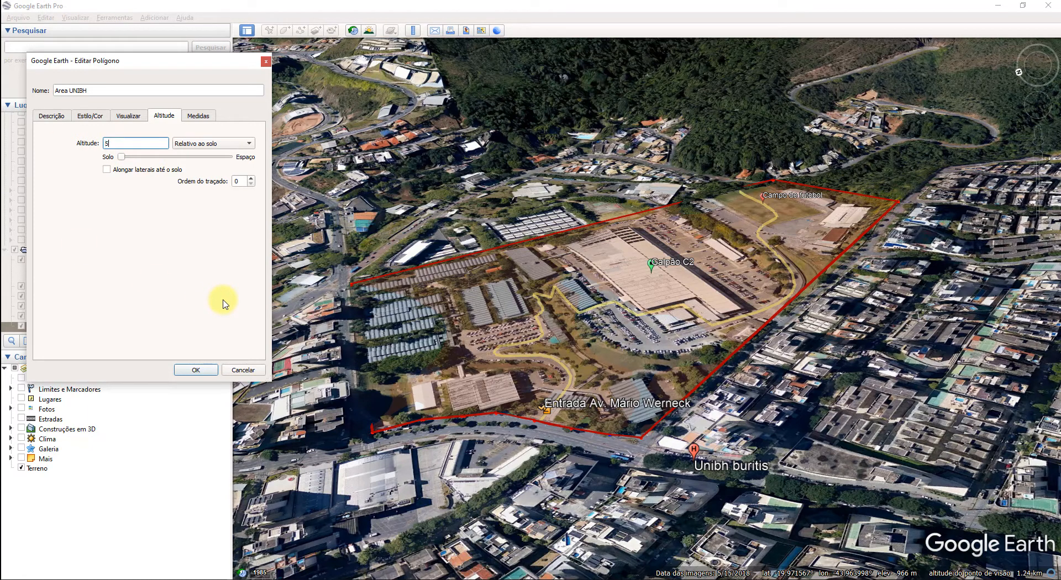
key(Tab)
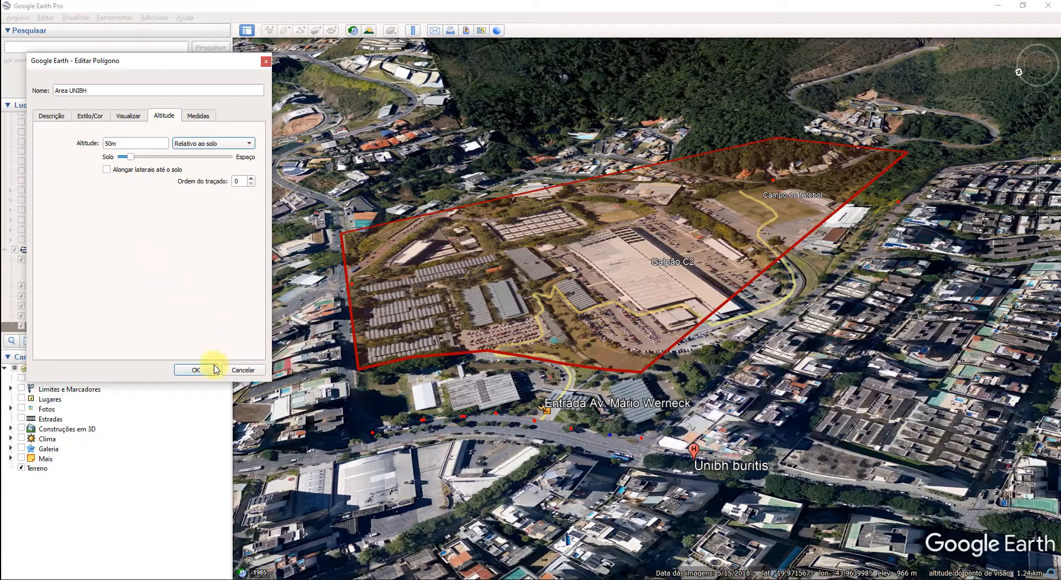
click(189, 369)
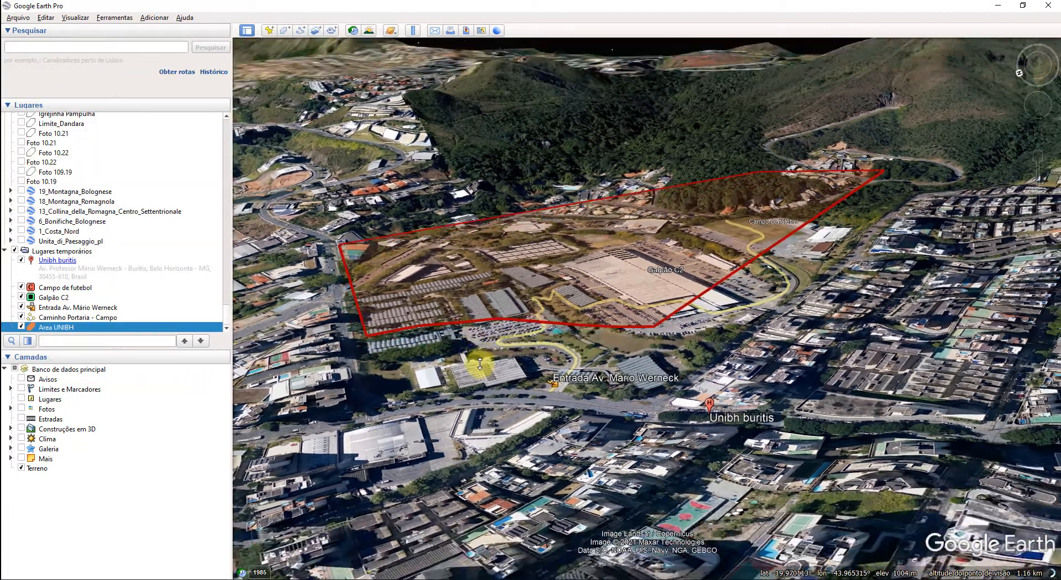
Step: Show the Construções em 3D layer and examine the raised Area UNIBH polygon against the surrounding buildings from several oblique angles
middle_drag(480, 363, 577, 397)
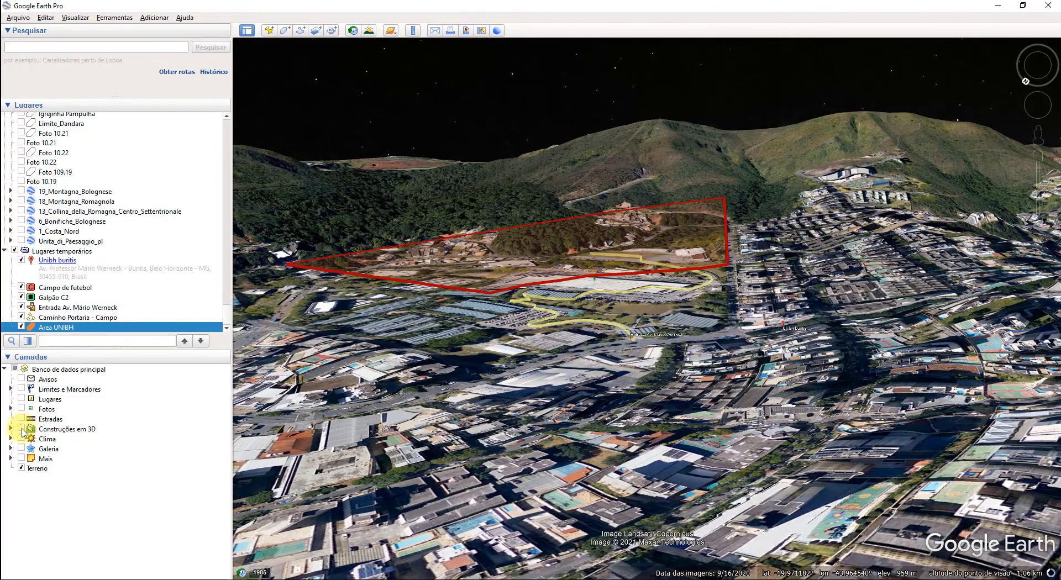
click(21, 428)
middle_drag(385, 283, 492, 359)
drag(491, 359, 606, 422)
middle_drag(606, 422, 577, 431)
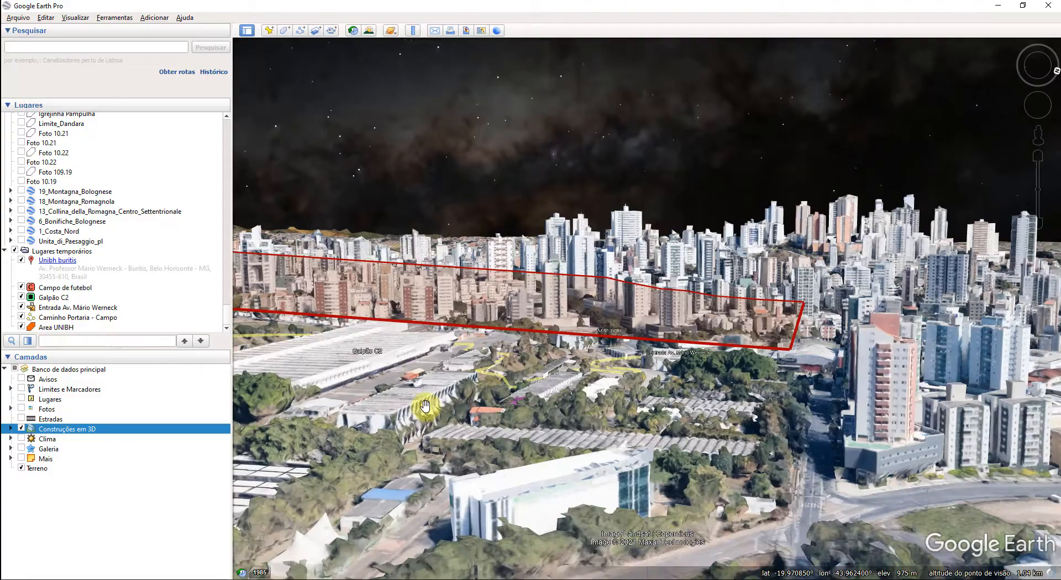
middle_drag(424, 406, 608, 406)
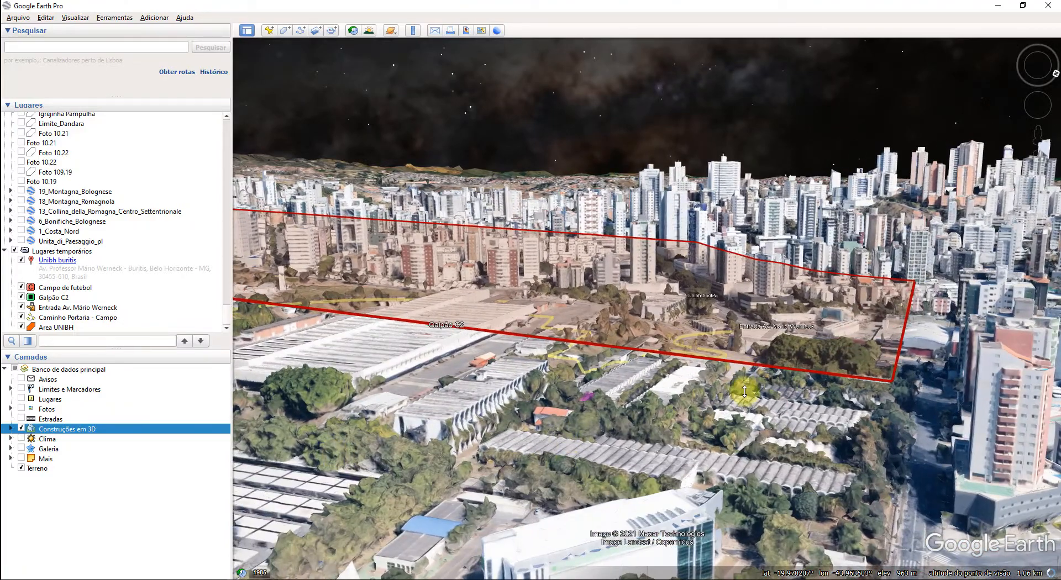
middle_drag(745, 391, 818, 397)
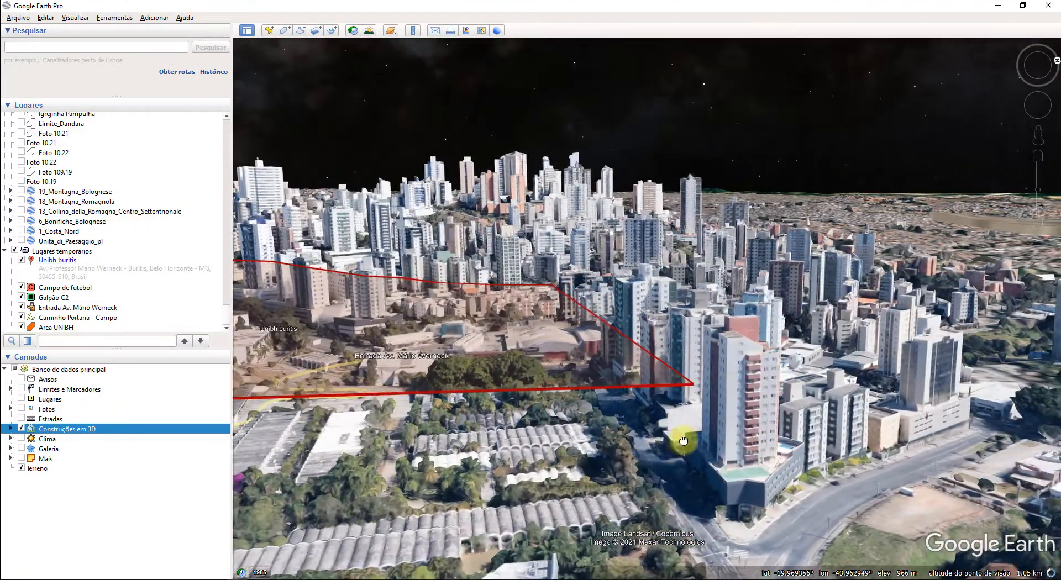
Step: Examine the raised Area UNIBH polygon around the campus from ground-level, oblique and elevated viewpoints
middle_drag(683, 441, 607, 463)
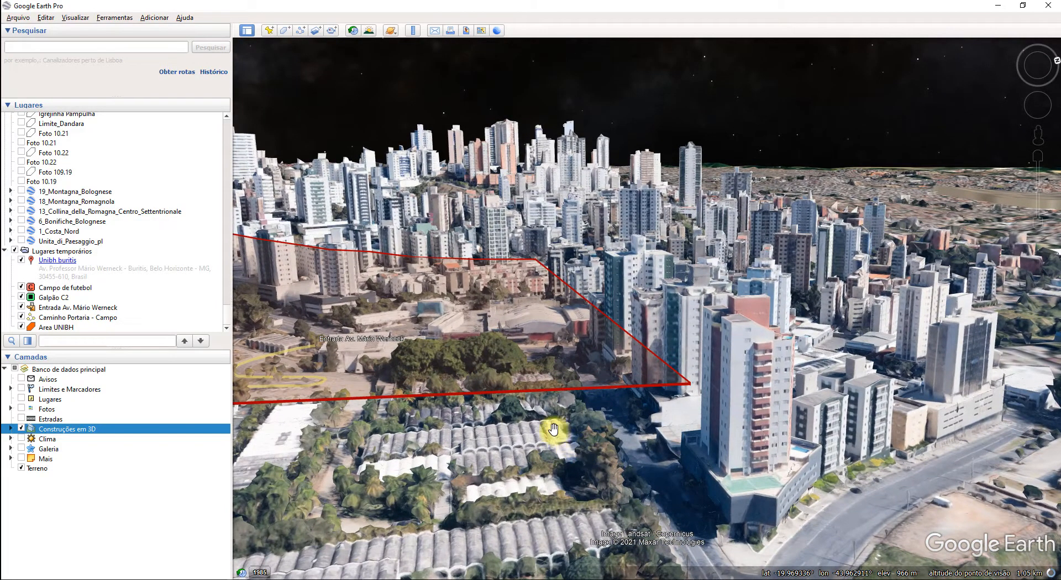
middle_drag(553, 430, 579, 444)
middle_drag(638, 428, 708, 398)
middle_drag(571, 413, 516, 470)
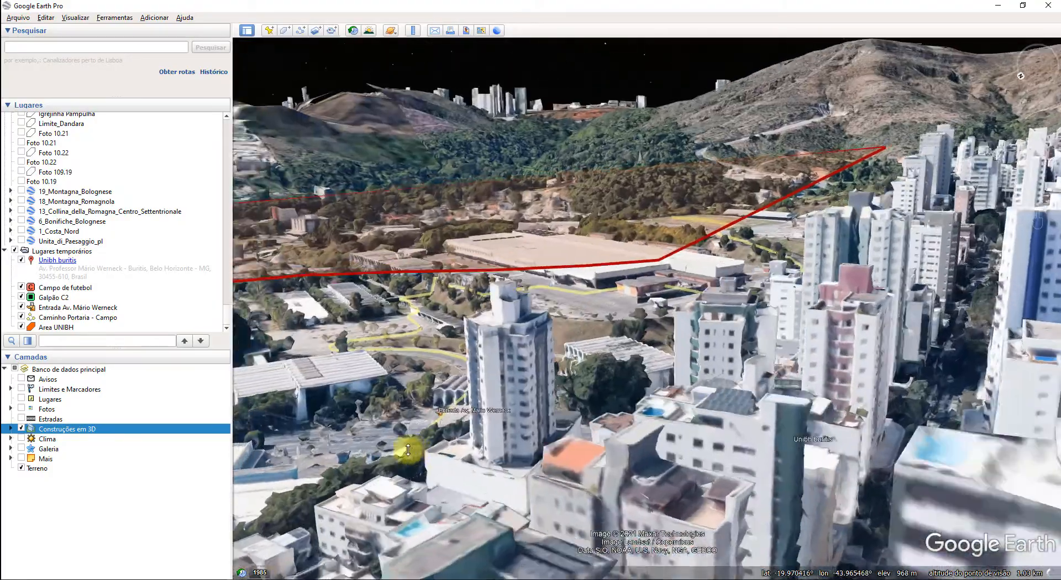
middle_drag(408, 449, 504, 359)
drag(611, 320, 595, 354)
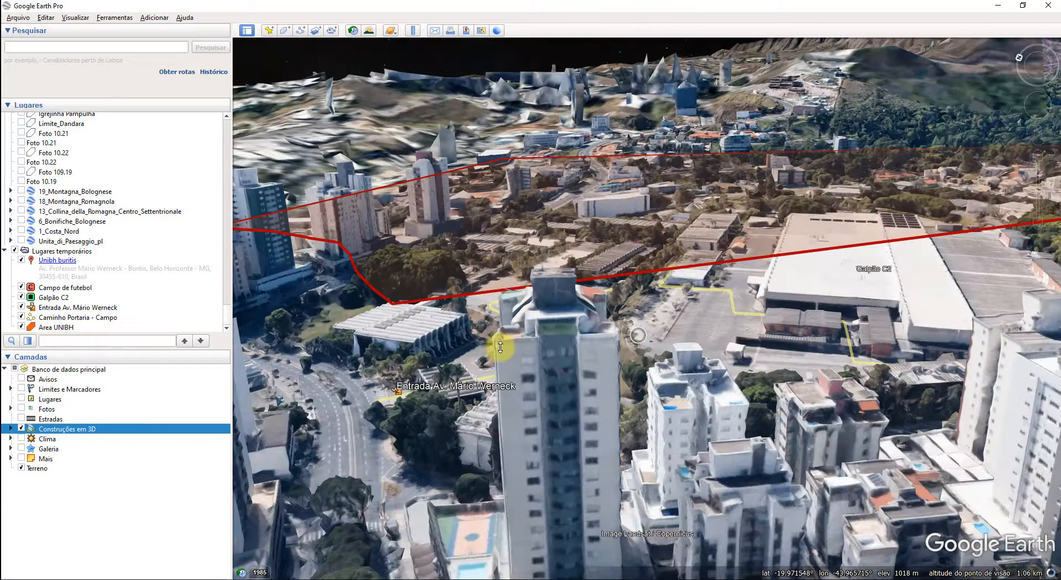
drag(500, 347, 583, 251)
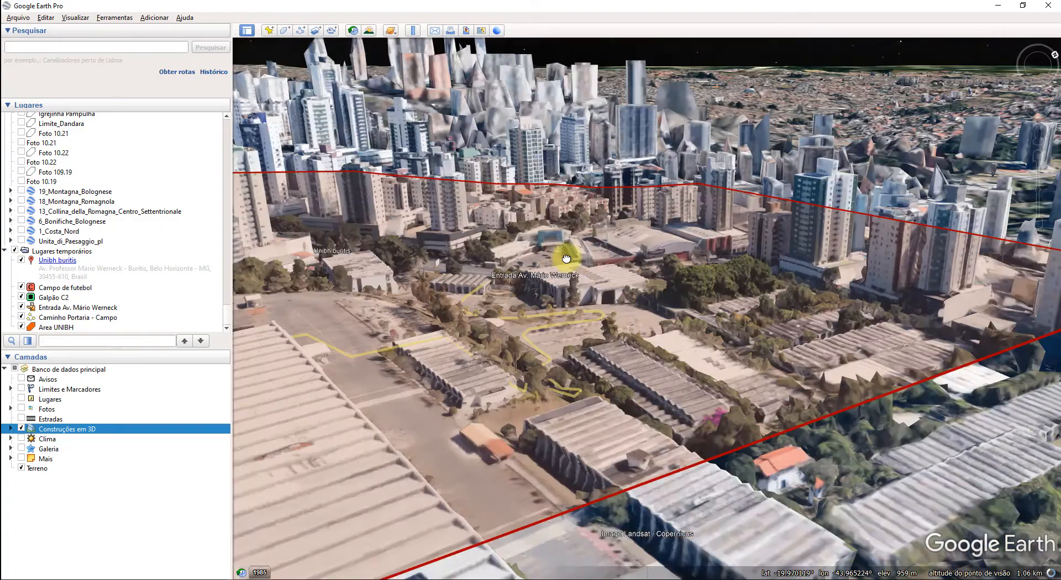
middle_drag(564, 255, 637, 461)
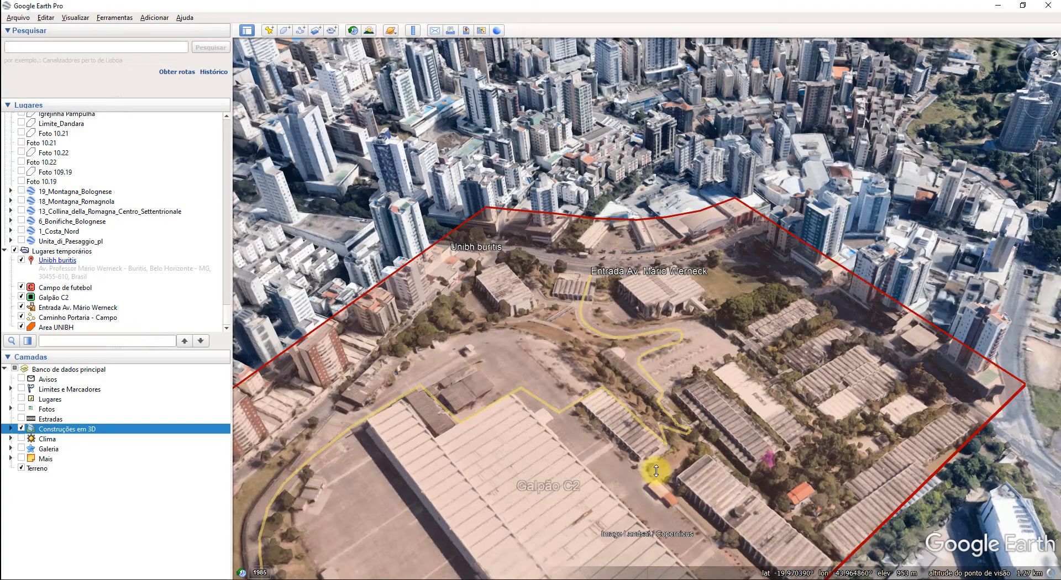
middle_drag(656, 470, 663, 421)
Step: Edit the Area UNIBH polygon to extend its sides down to the ground (Alongar laterais até o solo) and save the change
click(55, 329)
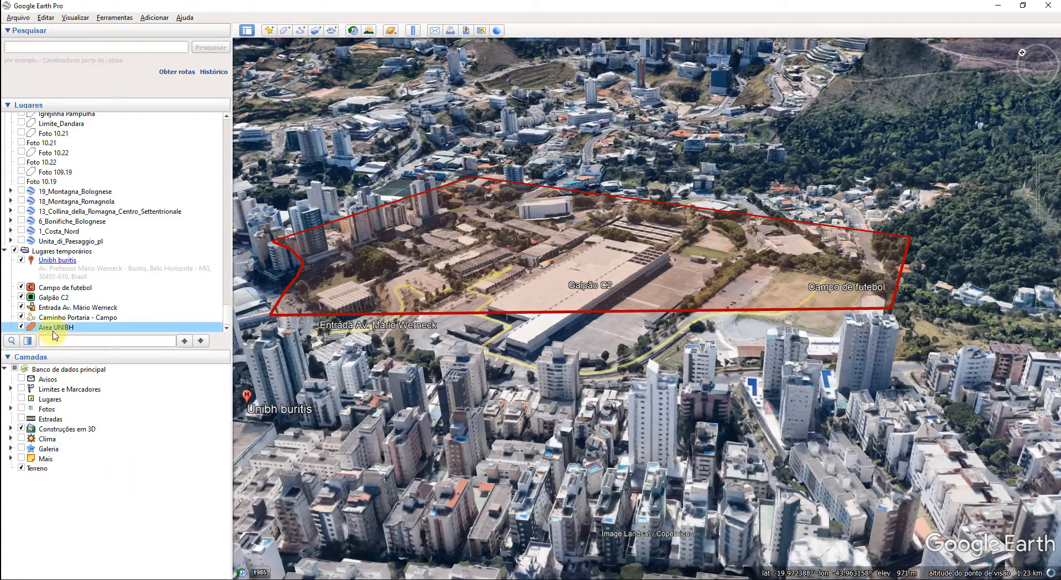
right_click(55, 332)
click(113, 460)
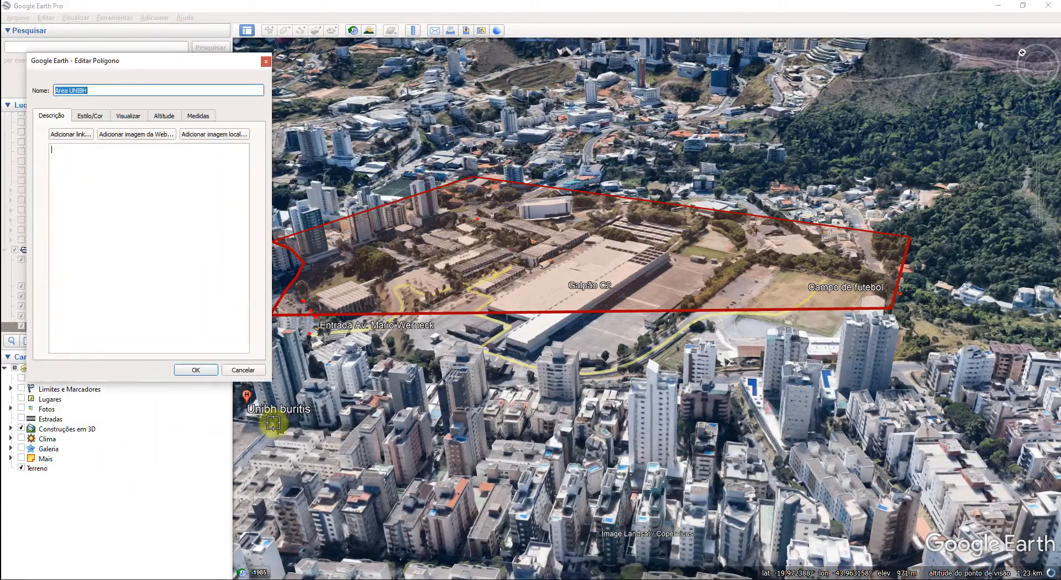
click(202, 119)
click(167, 117)
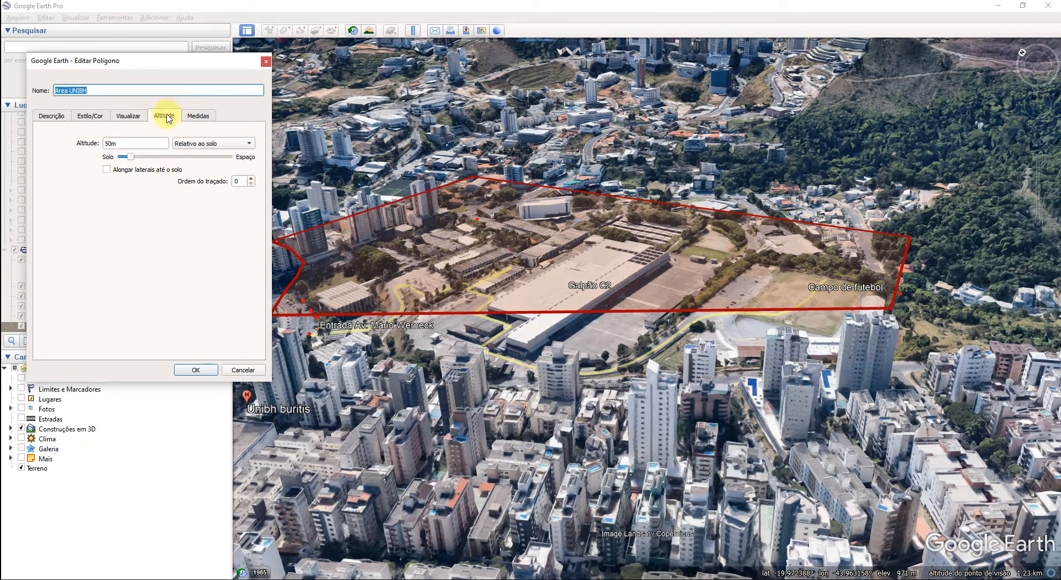
click(106, 169)
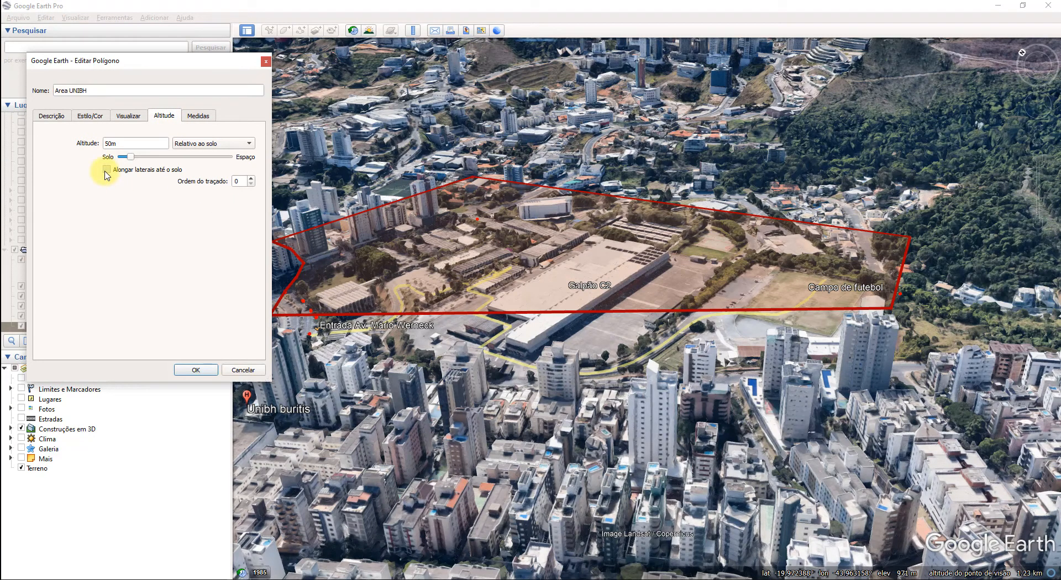
click(196, 371)
drag(269, 310, 561, 412)
Step: Turn off Alongar laterais até o solo for the Area UNIBH polygon, set its altitude mode to Presa ao solo and save
right_click(67, 327)
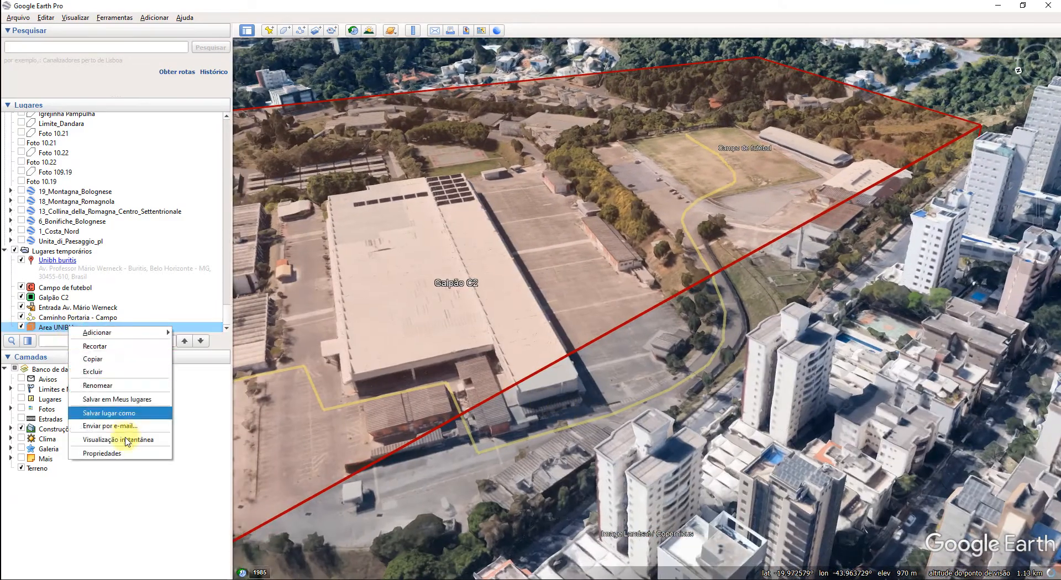
click(166, 442)
click(168, 118)
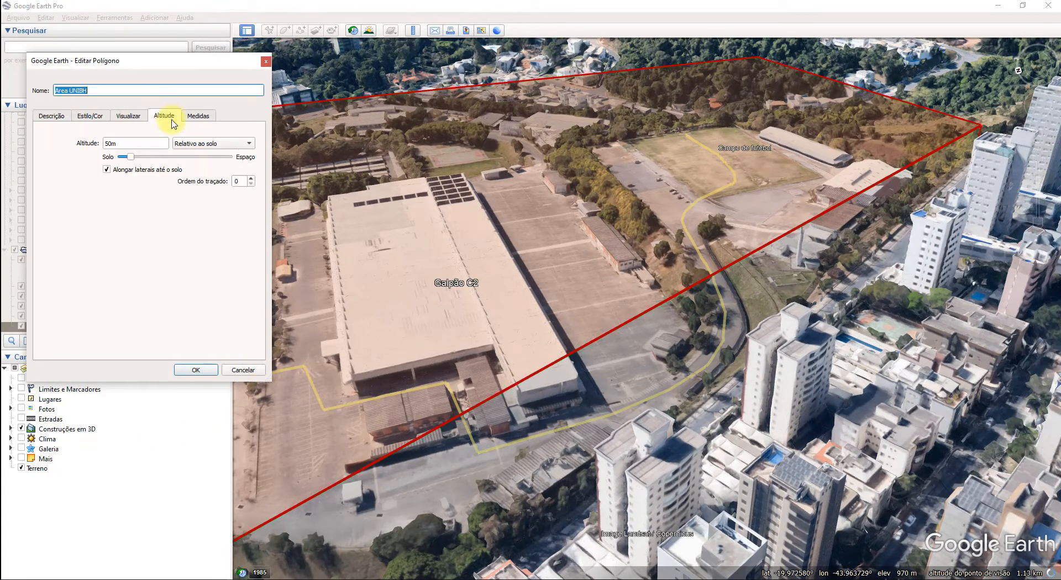
click(121, 168)
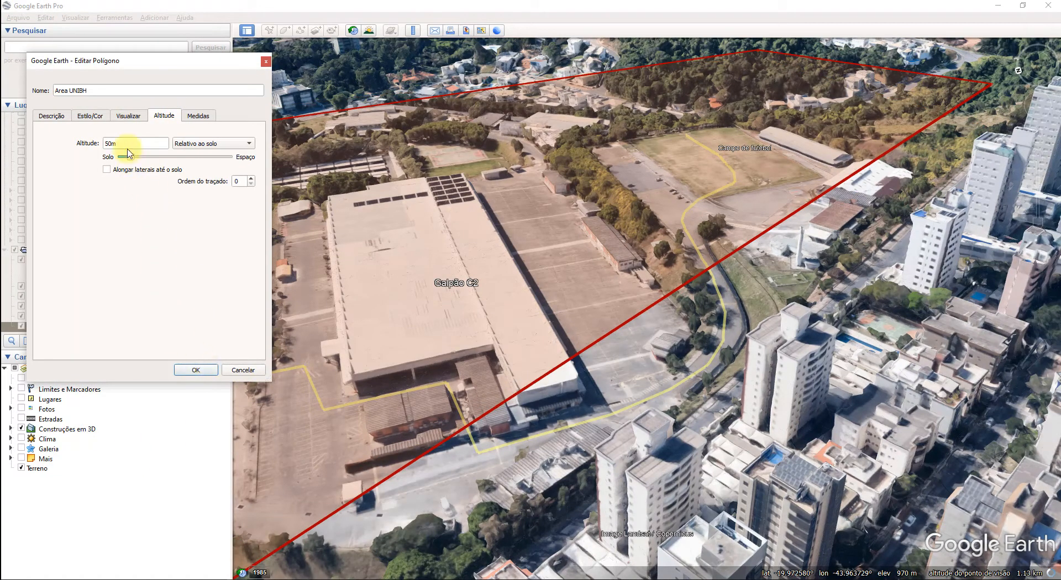
click(194, 145)
click(208, 117)
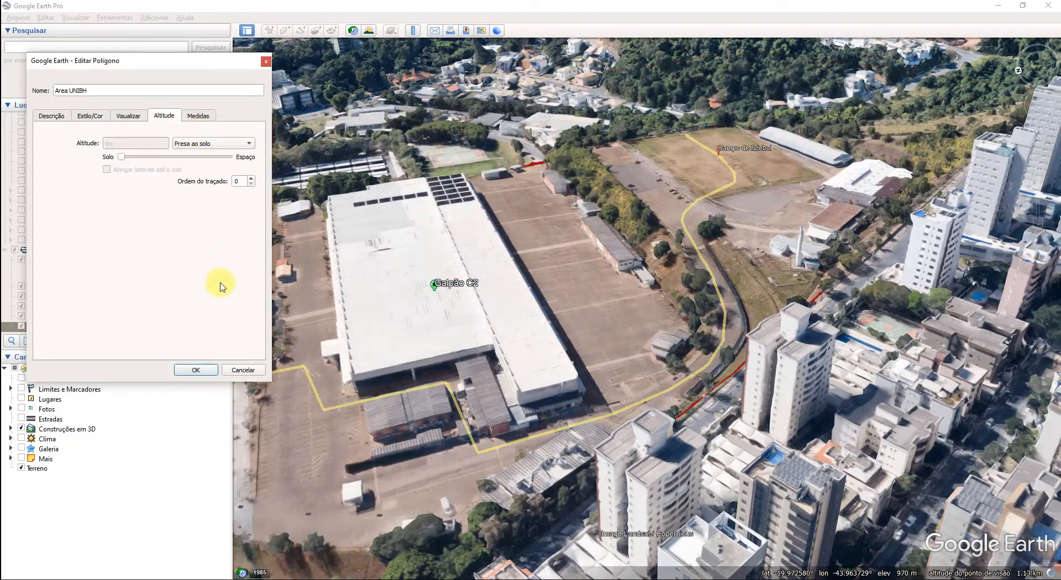
click(196, 370)
Step: Start a new polygon and outline a four-corner rectangle in the middle of the football field, fine-tuning two of its corners
drag(545, 173, 391, 351)
middle_drag(465, 368, 405, 191)
click(285, 30)
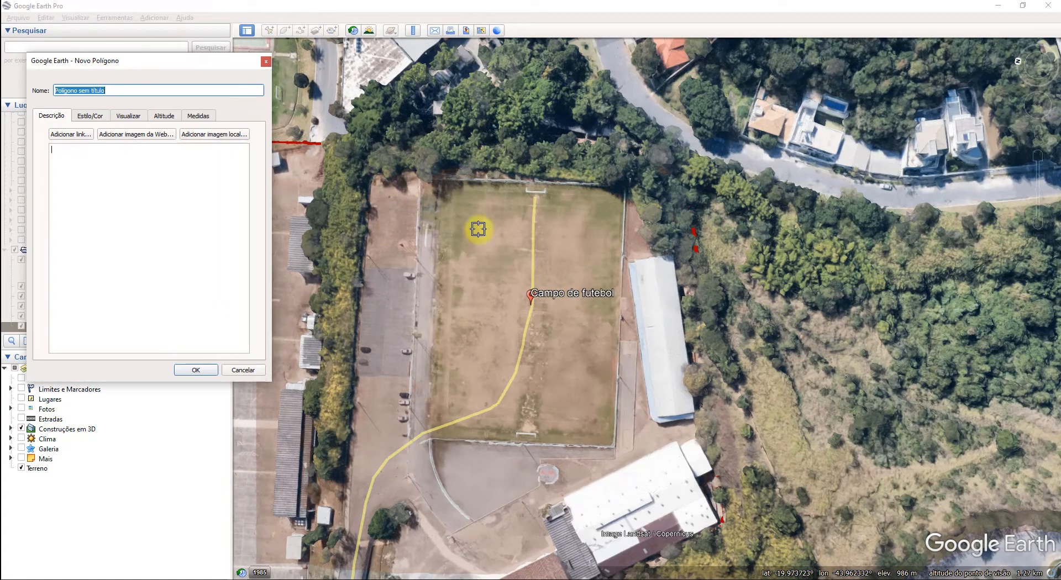
click(471, 255)
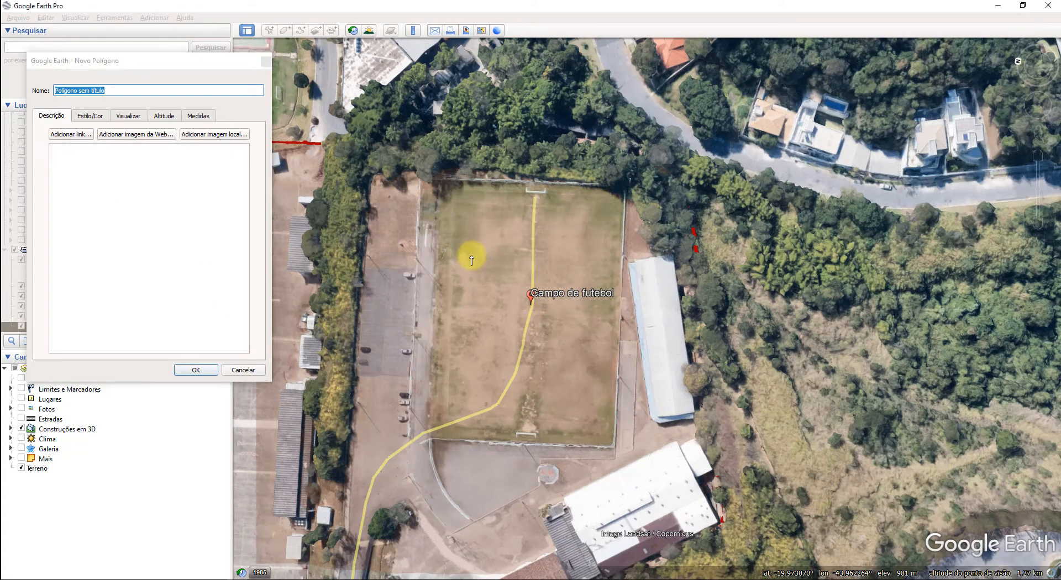
click(581, 254)
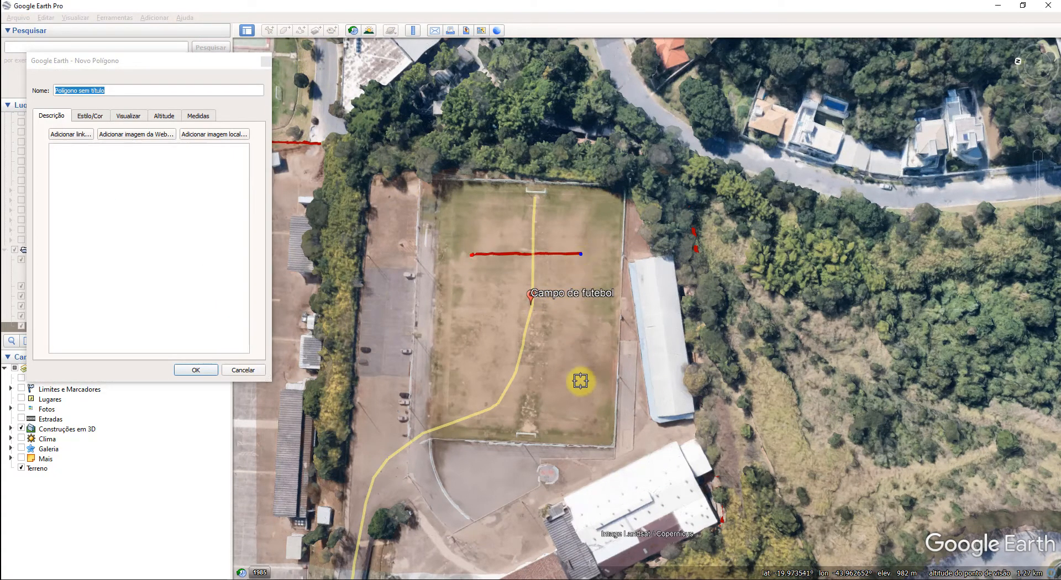
click(581, 381)
click(468, 379)
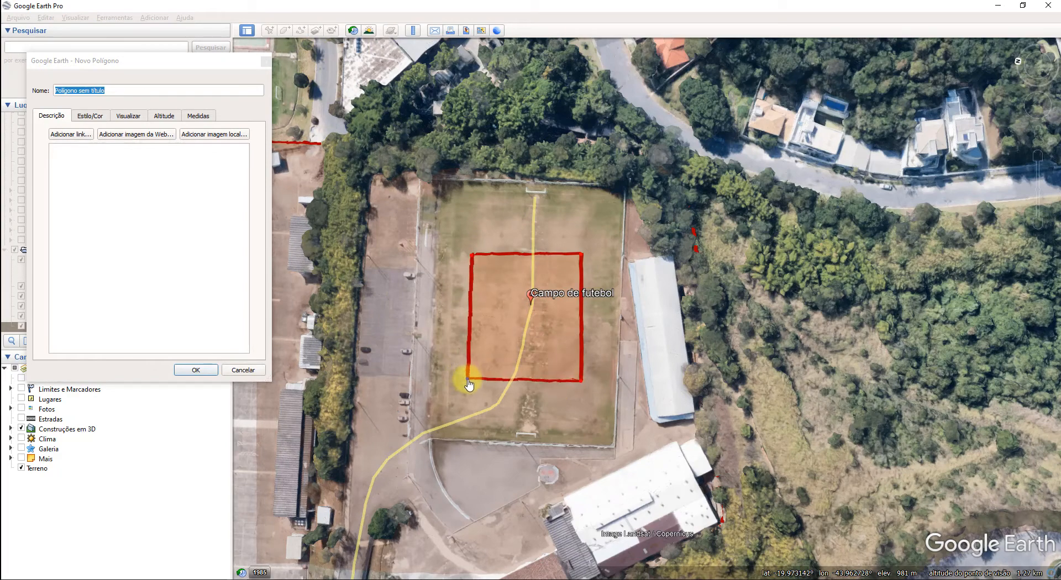
drag(580, 381, 578, 385)
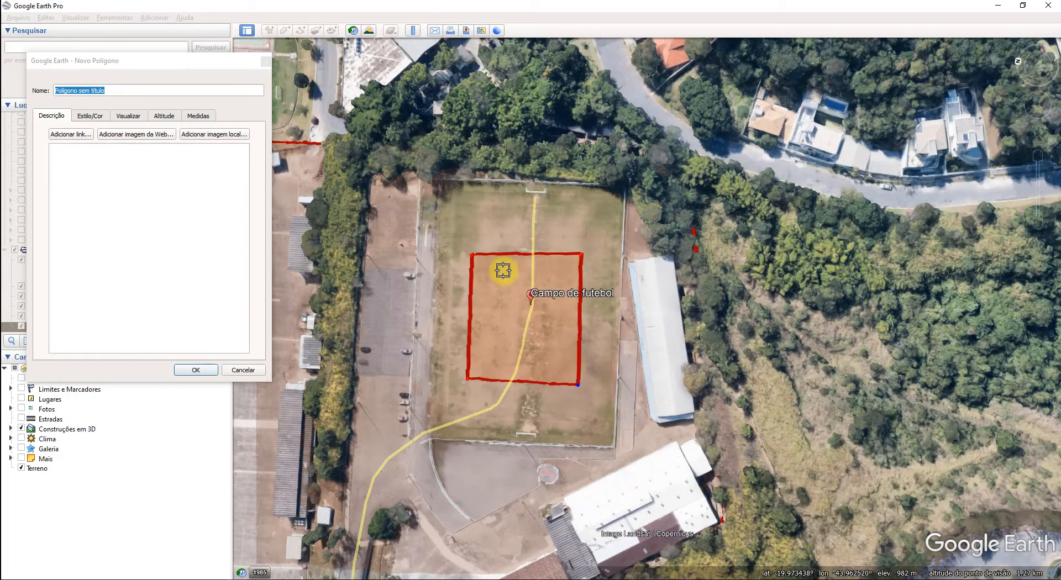
drag(474, 253, 475, 250)
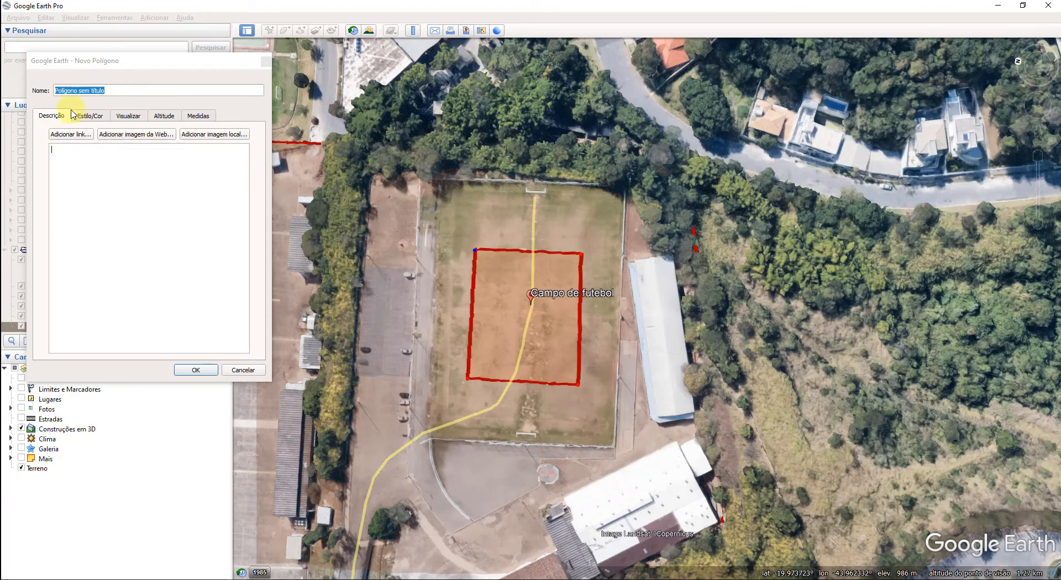
Step: Give the new football-field polygon a grey area fill and a black (#000000) outline
click(88, 117)
click(78, 195)
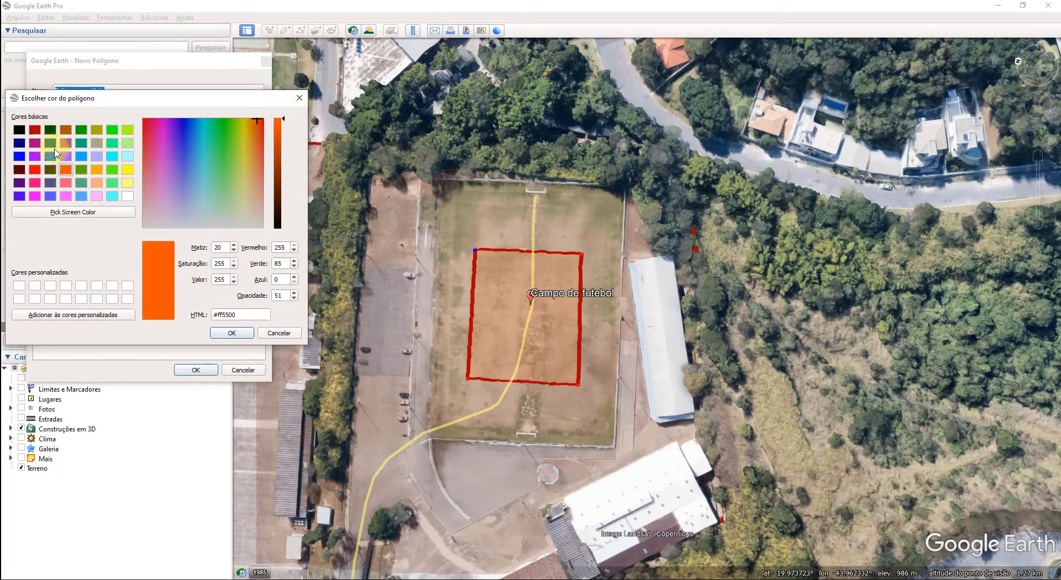
click(127, 196)
drag(282, 114, 279, 156)
click(232, 334)
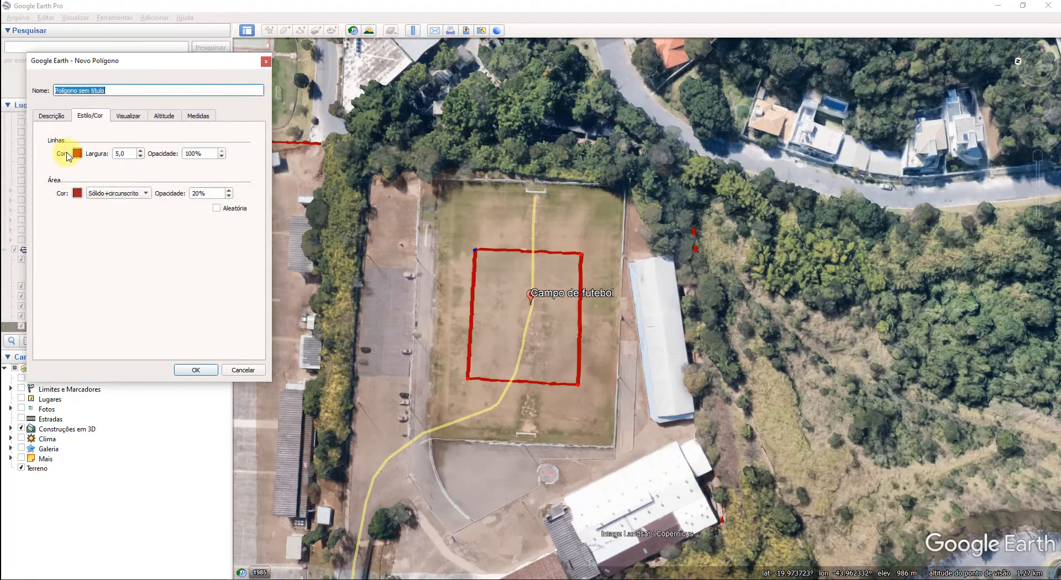
click(79, 148)
drag(285, 158, 280, 331)
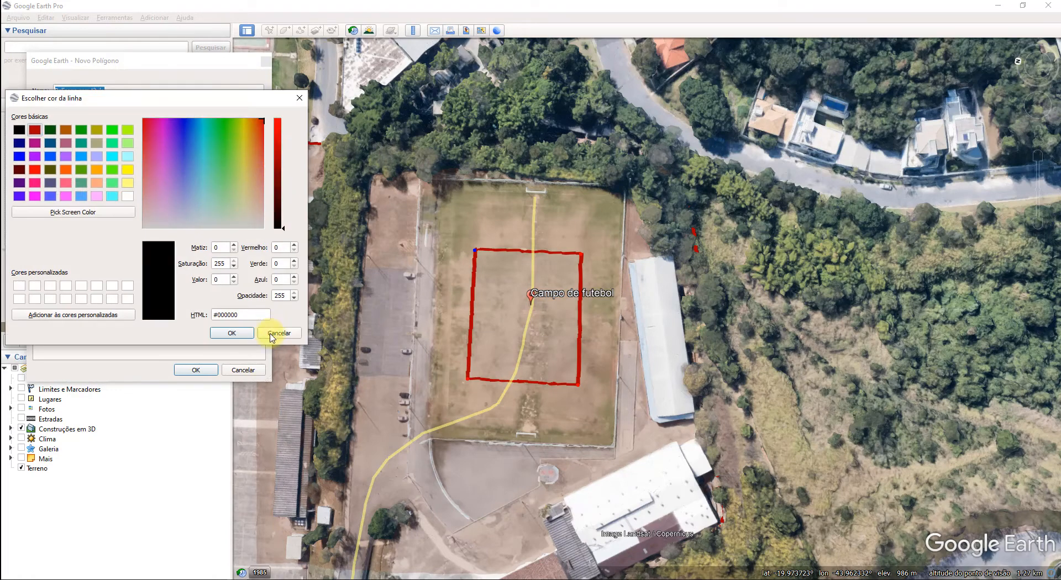
click(235, 333)
Step: Set the new polygon's altitude to 60 m Relativo ao solo, extend its sides to the ground and save it
click(166, 114)
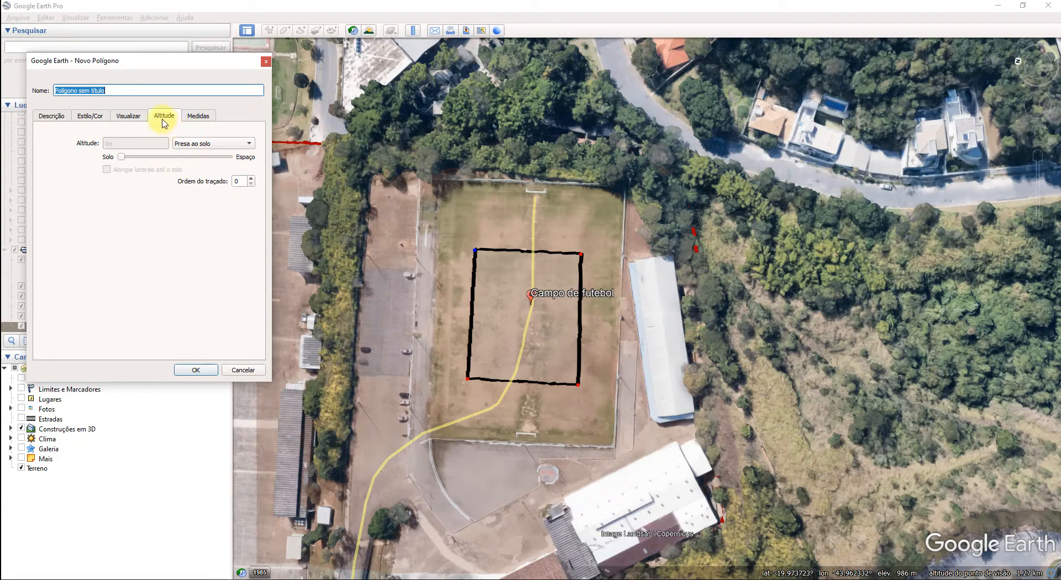
click(210, 144)
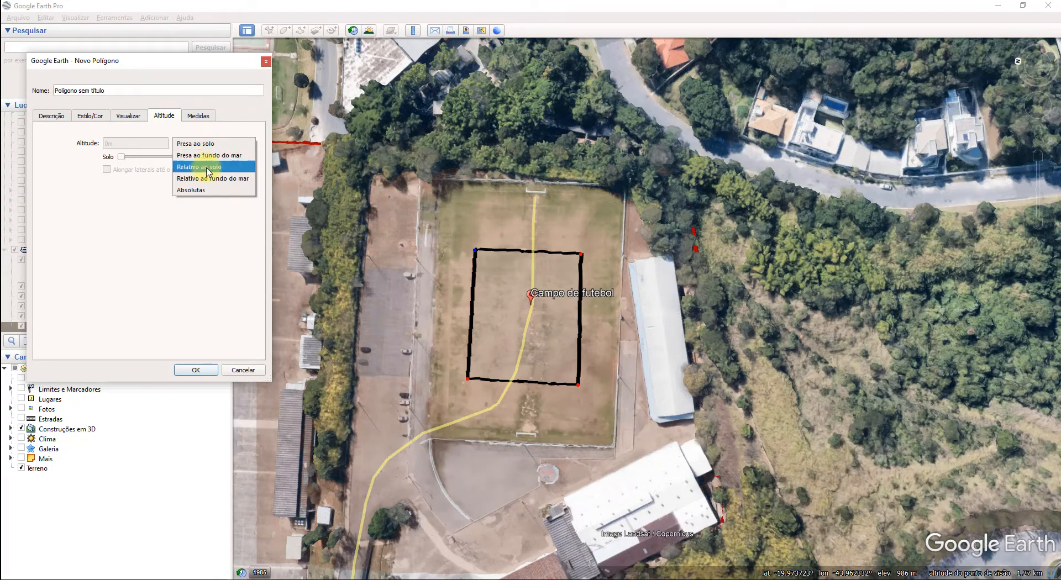
click(207, 168)
drag(130, 143, 11, 141)
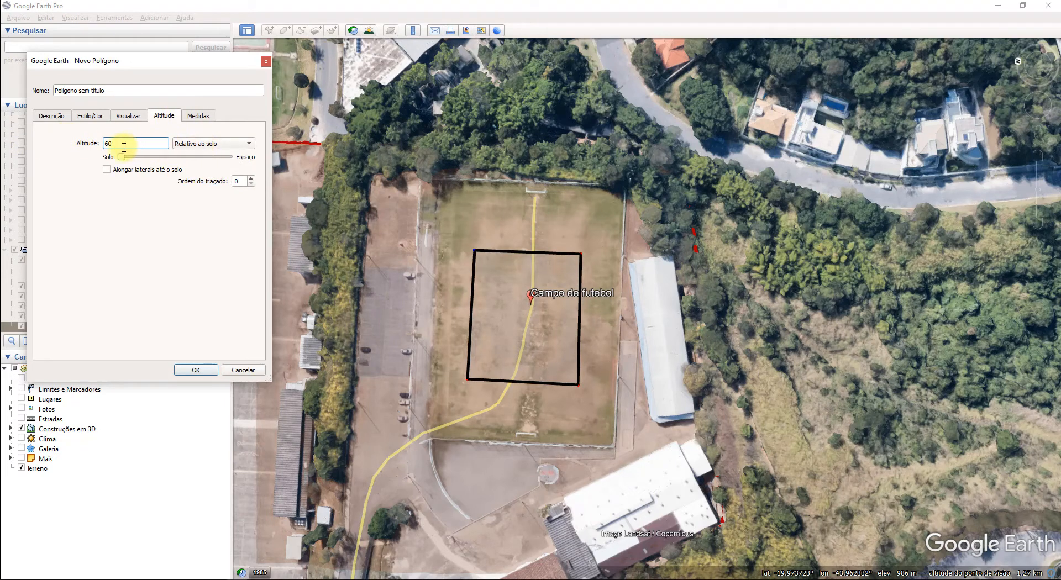
click(107, 169)
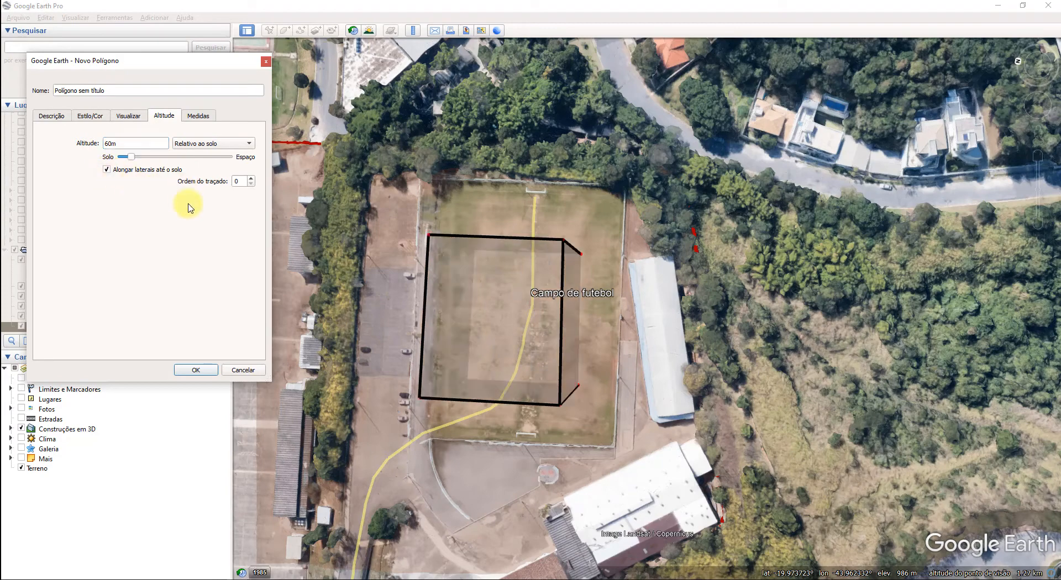
click(194, 372)
Step: Edit the raised football-field polygon's style to set its area opacity to 70% and save the change
drag(426, 348, 517, 337)
middle_drag(507, 332, 635, 379)
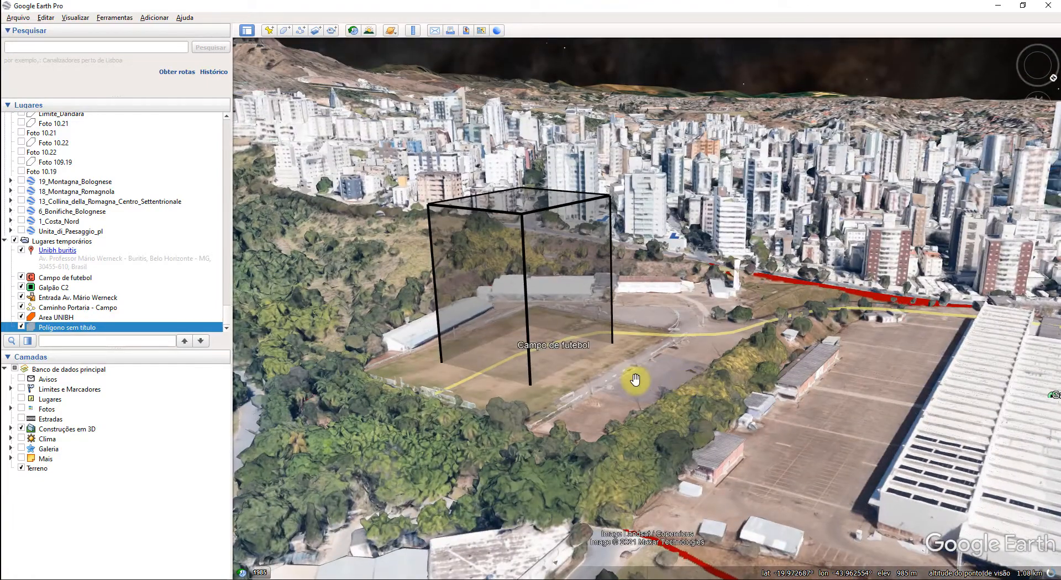
right_click(65, 327)
click(116, 455)
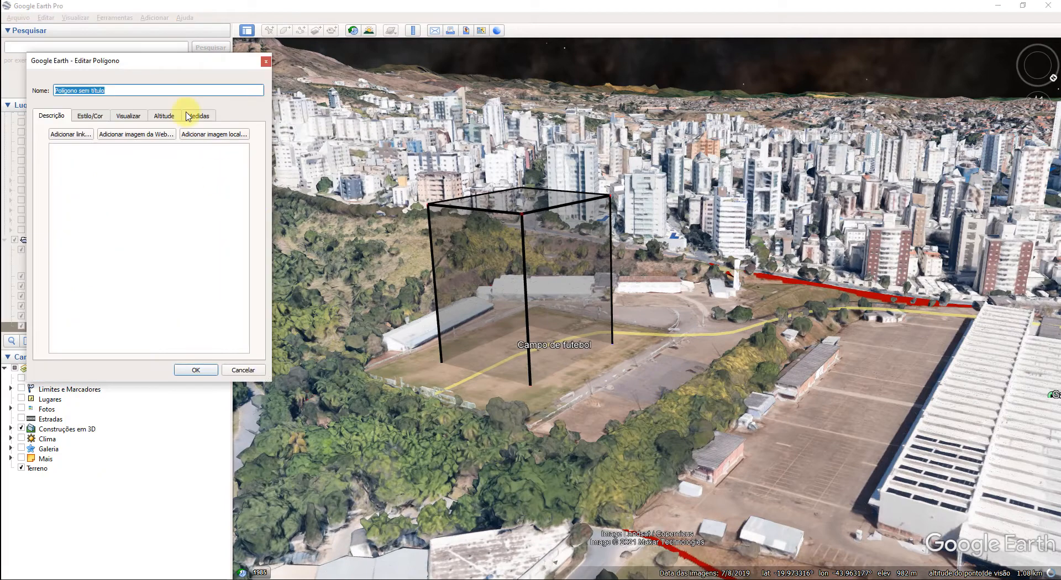
click(129, 116)
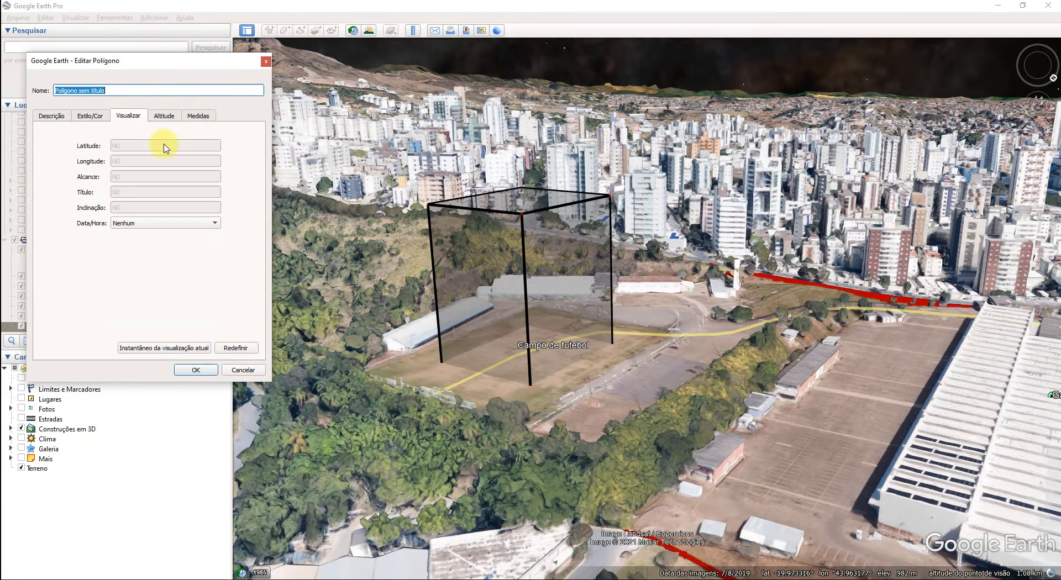
click(103, 117)
click(206, 191)
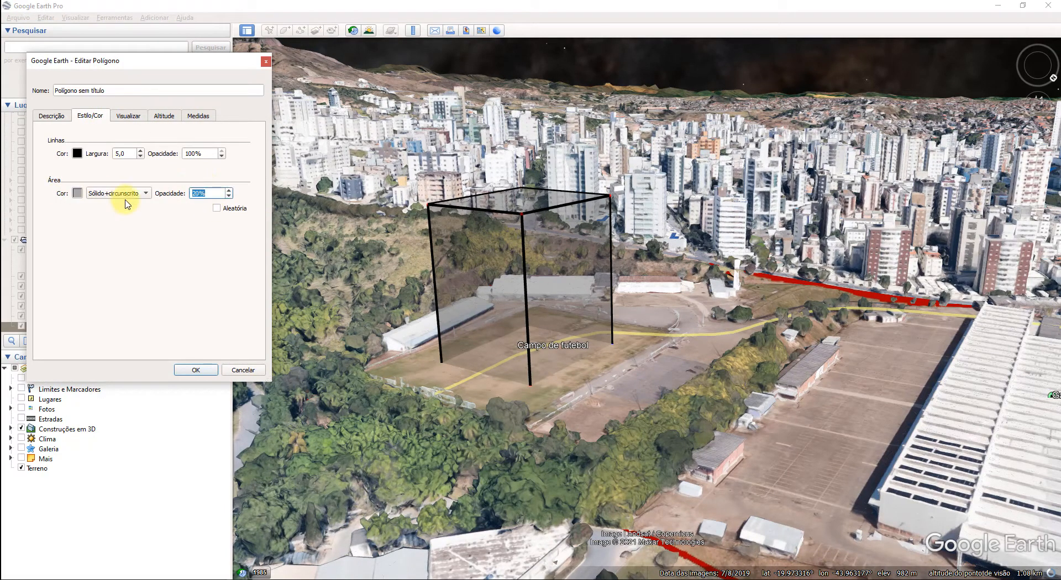
text(70)
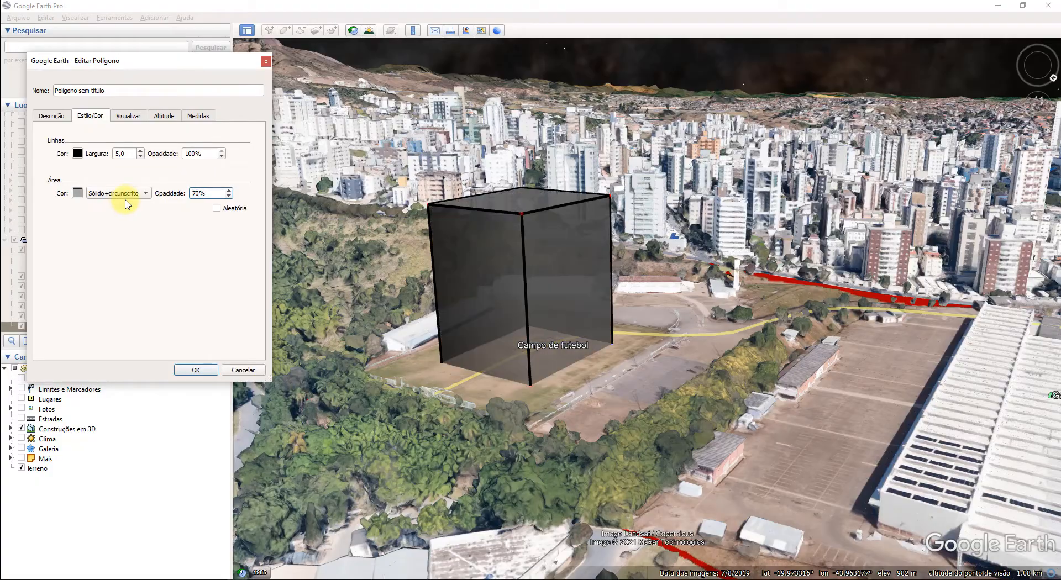
click(197, 370)
Step: Hide the untitled football-field polygon and frame the whole UniBH campus from above
middle_drag(580, 309, 821, 307)
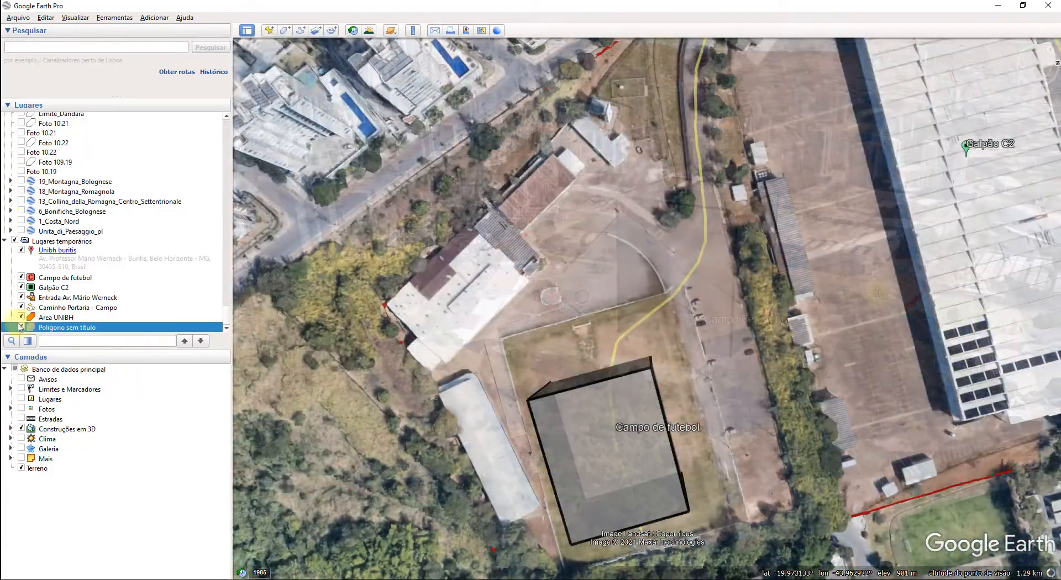
click(21, 326)
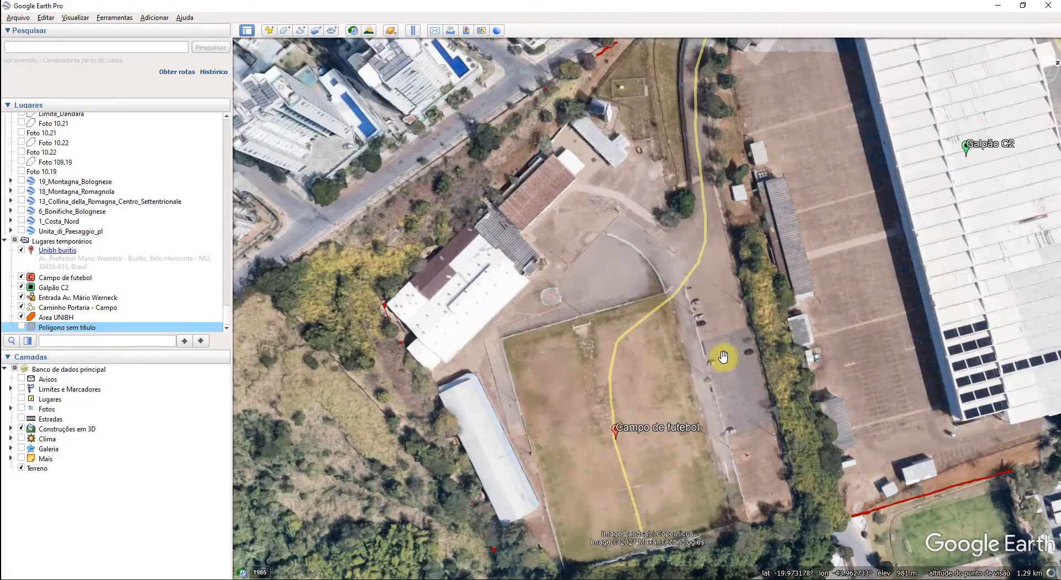
scroll(591, 331, down, 5)
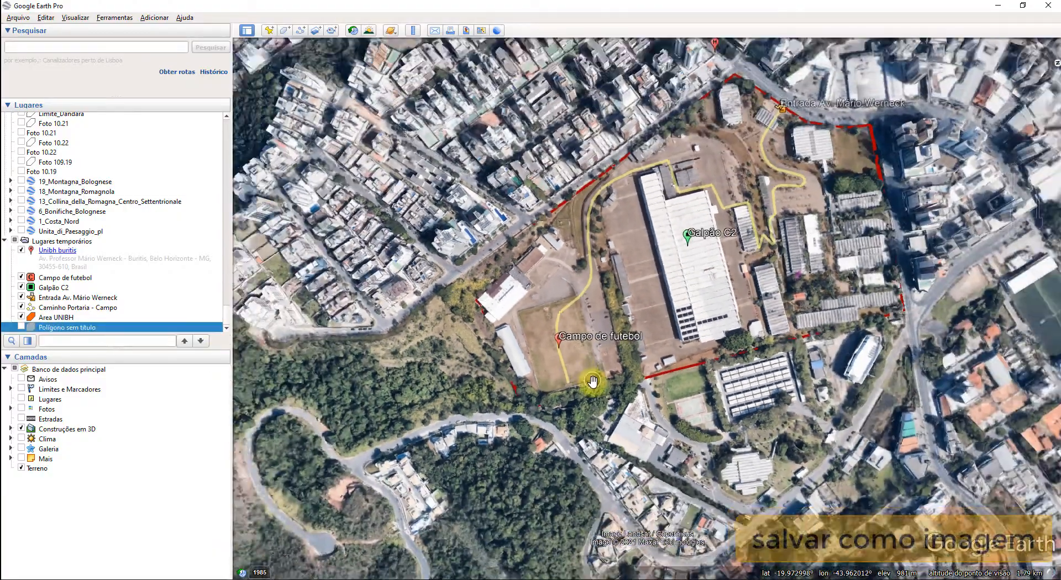
scroll(592, 382, down, 3)
middle_drag(611, 407, 781, 277)
drag(522, 478, 601, 478)
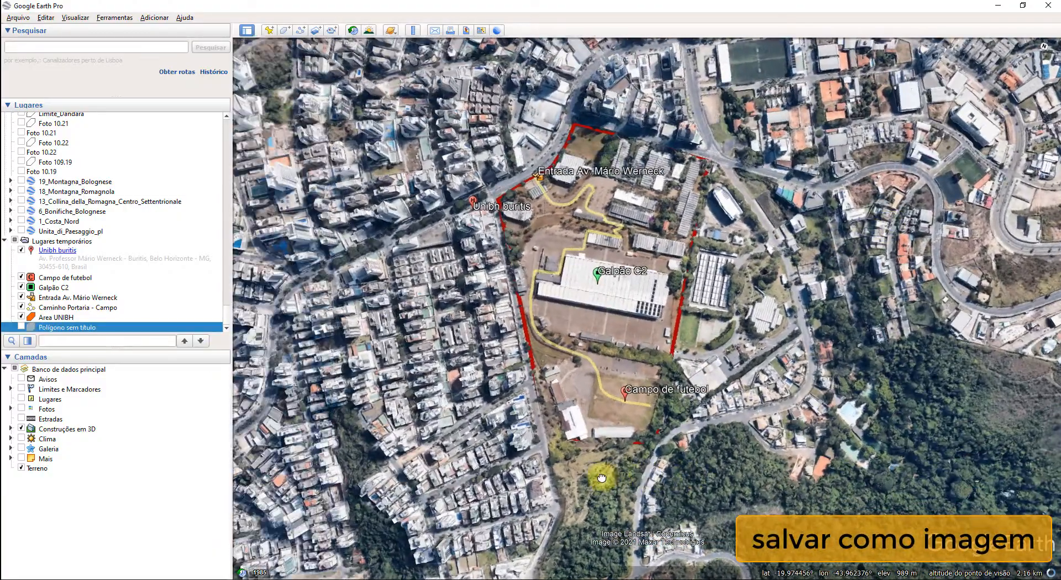
Step: Set up a map image layout titled "UNIBH - Buritis" with the description "Apresenta área do UNIBH - Buritis"
middle_drag(614, 476, 663, 391)
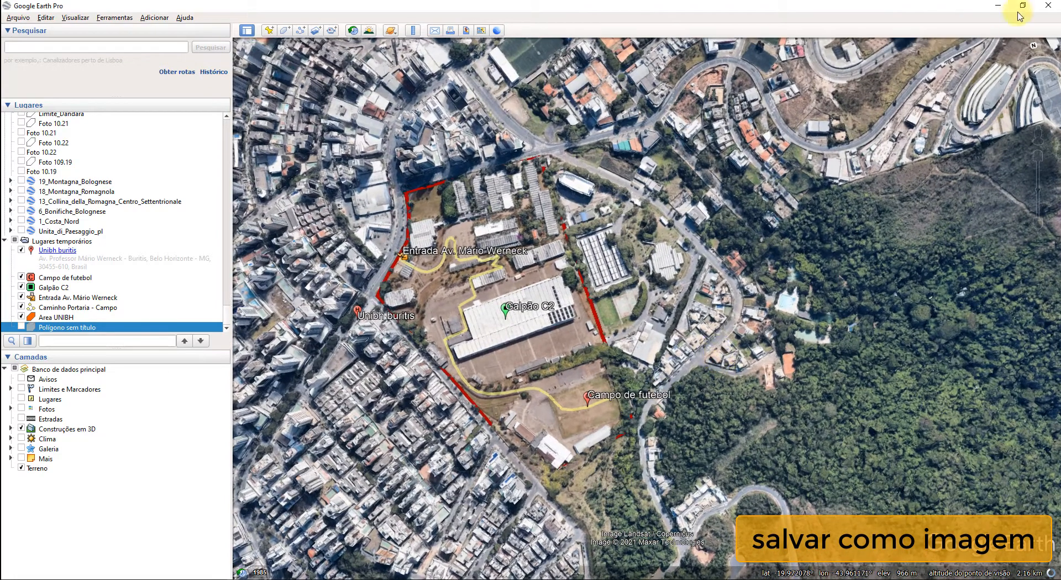
middle_drag(1027, 94, 899, 89)
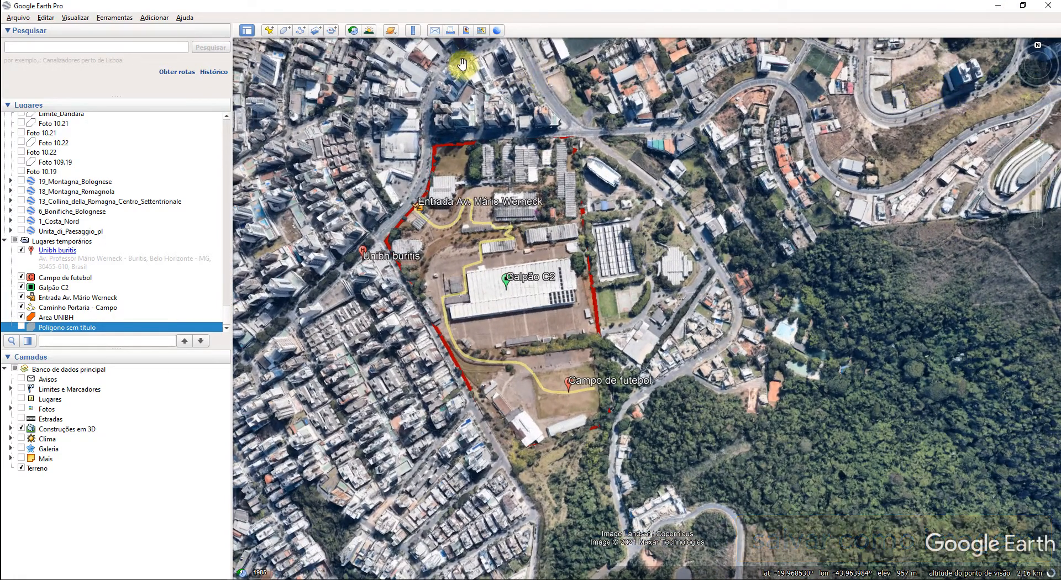
click(466, 31)
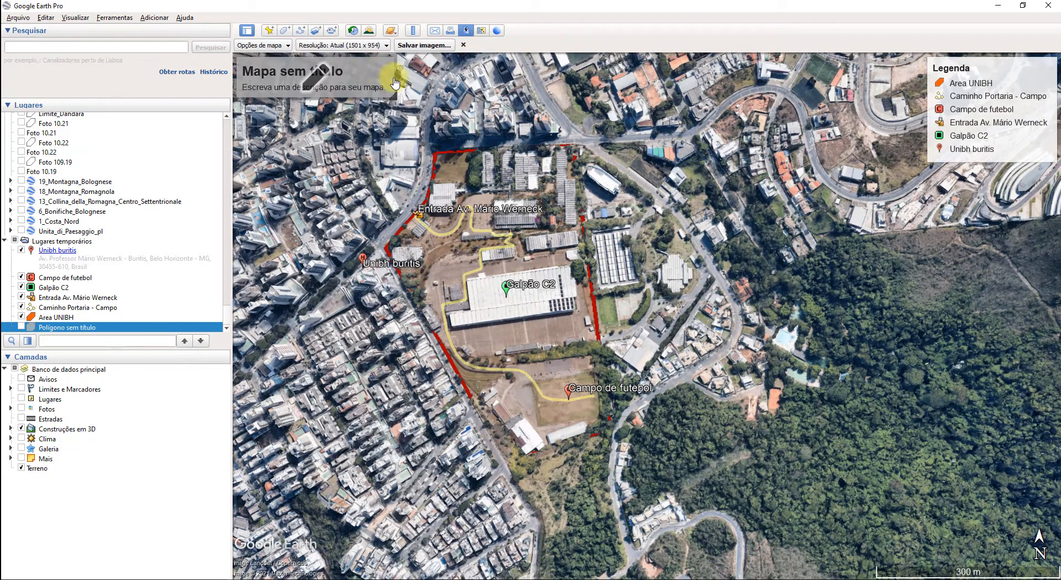
click(339, 83)
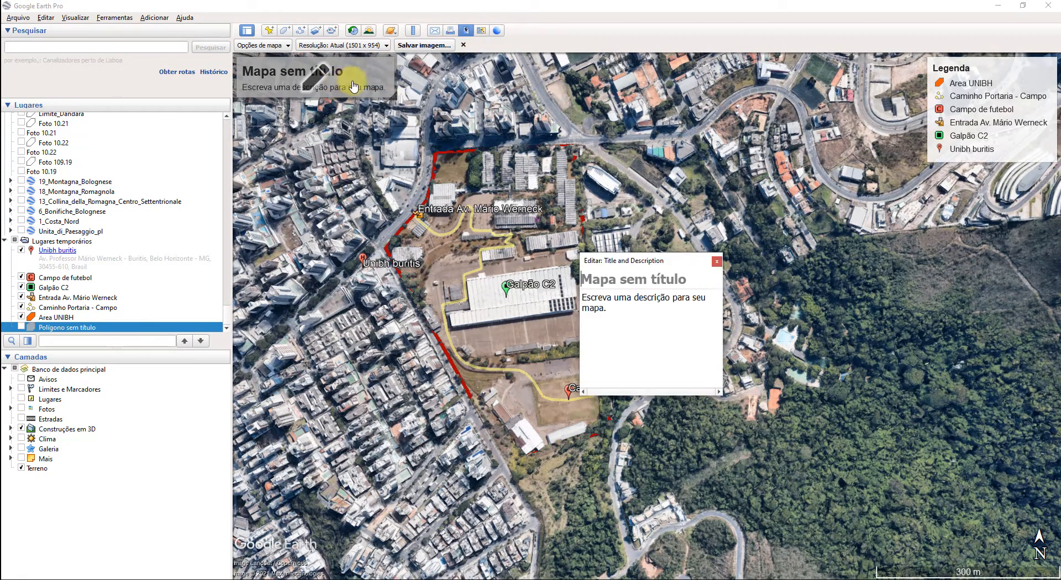
click(665, 282)
text(UNIBH - Buritis)
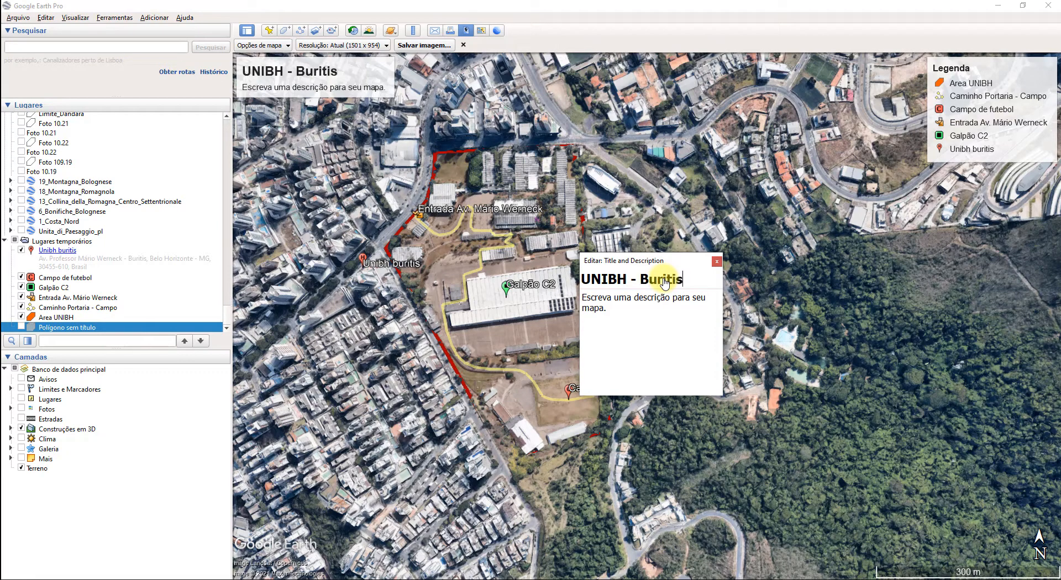
click(608, 310)
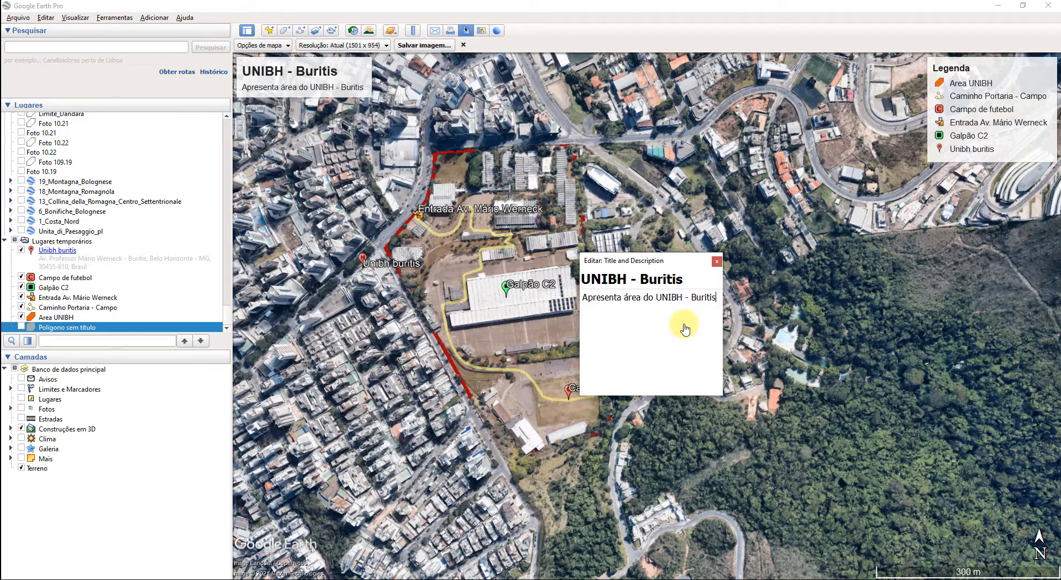
click(717, 261)
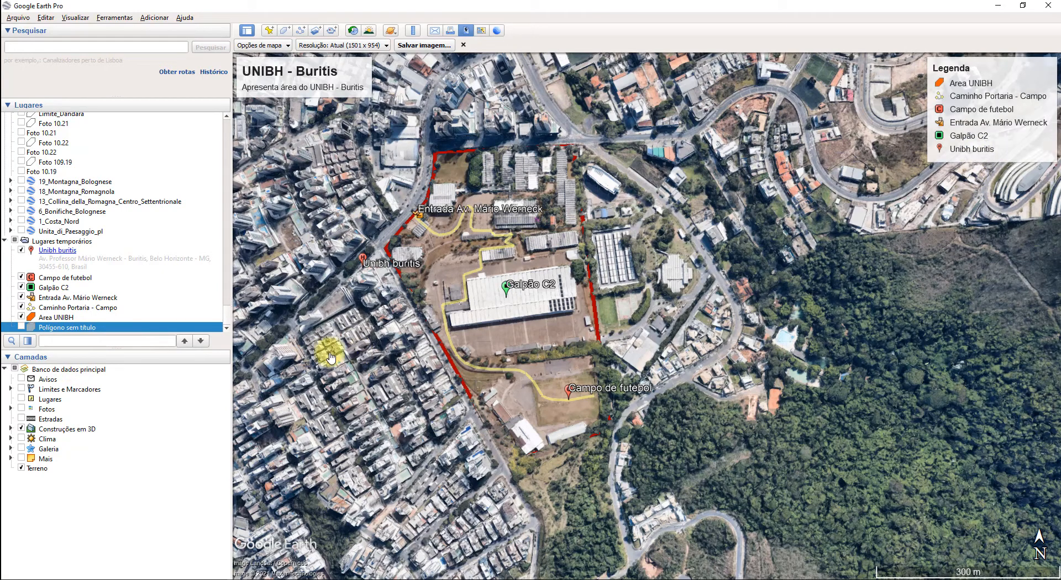
Step: Hide the Area UNIBH polygon on the map and show it again
click(21, 318)
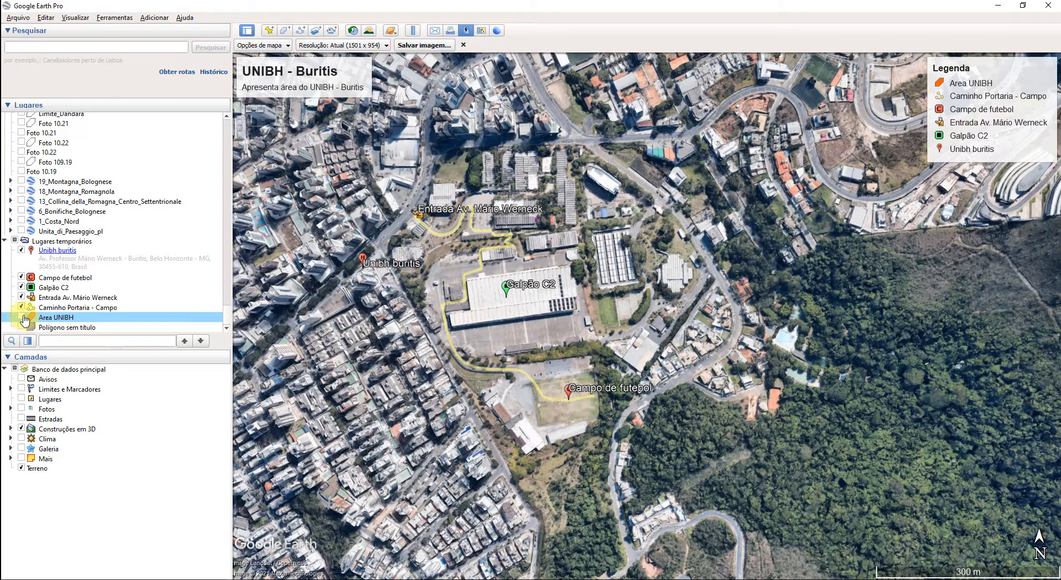
click(21, 318)
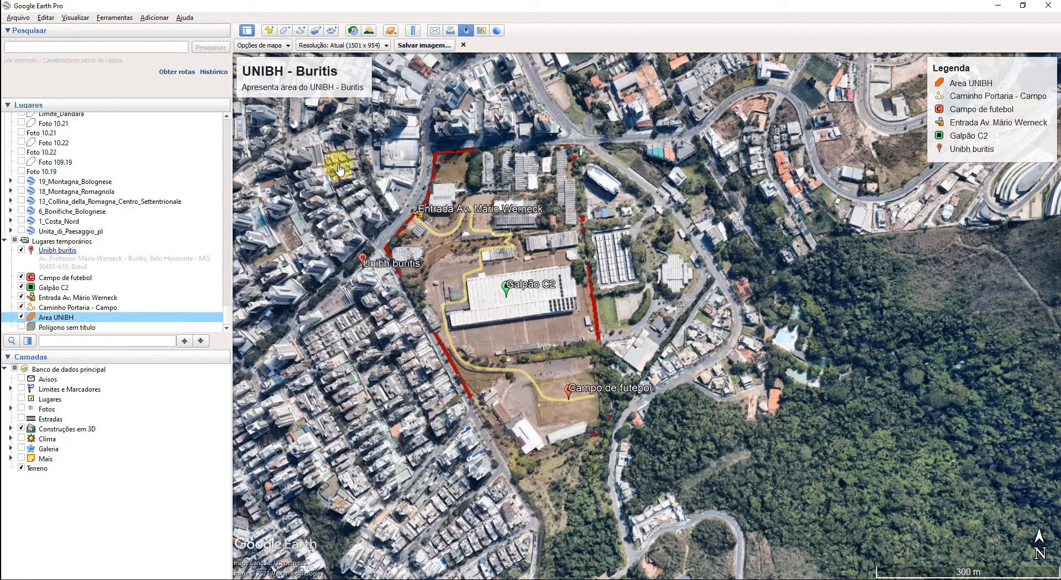
drag(728, 216, 747, 217)
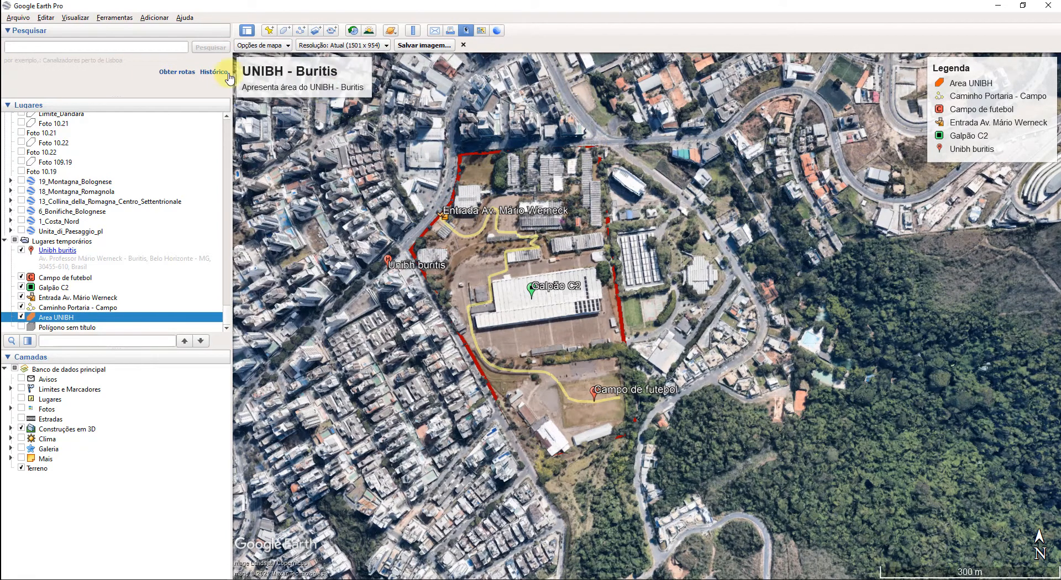
Step: Try the greyscale map style and hide the legend, restoring the coloured style and the legend
click(272, 45)
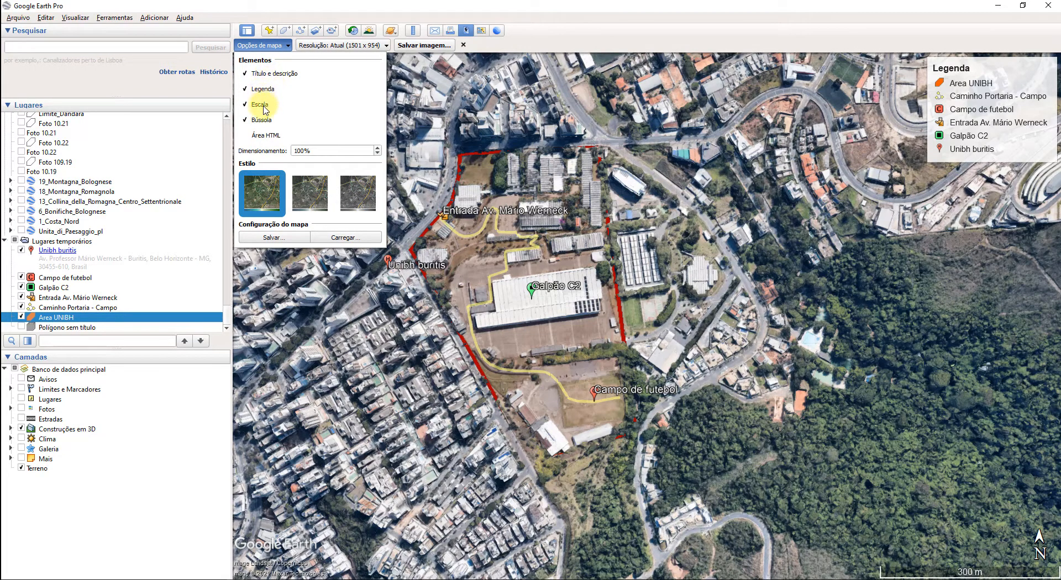
click(320, 207)
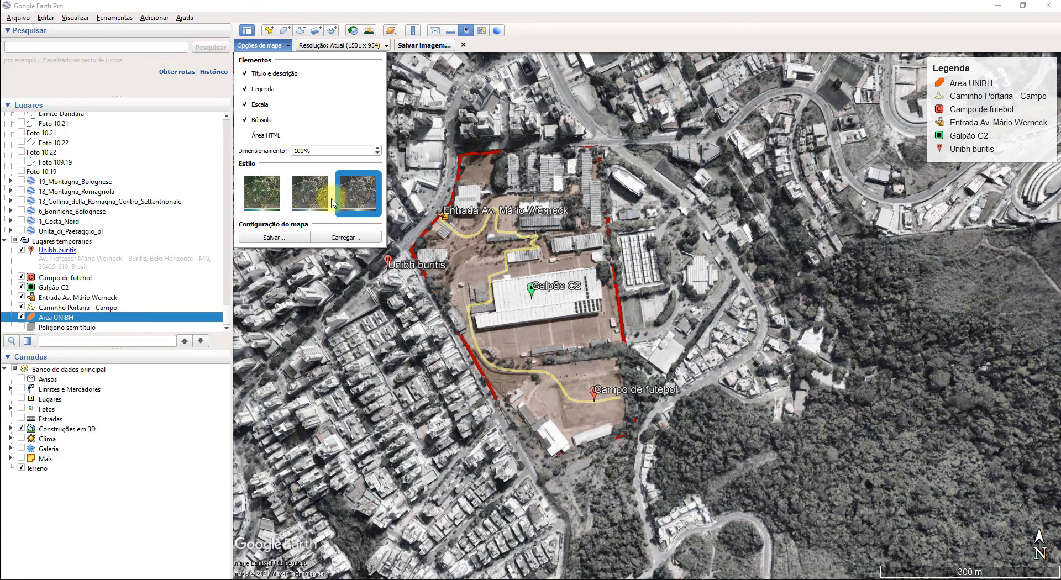
click(269, 196)
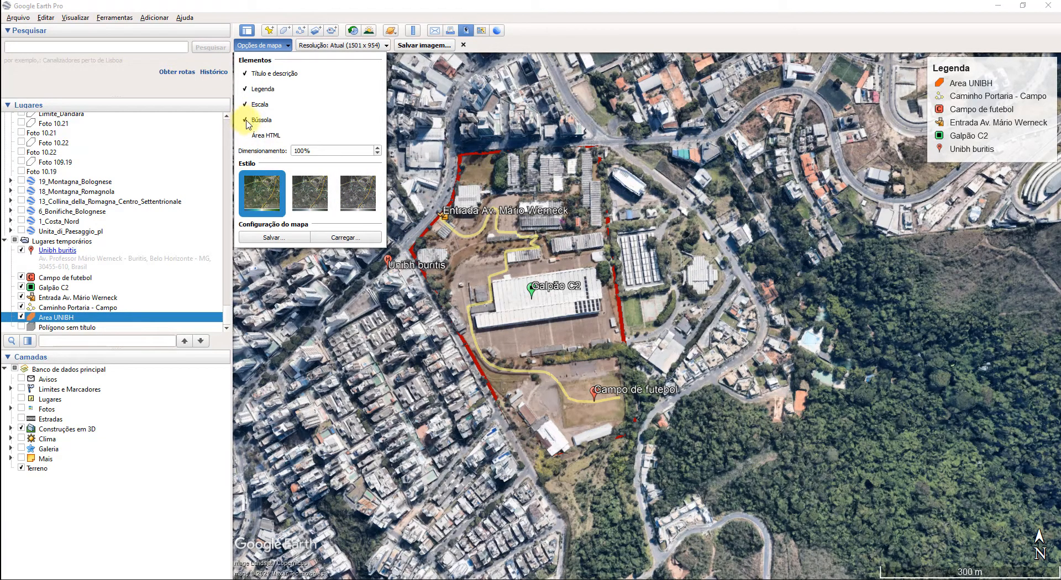
click(244, 89)
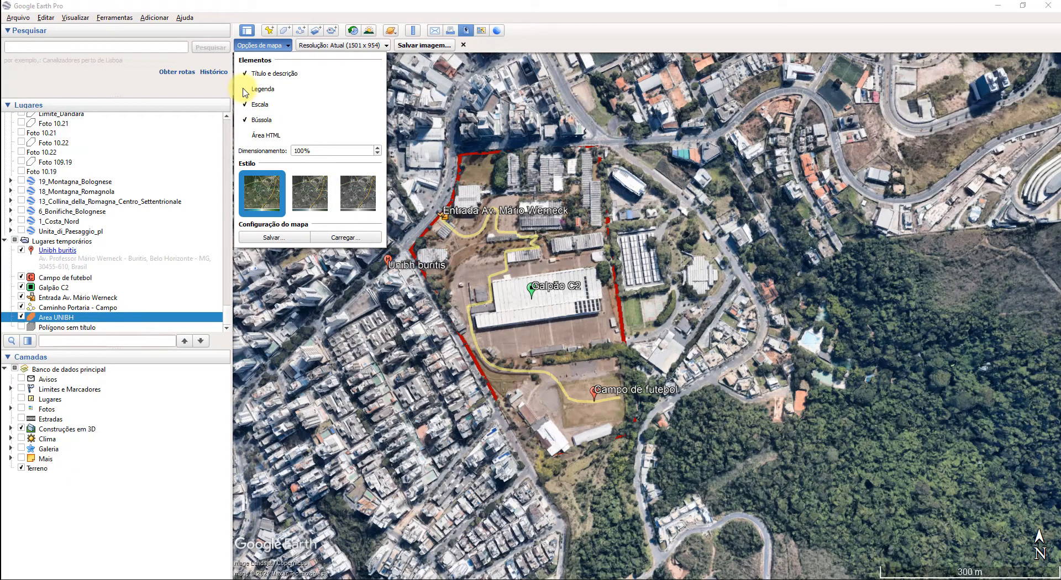
click(244, 89)
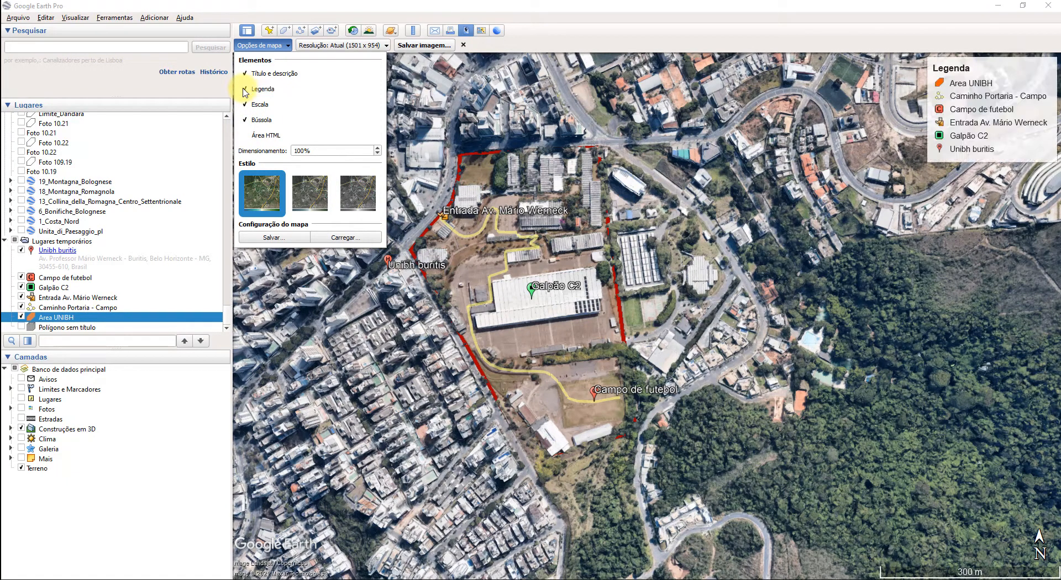
click(547, 49)
Step: Set the map image resolution to 1920x1080 (1080 HD) and frame the UniBH campus within it
click(317, 45)
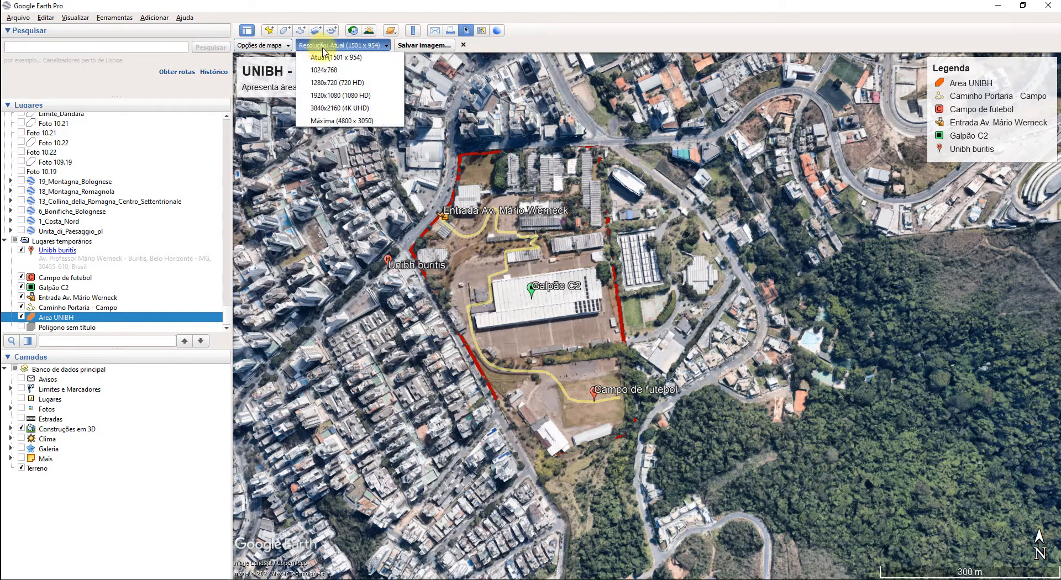
click(373, 96)
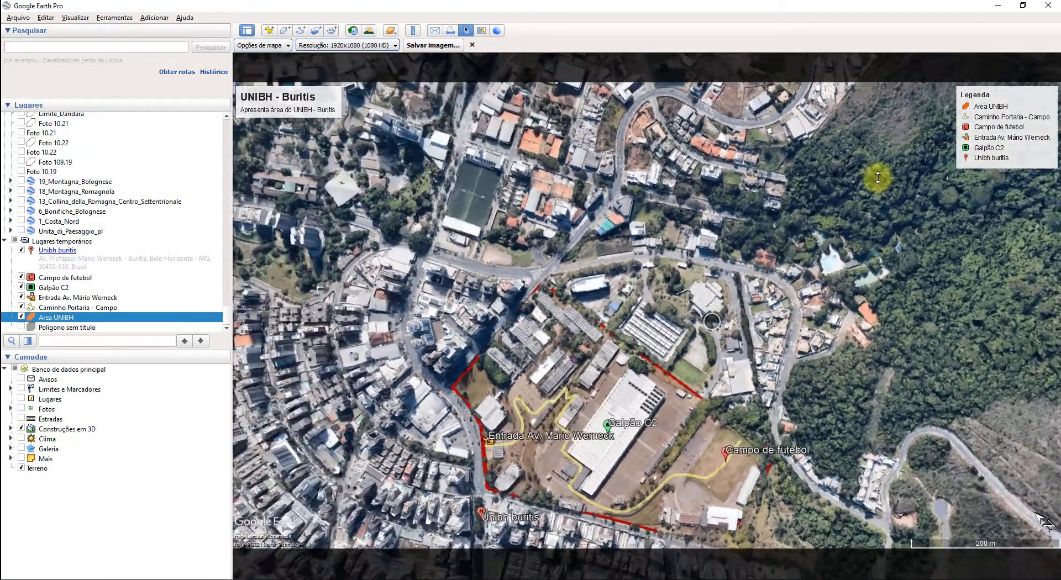
drag(710, 304, 737, 214)
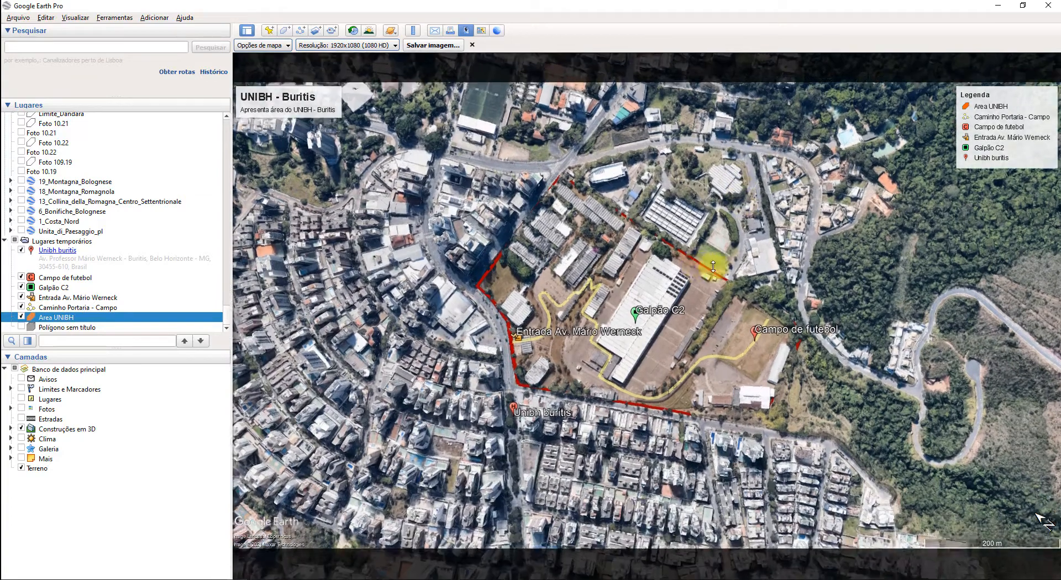
middle_drag(710, 260, 790, 199)
drag(792, 274, 750, 291)
scroll(722, 258, up, 3)
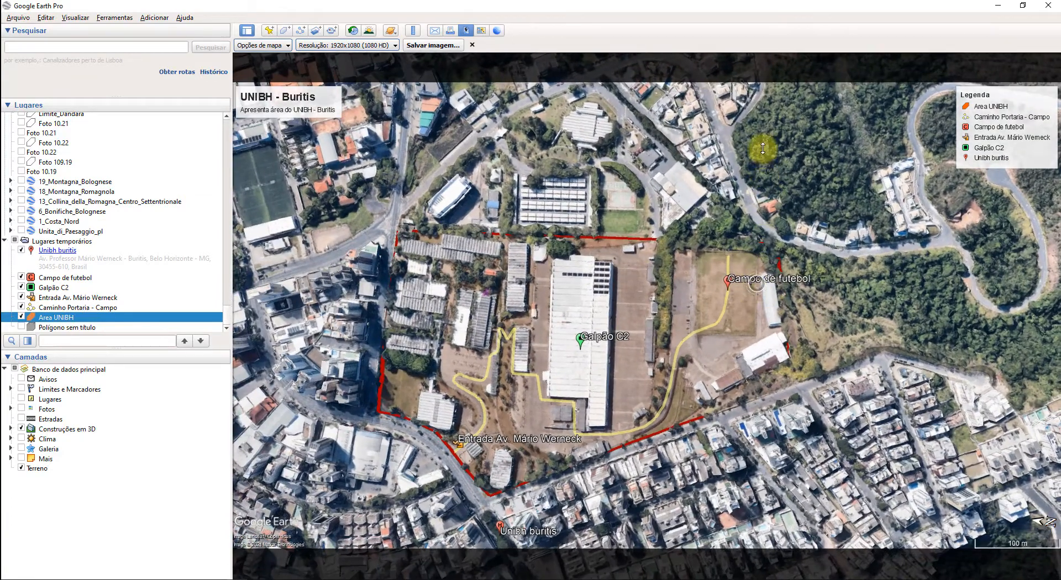
Step: Turn off the Construções em 3D layer and centre the red campus boundary in the image frame
click(21, 429)
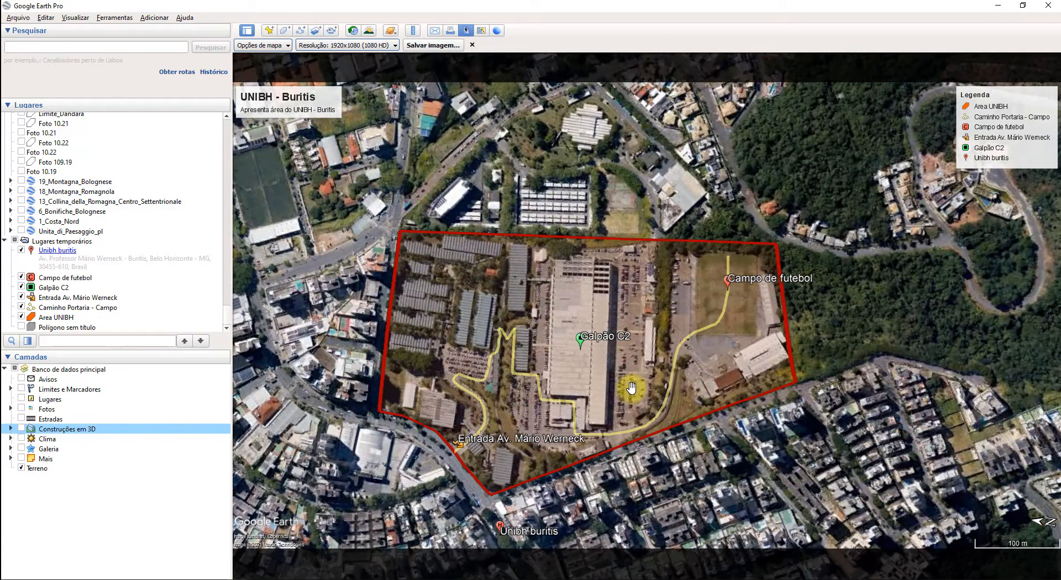
drag(631, 389, 670, 371)
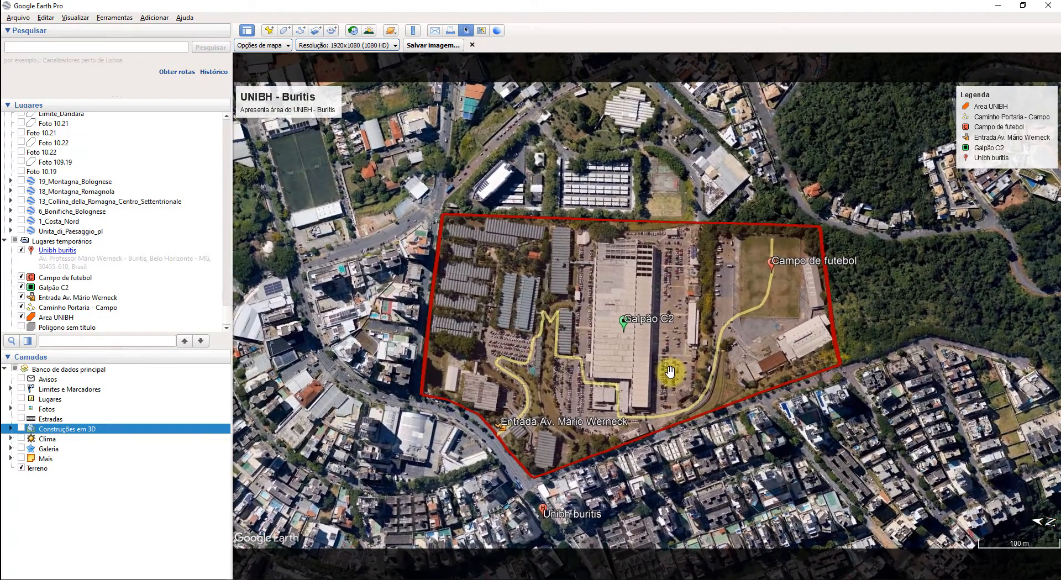
drag(632, 422, 637, 408)
right_drag(637, 407, 663, 369)
drag(662, 369, 637, 360)
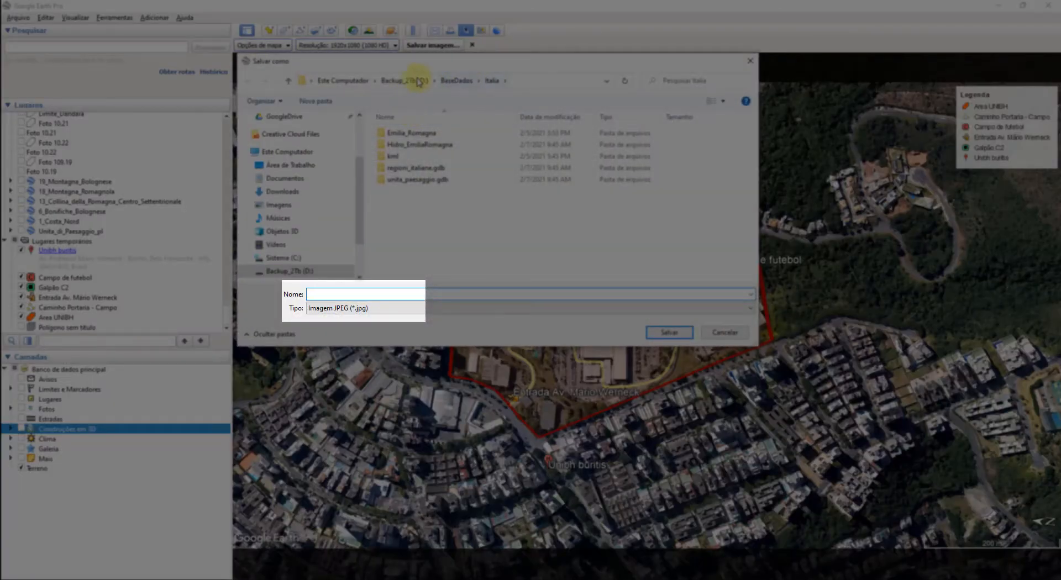
Step: Save the map as a JPEG image named unibh_buritis in the GoogleDrive > UniBH > 2021_01 folder
click(412, 80)
click(286, 118)
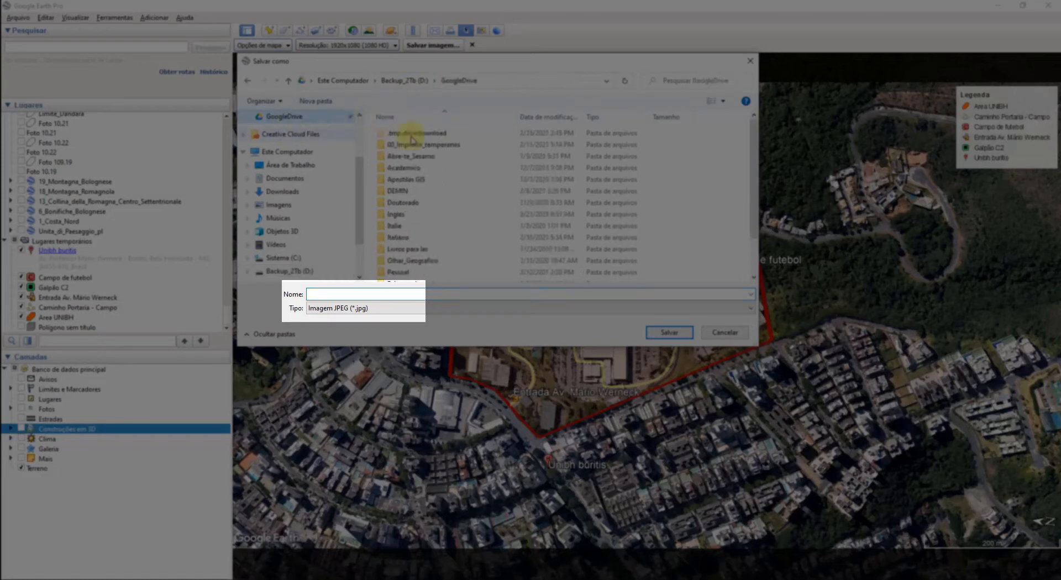
double_click(393, 267)
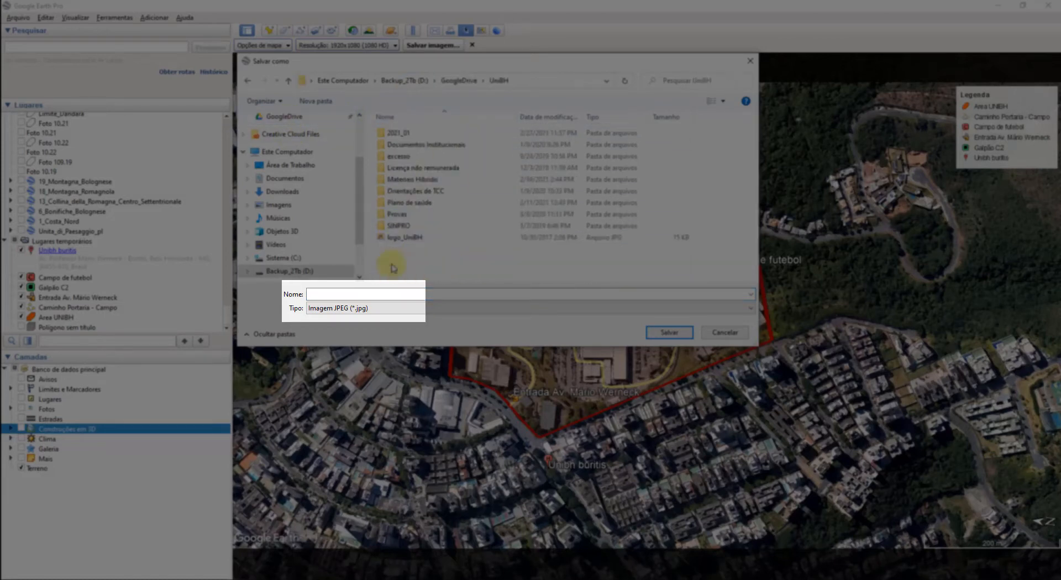
double_click(402, 136)
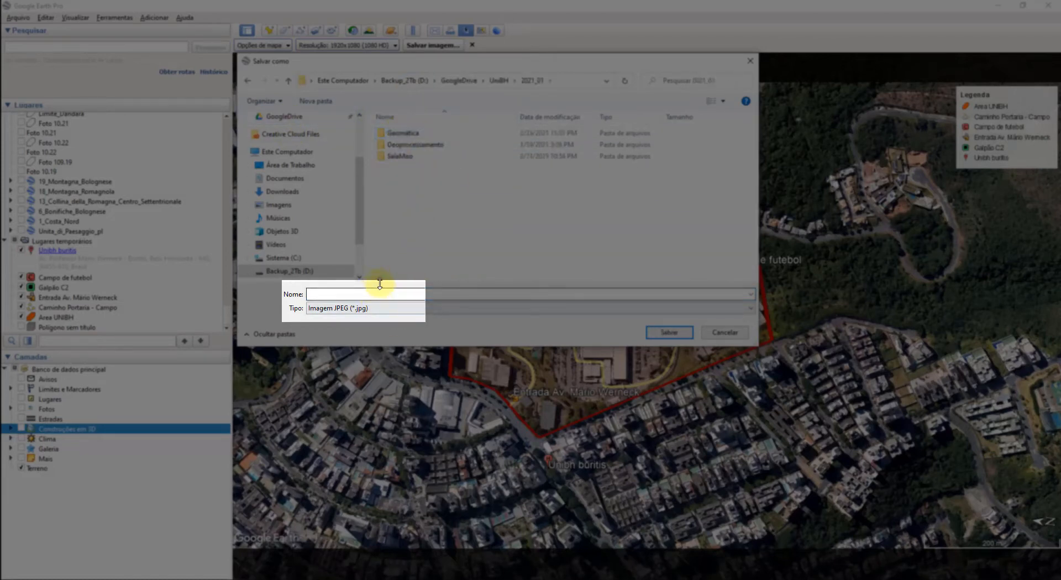
click(382, 293)
text(unibh_buritis)
click(665, 333)
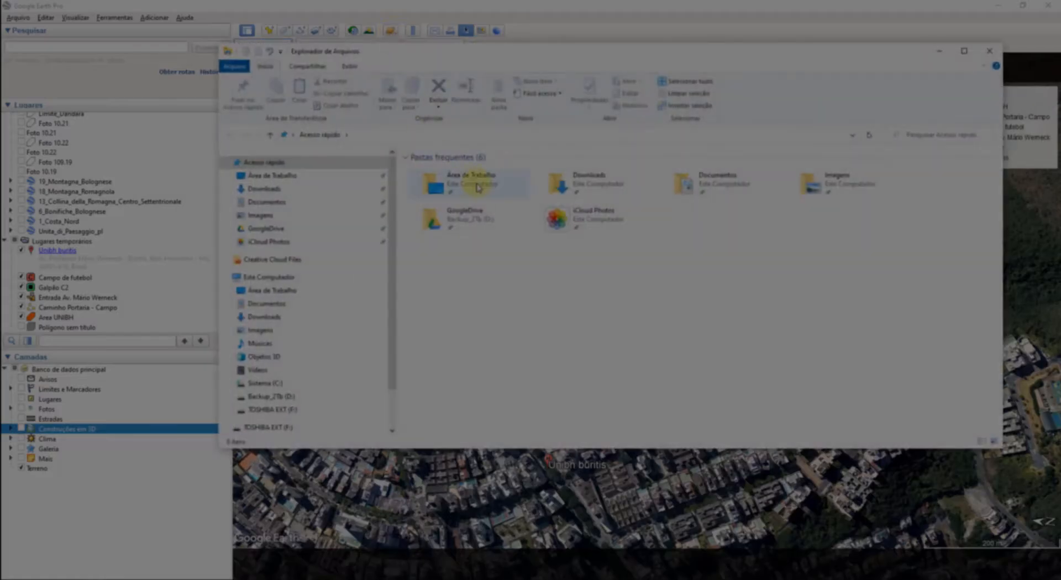
Step: Switch to File Explorer and view the saved unibh_buritis image from GoogleDrive > UniBH > 2021_01
click(277, 229)
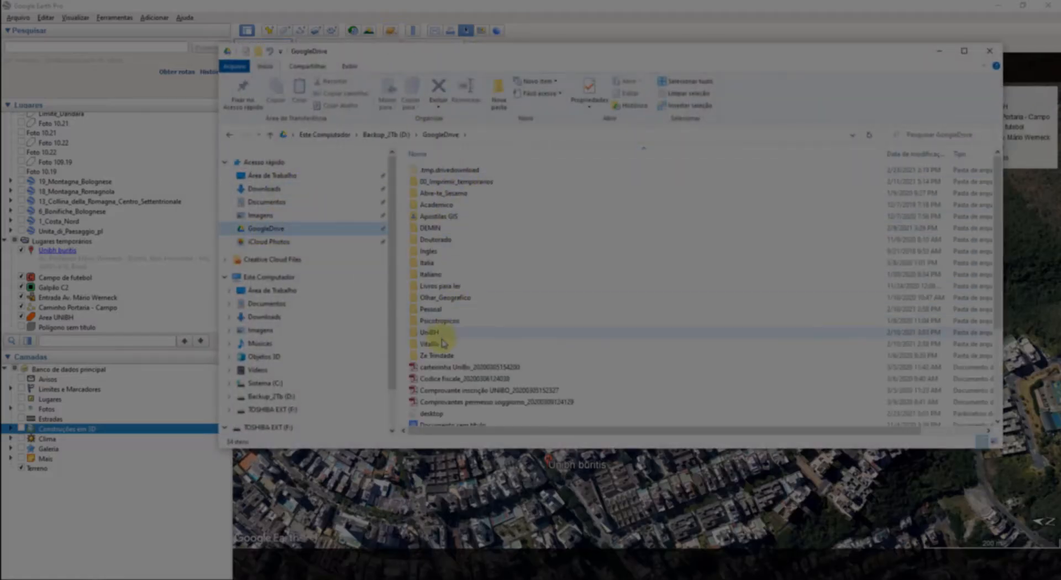
double_click(442, 335)
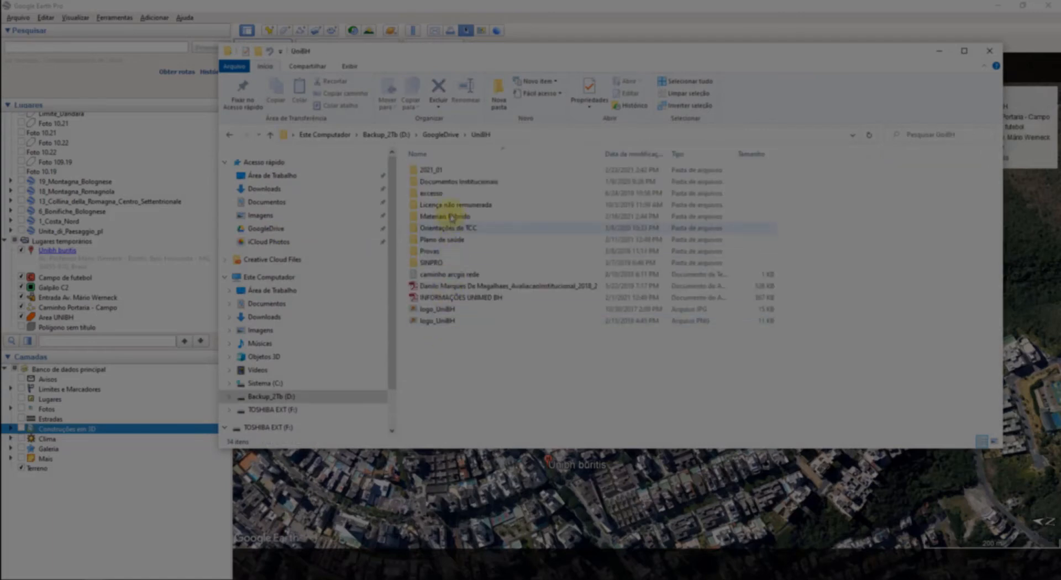
double_click(431, 170)
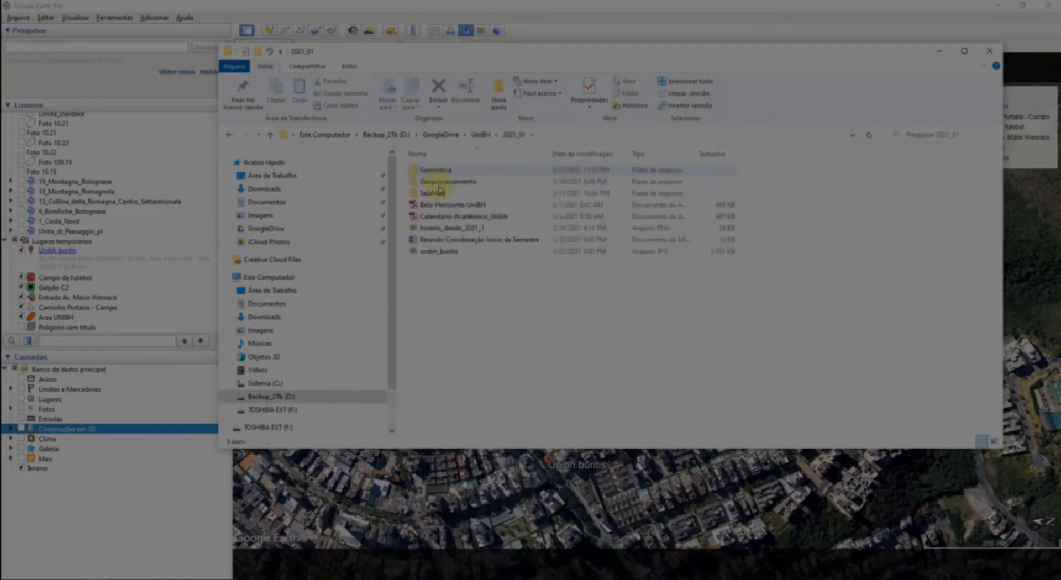
click(437, 251)
double_click(439, 252)
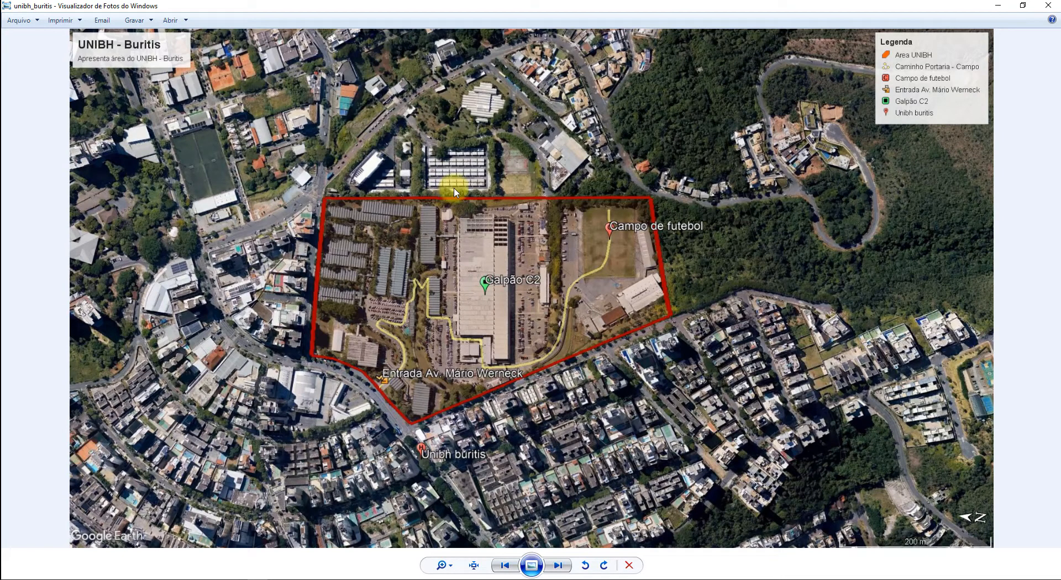
click(1047, 5)
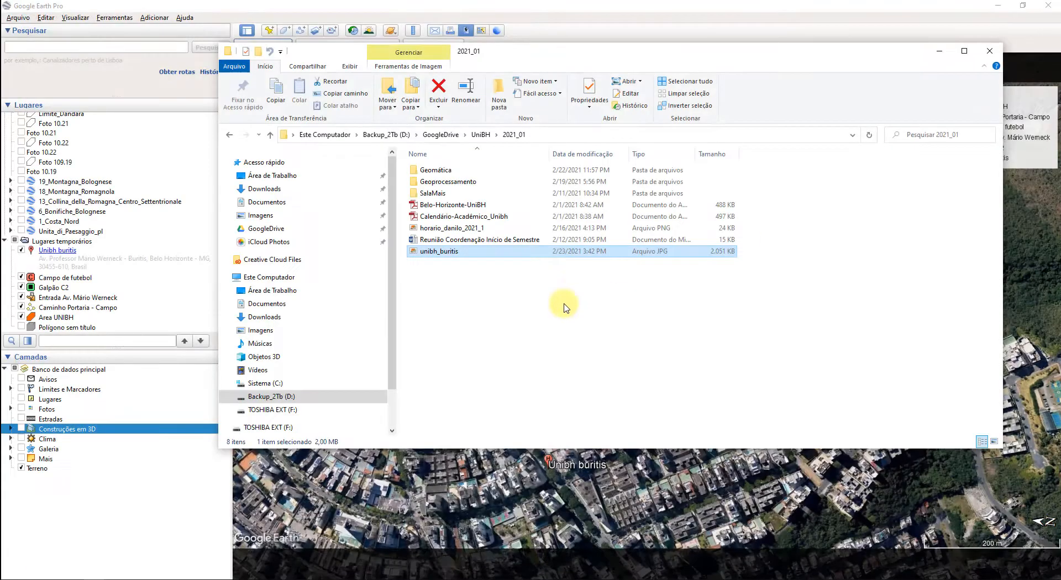
Step: Return to Google Earth Pro and close the map image layout
click(942, 43)
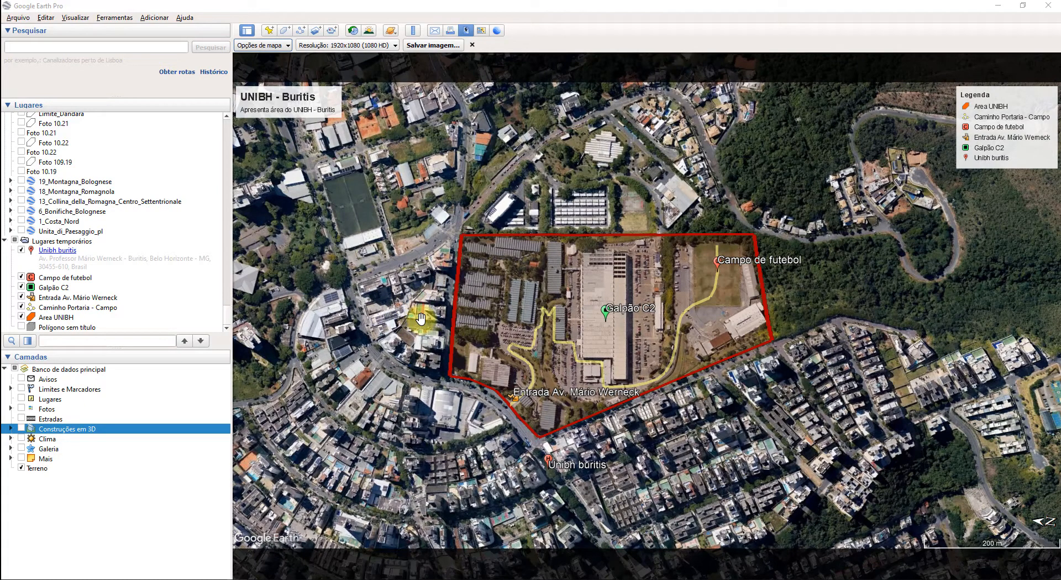
click(472, 45)
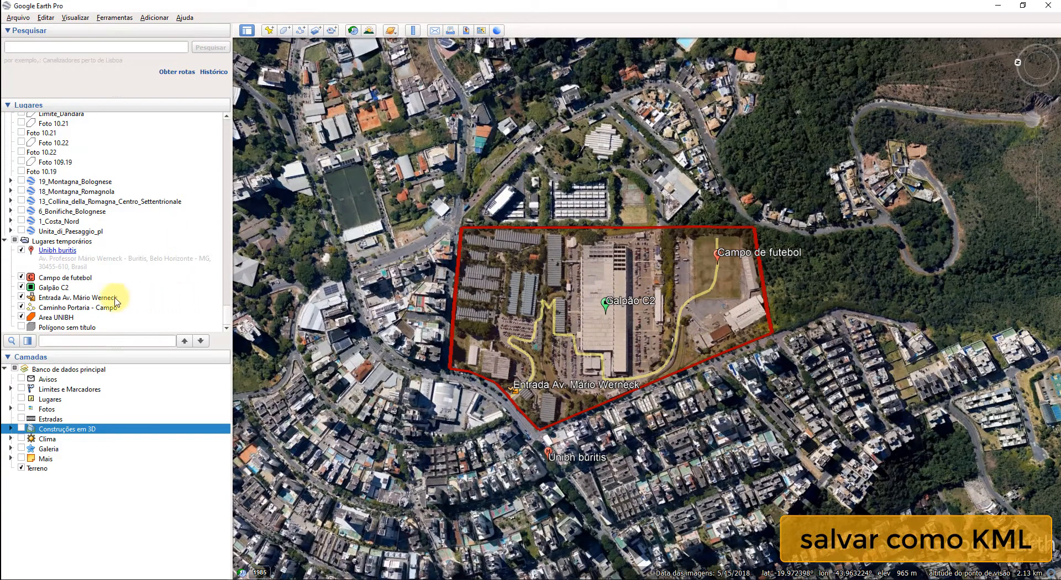
Step: Review the campus placemarks, path and polygons stored under Lugares temporários against the map
click(55, 327)
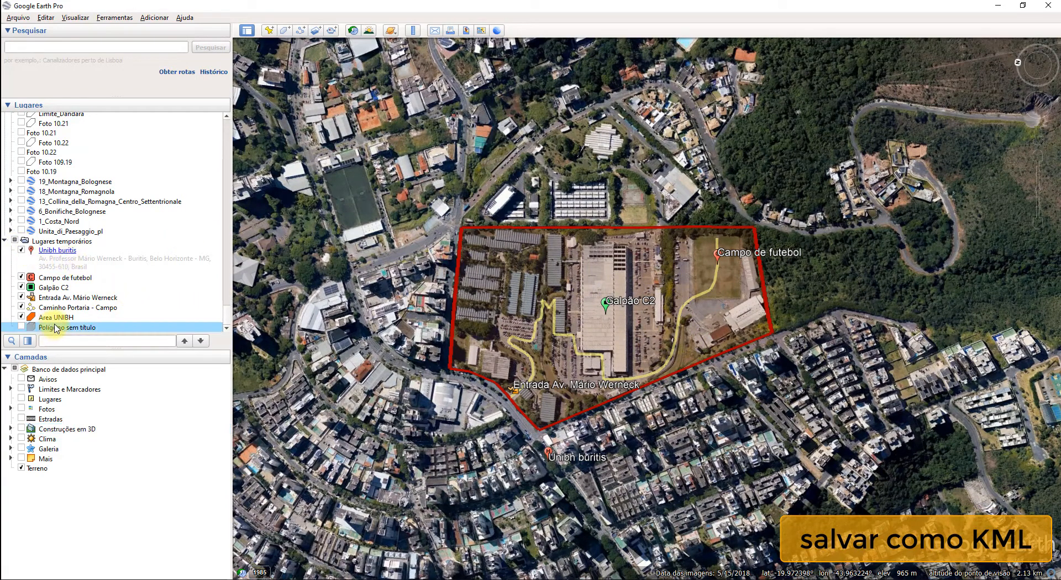
click(56, 317)
click(58, 307)
click(60, 298)
click(61, 287)
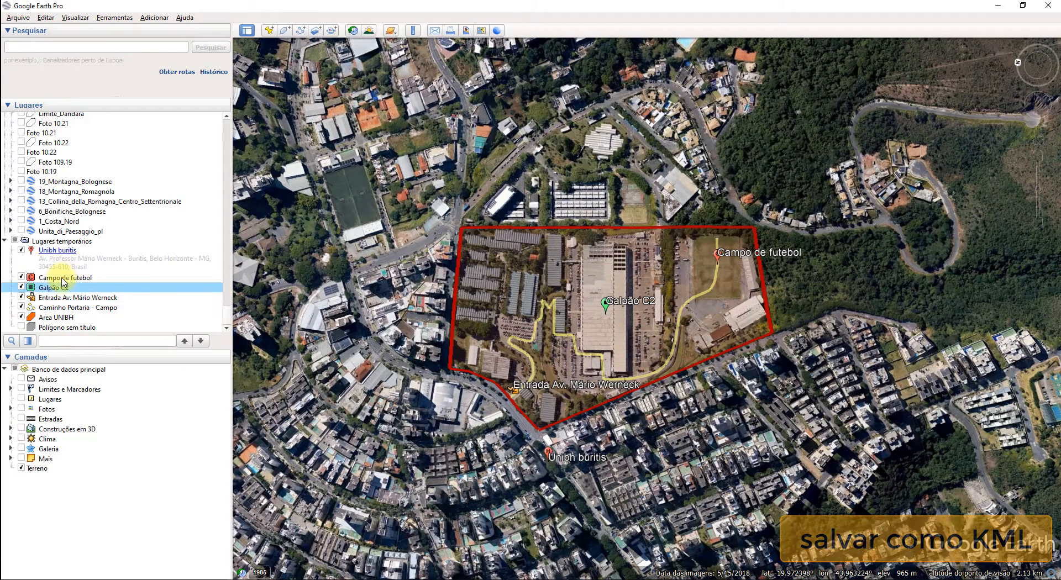
click(63, 278)
click(65, 242)
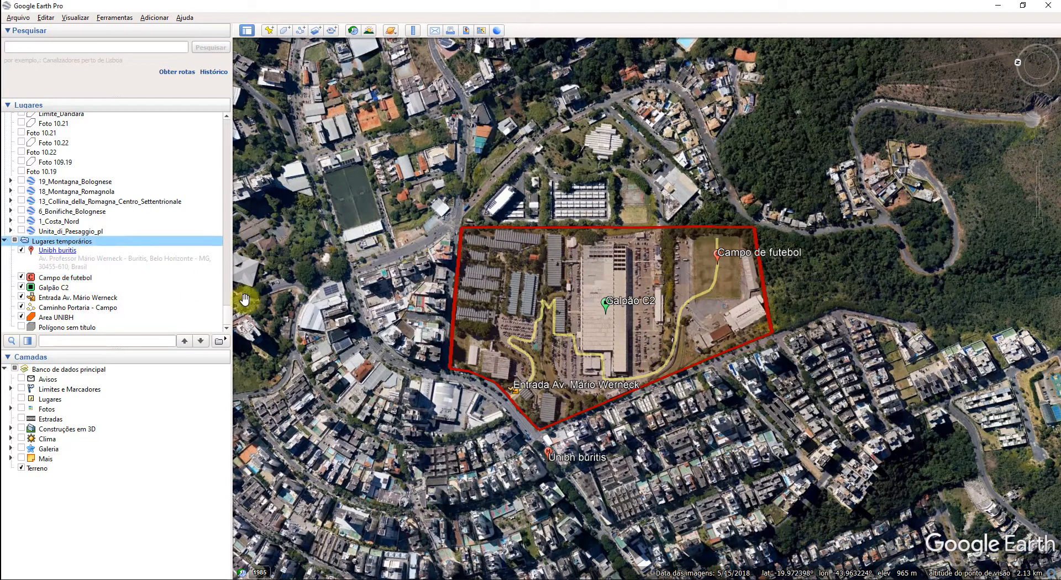
drag(623, 310, 682, 330)
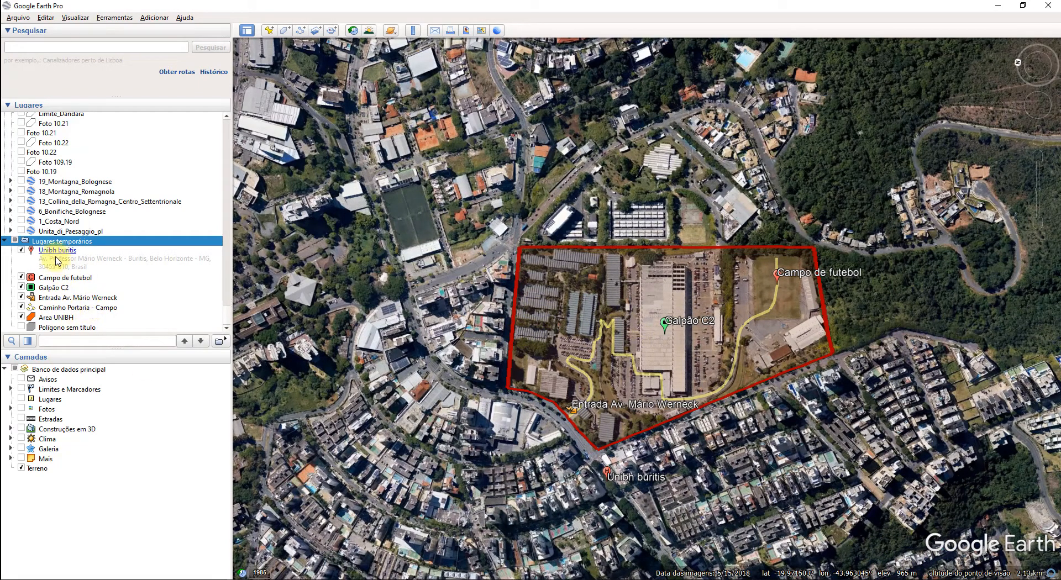
Step: Create a folder inside Lugares temporários, named with the author's first name followed by _UNIBH
click(4, 241)
click(4, 326)
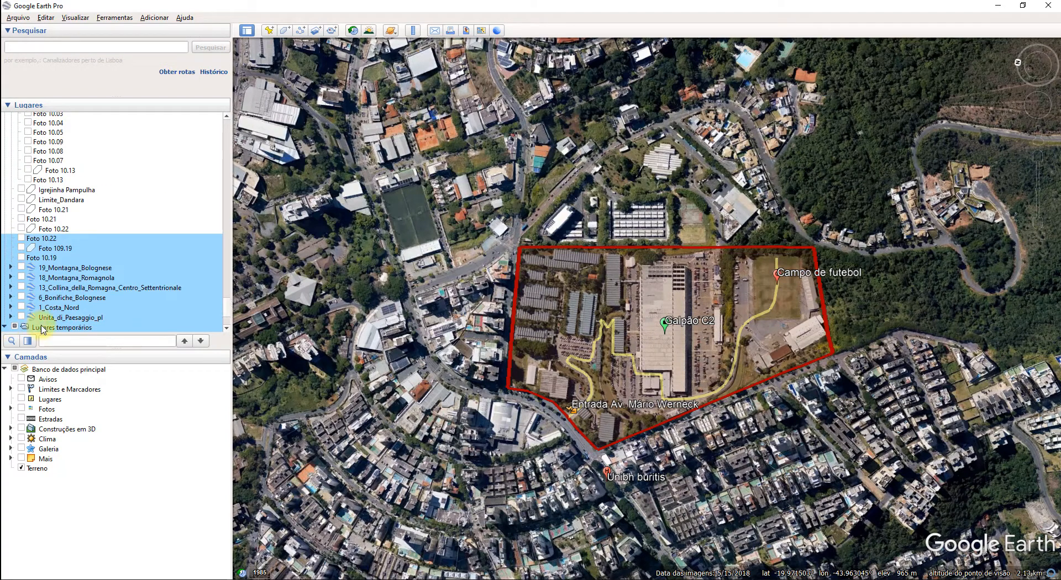
click(112, 278)
click(55, 242)
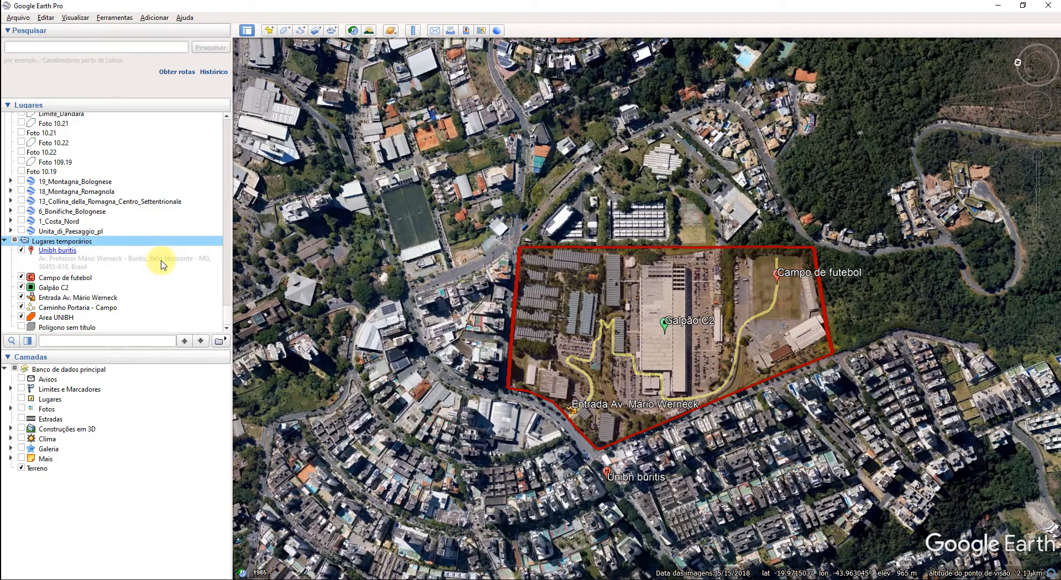
right_click(63, 248)
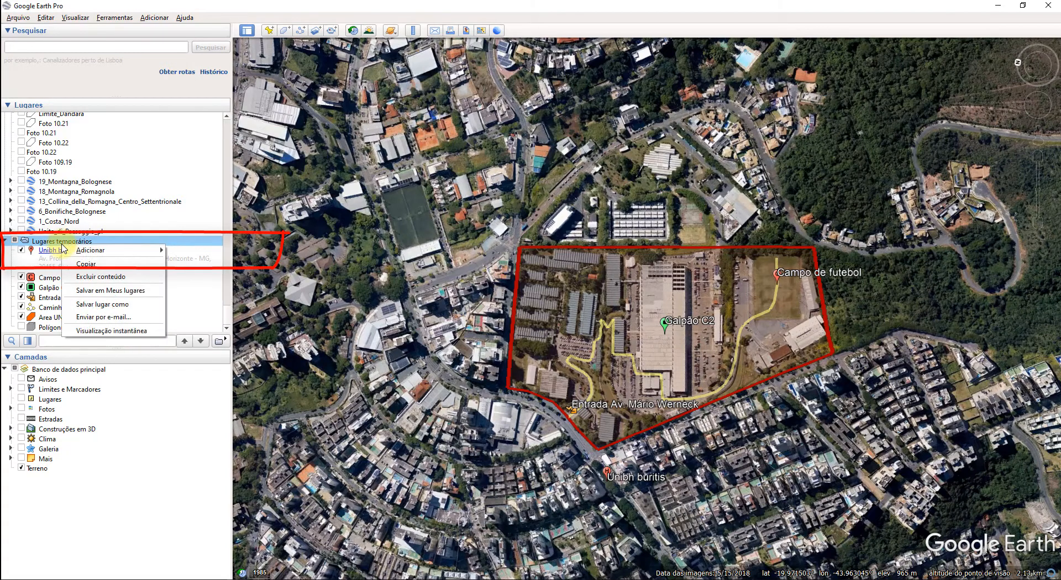
mouse_move(102, 251)
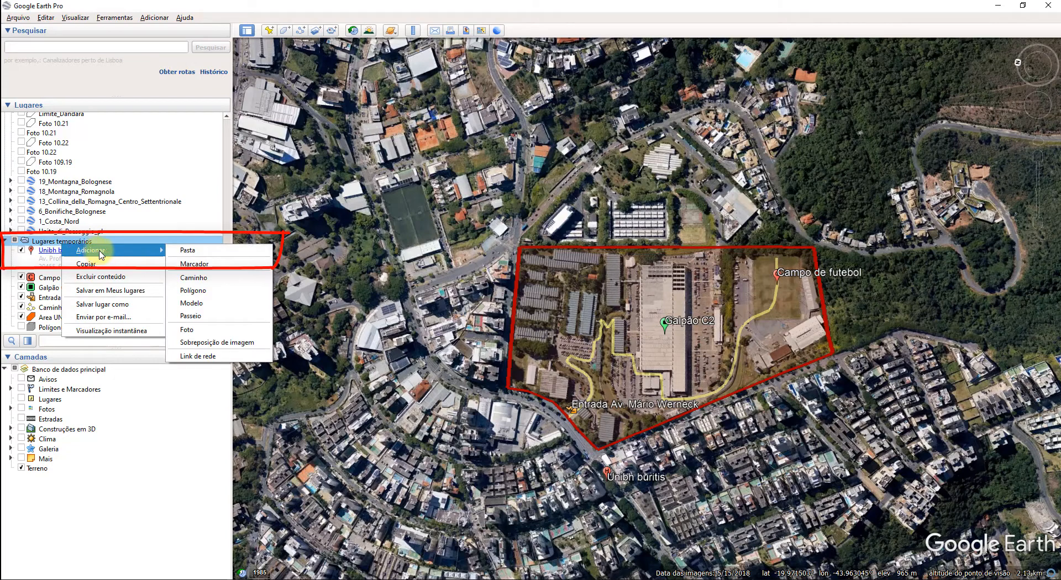
click(183, 252)
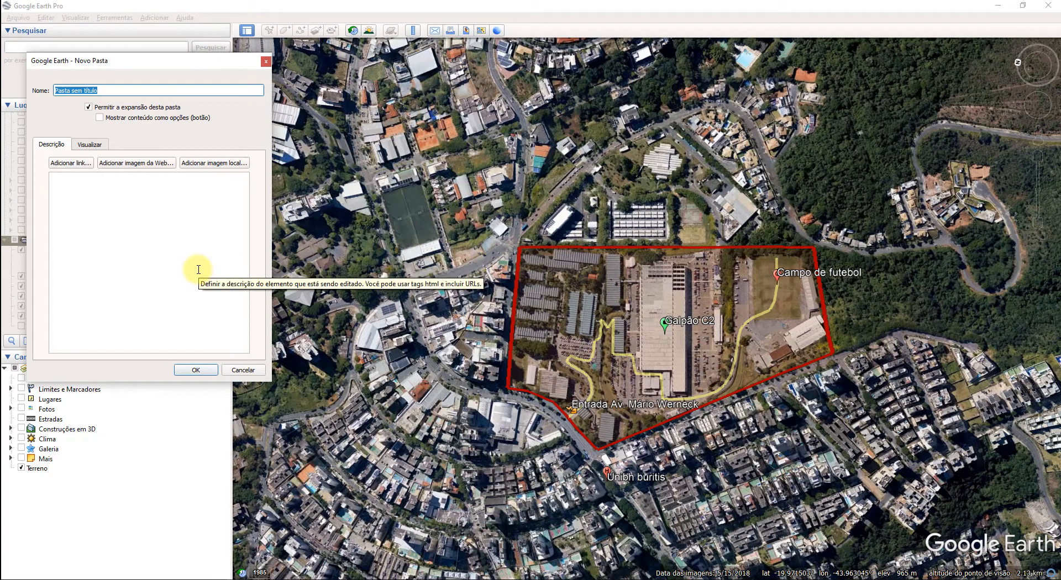
text(Danilo_UNIBH)
click(197, 370)
Step: Move Unibh buritis, Campo de futebol, Galpão C2, Entrada Av. Mário Werneck, Caminho Portaria - Campo and Area UNIBH into the new folder
drag(55, 307, 77, 289)
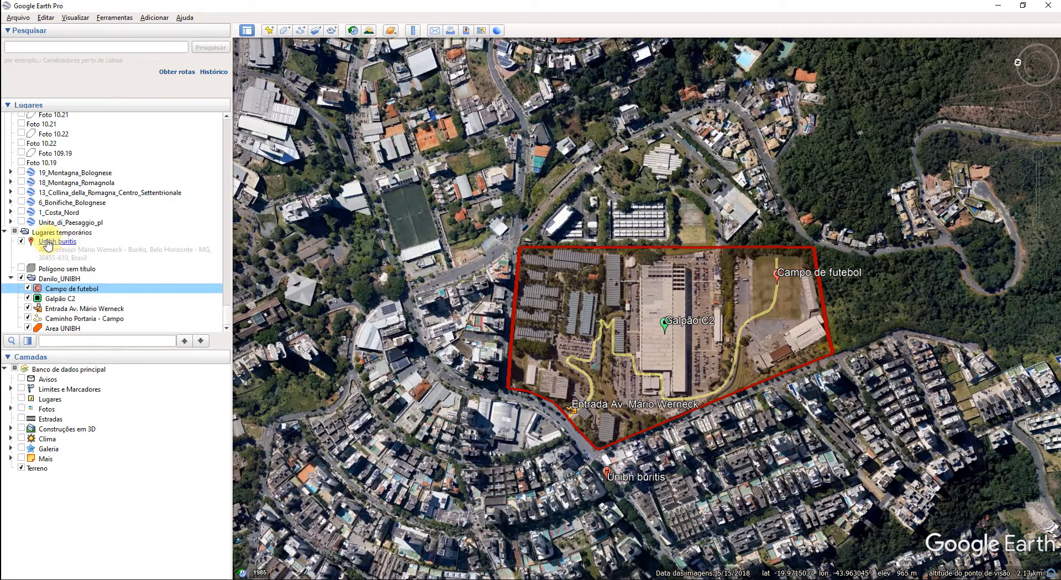
drag(71, 243, 81, 297)
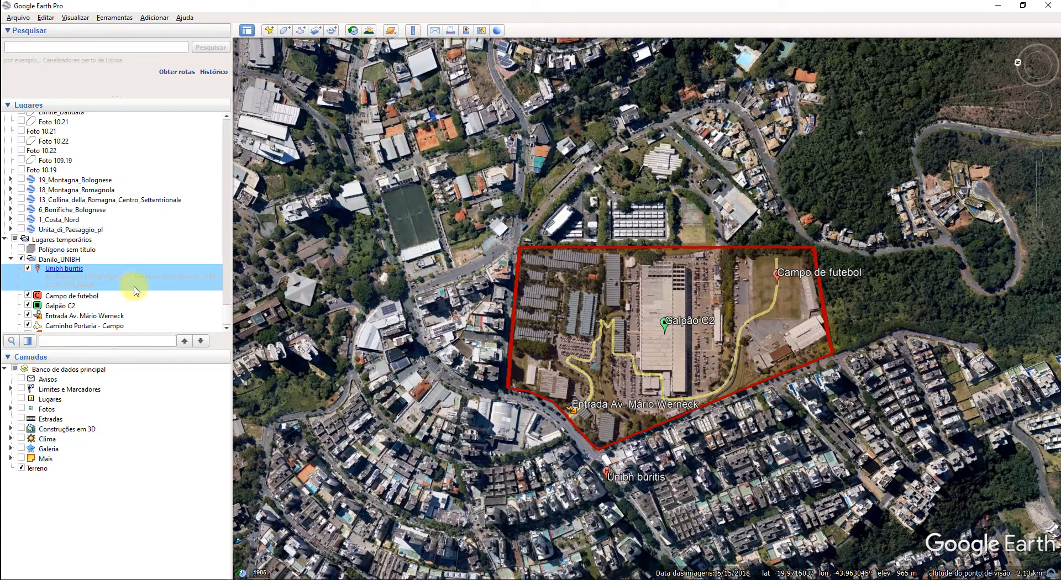
click(65, 250)
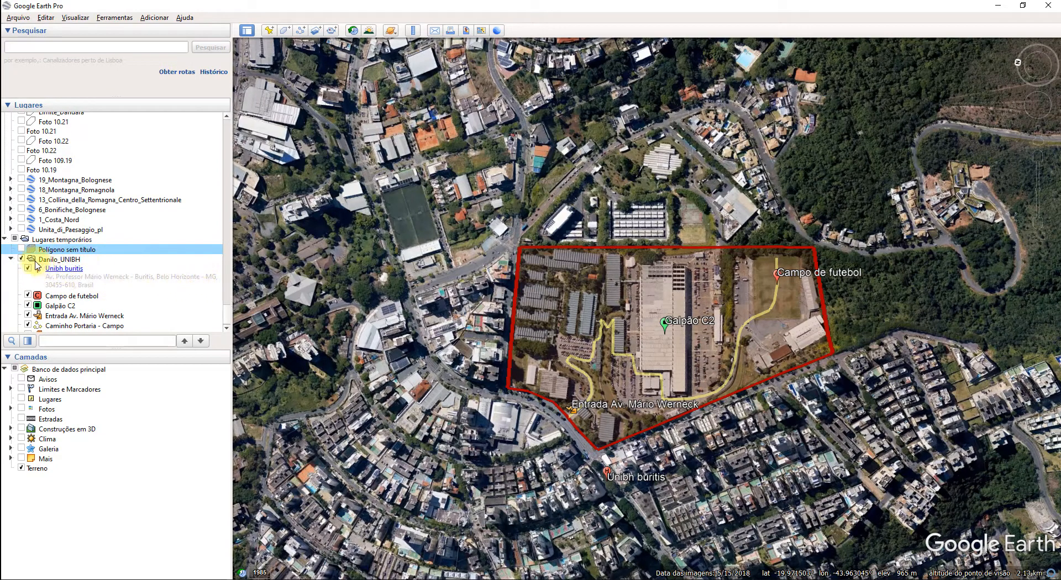
Step: Save the new UNIBH folder as a Kml file under its own name in GoogleDrive > UniBH > 2021_01
click(70, 259)
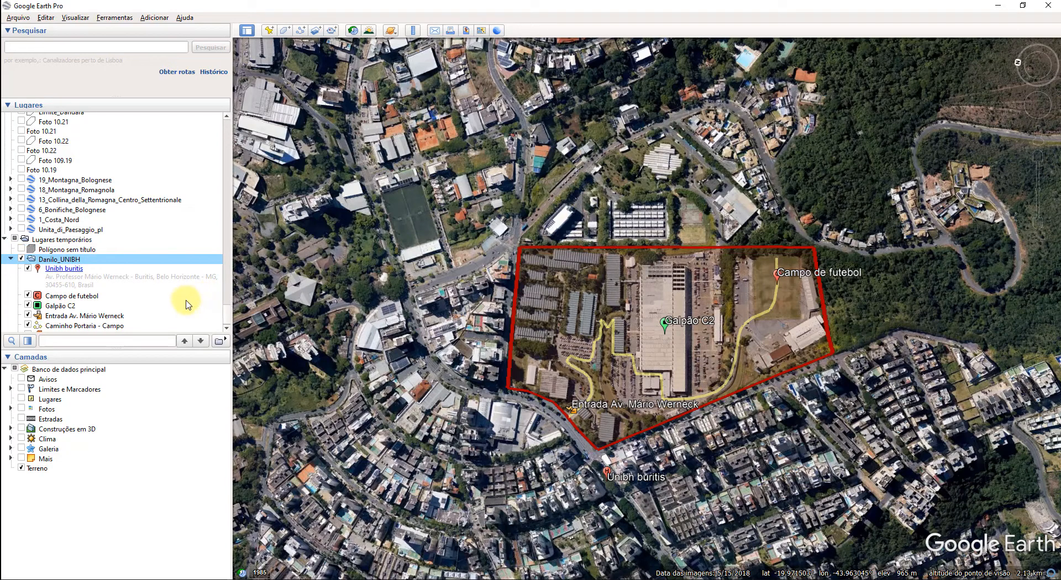
right_click(68, 260)
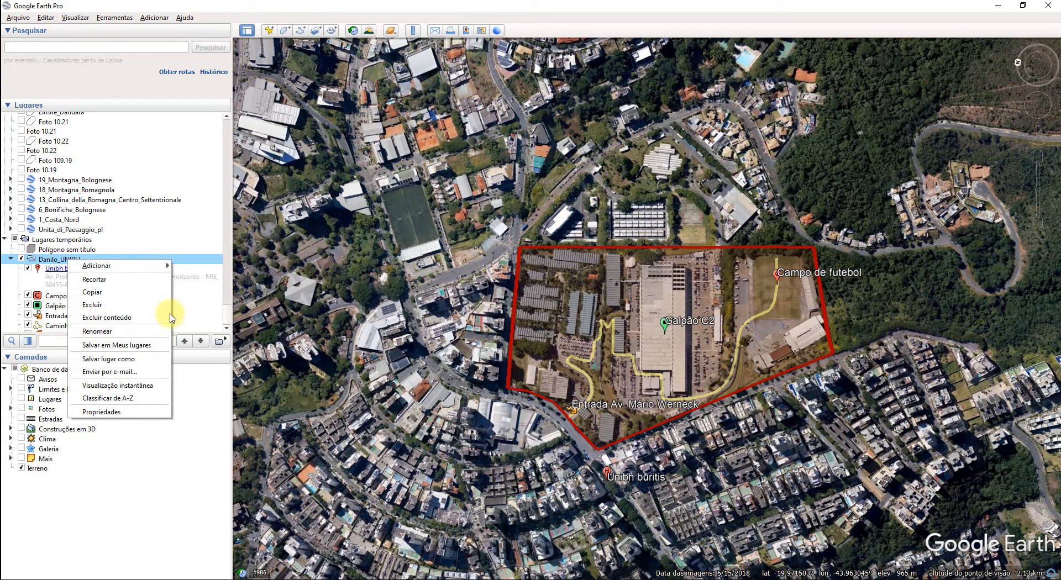
click(138, 359)
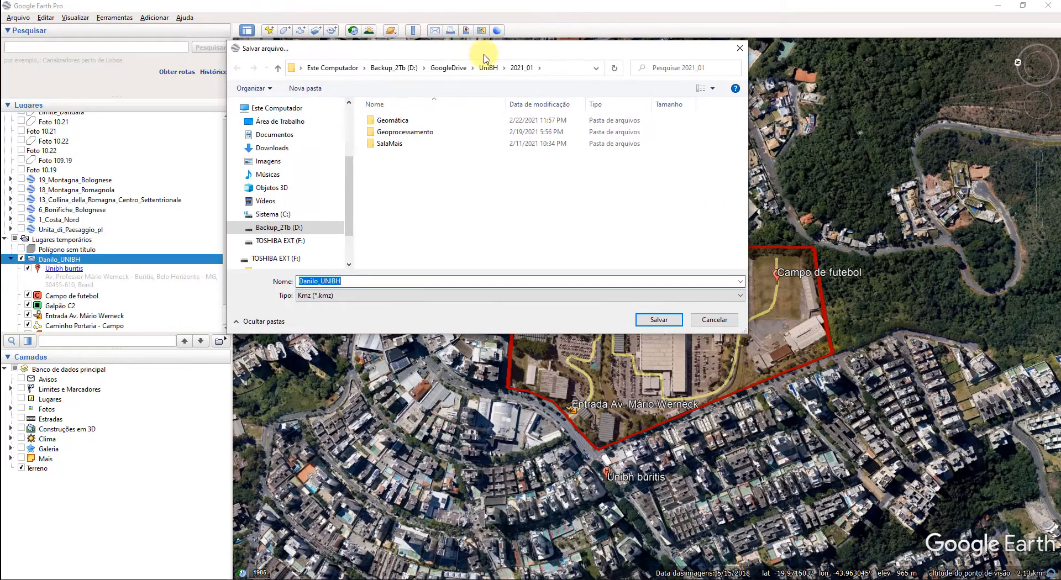
click(330, 299)
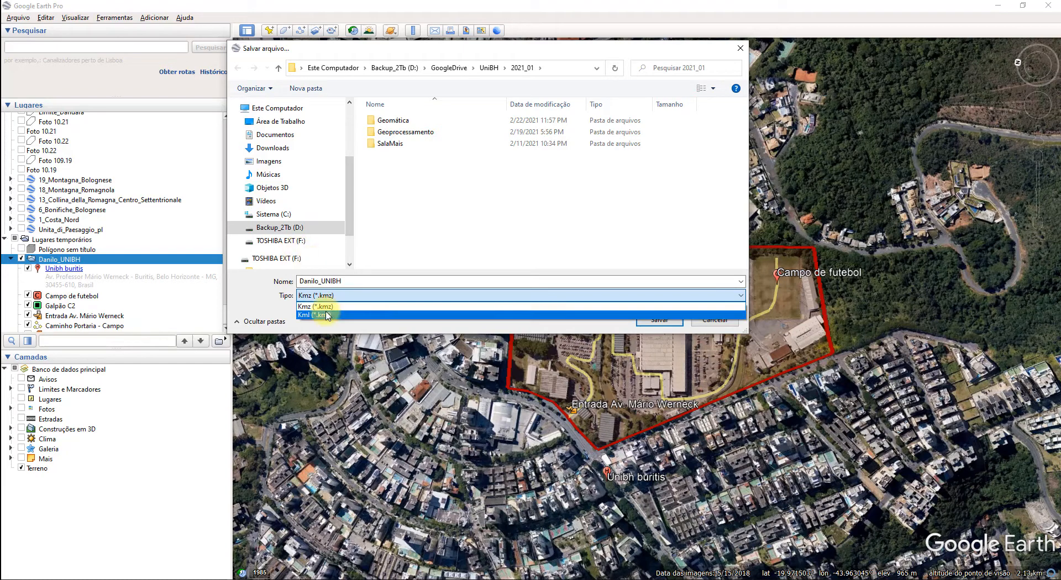
click(327, 314)
double_click(375, 281)
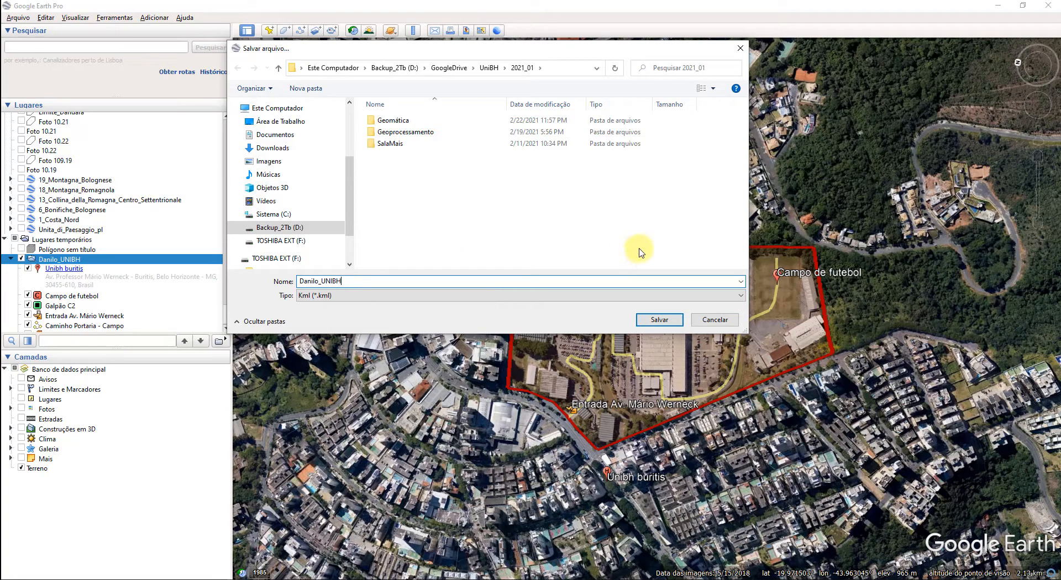
click(658, 319)
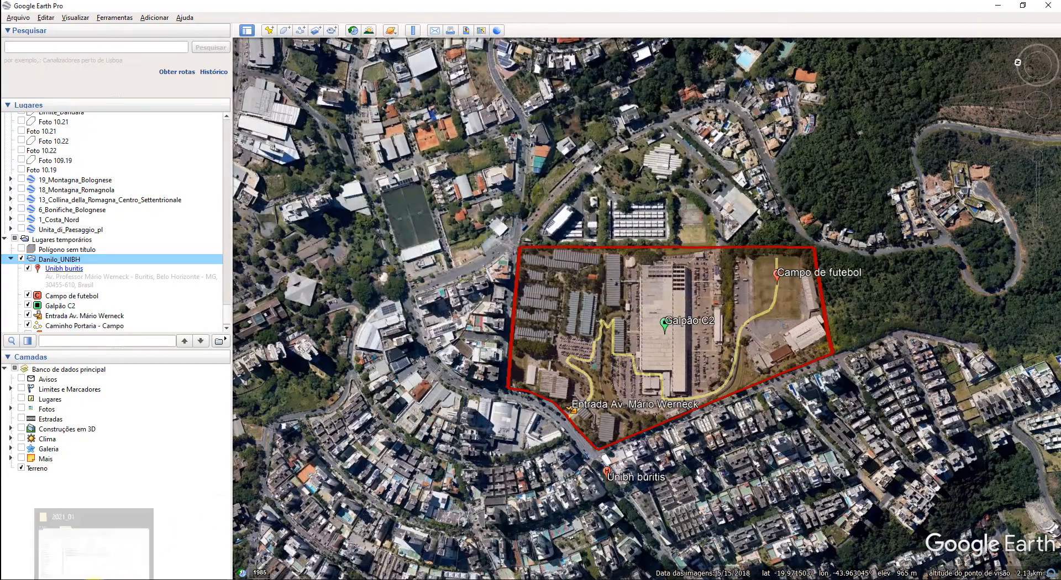
Step: Switch to File Explorer to check the saved KML file in the 2021_01 folder, and return to Google Earth Pro
click(99, 559)
click(442, 228)
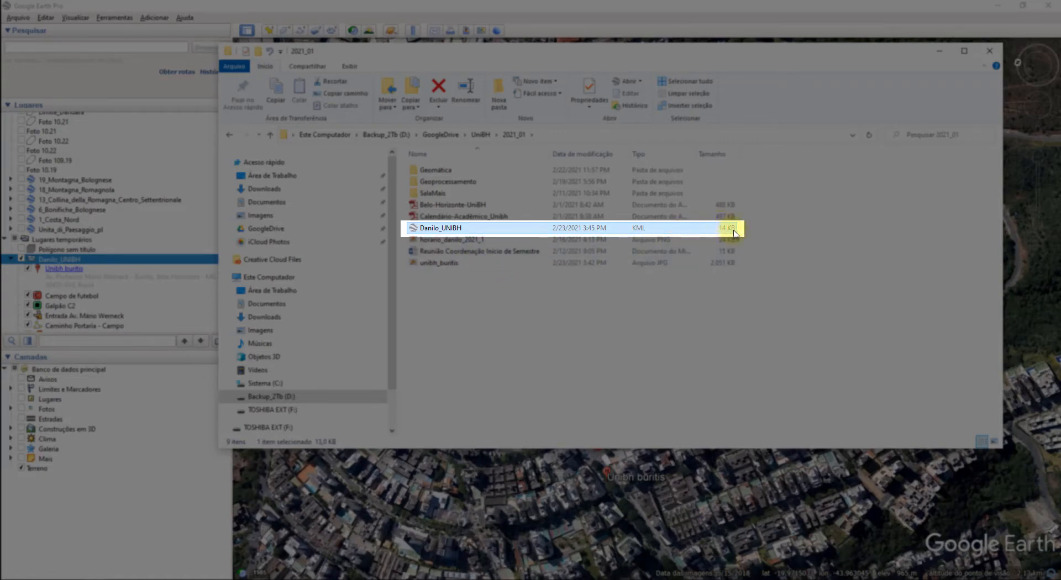
click(580, 362)
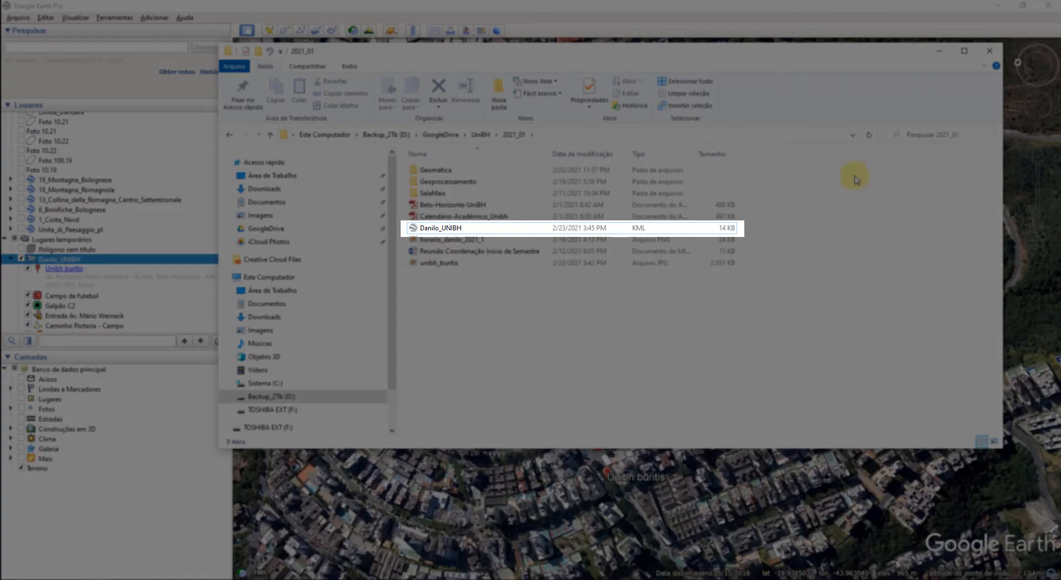
click(939, 52)
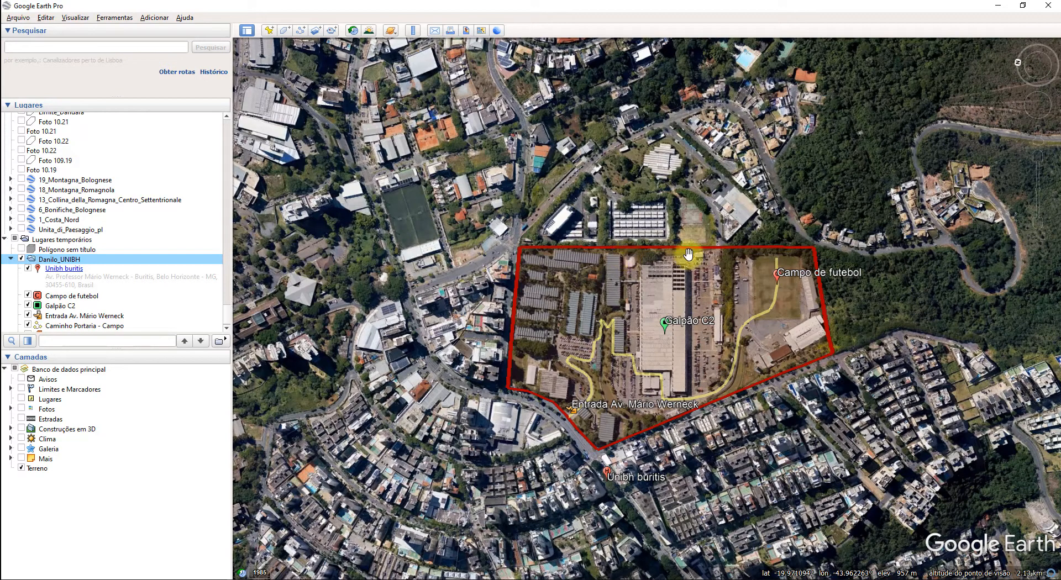
Step: Frame the campus and its surrounding neighbourhood from a higher viewpoint and turn on historical imagery
middle_drag(671, 309, 647, 97)
middle_drag(609, 185, 612, 206)
right_drag(612, 207, 611, 298)
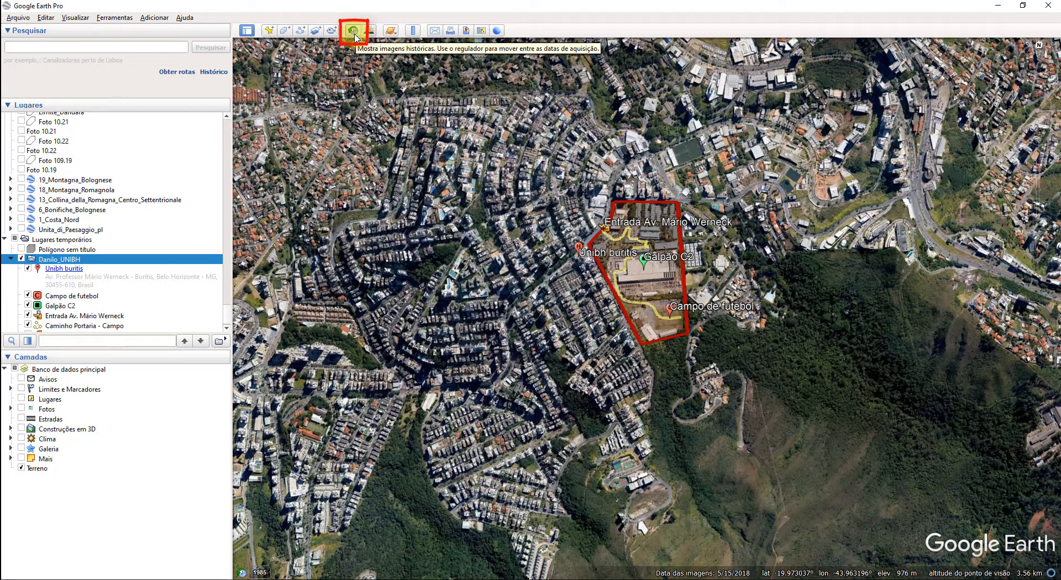
click(354, 32)
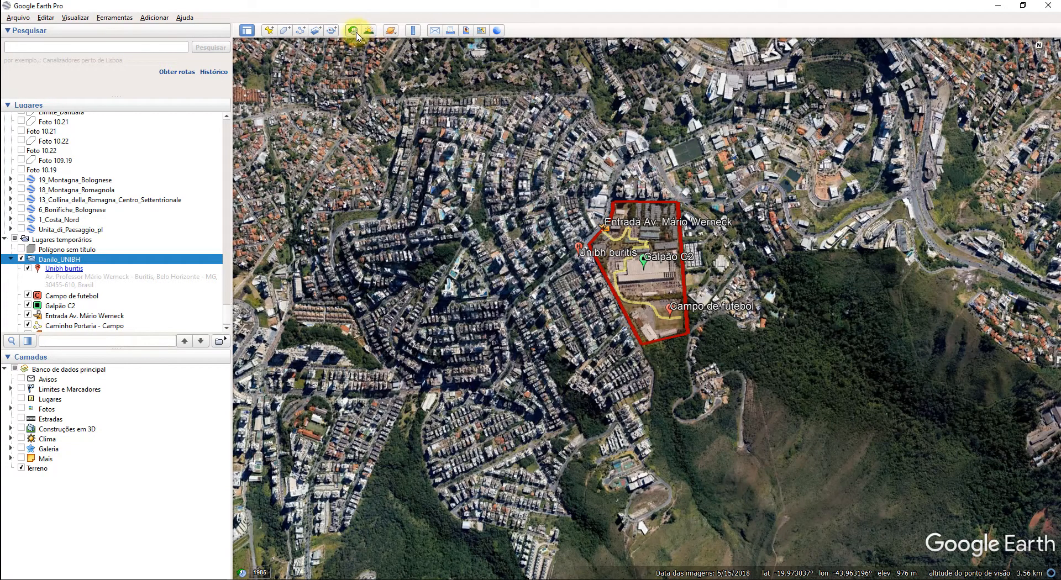
click(355, 33)
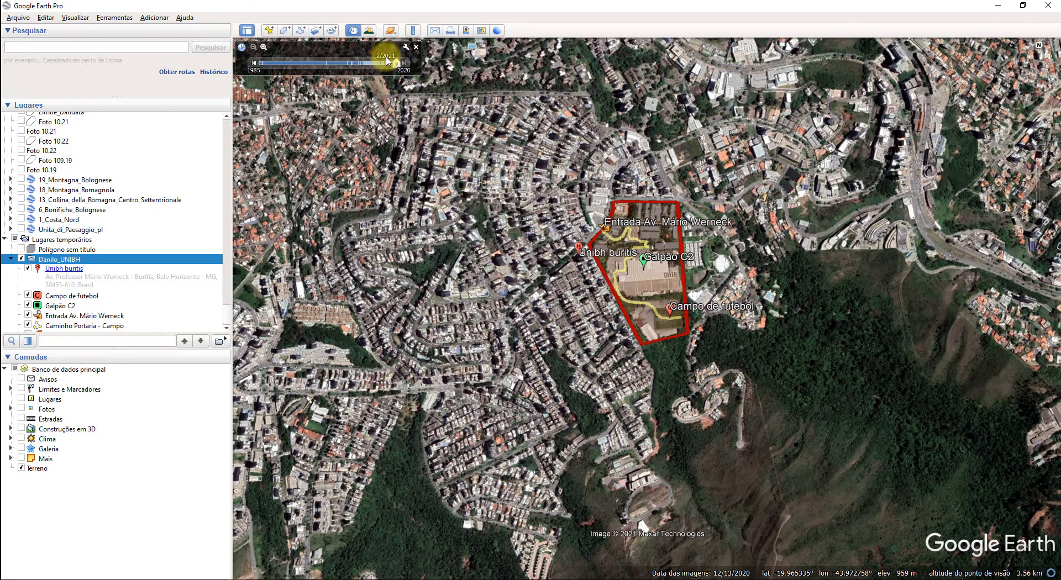
Step: Step the historical imagery back date by date through 8/2020, 6/2020 and 5/2020
click(254, 64)
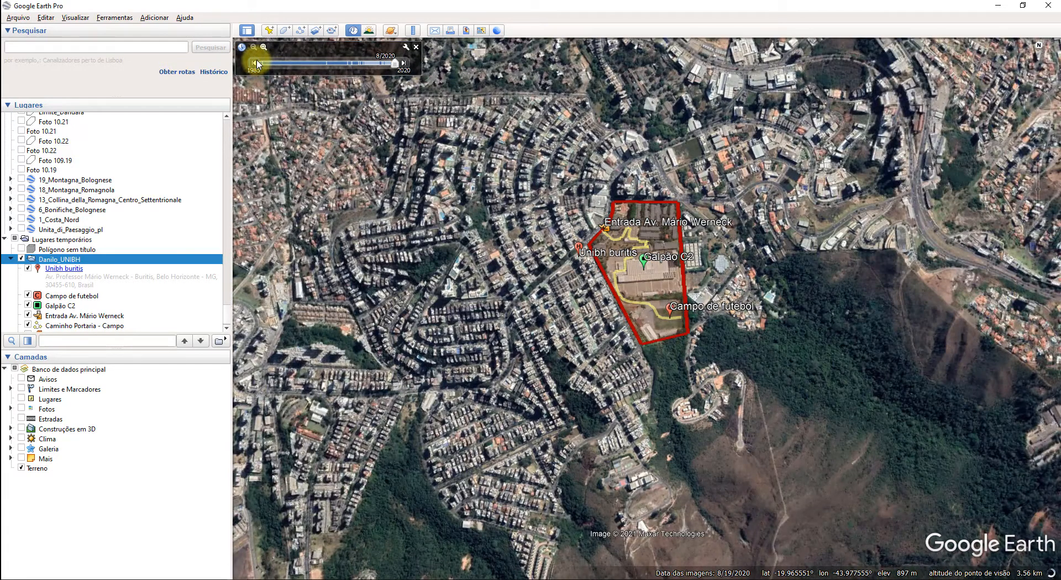
click(254, 64)
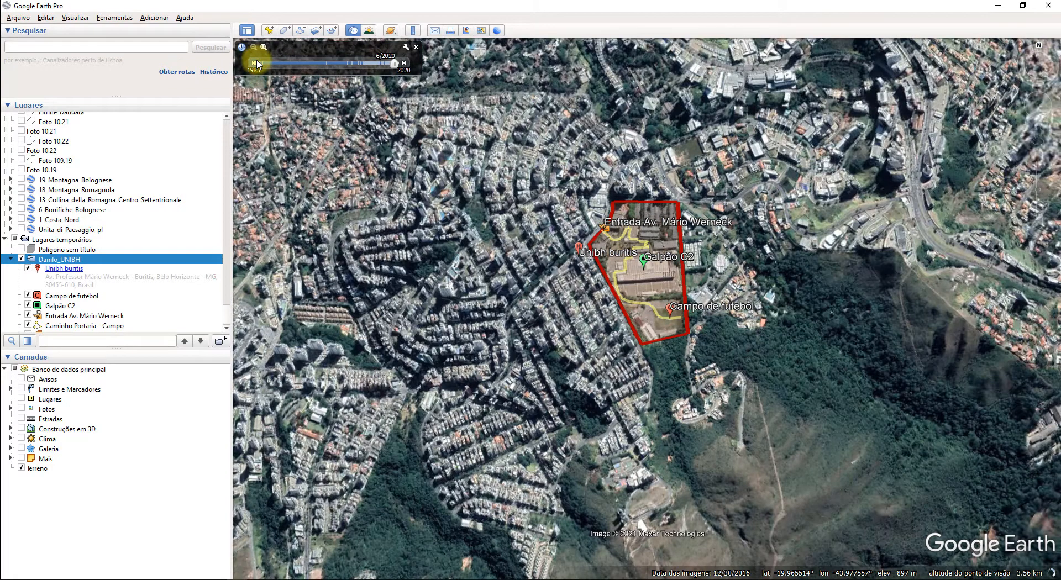
click(255, 64)
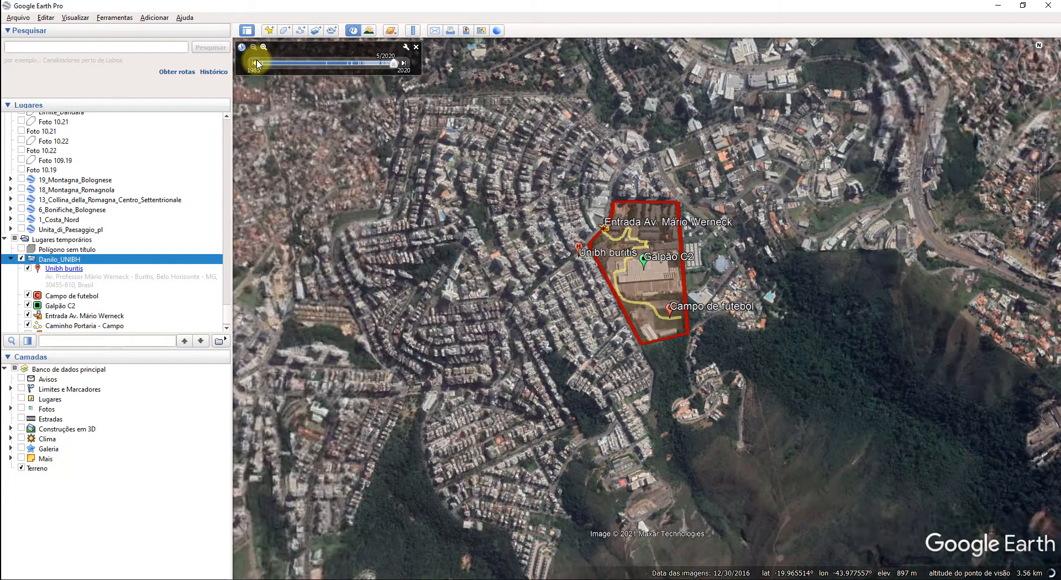
click(256, 63)
Step: View the 4/2011 historical imagery over a wider area around the campus and step back to an older date
drag(402, 63, 356, 66)
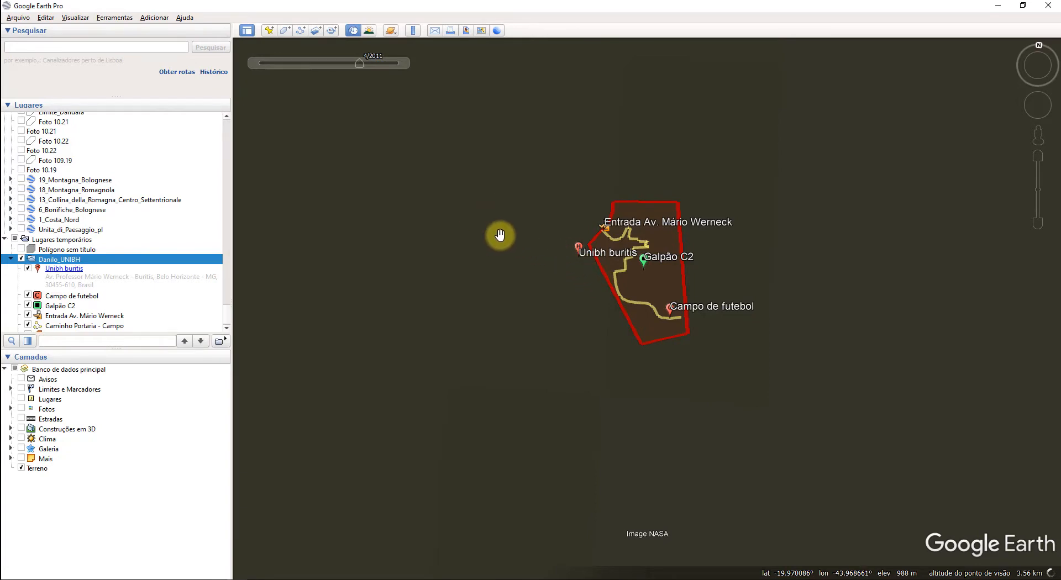
scroll(508, 263, down, 1)
scroll(508, 263, down, 2)
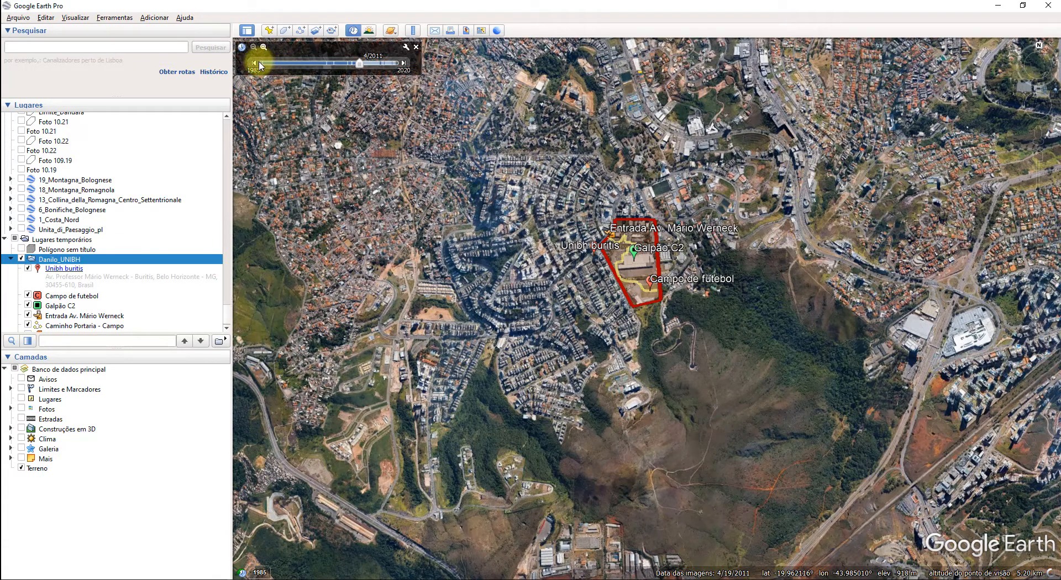
click(252, 64)
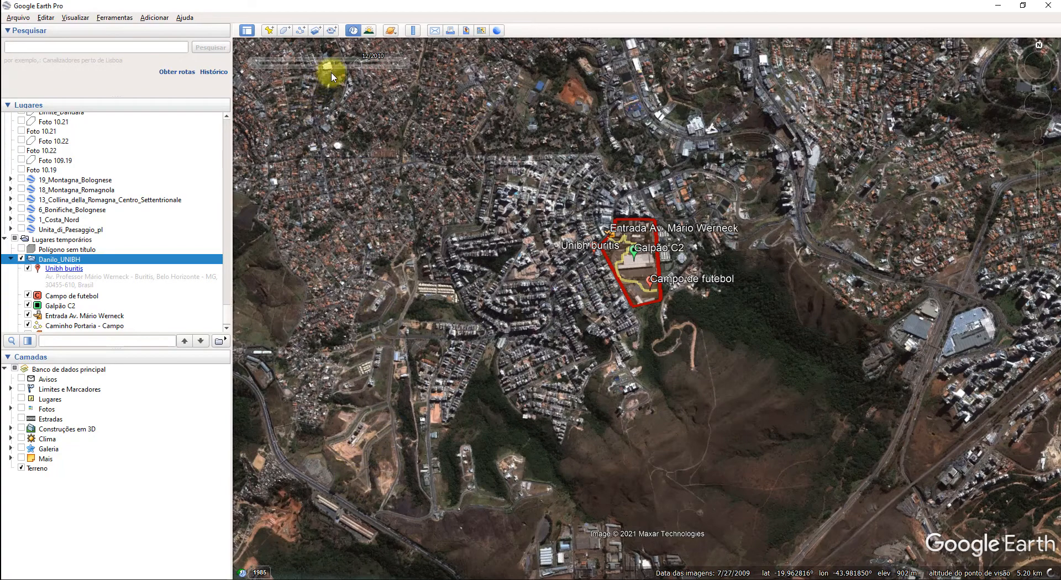
Step: Compare the 12/2020 imagery of the campus surroundings with the oldest imagery from 12/1985
mouse_move(357, 67)
drag(356, 67, 586, 55)
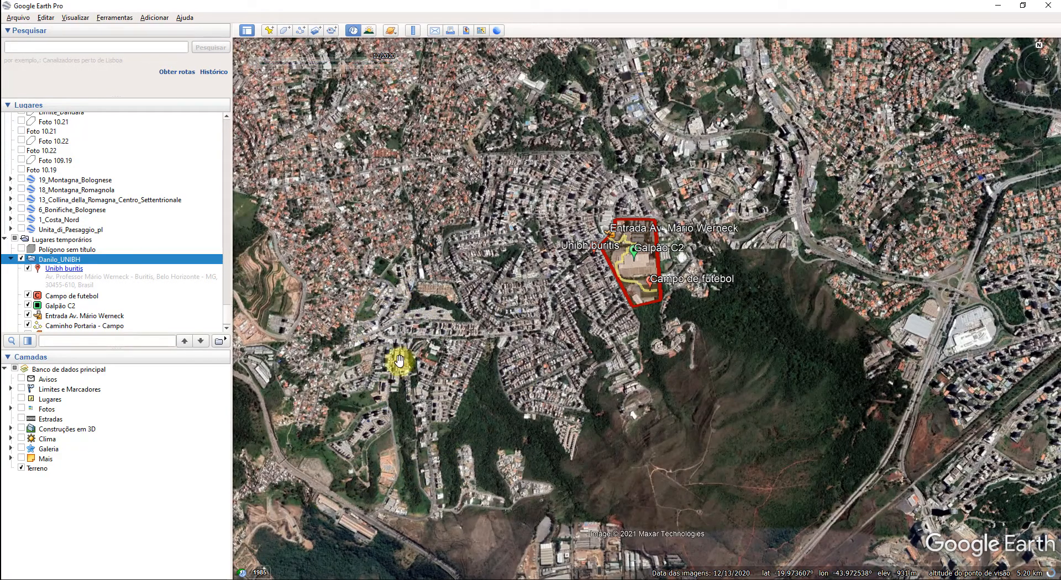
mouse_move(391, 61)
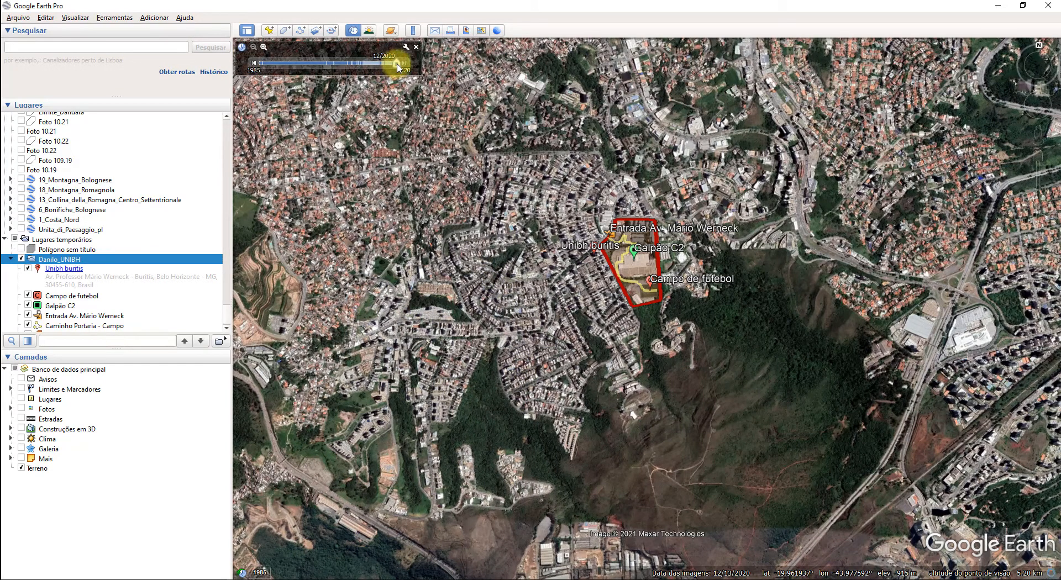
drag(398, 67, 257, 64)
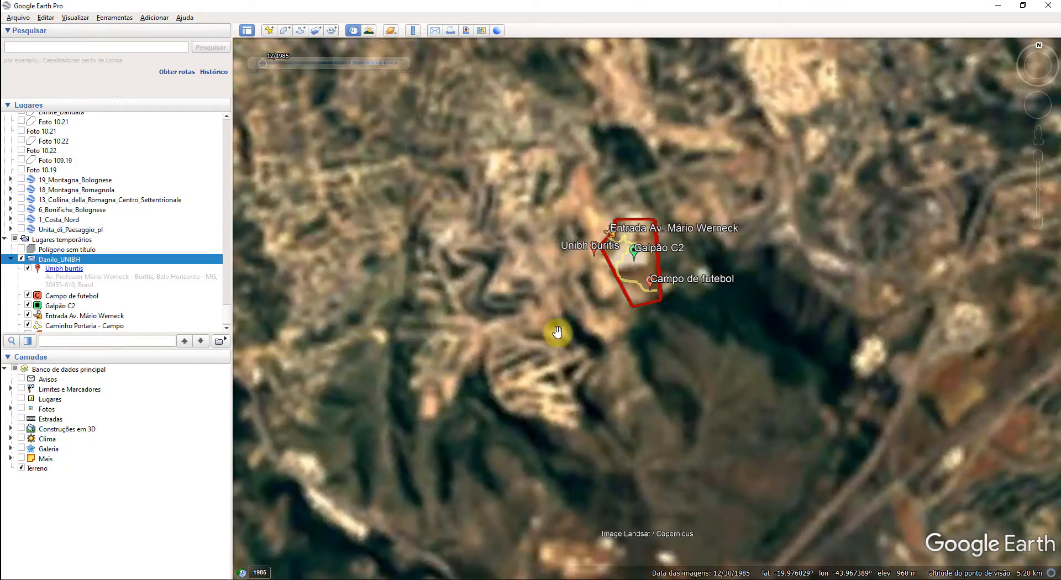
Step: Set the historical imagery to 11/2002 and examine the neighbourhood west of the campus more closely
mouse_move(406, 64)
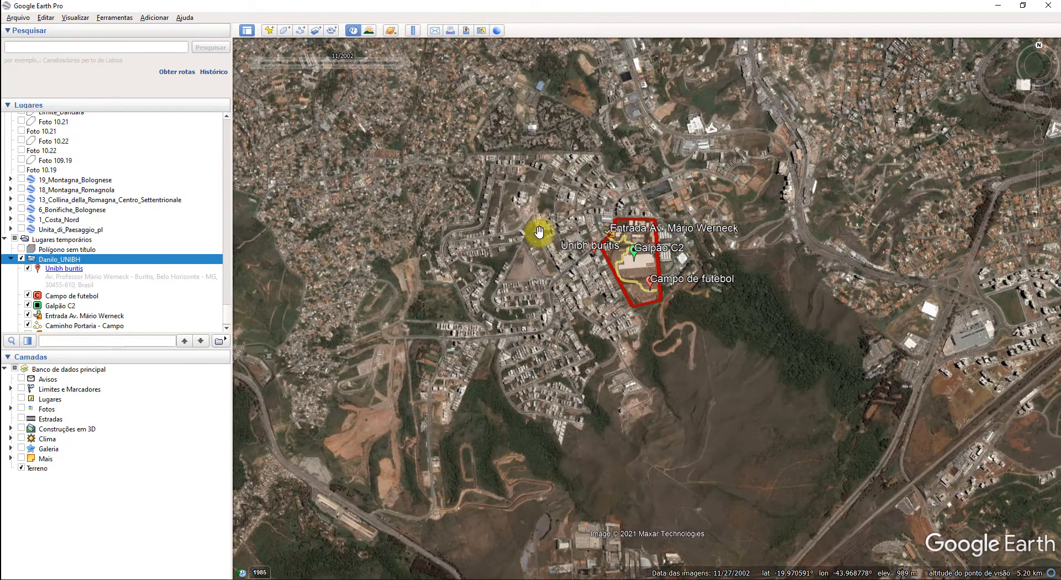
drag(565, 248, 656, 238)
right_drag(657, 251, 681, 280)
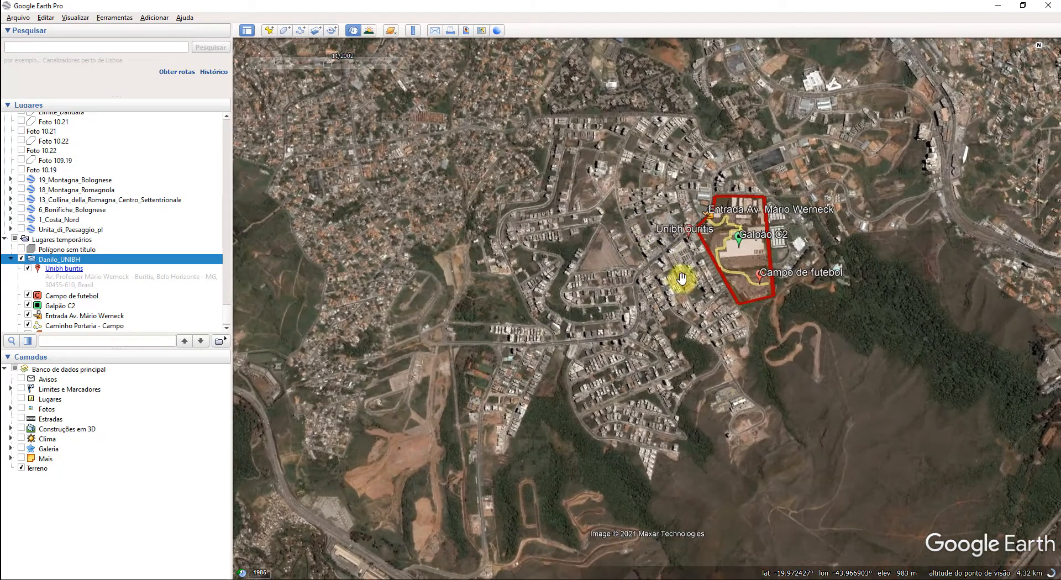
Step: Compare the 11/2002 and 12/2020 imagery of the campus and its surrounding neighbourhoods, and close the historical imagery
right_drag(734, 373, 703, 211)
drag(689, 273, 693, 277)
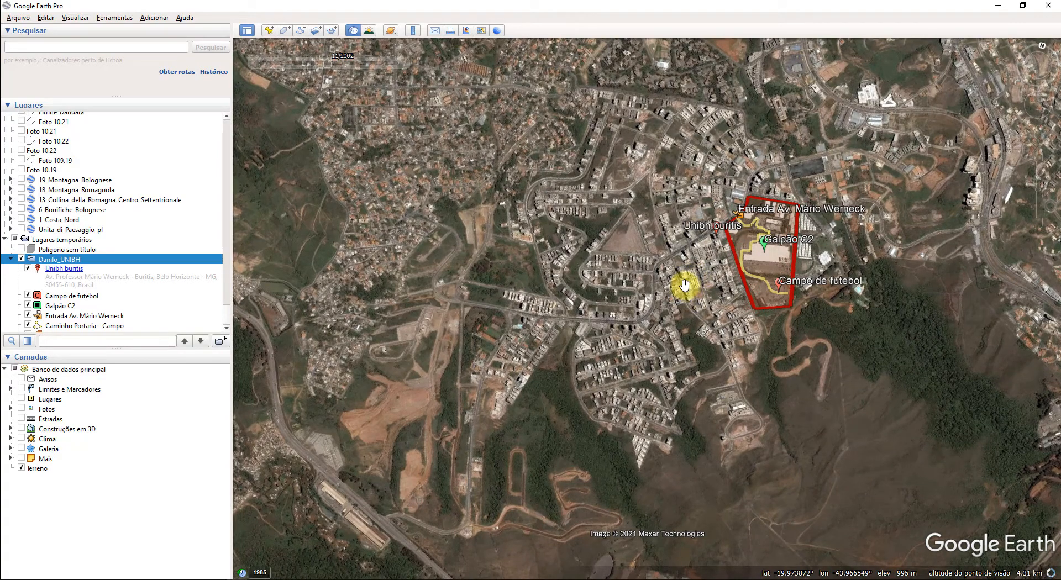
scroll(772, 227, up, 3)
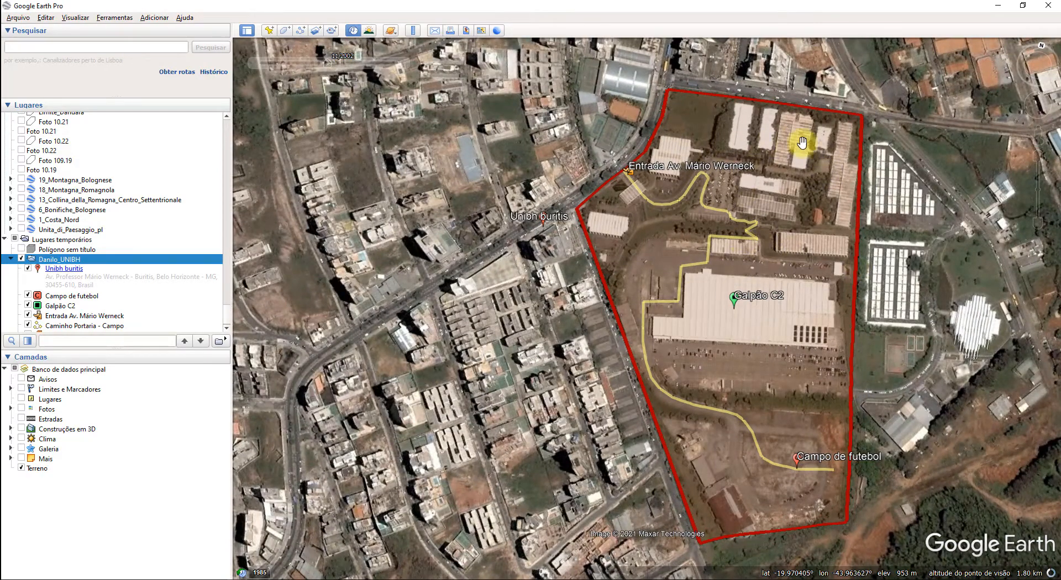
scroll(888, 301, down, 3)
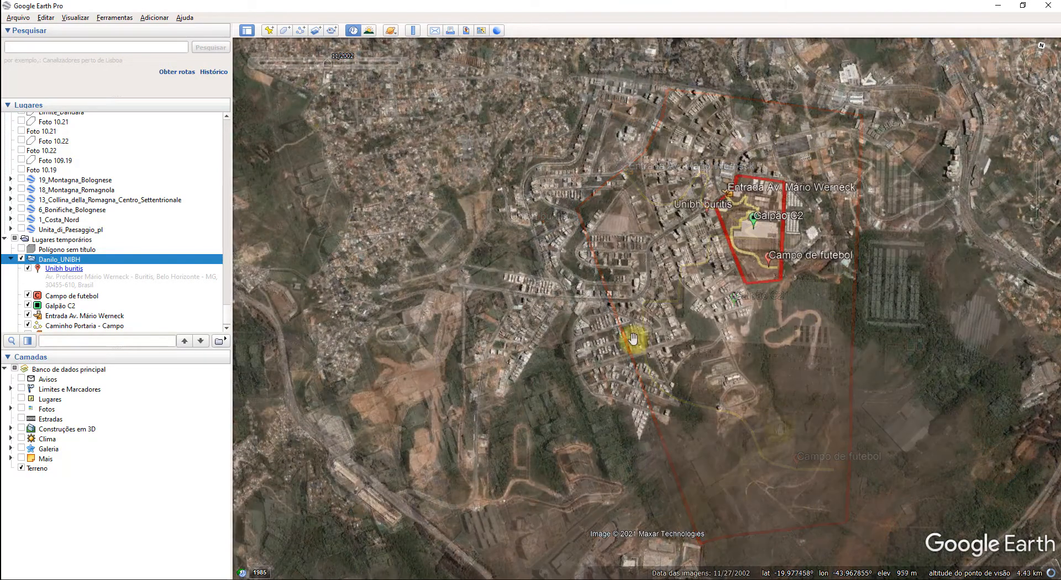
drag(327, 65, 628, 45)
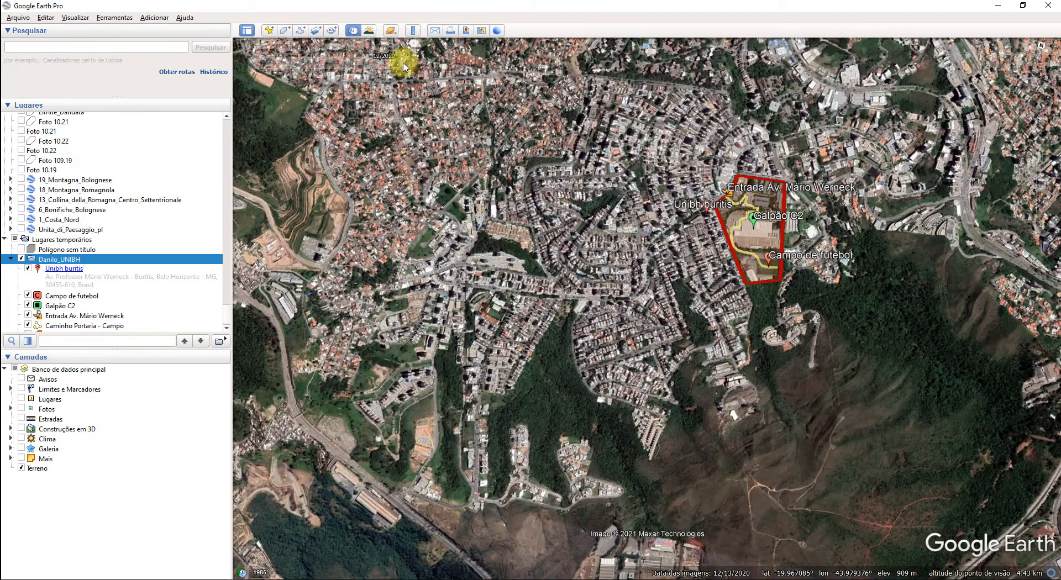
drag(396, 63, 328, 66)
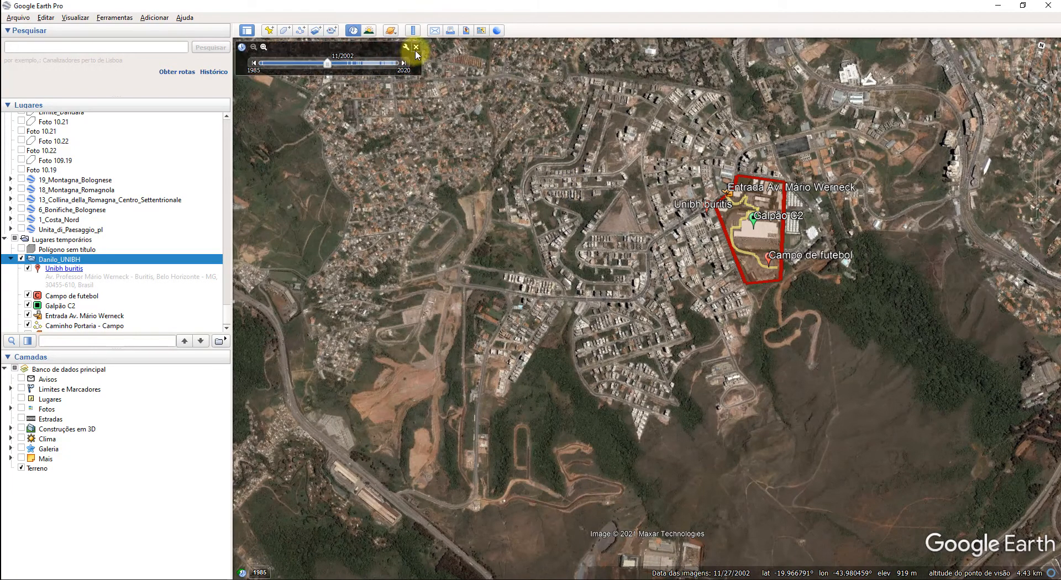
click(416, 47)
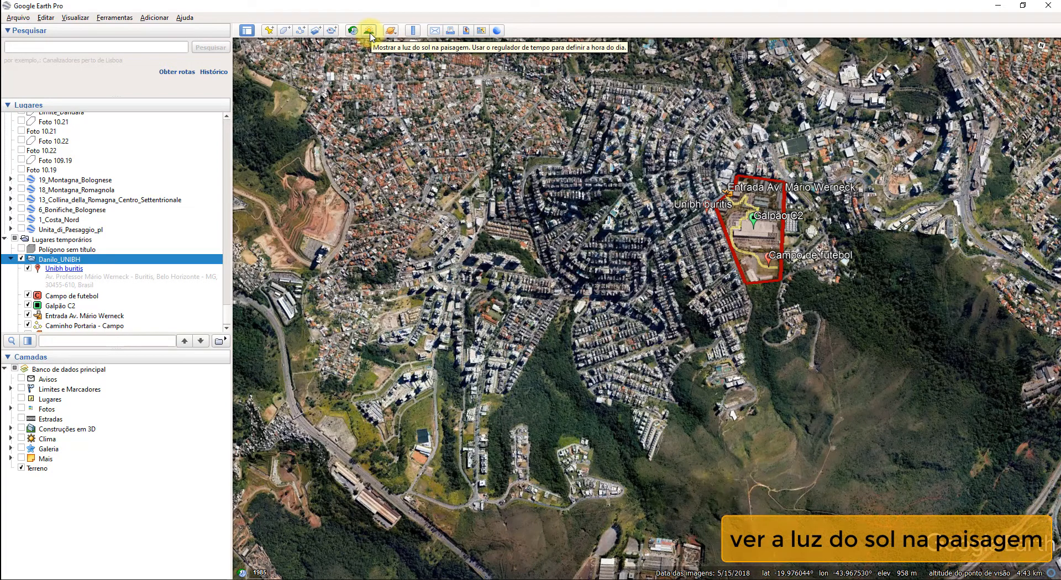
Step: Reset the map's orientation to north and restore both tilt and compass to their defaults
mouse_move(1043, 50)
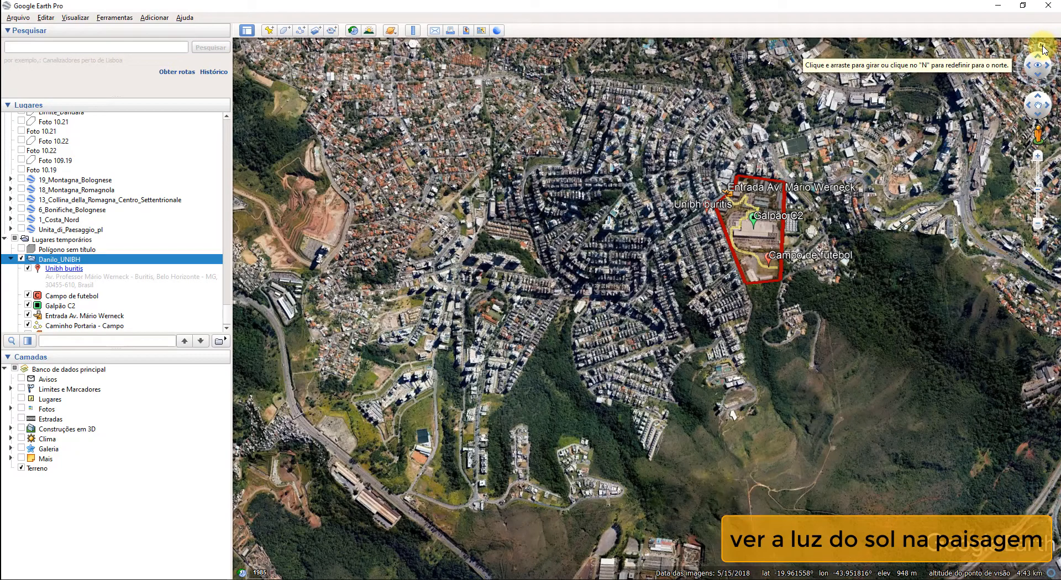
click(1043, 49)
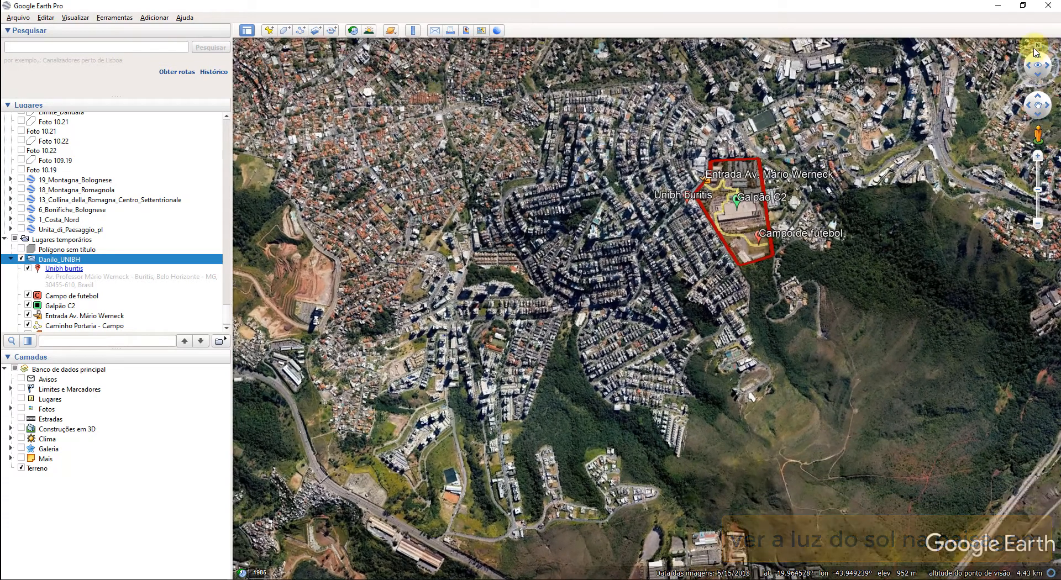
click(47, 17)
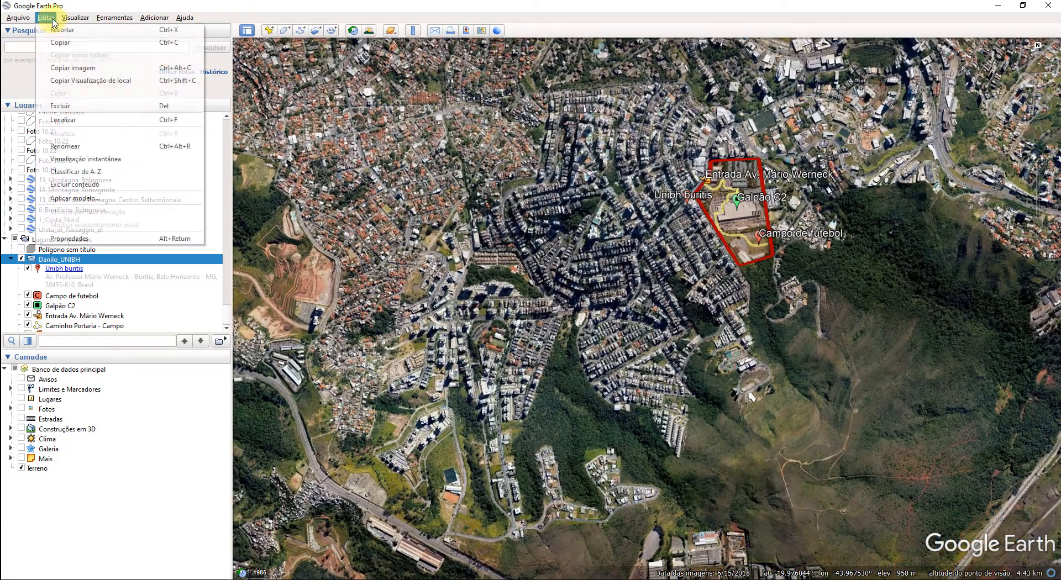
mouse_move(73, 18)
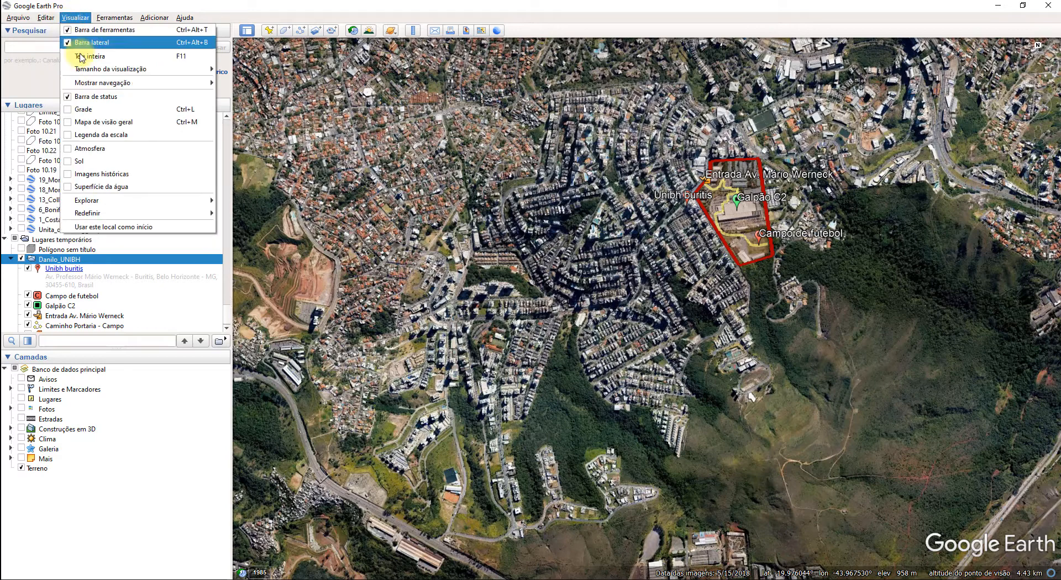
mouse_move(148, 215)
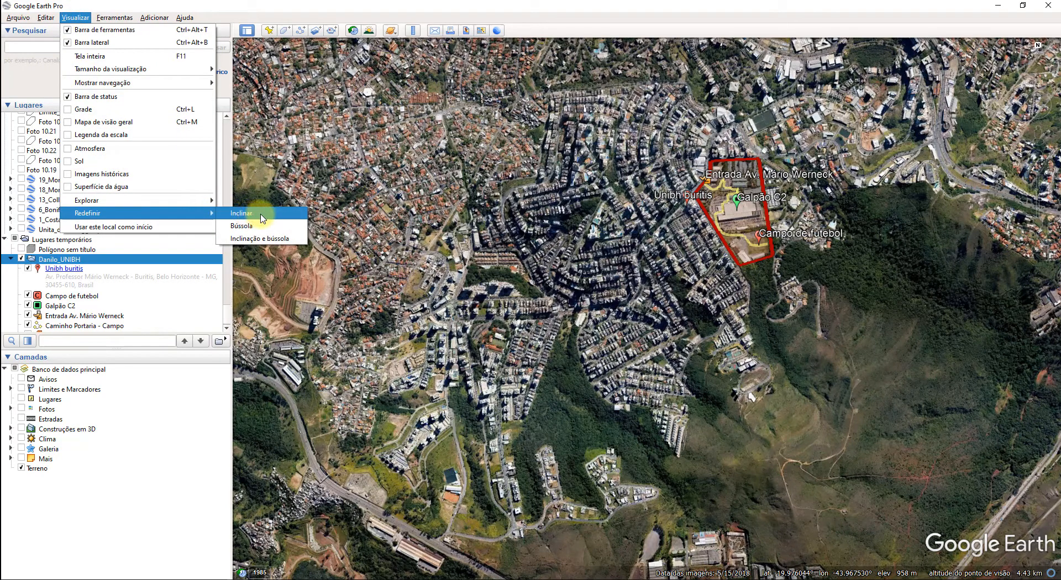
click(277, 238)
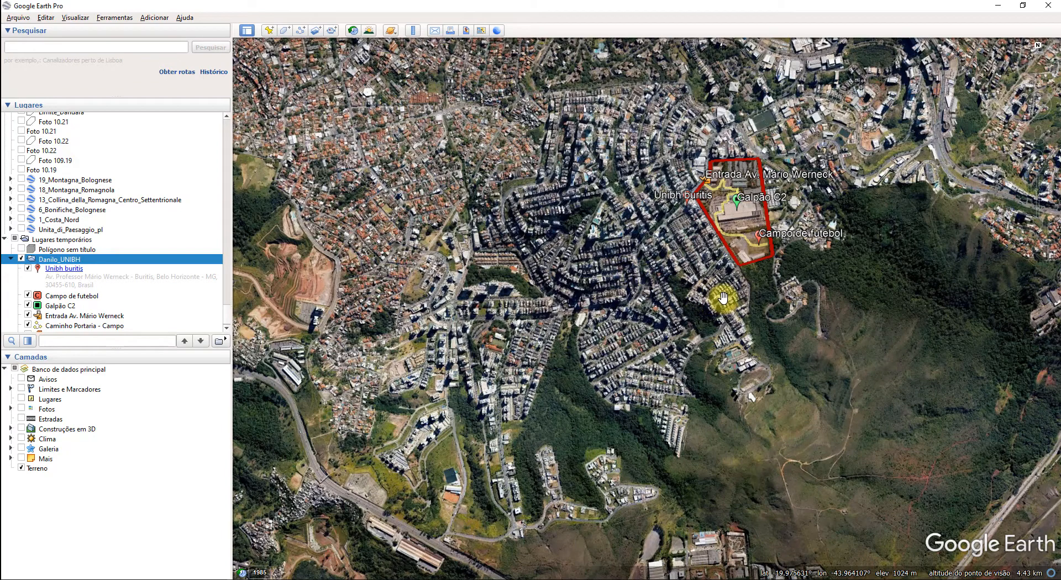
Step: Show sunlight on the landscape with the 3D buildings layer enabled, and tilt the view over the campus toward the horizon
drag(722, 332, 644, 362)
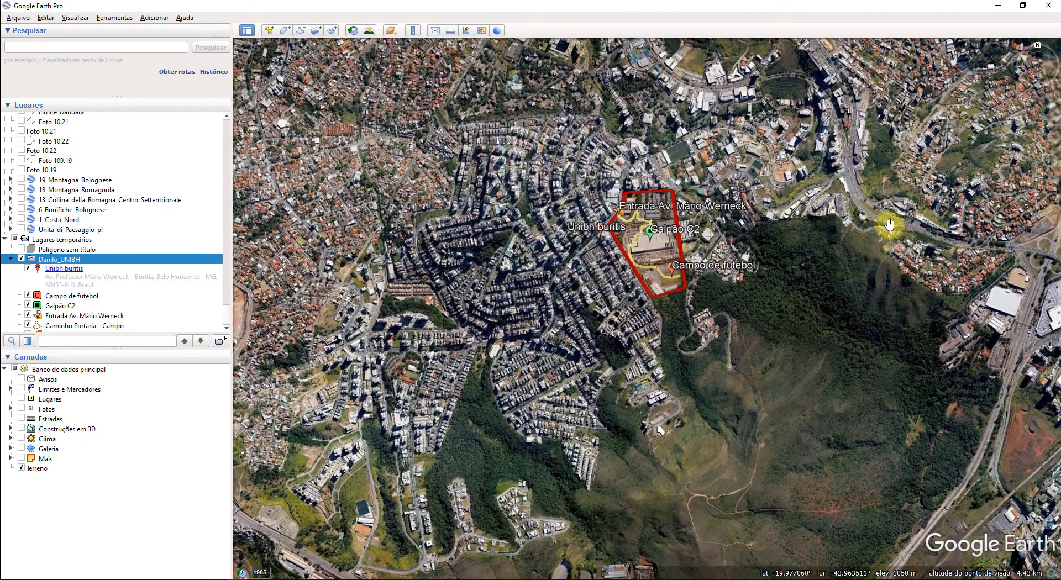
click(368, 31)
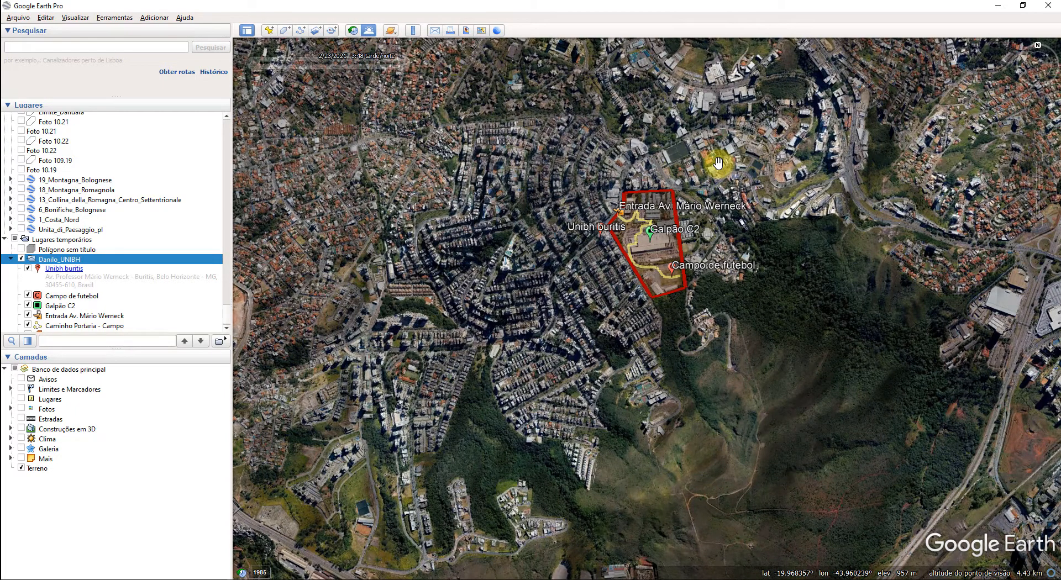
click(21, 428)
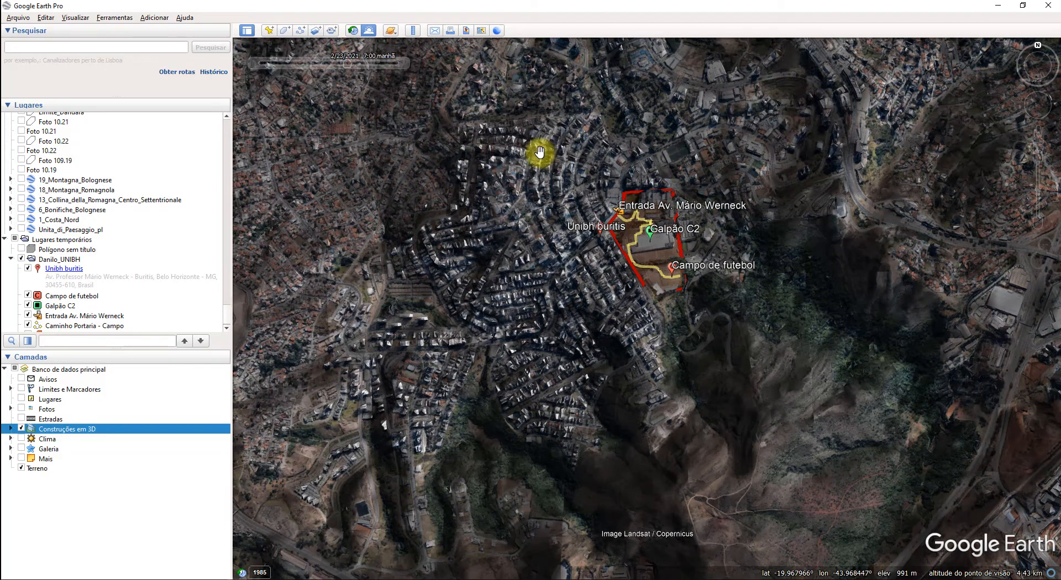
middle_drag(548, 158, 686, 406)
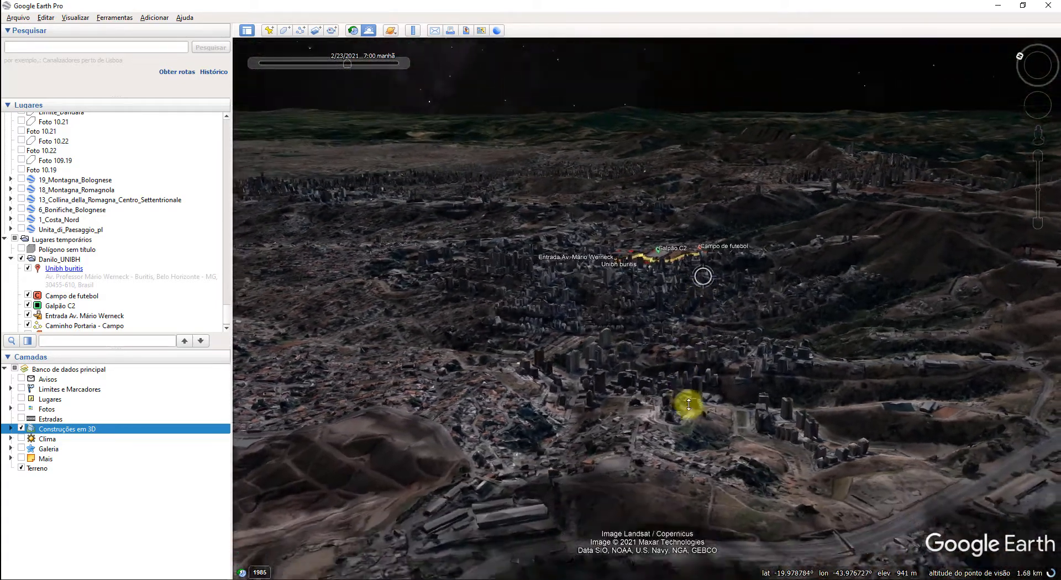
Step: Step the sunlight time back and forth around sunrise on 2/23/2021, ending at 6:12 in the morning
click(404, 63)
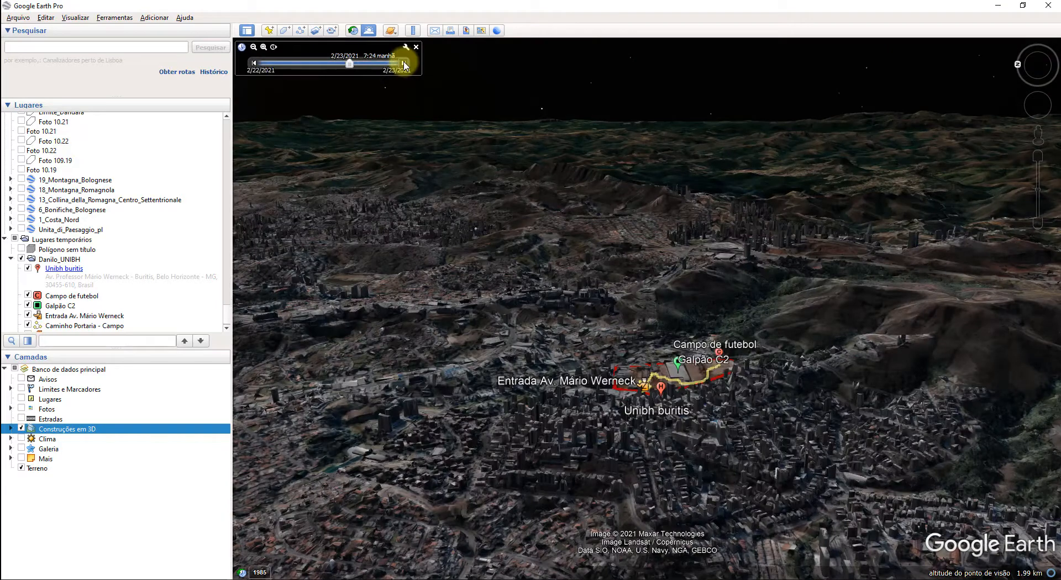
click(256, 63)
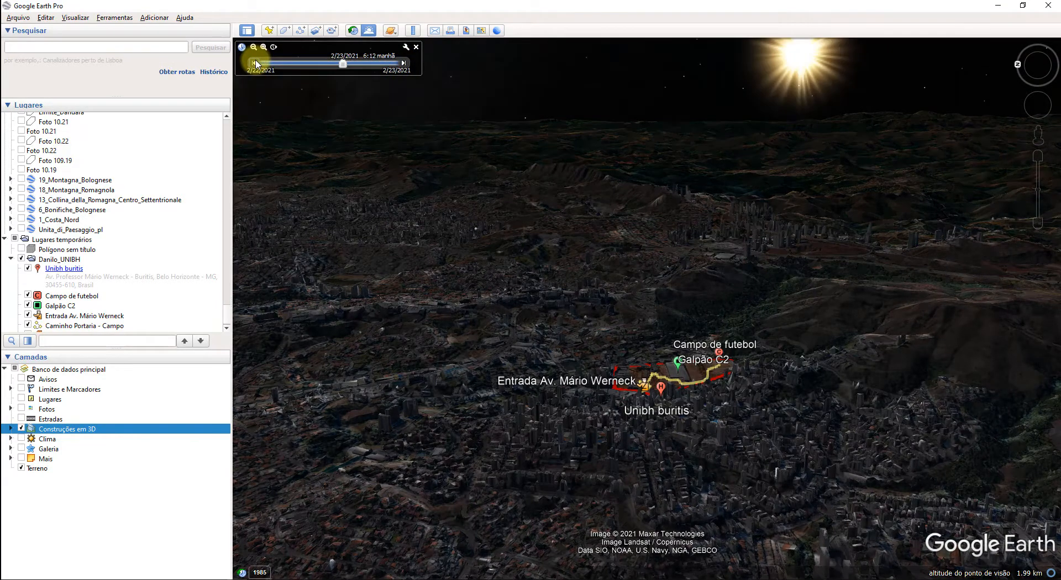
click(256, 63)
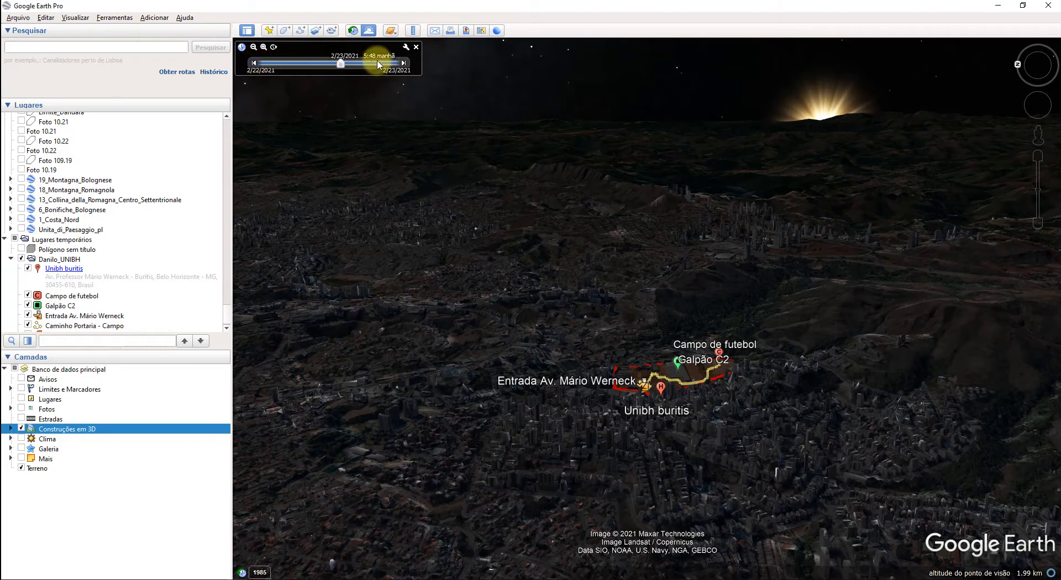
click(404, 63)
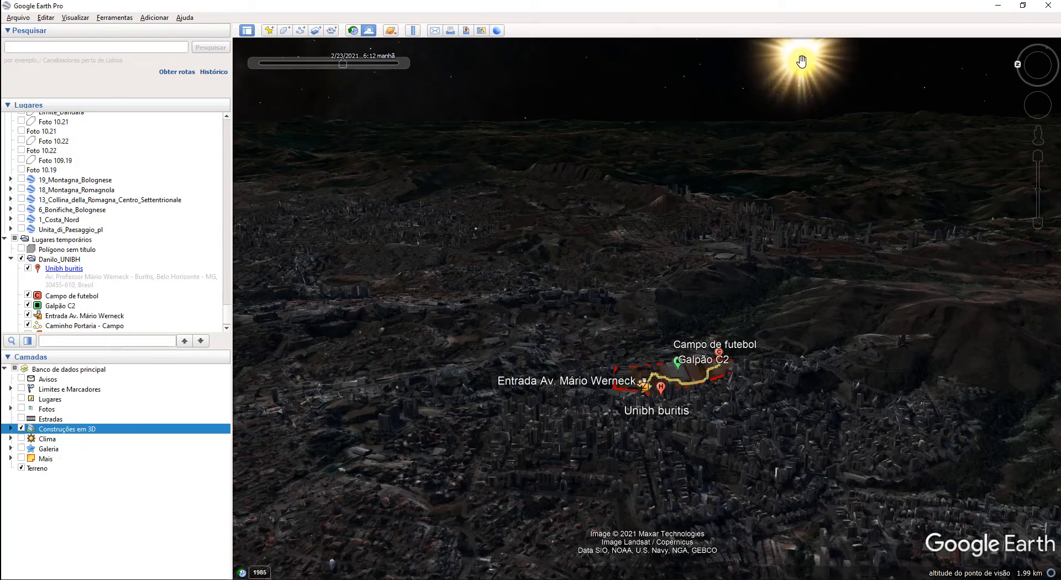
Step: Advance the sunlight date month by month to 23/05/21 in the date and time options
mouse_move(334, 58)
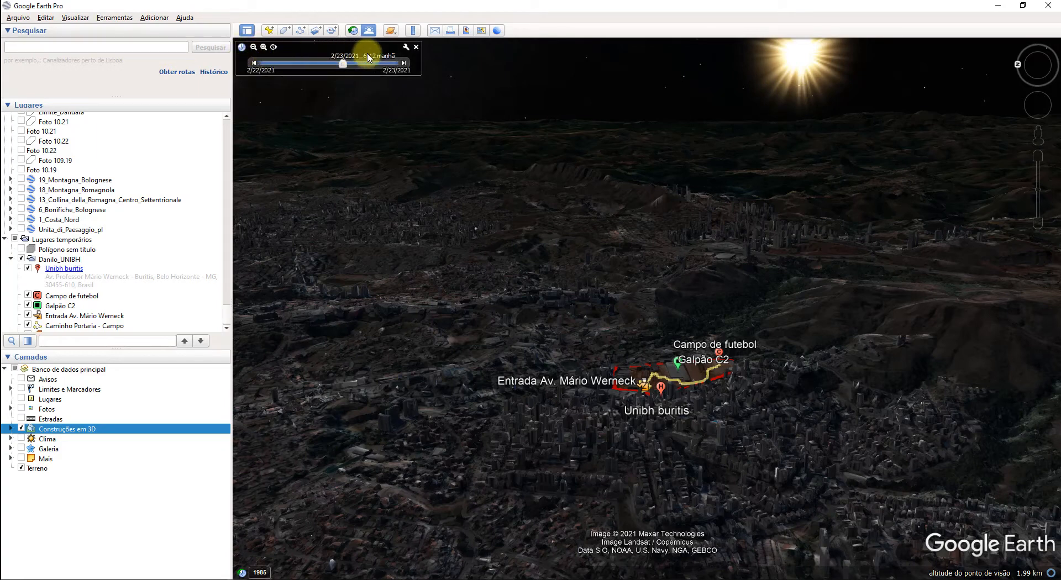
click(406, 48)
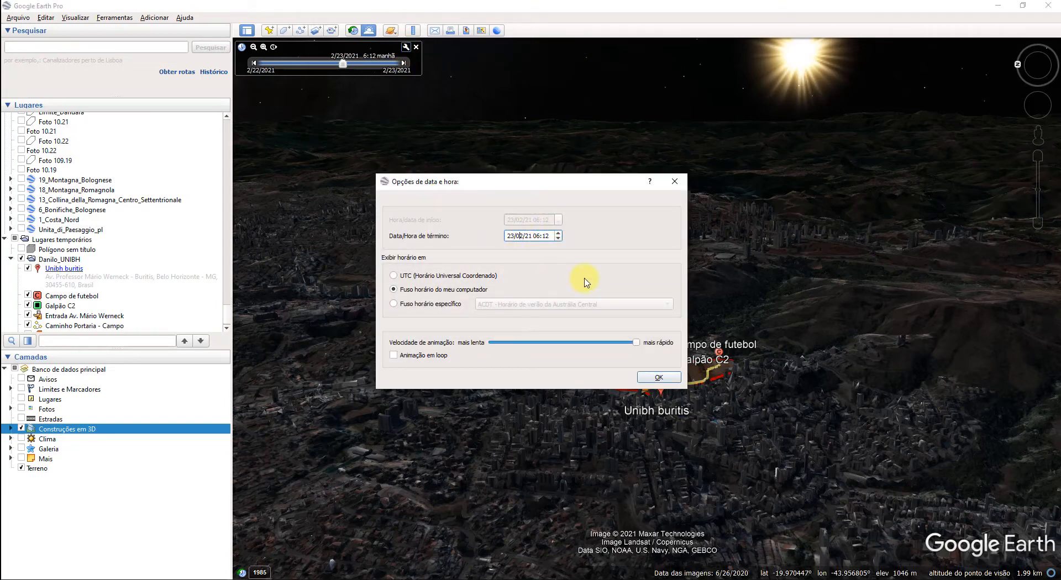
click(558, 233)
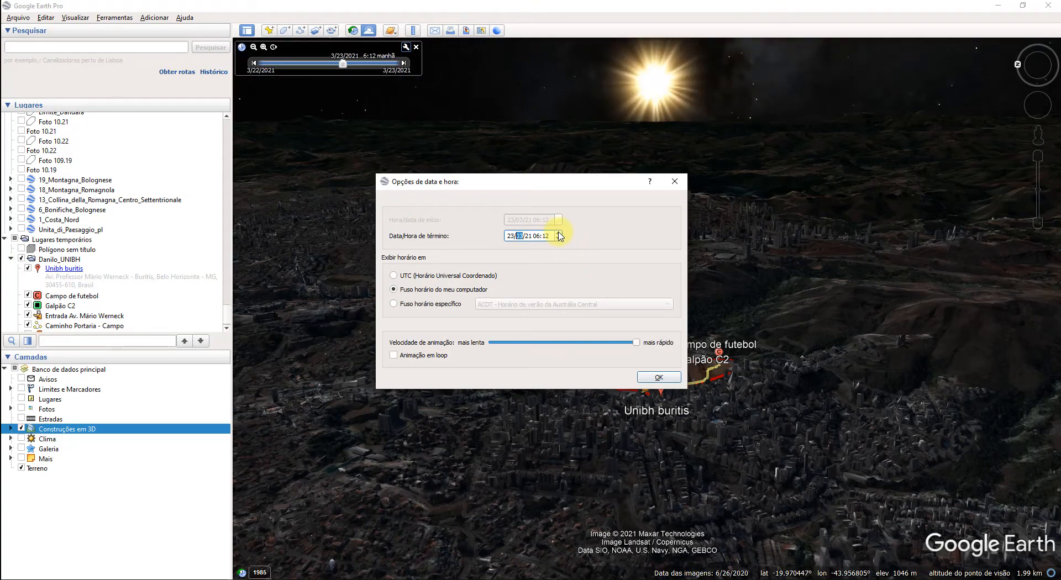
click(559, 239)
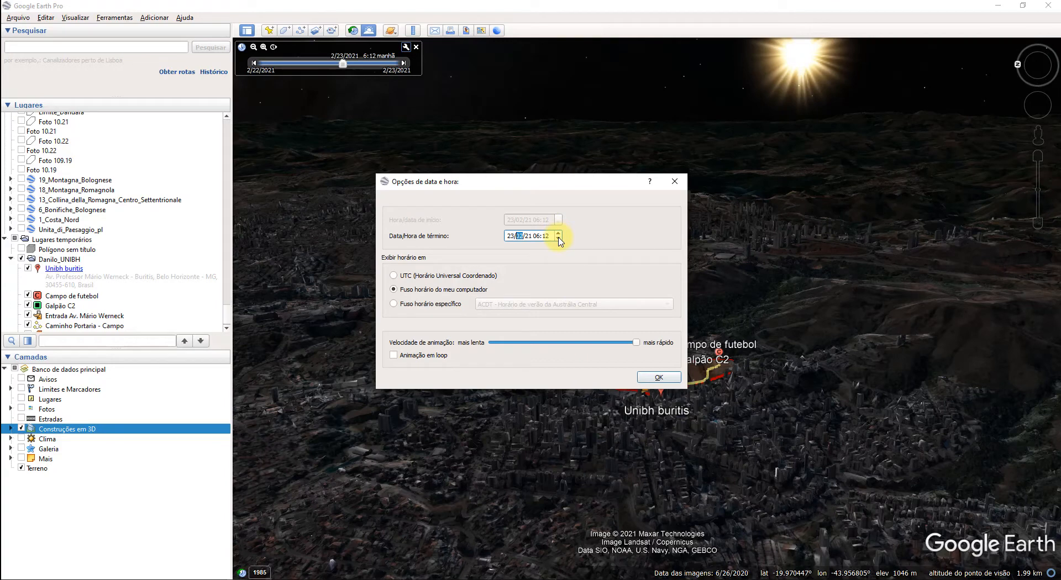
click(558, 232)
click(559, 233)
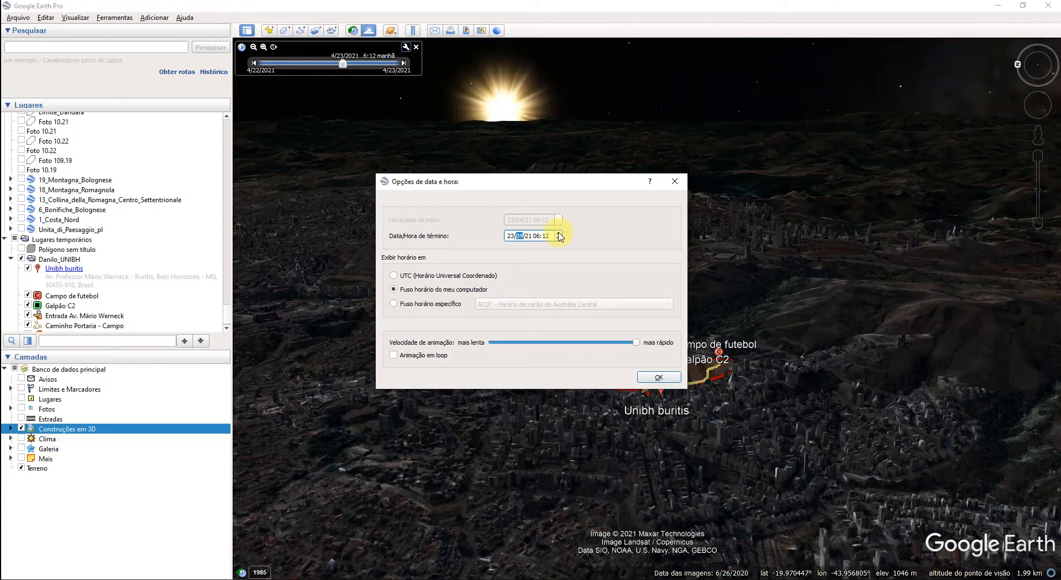
click(558, 232)
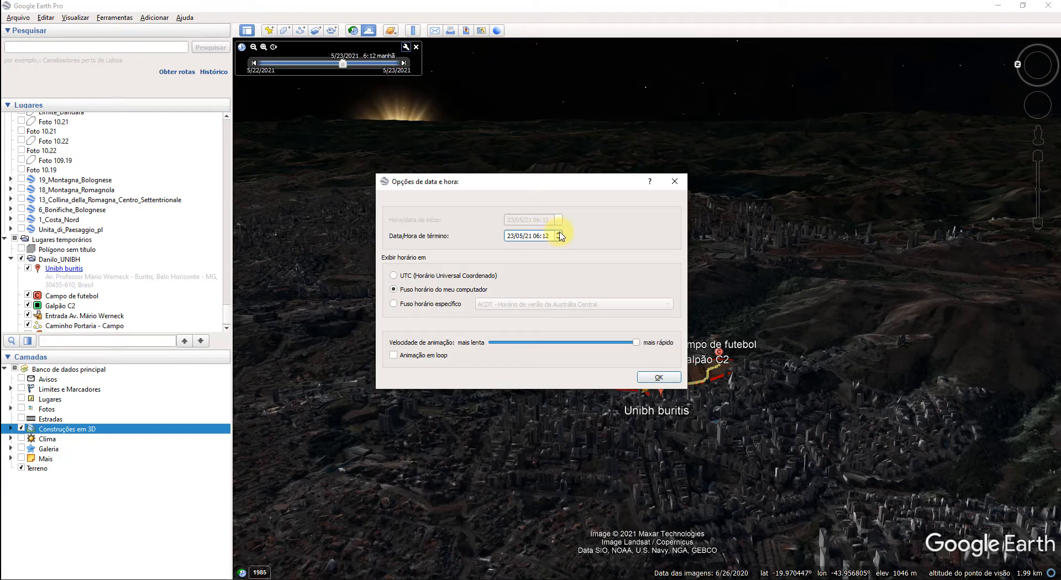
Step: Set the sunlight time on 23/05/21 to 06:30
click(559, 233)
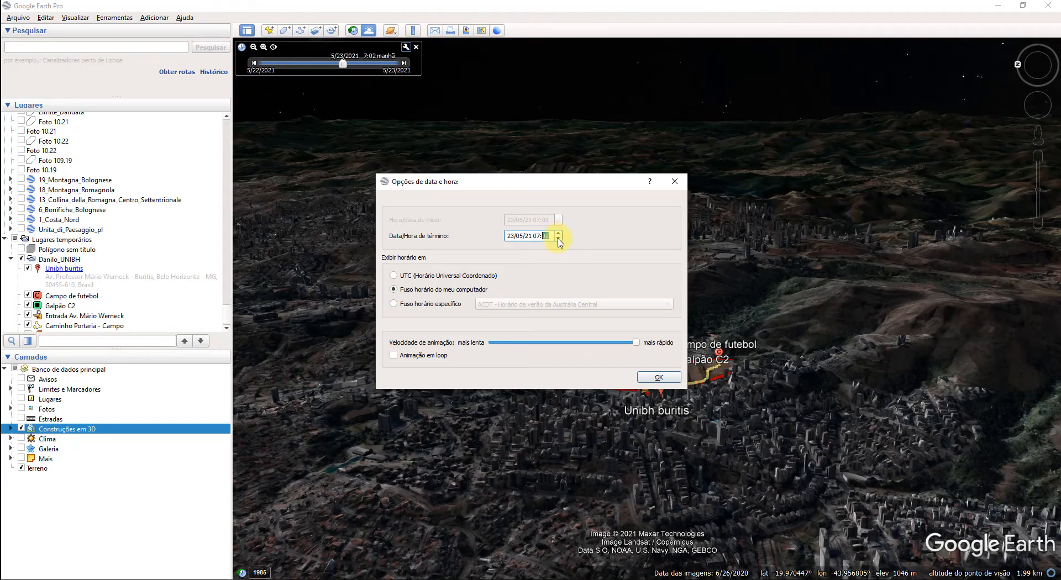
click(539, 236)
click(558, 239)
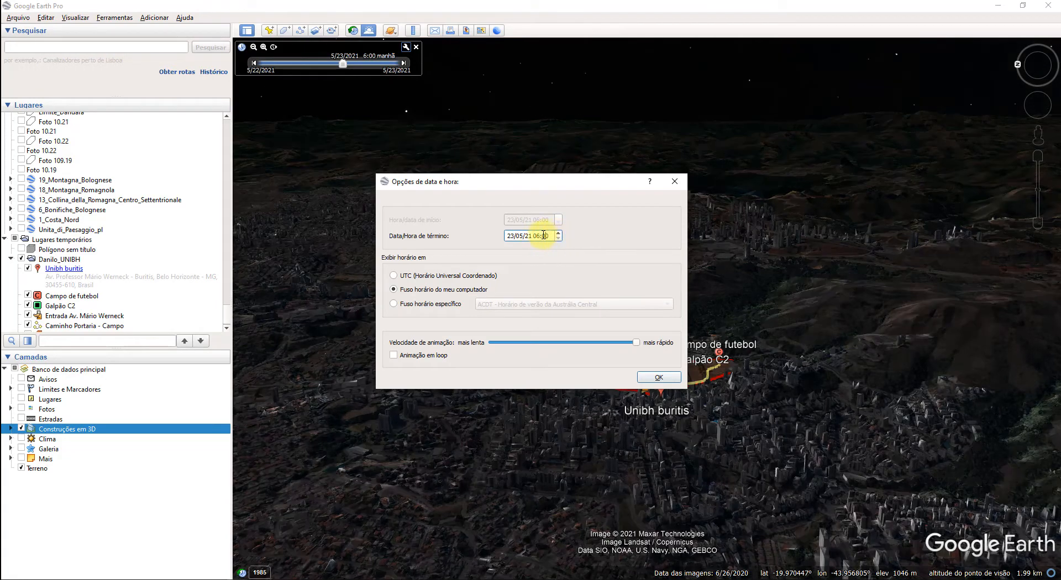
double_click(544, 235)
text(45)
click(559, 239)
click(560, 238)
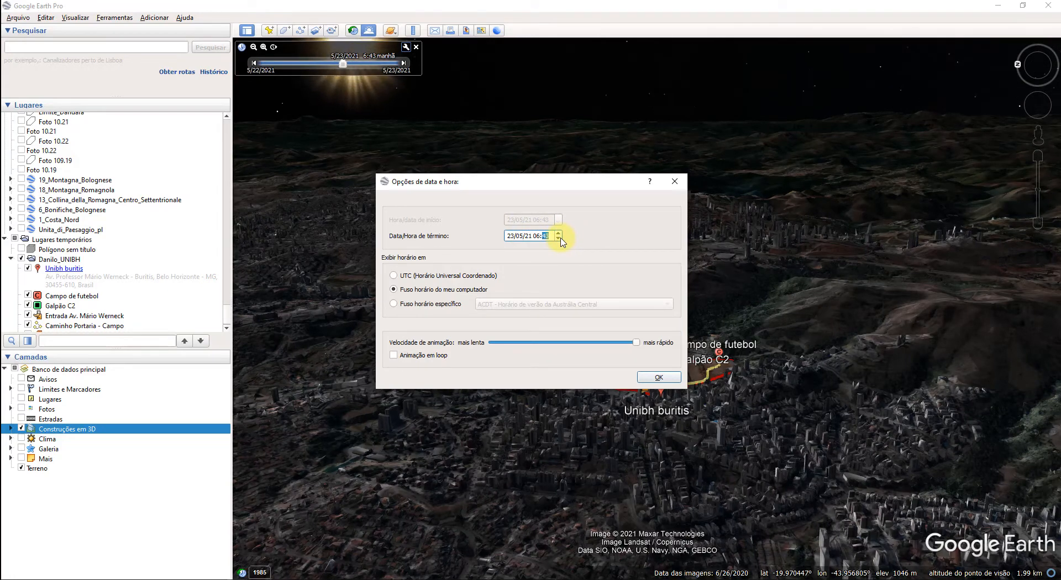
click(559, 239)
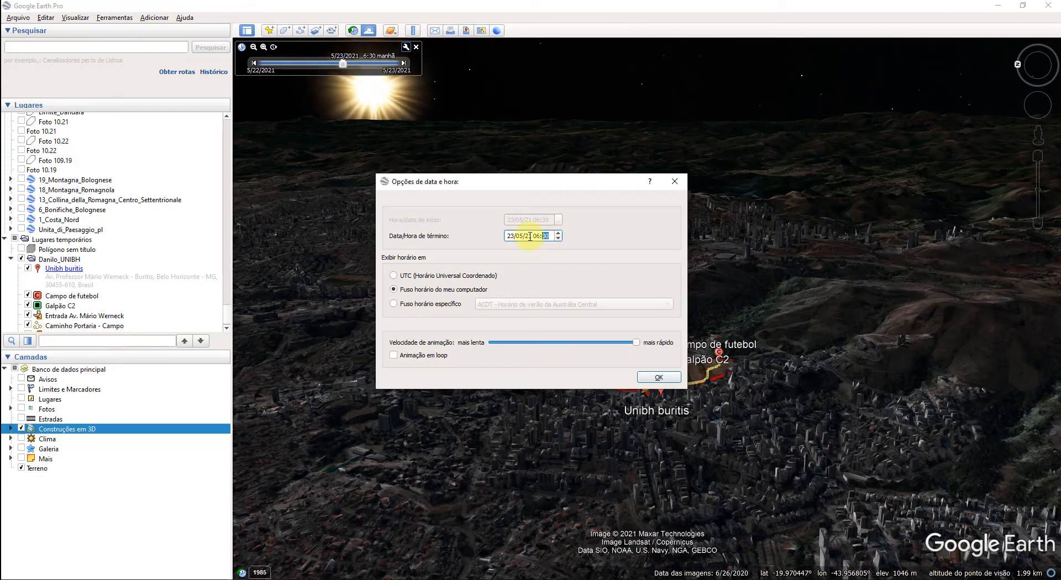
Step: Compare the June and July sun positions, confirm the date 23/06/21, and advance the sunlight time to 6:54 in the morning
click(519, 236)
click(558, 233)
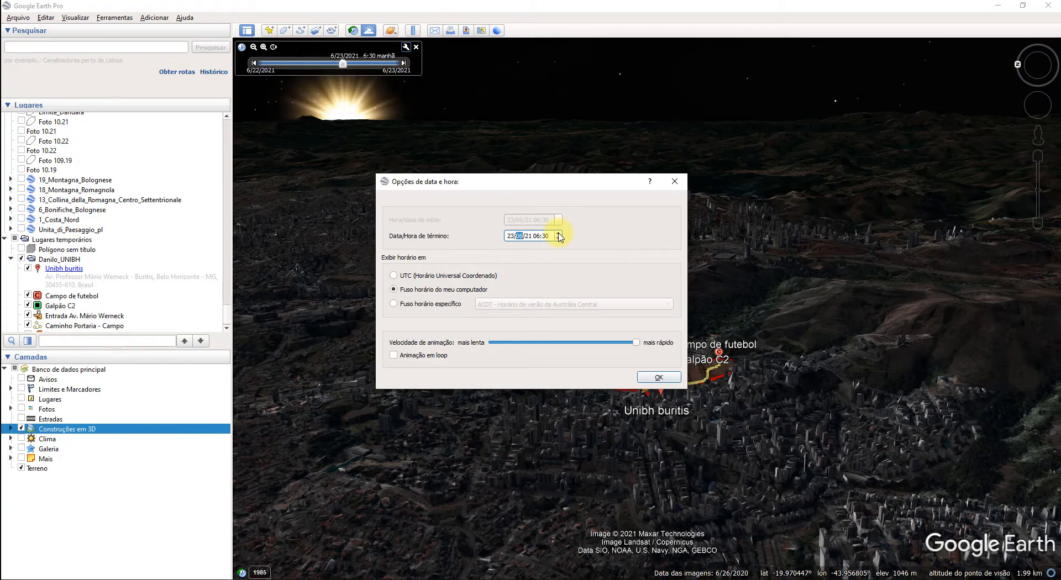
click(559, 232)
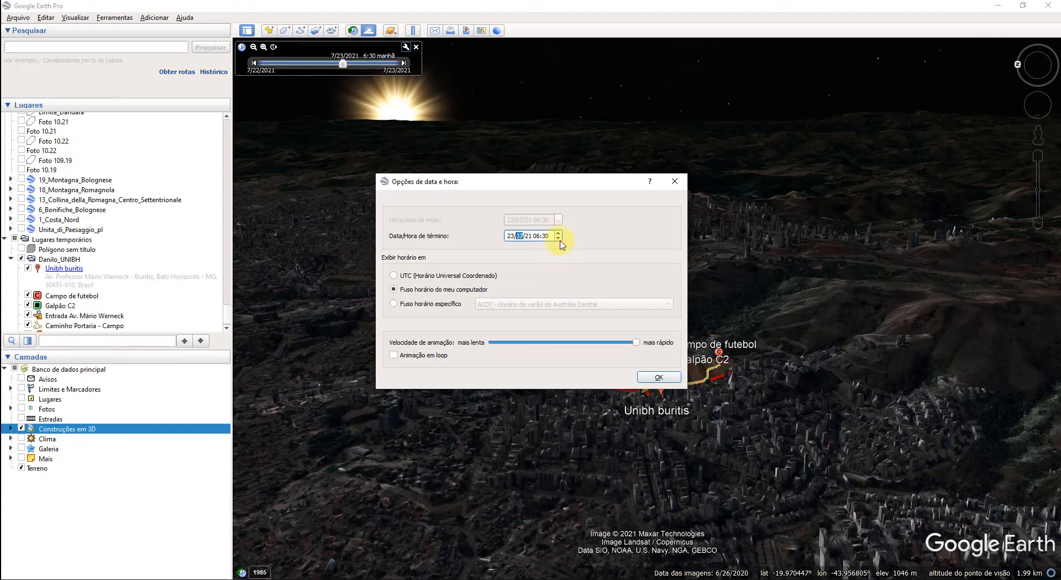
click(558, 239)
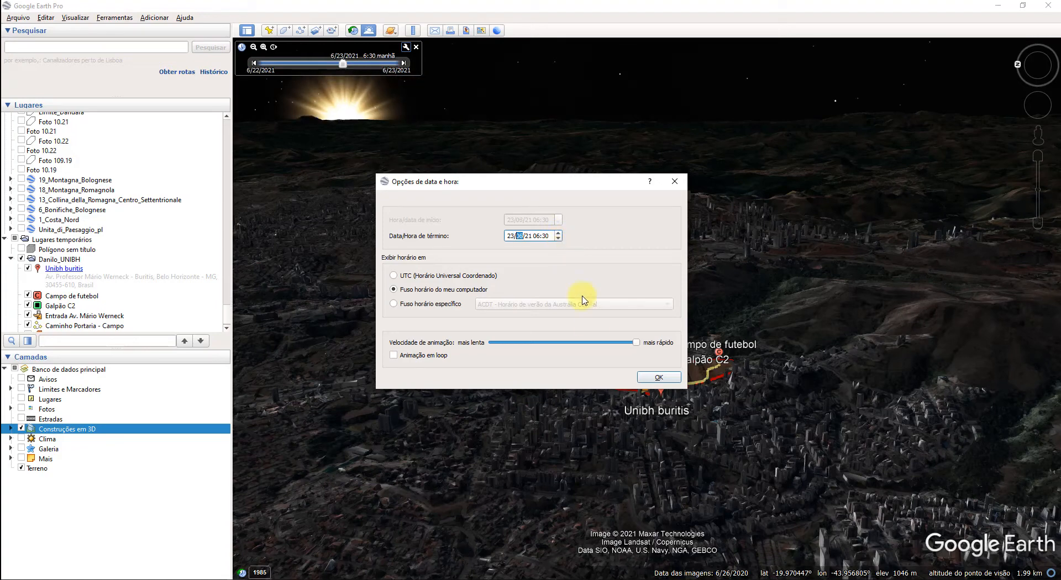
click(659, 377)
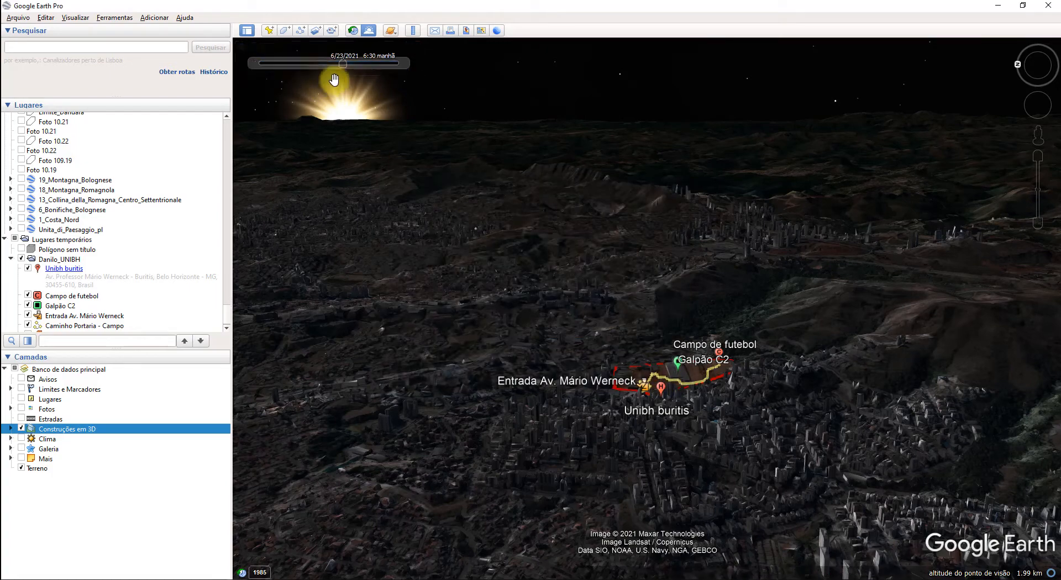
click(405, 62)
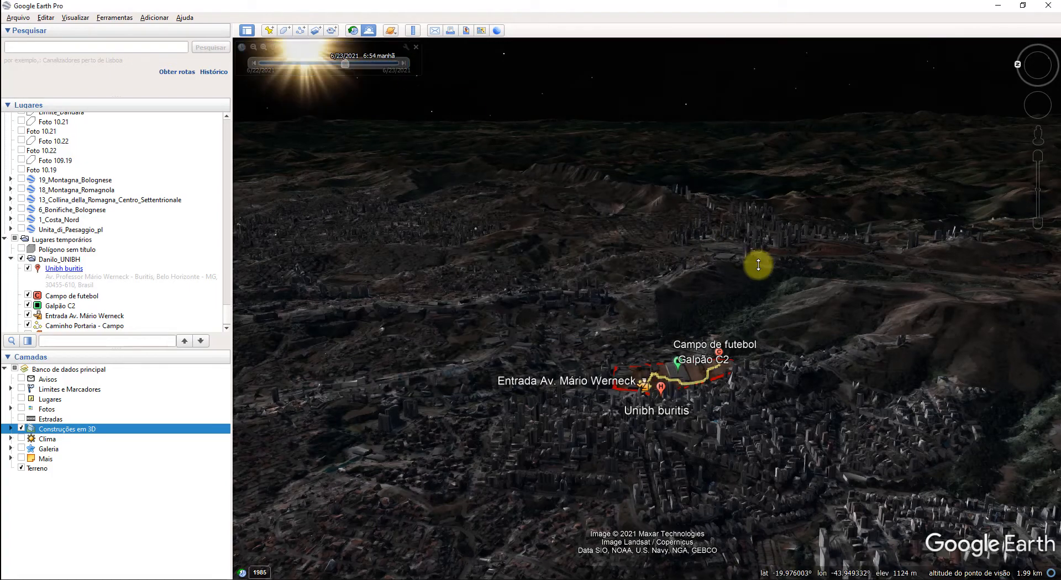
Step: Turn off the sunlight display and examine the campus and the neighbouring wooded hills in 3D
middle_drag(758, 248, 744, 296)
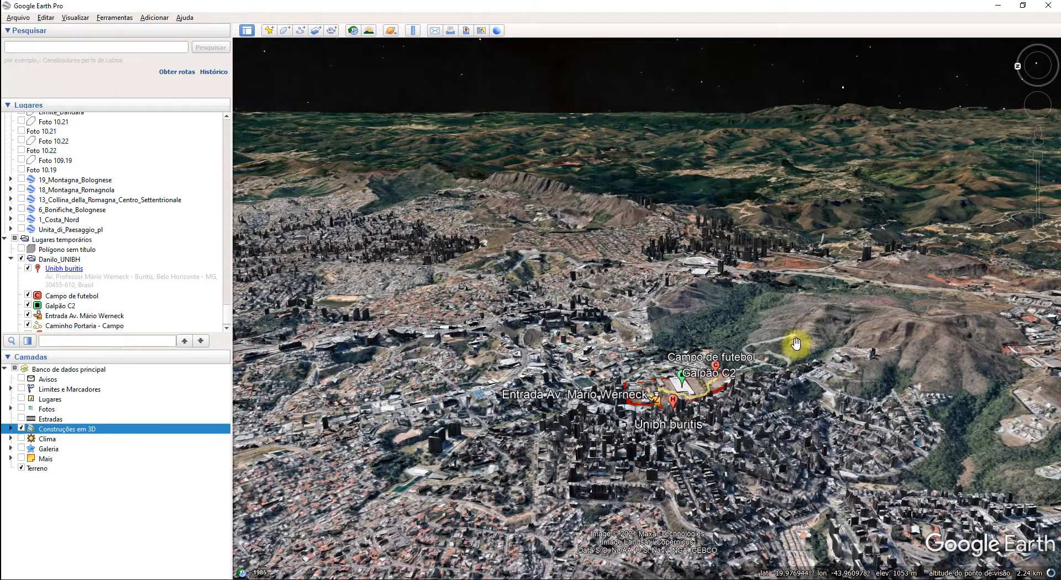
middle_drag(824, 327, 830, 205)
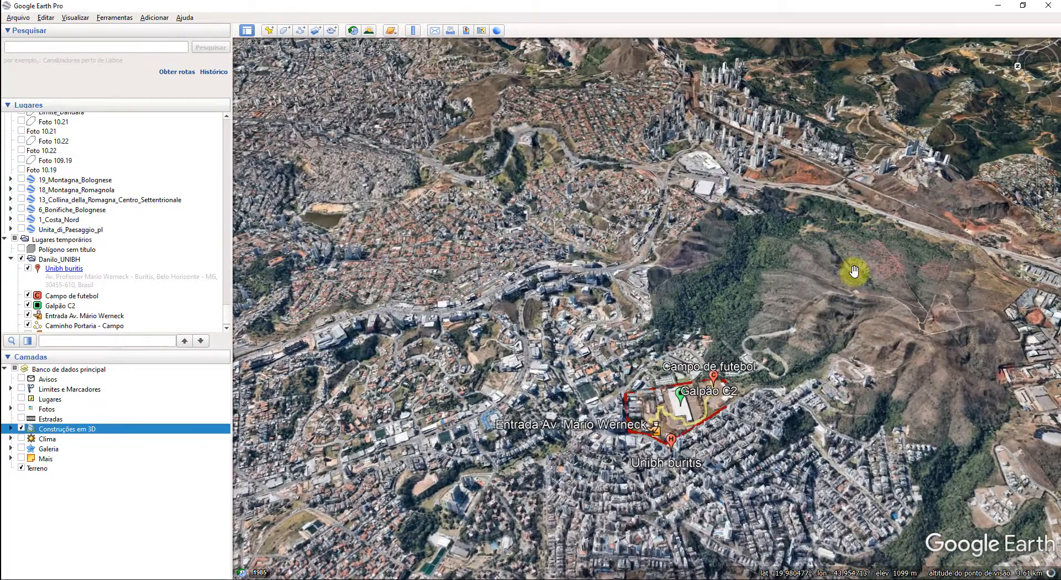
drag(844, 279, 801, 331)
scroll(801, 331, up, 5)
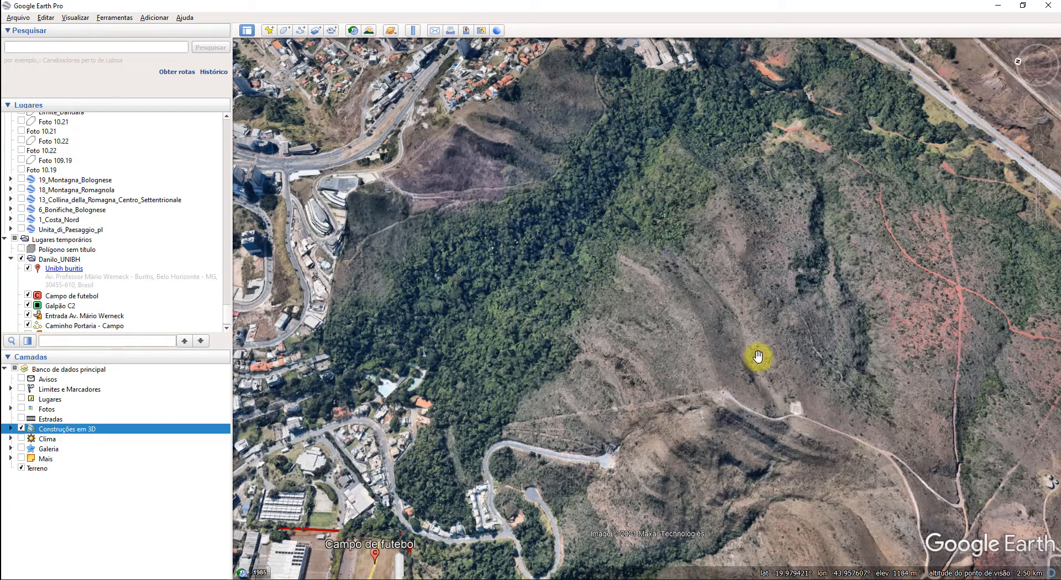
scroll(757, 357, down, 3)
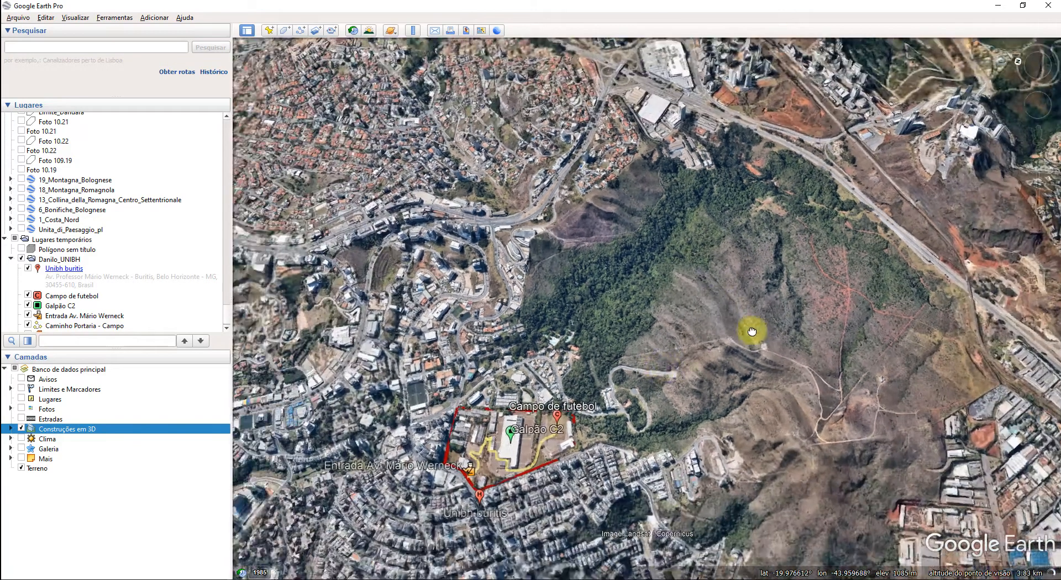